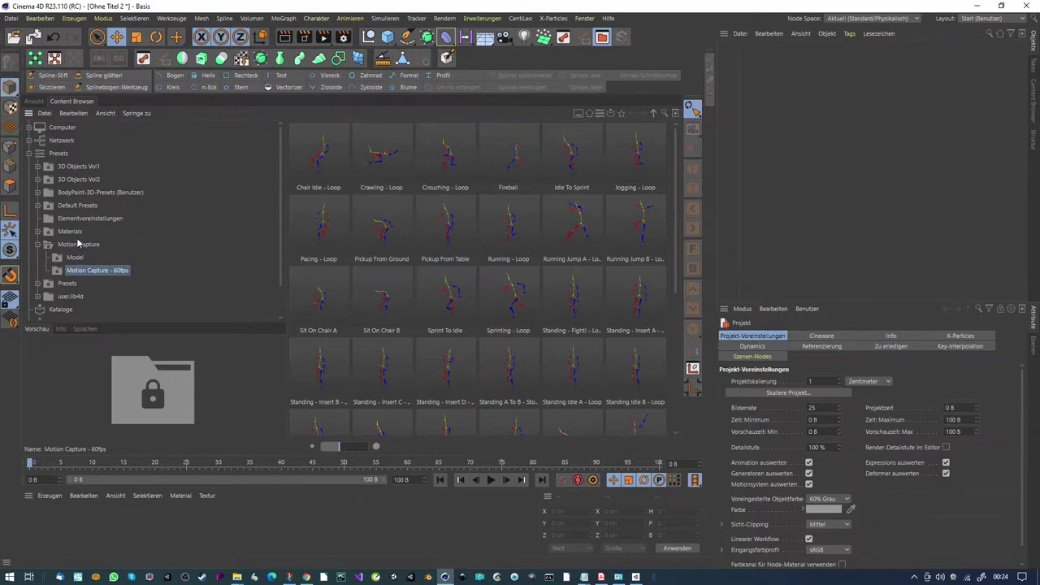
Step: Load the Garbage-Matte.2 preset from the Builders folder of user.lib4d into the scene and show the 3D view
left_click(73, 296)
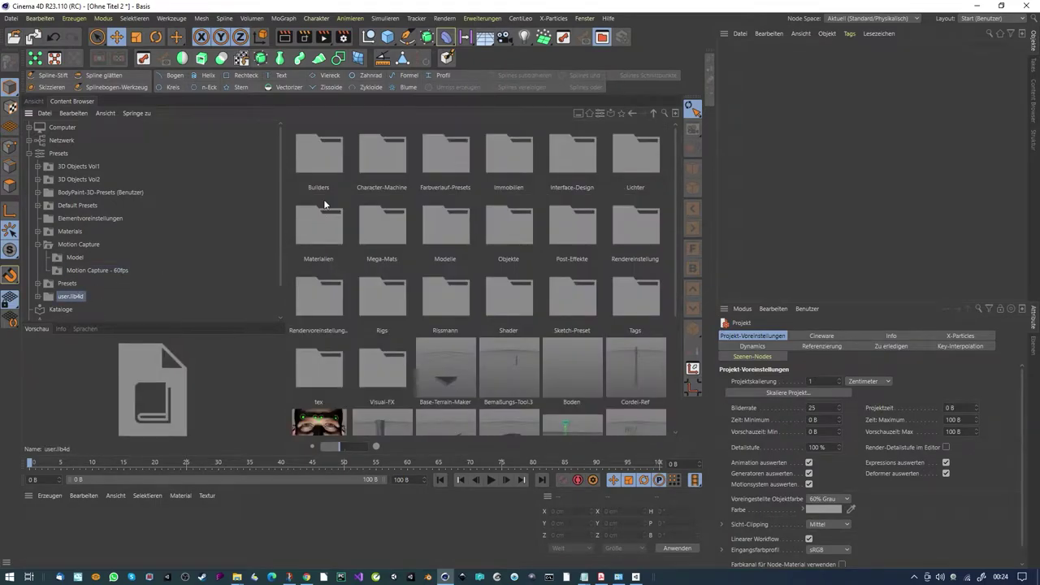
double_click(309, 169)
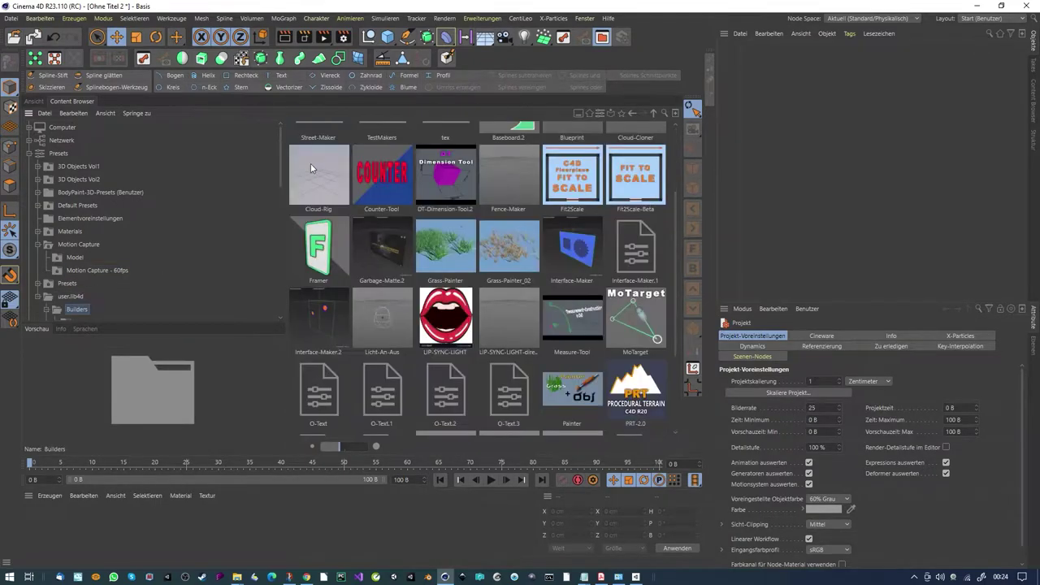
left_click(376, 255)
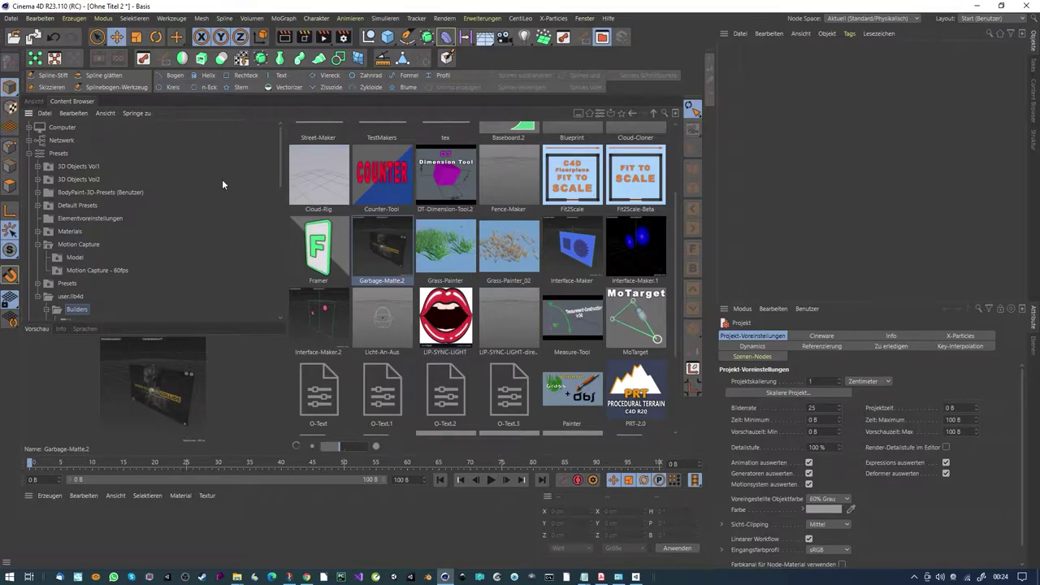
double_click(365, 246)
left_click(34, 101)
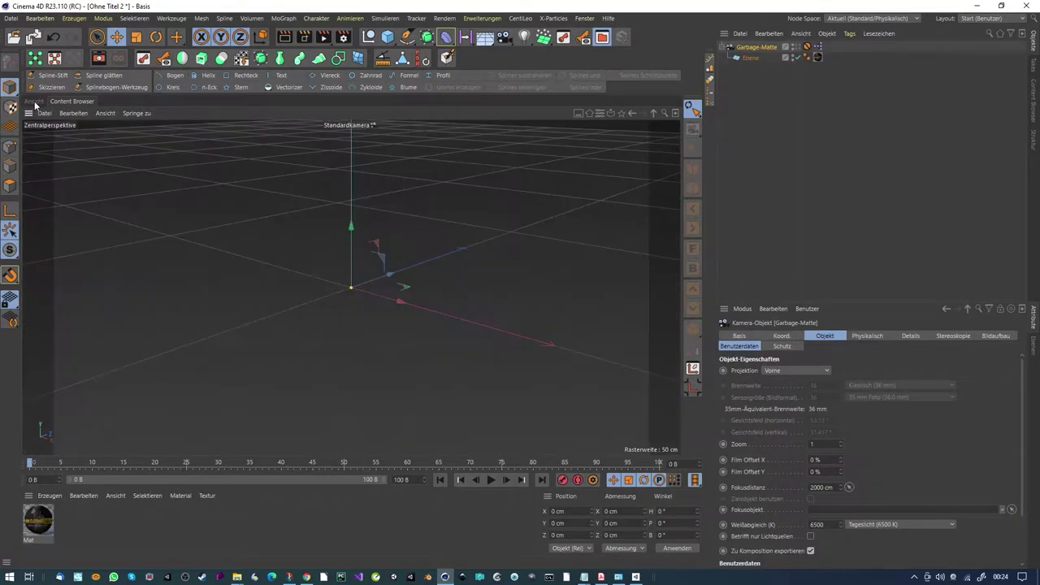
Step: Rename the Garbage-Matte camera object to Mask-Tool
double_click(759, 47)
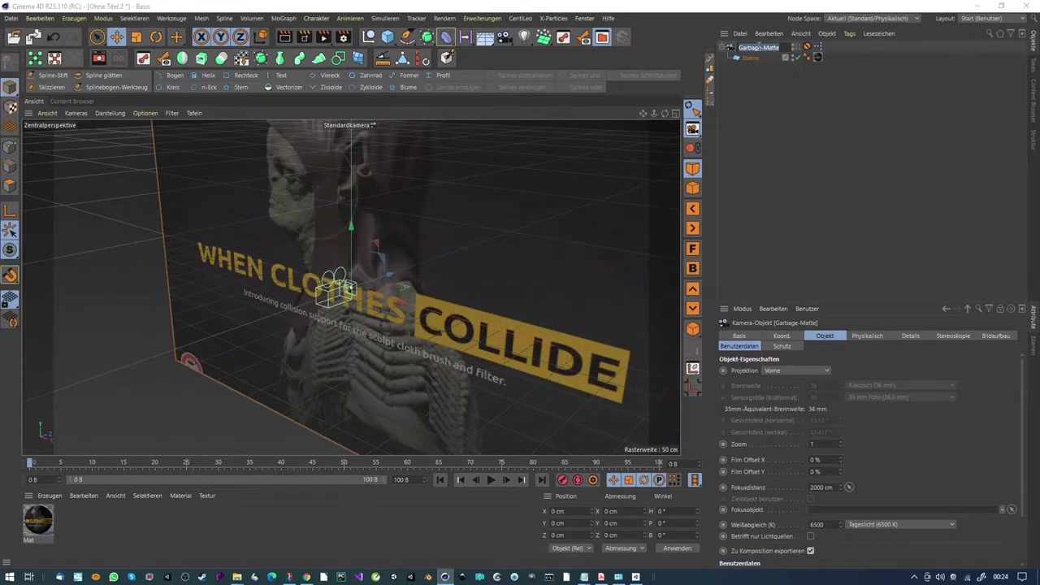
type("Mask-Tool")
key("Return")
Step: Examine the image plane in perspective and the settings of the Mask-Tool camera's protection tag
left_click_drag(395, 298, 479, 283, "alt")
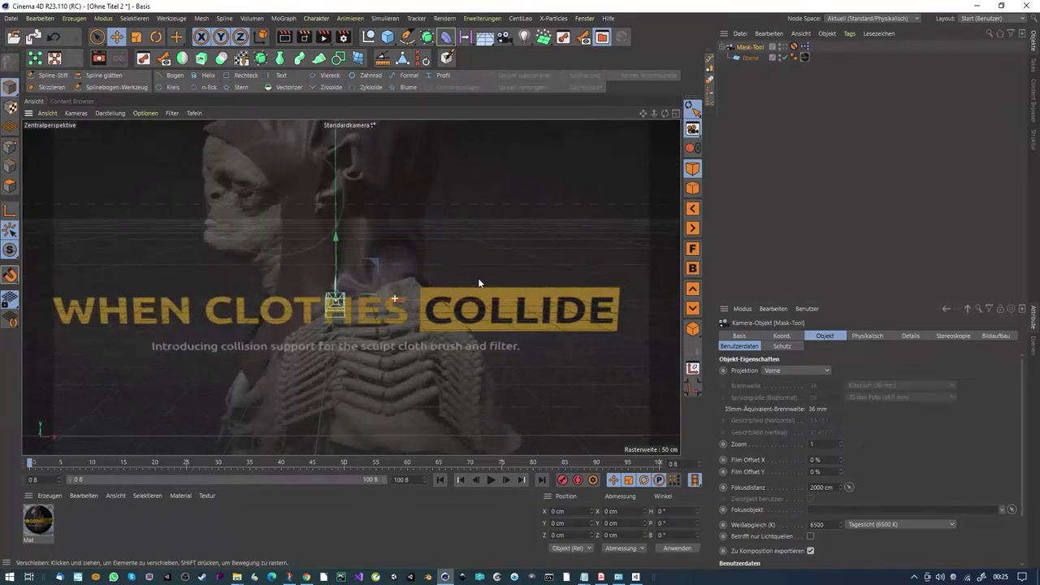
right_click_drag(478, 283, 411, 290, "alt")
middle_click_drag(411, 291, 377, 307, "alt")
left_click_drag(376, 307, 397, 304, "alt")
right_click_drag(365, 293, 391, 311, "alt")
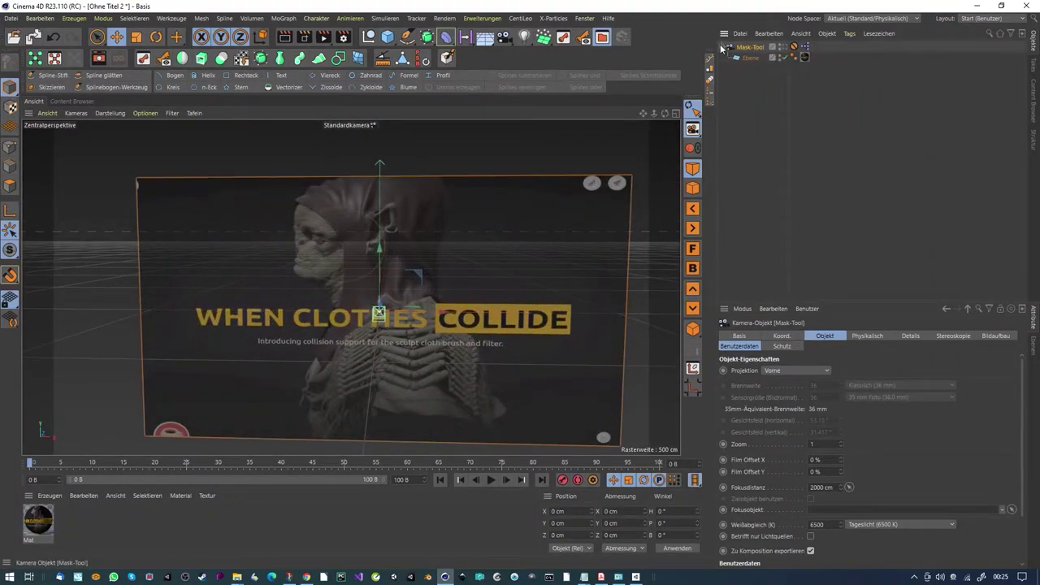
left_click(794, 47)
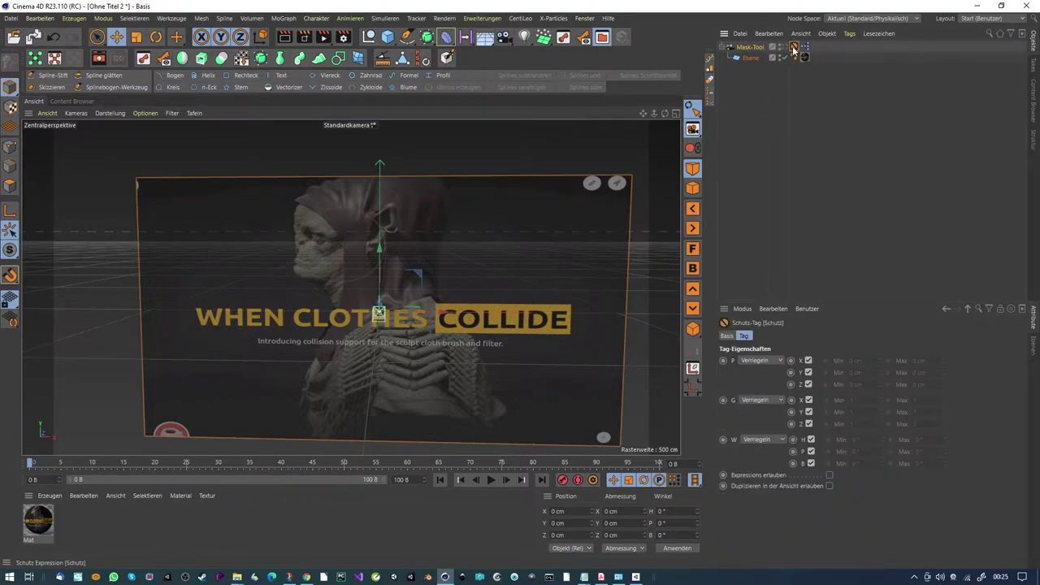
left_click(749, 47)
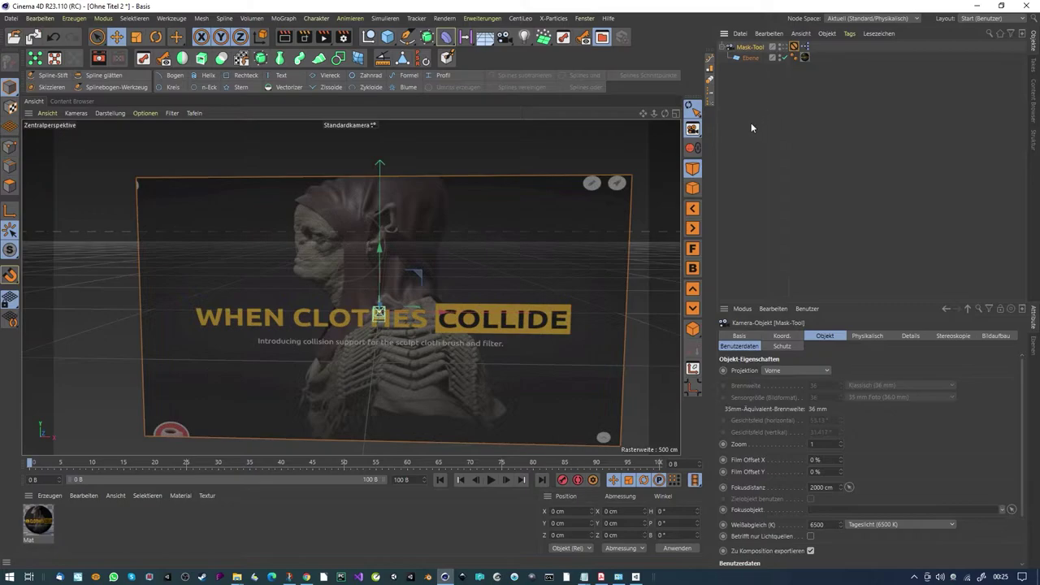
Step: Check the view through the Mask-Tool camera, return to the default camera and switch the viewport to the front view
left_click(785, 47)
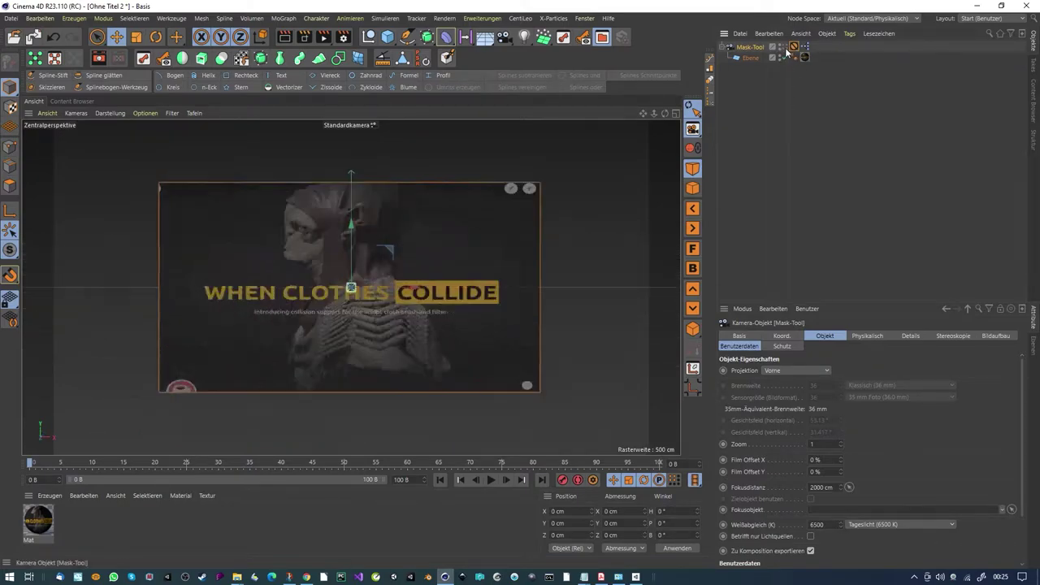
left_click(782, 47)
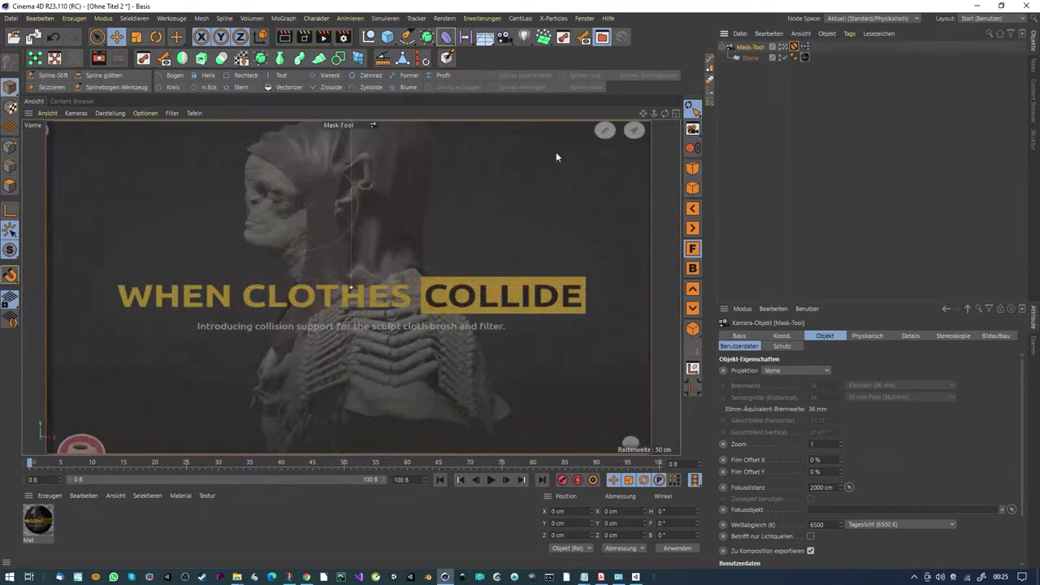
left_click(785, 48)
left_click(693, 249)
right_click_drag(276, 209, 304, 177, "alt")
scroll(292, 191, "down", 8)
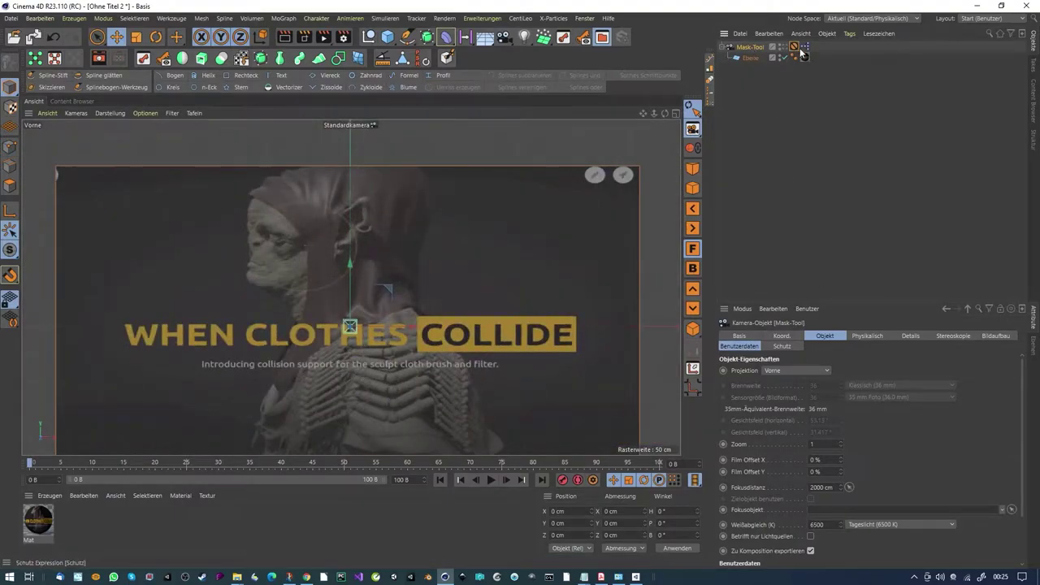
Step: Load 104547_18021421_64e678dad0.jpg as the Mask-Tool's Pic/Movie image
left_click(743, 346)
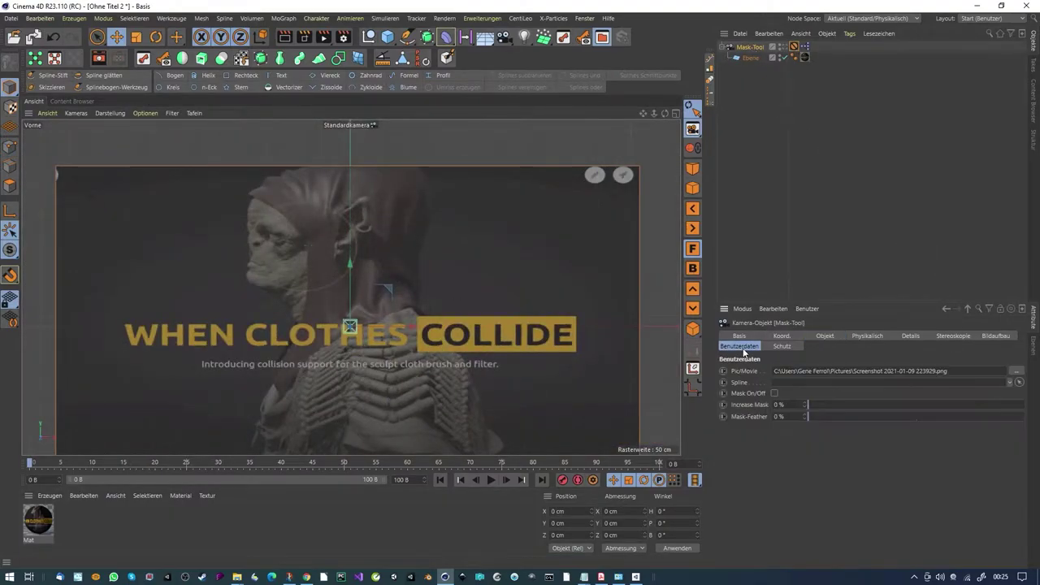
left_click(1016, 371)
double_click(409, 209)
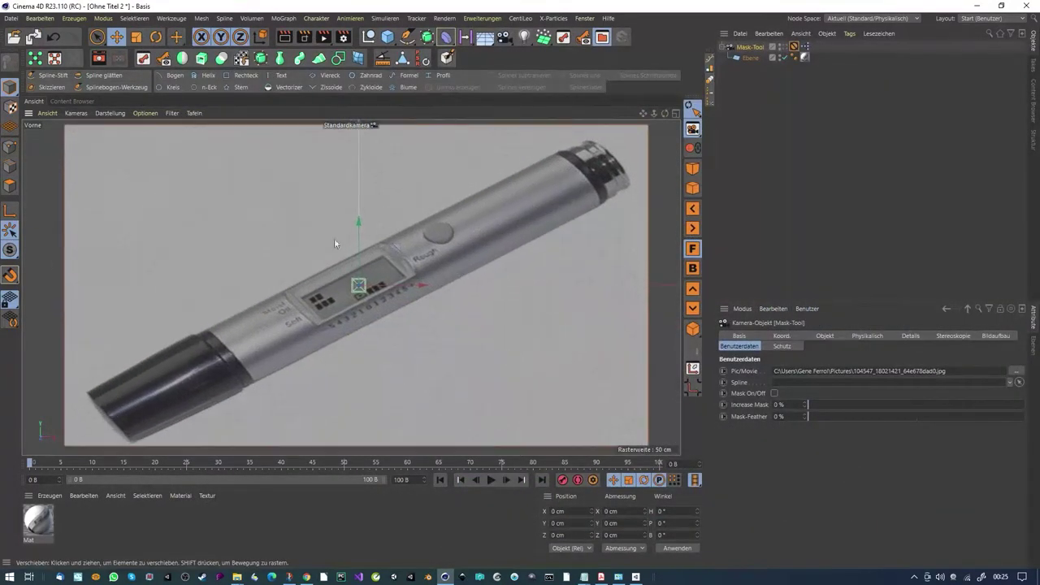
scroll(416, 284, "down", 1)
middle_click_drag(416, 284, 399, 295, "alt")
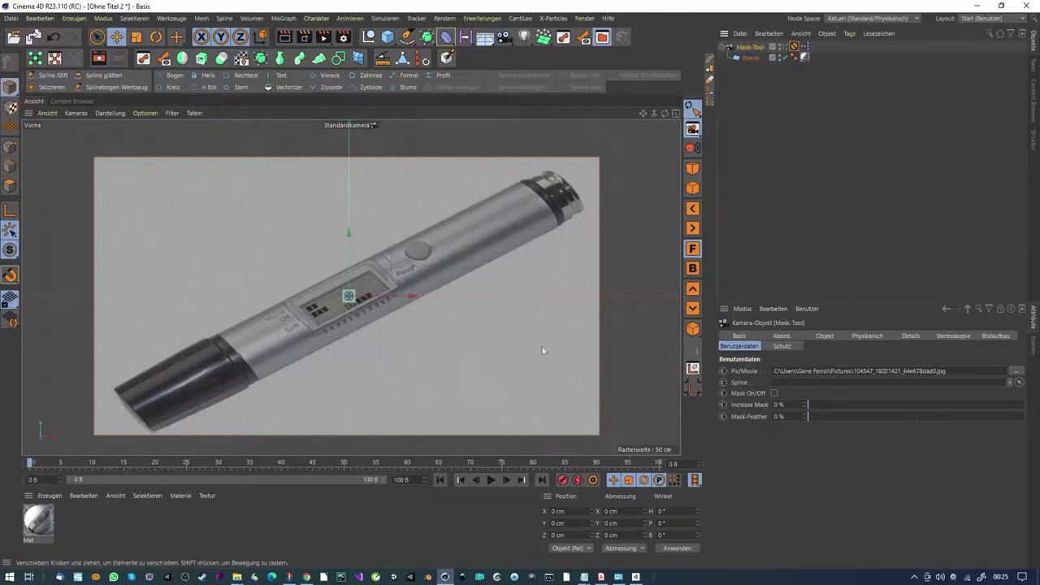
Step: Draw a Bézier spline with the Spline Pen from the black cap's outer upper corner along the device's upper edge to the dark ring
left_click(38, 75)
scroll(233, 347, "up", 6)
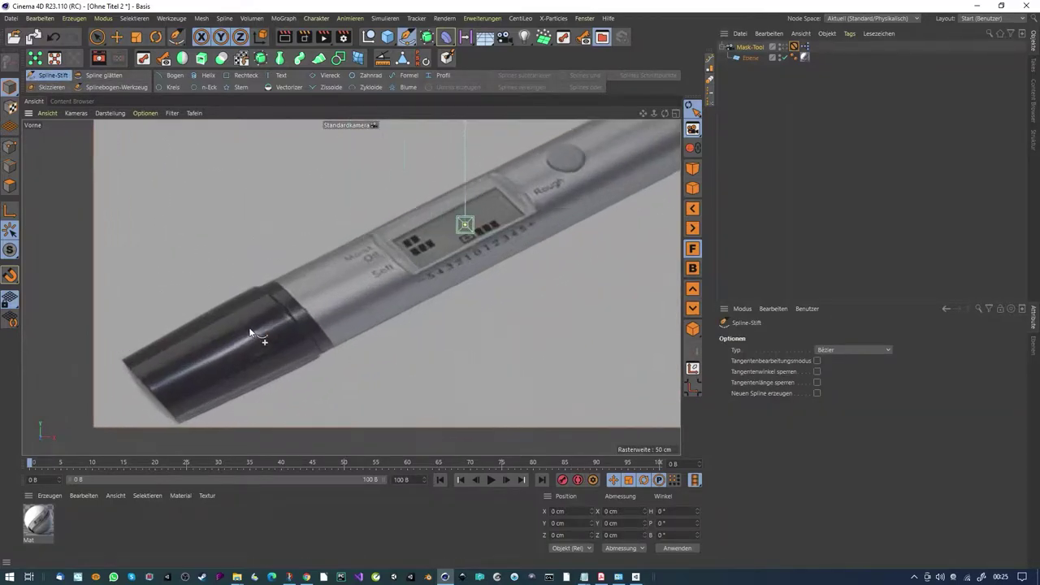
scroll(172, 347, "up", 6)
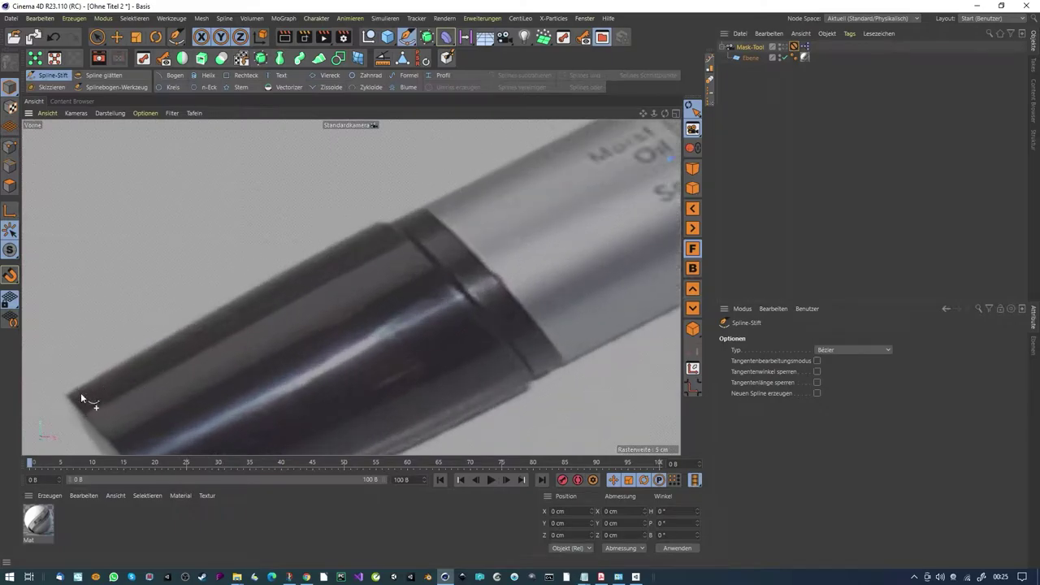
left_click(66, 394)
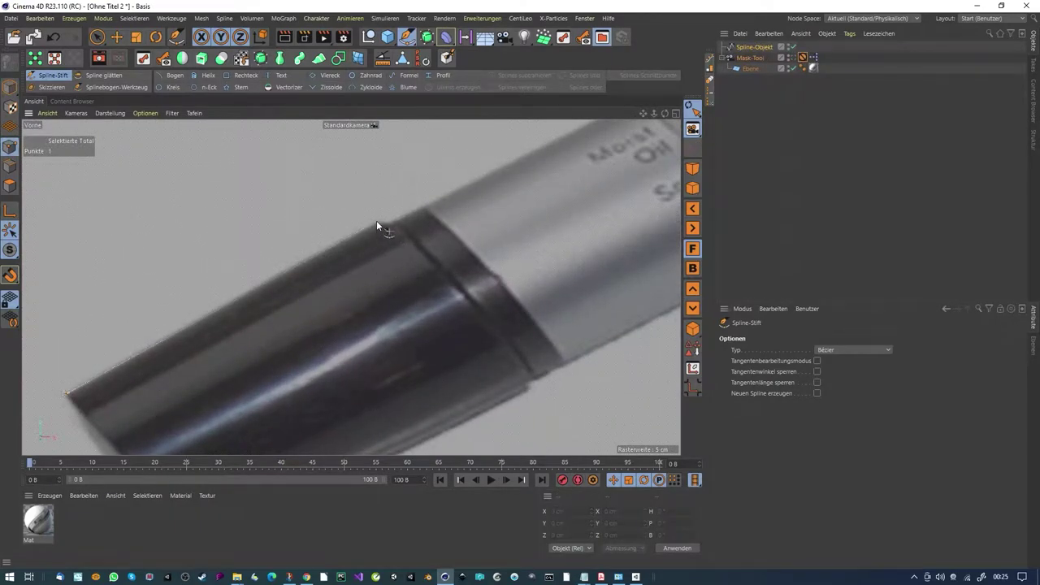
middle_click_drag(477, 225, 361, 324, "alt")
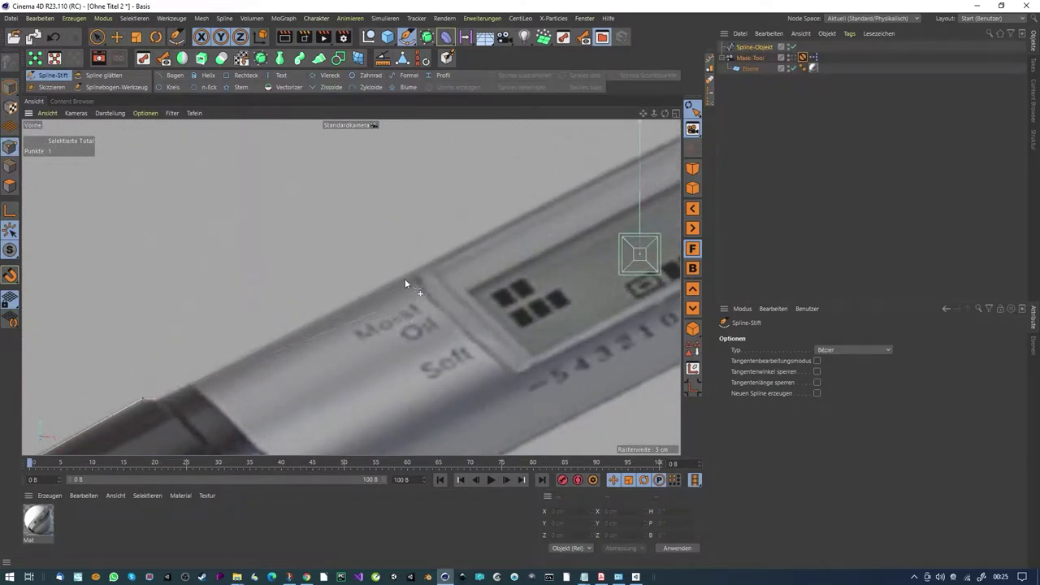
middle_click_drag(415, 271, 161, 437, "alt")
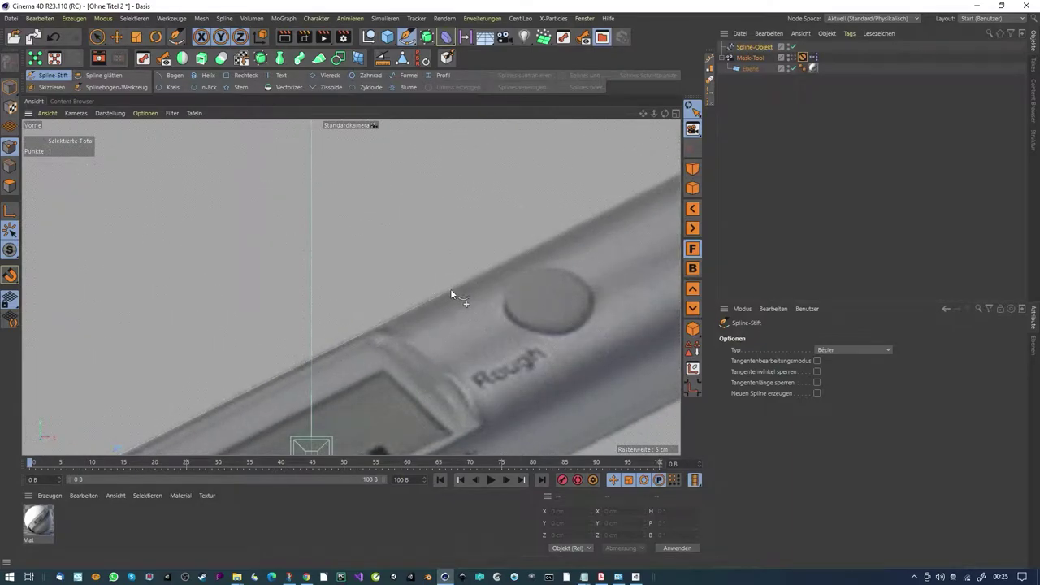
middle_click_drag(450, 288, 552, 262, "alt")
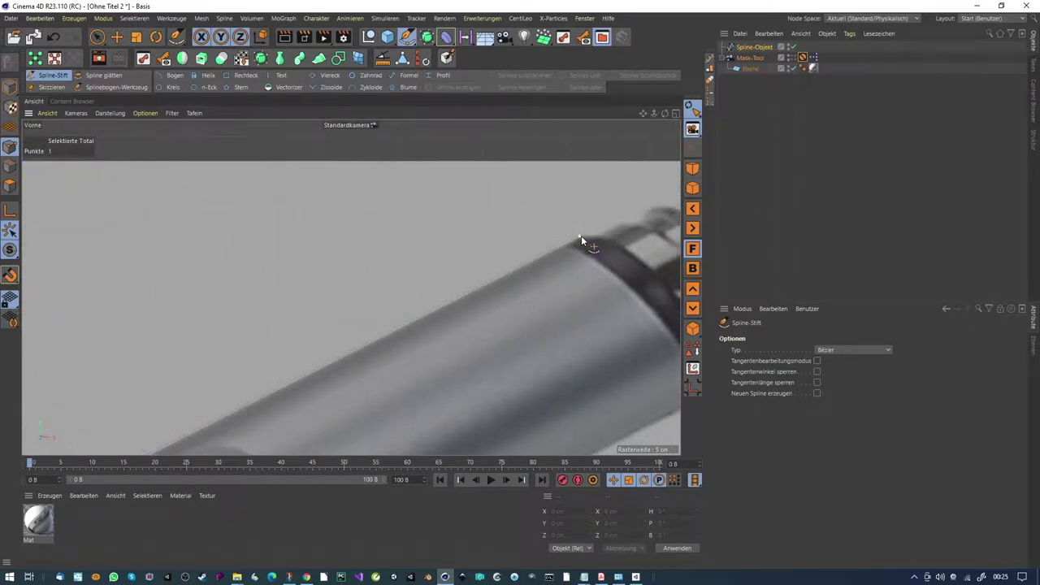
Step: Continue the spline along the stepped upper contour of the metal tip and over its front rim
left_click(620, 228)
middle_click_drag(621, 228, 521, 258, "alt")
right_click_drag(537, 253, 620, 225, "alt")
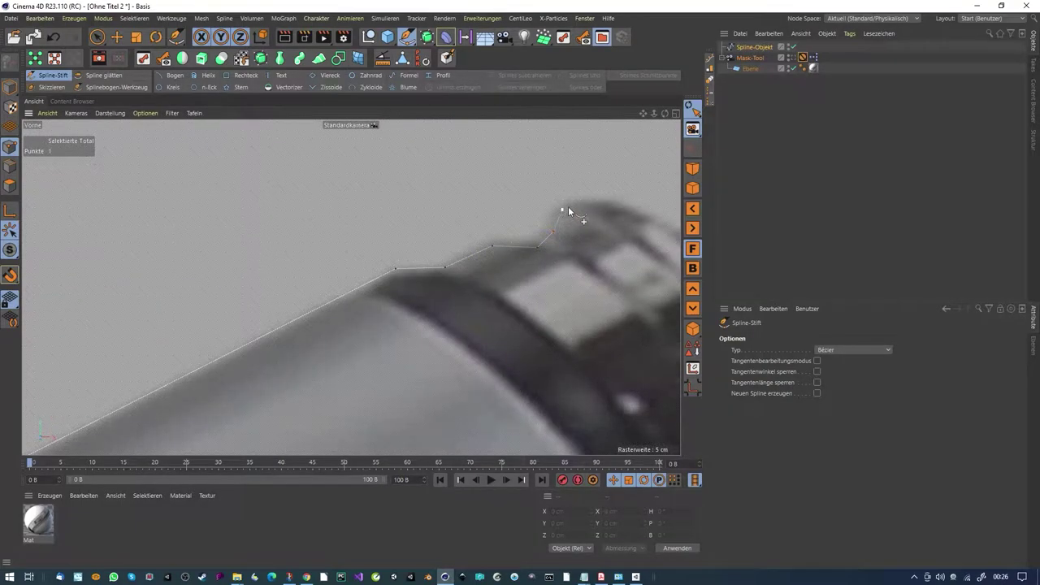
middle_click_drag(592, 230, 404, 220, "alt")
left_click(383, 202)
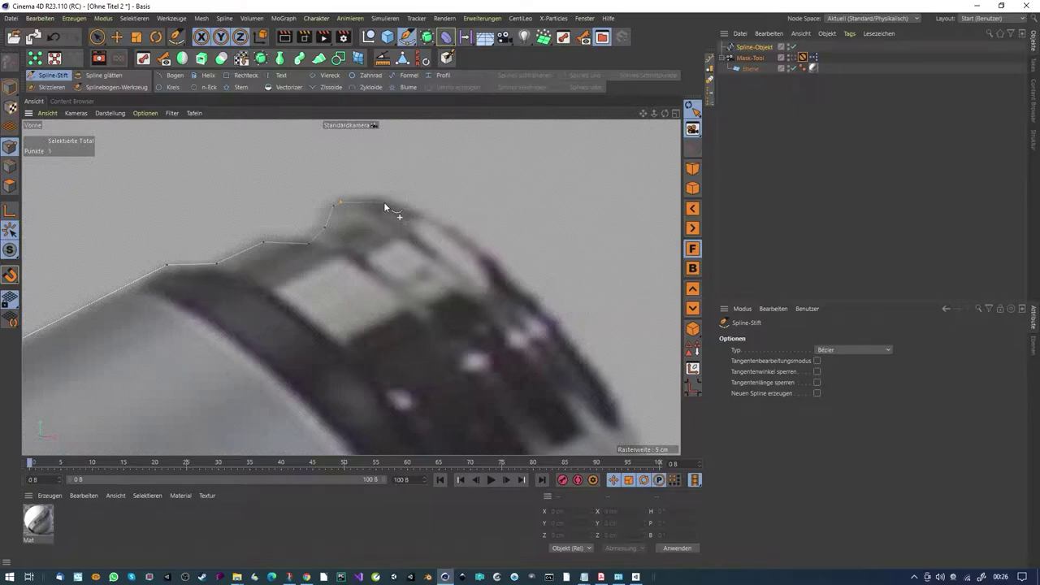
left_click(491, 269)
Step: Trace the spline around the rounded outer end of the metal tip to its lower edge
middle_click_drag(541, 340, 479, 262, "alt")
left_click(500, 264)
middle_click_drag(529, 293, 508, 286, "alt")
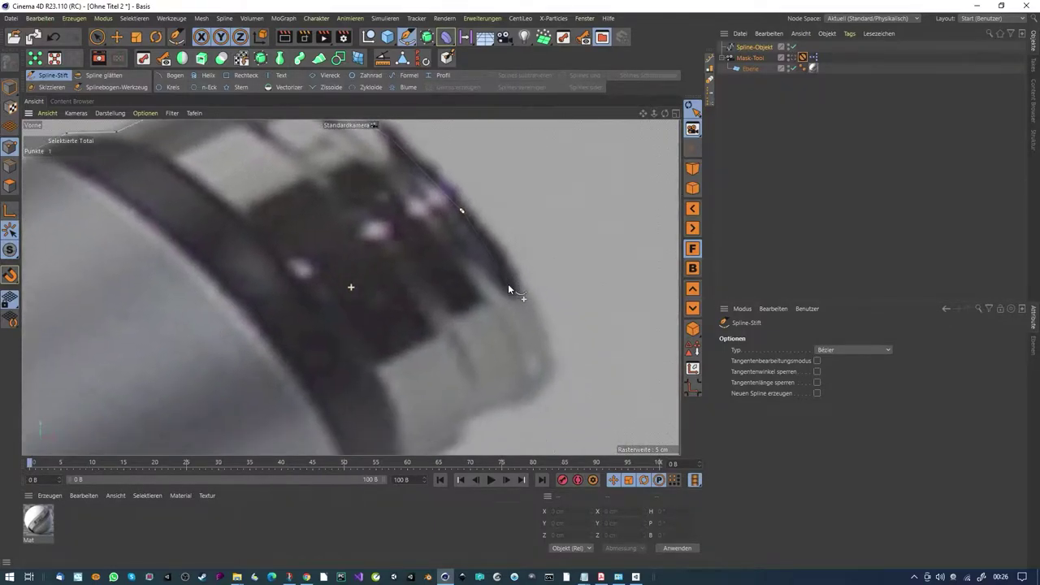
left_click(545, 351)
left_click(446, 420)
middle_click_drag(446, 420, 480, 281, "alt")
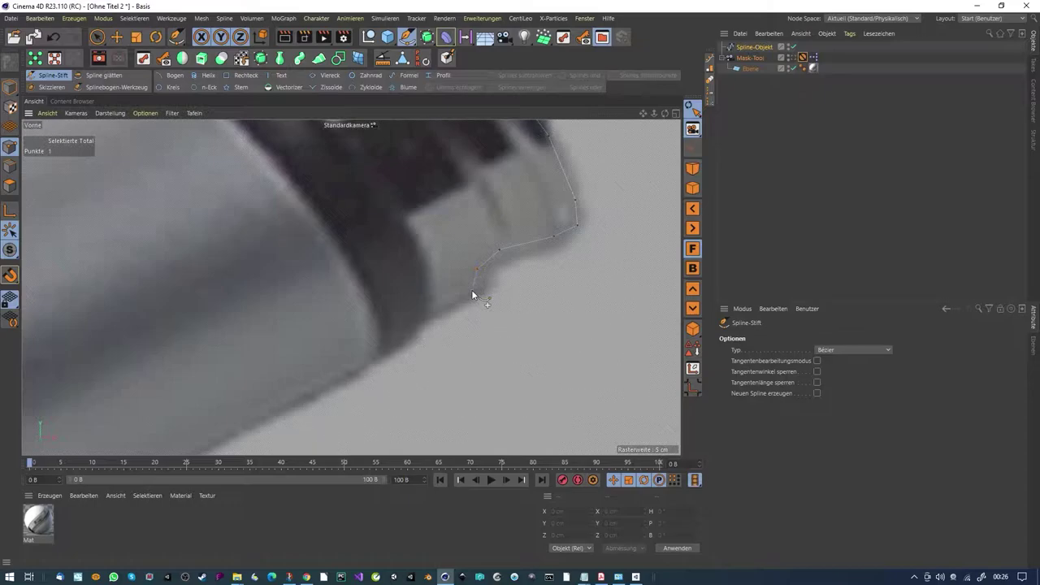
Step: Extend the spline past the dark ring and along the barrel's lower edge to the start of the number scale
left_click(372, 351)
middle_click_drag(372, 351, 593, 178, "alt")
left_click(368, 292)
right_click_drag(362, 312, 260, 330, "alt")
middle_click_drag(268, 330, 395, 244, "alt")
right_click_drag(397, 245, 439, 252, "alt")
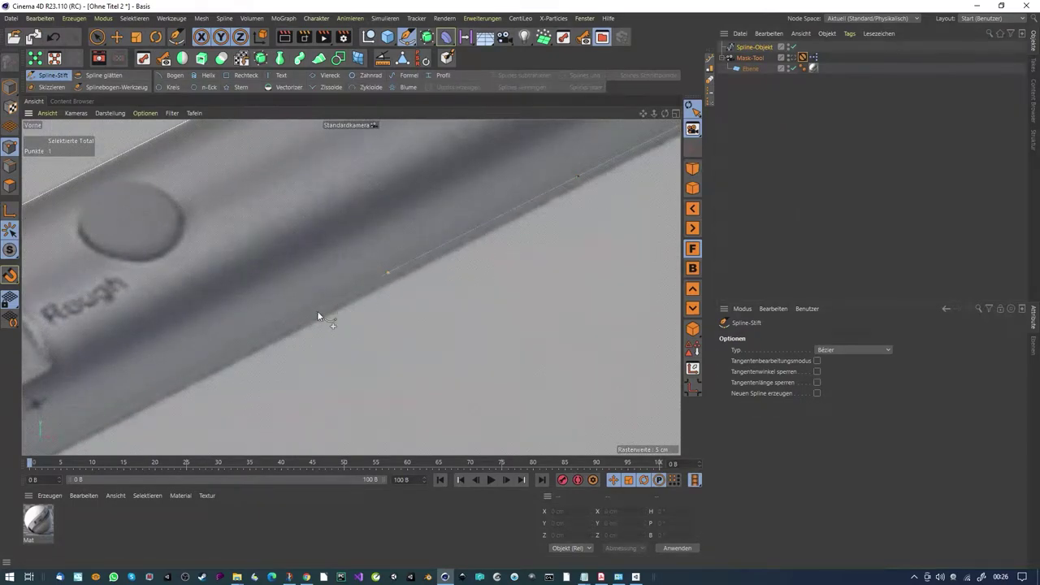
middle_click_drag(320, 314, 399, 232, "alt")
middle_click_drag(315, 276, 397, 233, "alt")
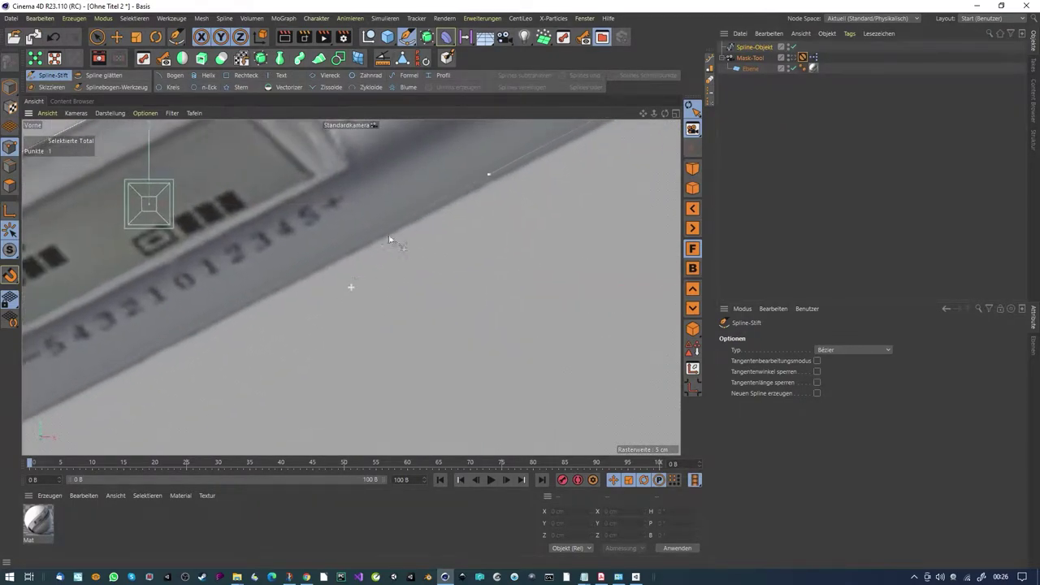
Step: Add spline points along the barrel's lower edge beneath the number scale towards the black cap
left_click(330, 253)
middle_click_drag(330, 253, 396, 238, "alt")
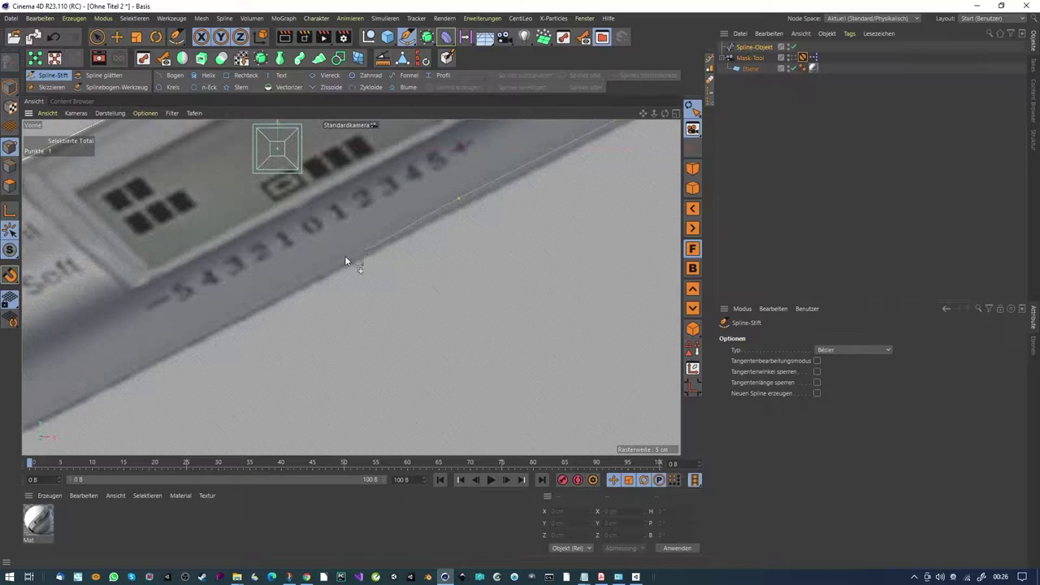
middle_click_drag(310, 286, 413, 231, "alt")
left_click(375, 246)
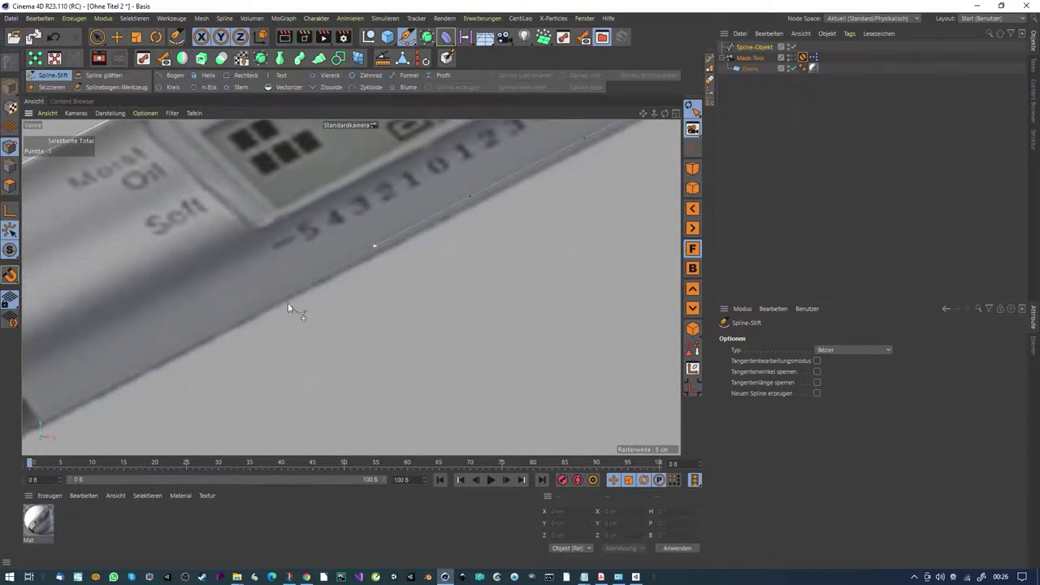
middle_click_drag(288, 305, 341, 268, "alt")
left_click(286, 279)
middle_click_drag(235, 321, 369, 251, "alt")
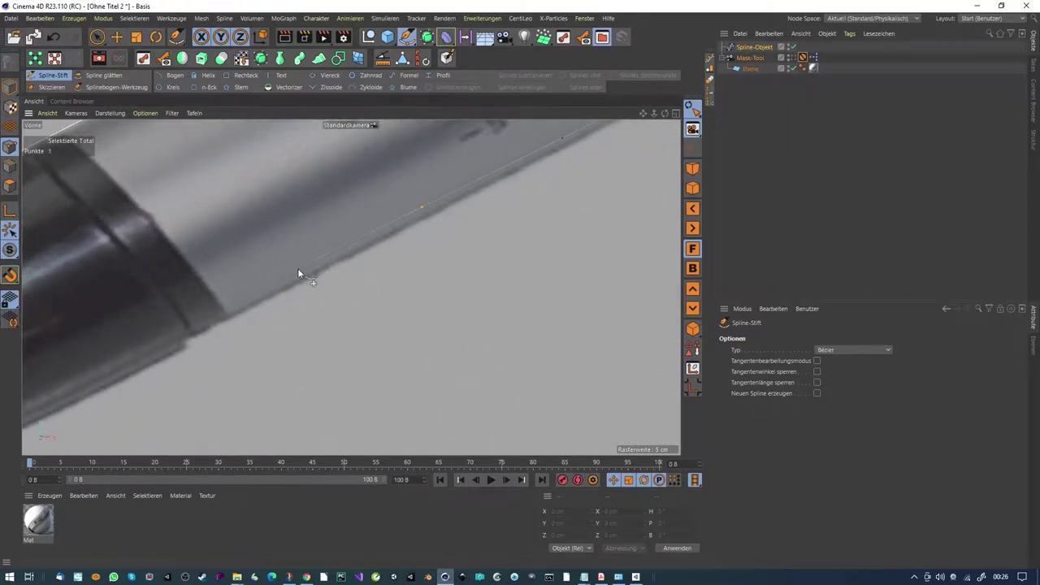
Step: Trace the step at the black cap and its lower edge to the cap's lowest corner
middle_click_drag(206, 330, 417, 236, "alt")
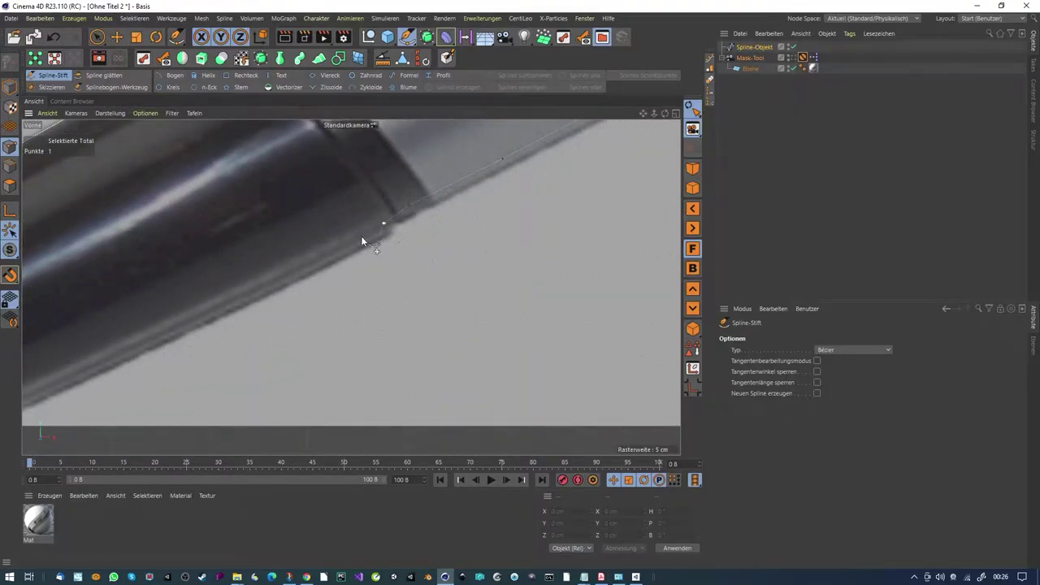
middle_click_drag(301, 290, 473, 213, "alt")
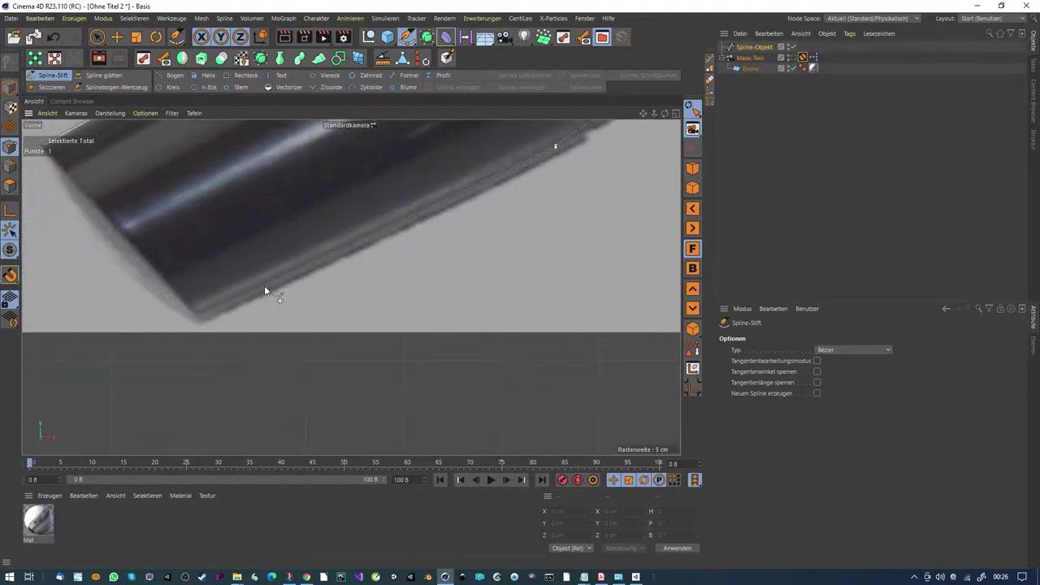
left_click(196, 310)
middle_click_drag(195, 312, 365, 293, "alt")
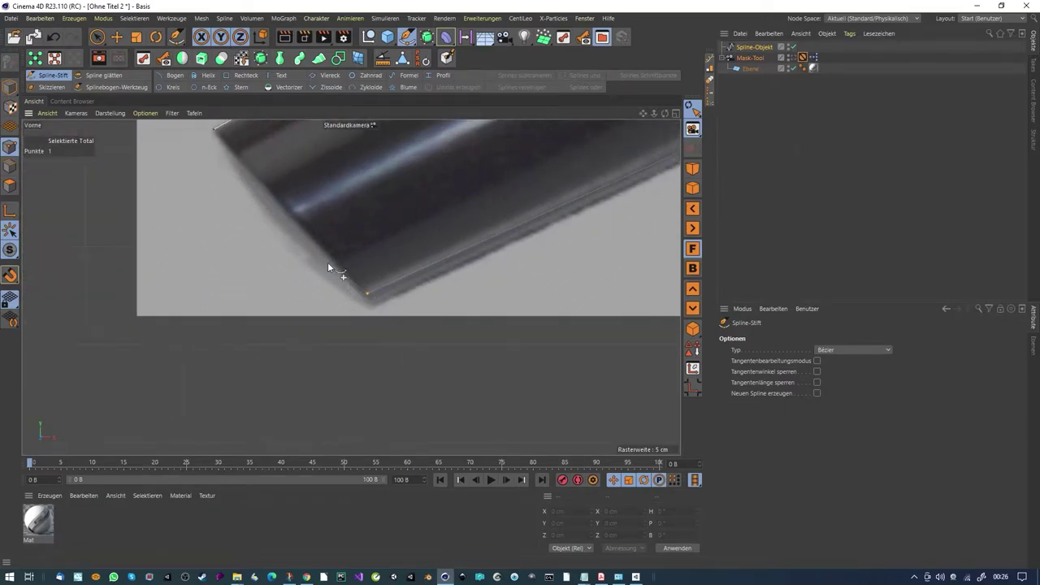
Step: Trace the spline up the black cap's slanted outer end and close the outline at its starting corner
scroll(329, 265, "up", 4)
scroll(342, 280, "up", 5)
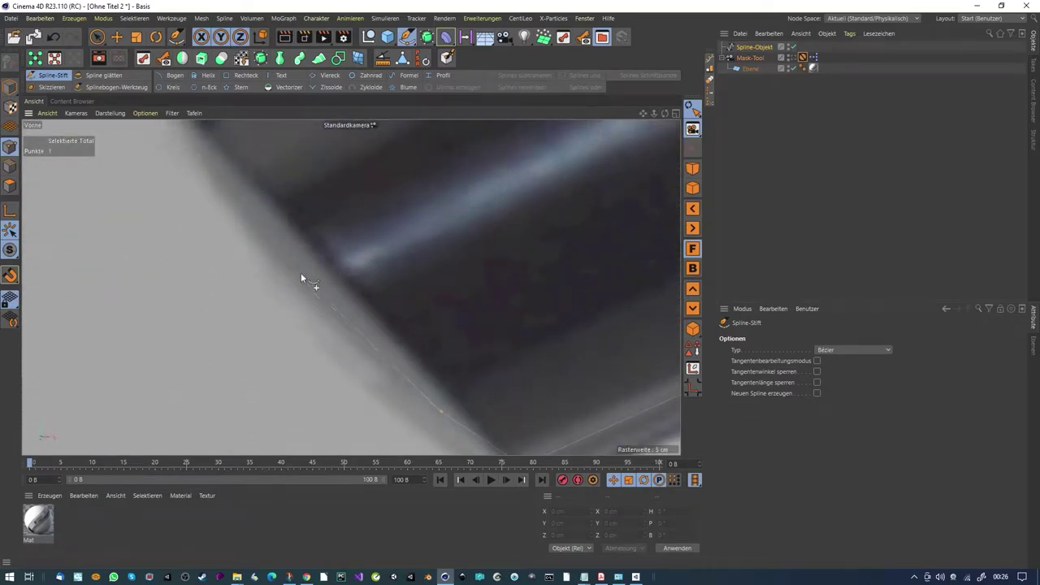
scroll(285, 256, "down", 3)
scroll(277, 236, "down", 2)
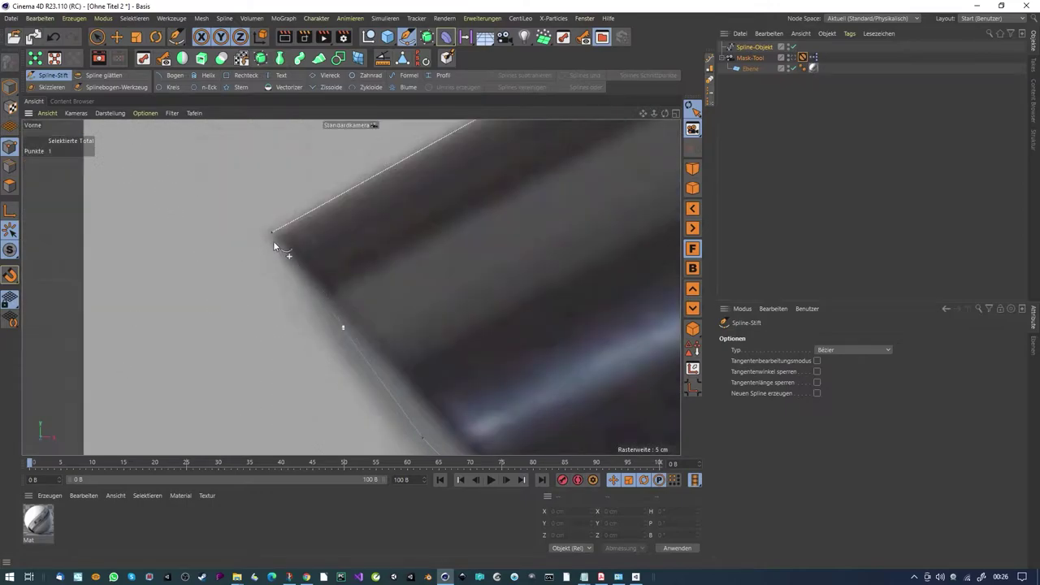
left_click(273, 233)
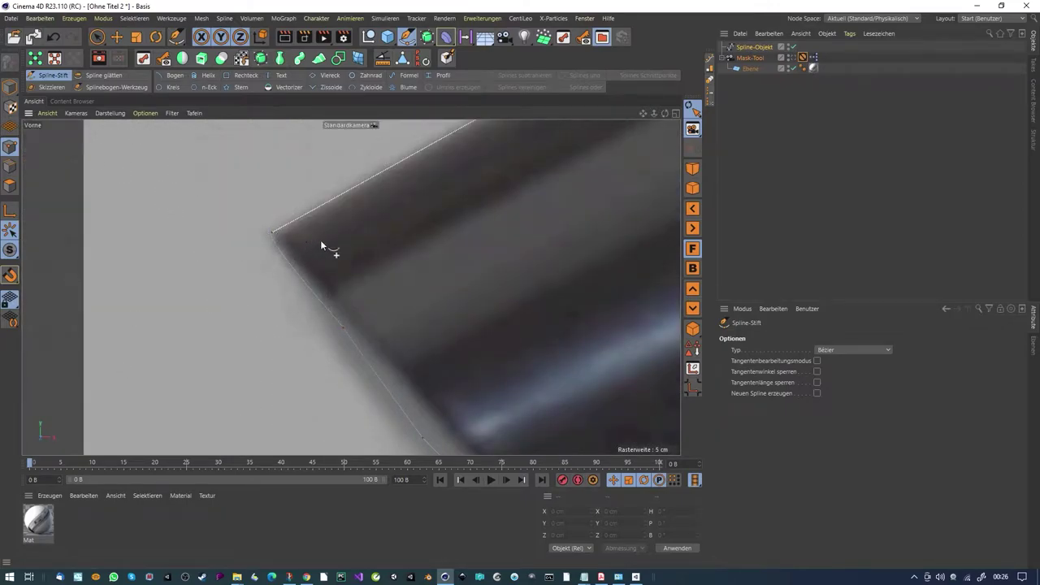
Step: Remove the curve at the spline's closing corner on the cap and nudge that corner point onto the photo's edge
middle_click_drag(320, 240, 293, 281, "alt")
key("space")
left_click(246, 273)
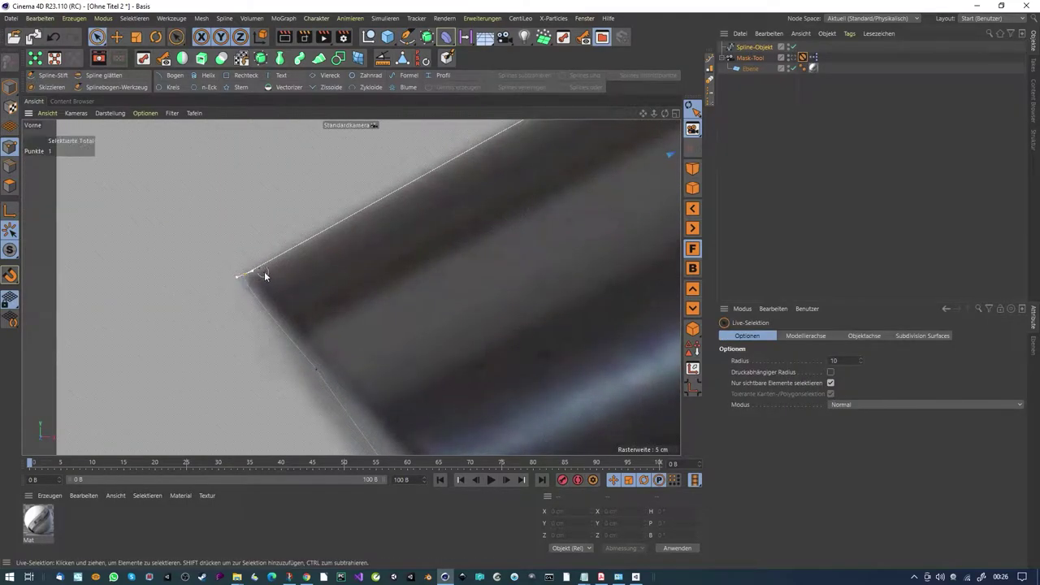
right_click(324, 305)
left_click(356, 186)
middle_click_drag(303, 283, 235, 365, "alt")
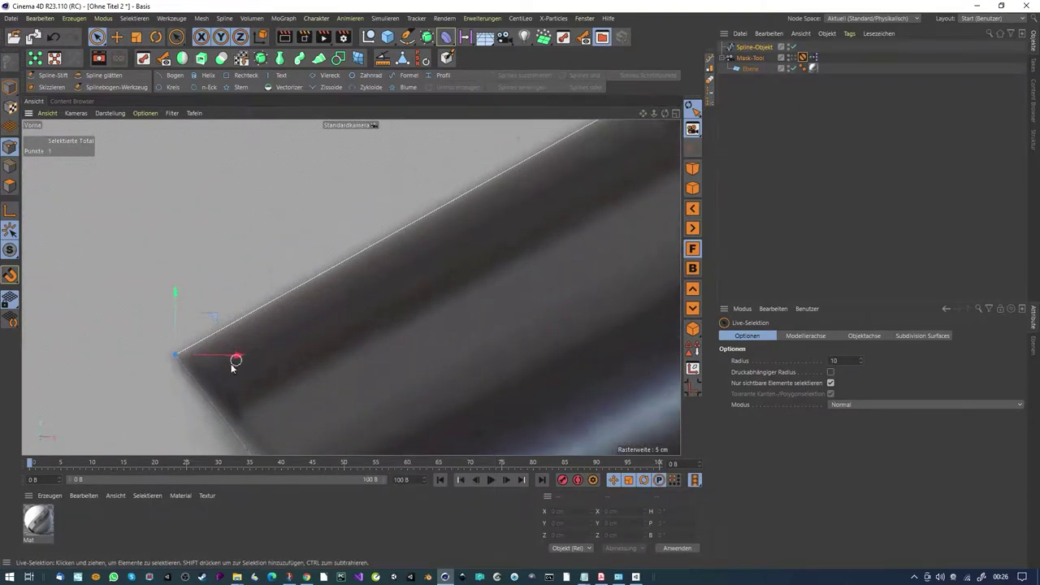
left_click_drag(210, 318, 218, 328)
Step: Adjust the two spline points flanking the display so the spline follows the barrel's upper edge
scroll(471, 305, "down", 4)
middle_click_drag(470, 278, 338, 364, "alt")
scroll(494, 251, "up", 5)
mouse_move(547, 209)
left_mouse_down()
mouse_move(481, 204)
mouse_move(512, 231)
left_mouse_up()
key("e")
scroll(488, 271, "down", 8)
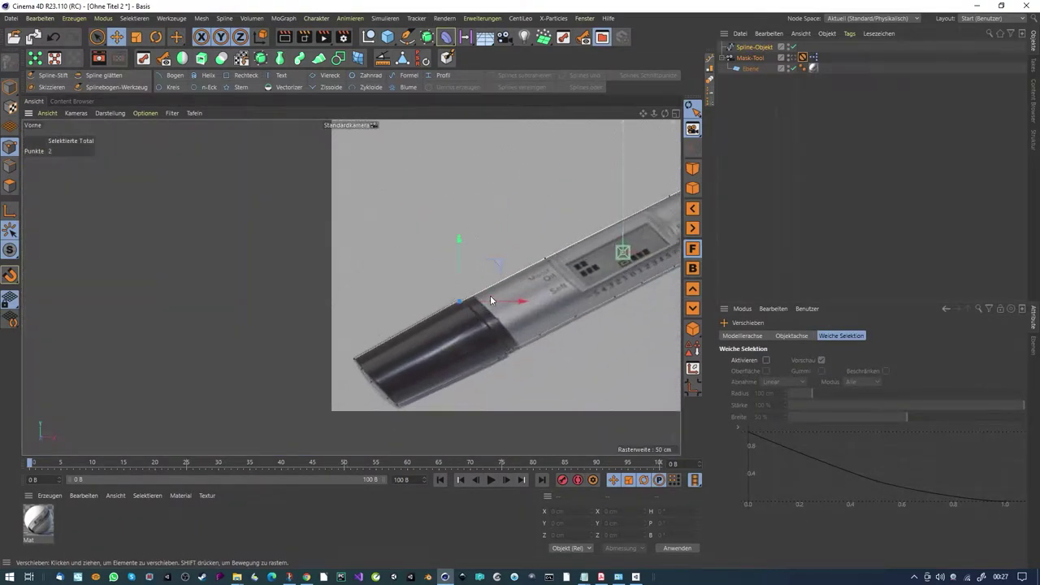
scroll(568, 268, "up", 2)
left_click(598, 210)
left_click(432, 290, "shift")
scroll(487, 283, "up", 6)
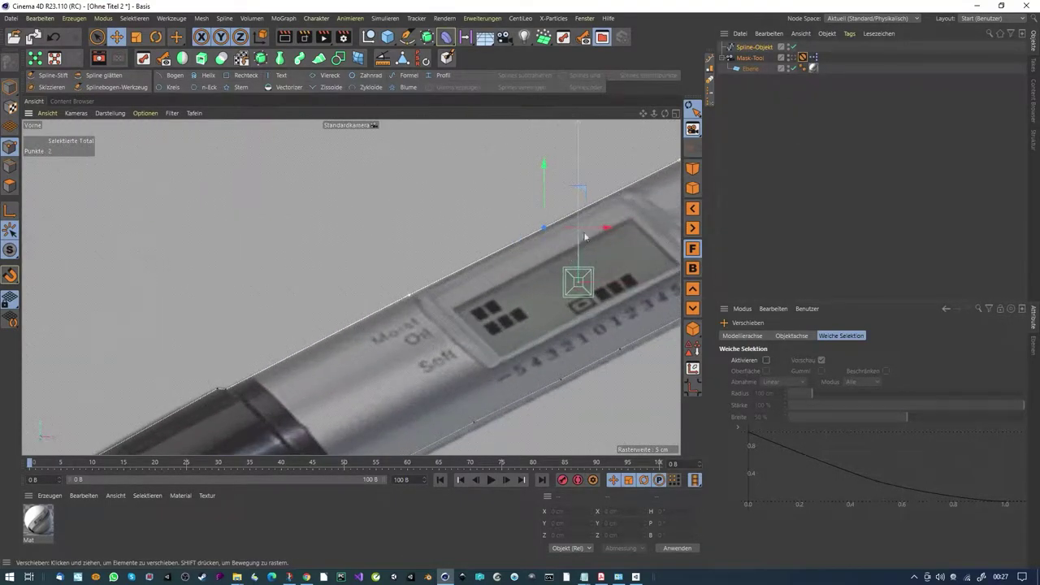
left_click_drag(580, 187, 582, 190)
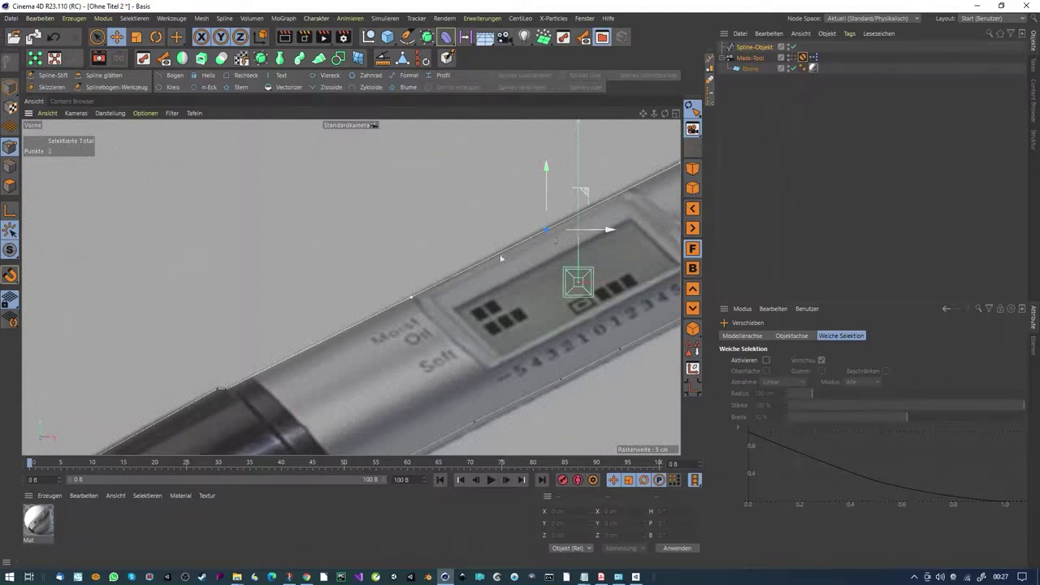
Step: Move the upper spline point at the dark ring slightly down onto the edge and check its neighbouring points
scroll(476, 325, "down", 5)
scroll(593, 216, "up", 6)
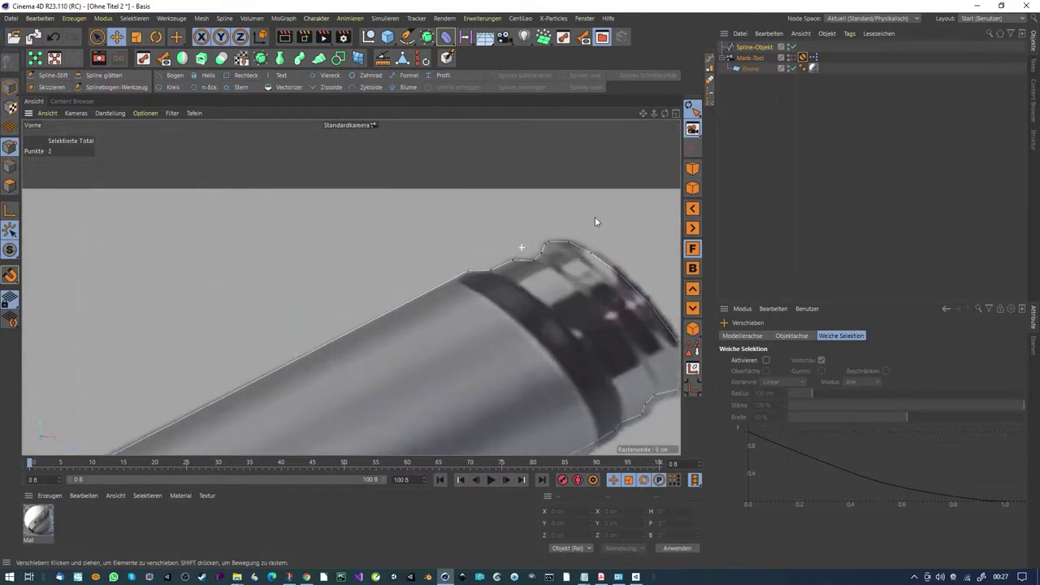
left_click(429, 287)
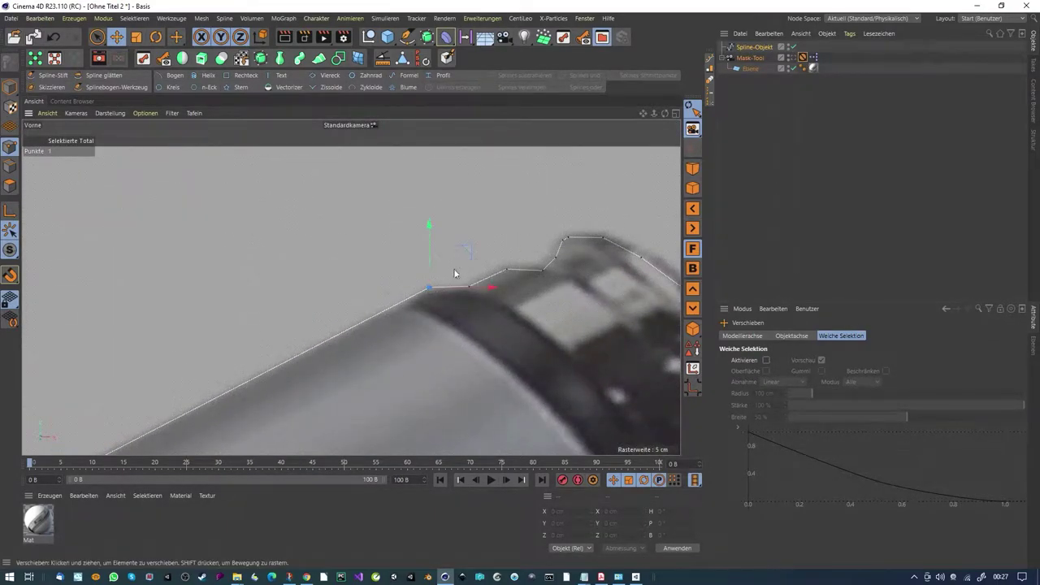
left_click_drag(468, 248, 469, 254)
left_click(378, 301)
left_click(469, 291)
left_click(504, 280)
left_click(507, 270)
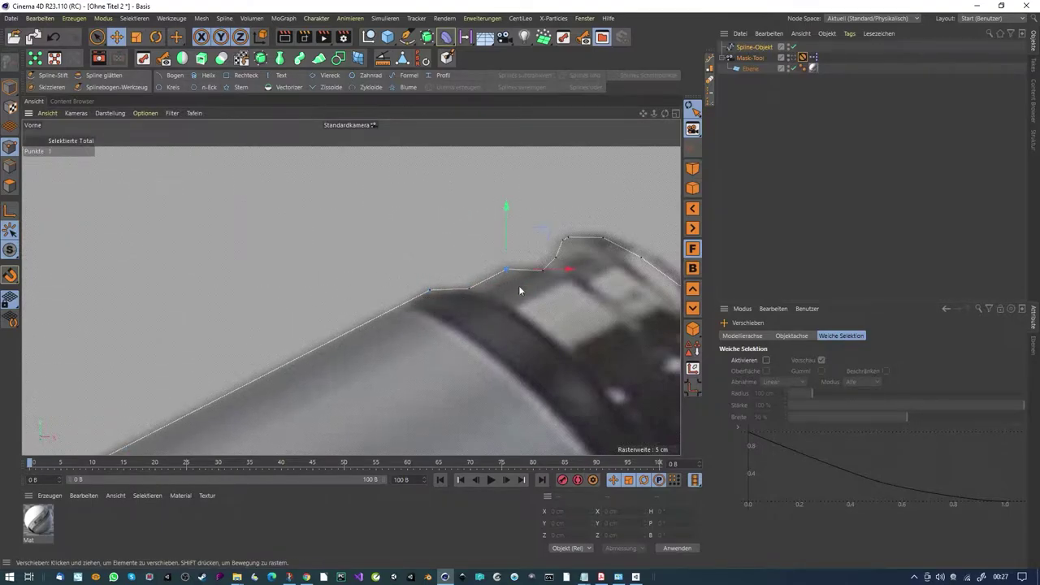
Step: Assign the Spline-Objekt as the Mask-Tool's spline and turn the mask on
scroll(471, 294, "down", 10)
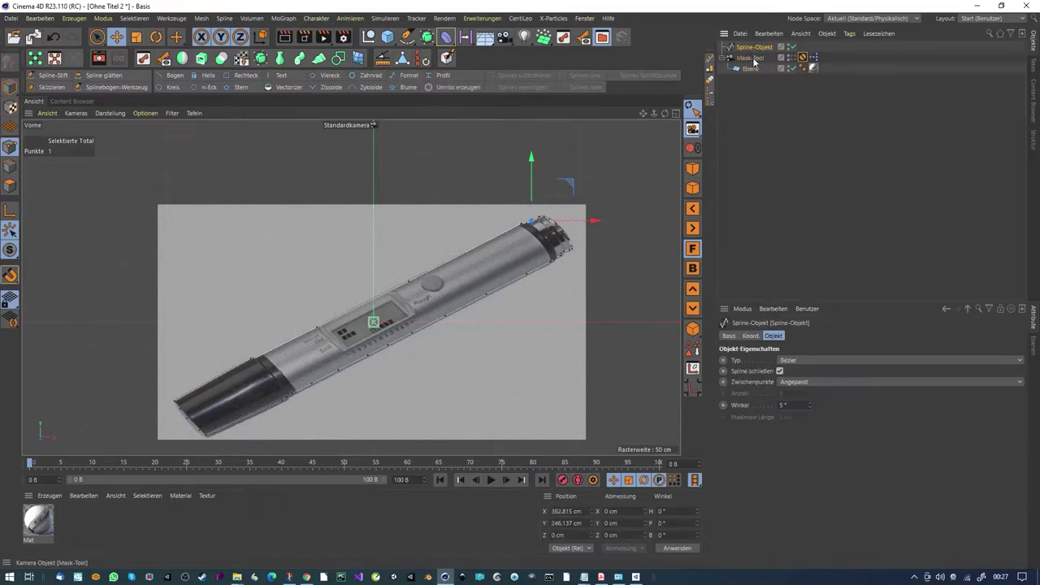
left_click(752, 58)
left_click_drag(754, 47, 813, 382)
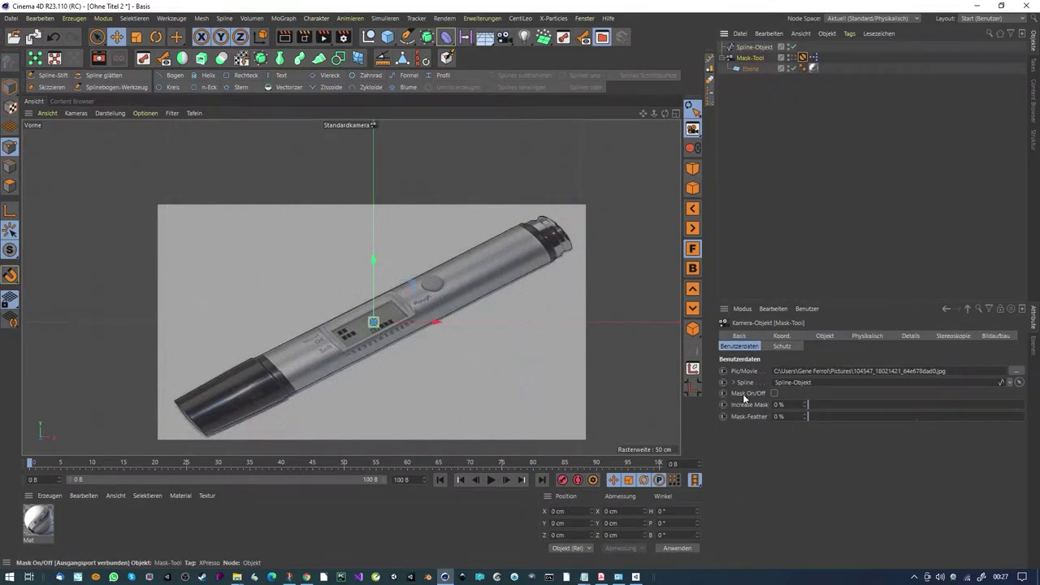
left_click(774, 394)
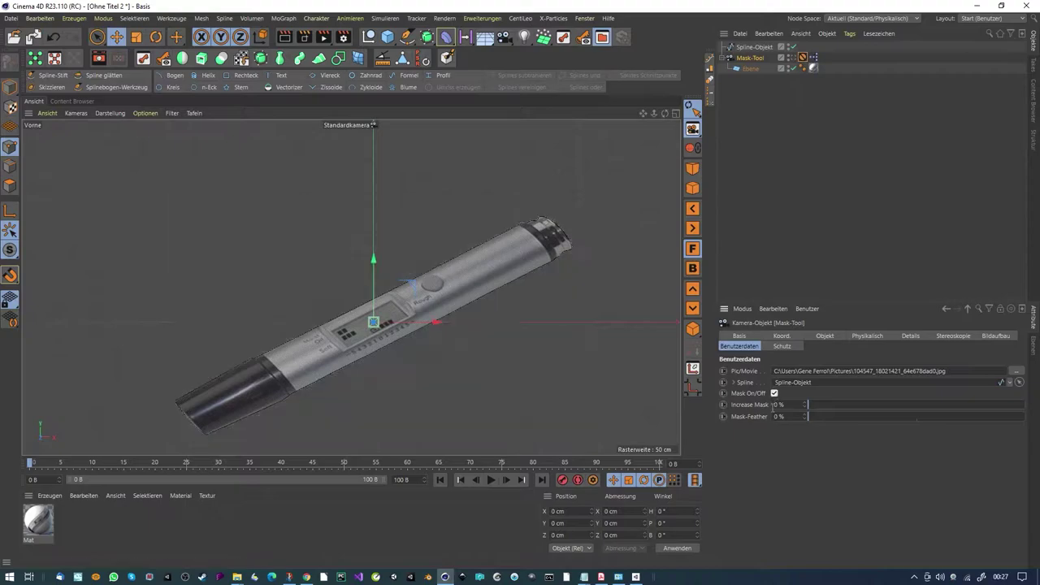
Step: Deselect everything and render the view to check the masked pen
left_click(745, 228)
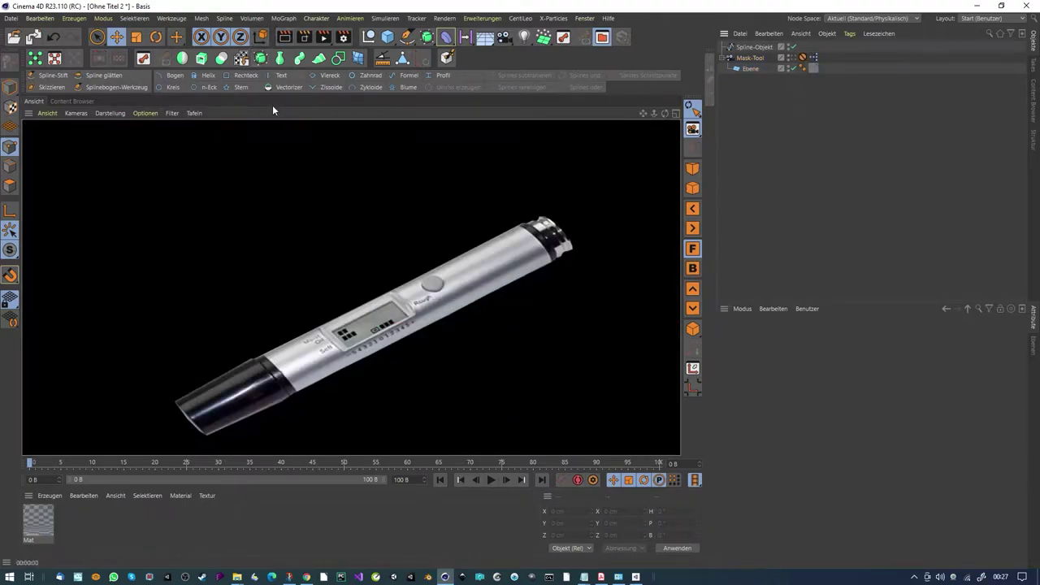
left_click(285, 37)
left_click(417, 332)
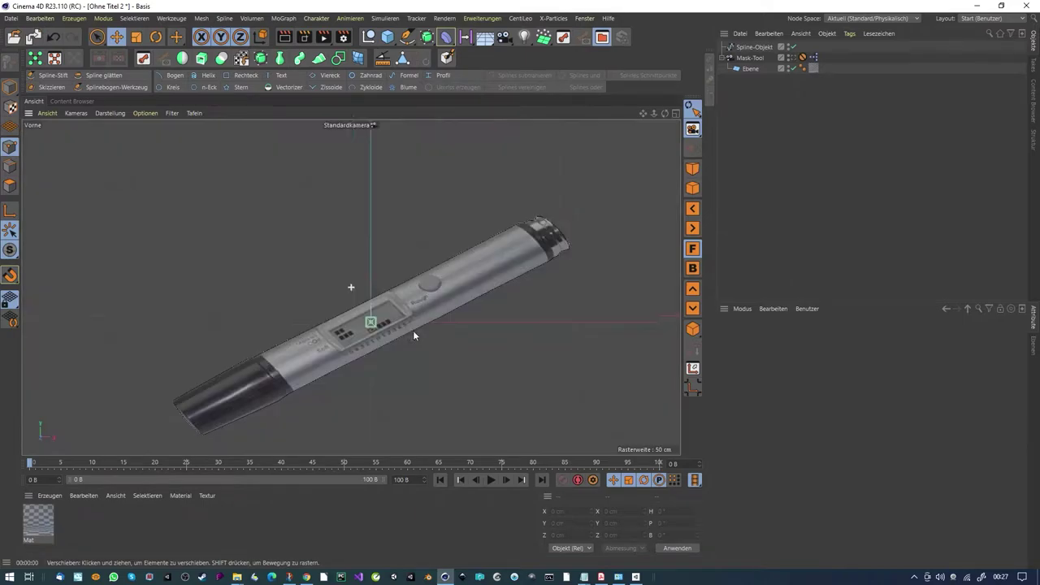
Step: Set the Mask-Tool's Increase Mask to 3 % and render the metal tip up close
left_click(751, 59)
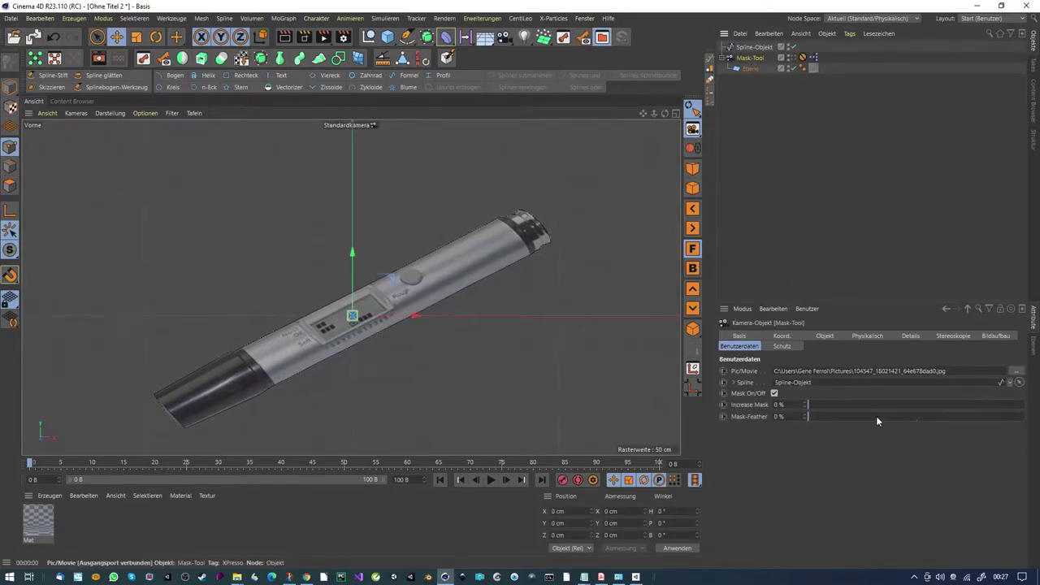
left_click_drag(811, 409, 814, 404)
scroll(551, 231, "up", 10)
middle_click_drag(480, 137, 488, 165, "alt")
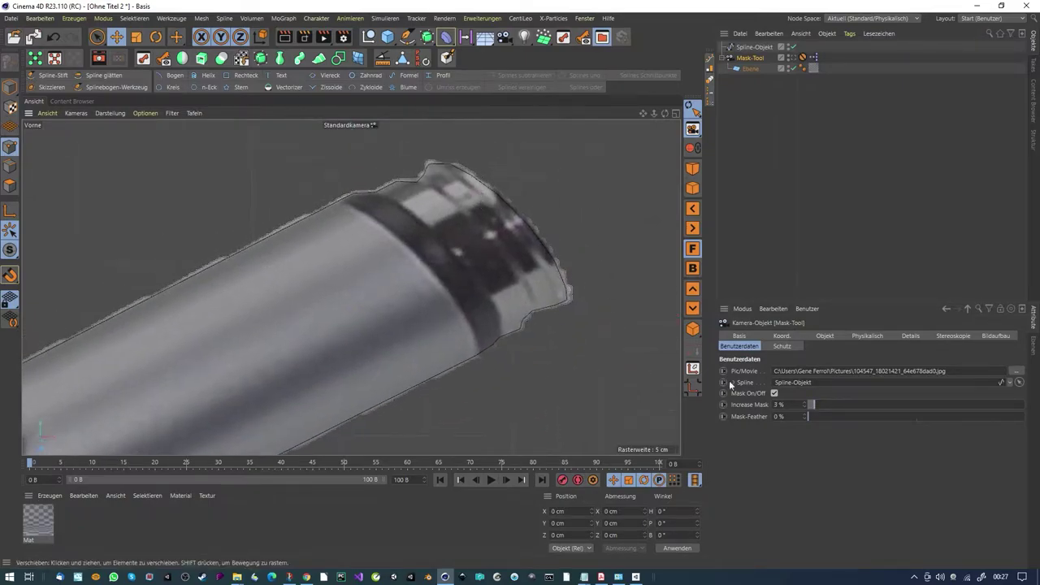
left_click(284, 36)
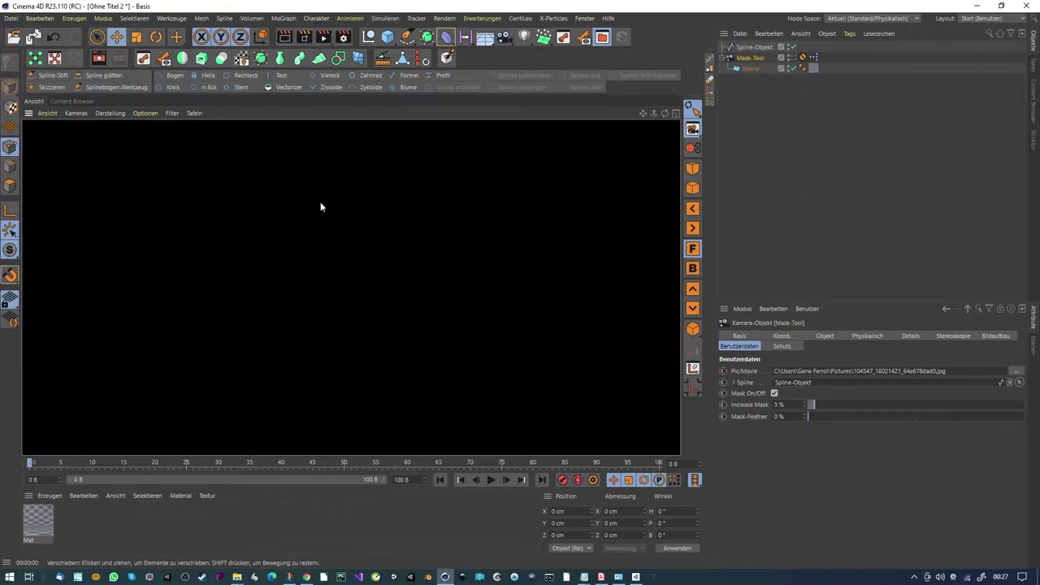
left_click(388, 234)
left_click(283, 36)
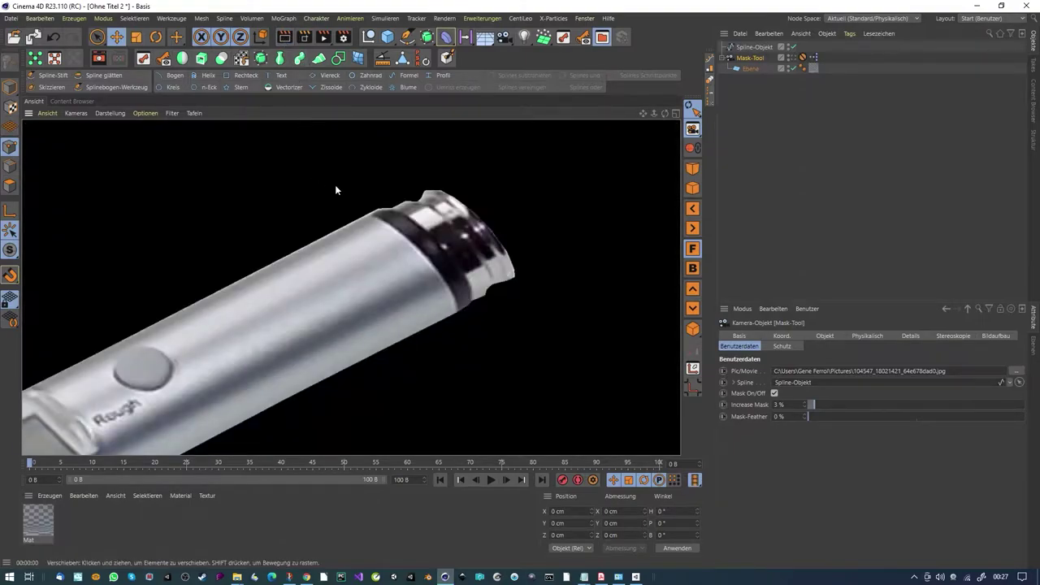
Step: Set Increase Mask to 0 % and Mask-Feather to 6 %, and render the metal tip end
mouse_move(814, 404)
left_mouse_down()
mouse_move(843, 399)
mouse_move(798, 410)
left_mouse_up()
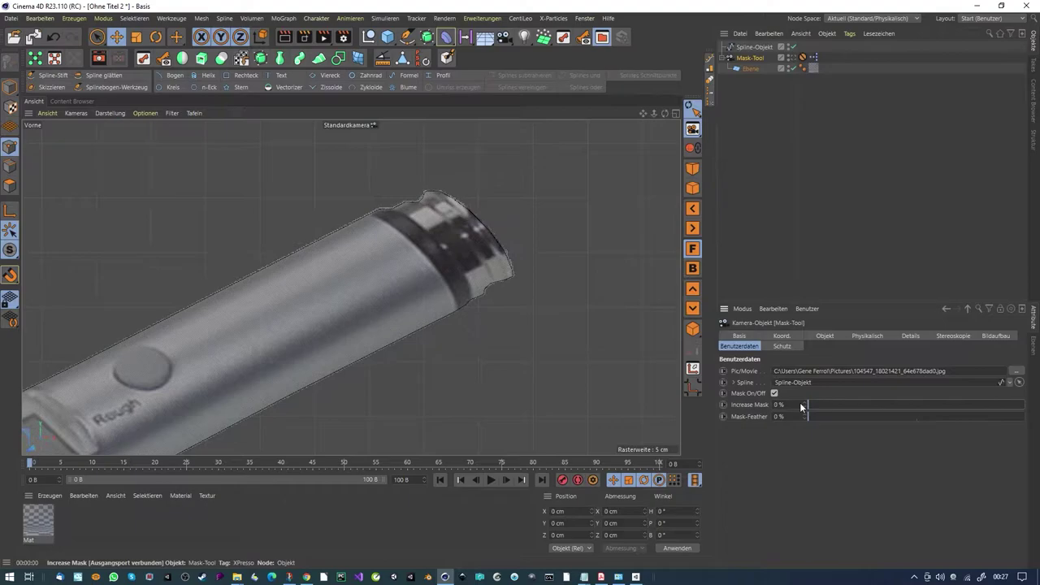
left_click_drag(813, 416, 820, 416)
left_click(285, 38)
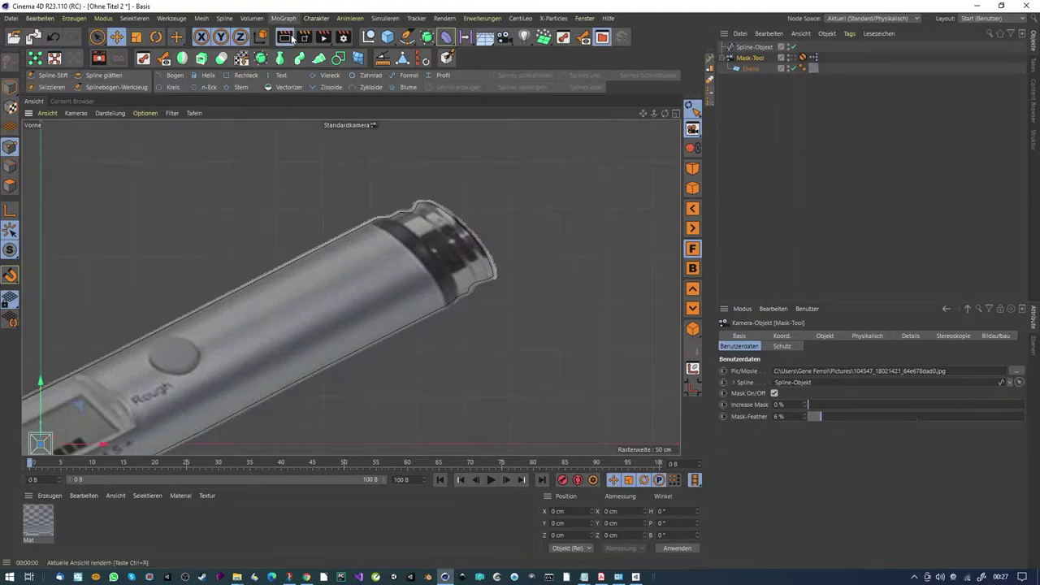
left_click(292, 38)
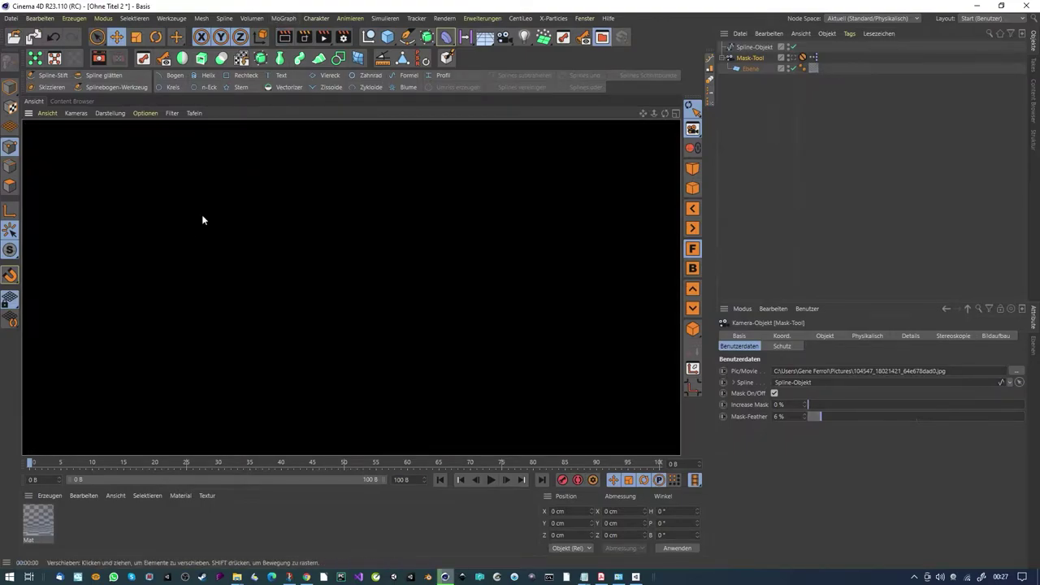
scroll(288, 215, "down", 1)
left_click(285, 37)
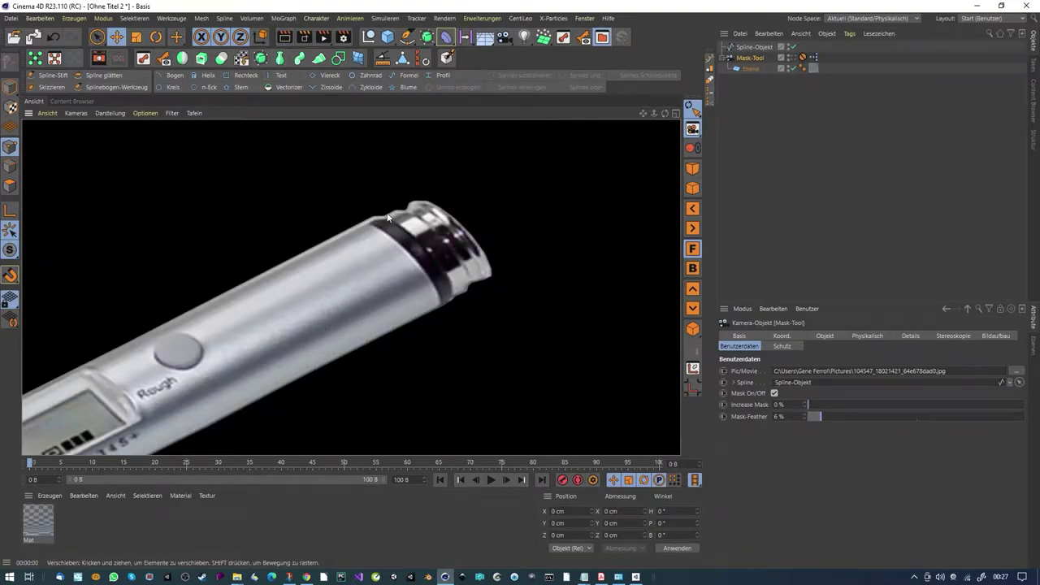
Step: Set Mask-Feather to 20 % and render the whole pen to judge the softened edge
right_click_drag(479, 244, 381, 289, "alt")
middle_click_drag(252, 357, 302, 306, "alt")
right_click_drag(302, 307, 346, 270, "alt")
left_click_drag(831, 416, 850, 416)
scroll(342, 346, "down", 4)
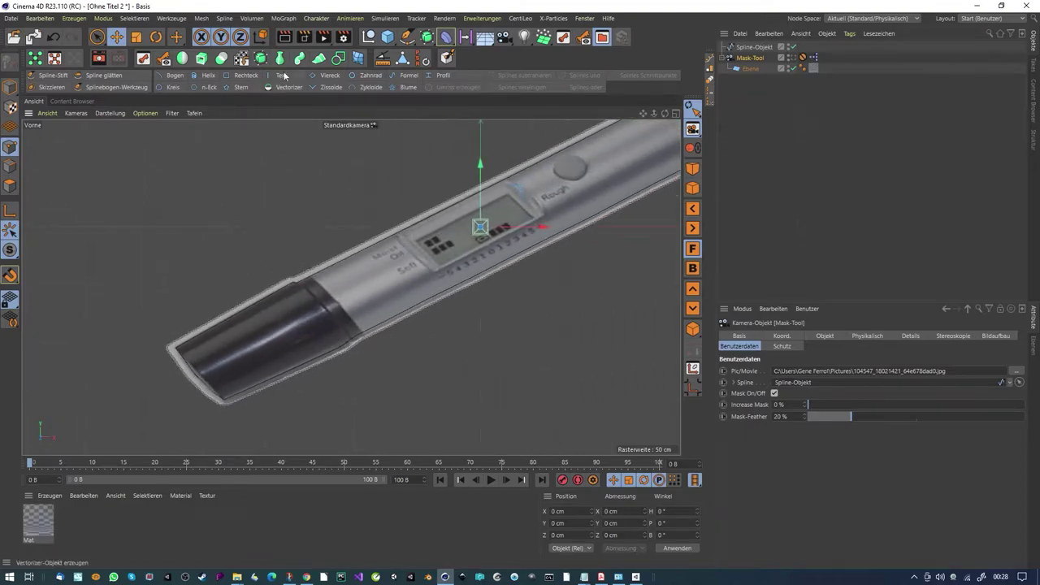
left_click(285, 36)
scroll(321, 329, "down", 5)
middle_click_drag(321, 329, 299, 334, "alt")
left_click(290, 41)
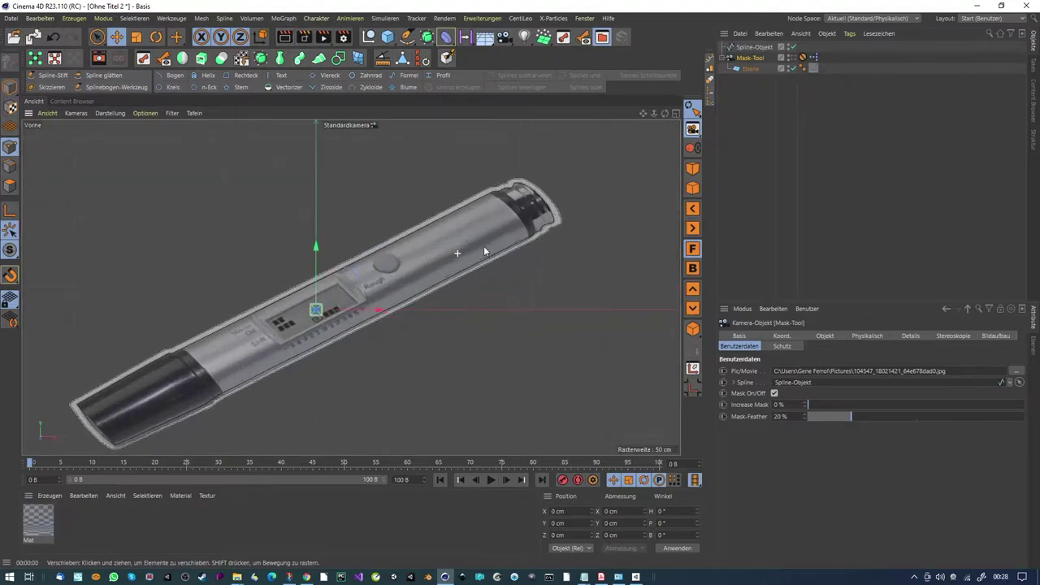
Step: Set Mask-Feather to 3 % and render the metal tip up close
scroll(443, 264, "up", 3)
left_click(817, 417)
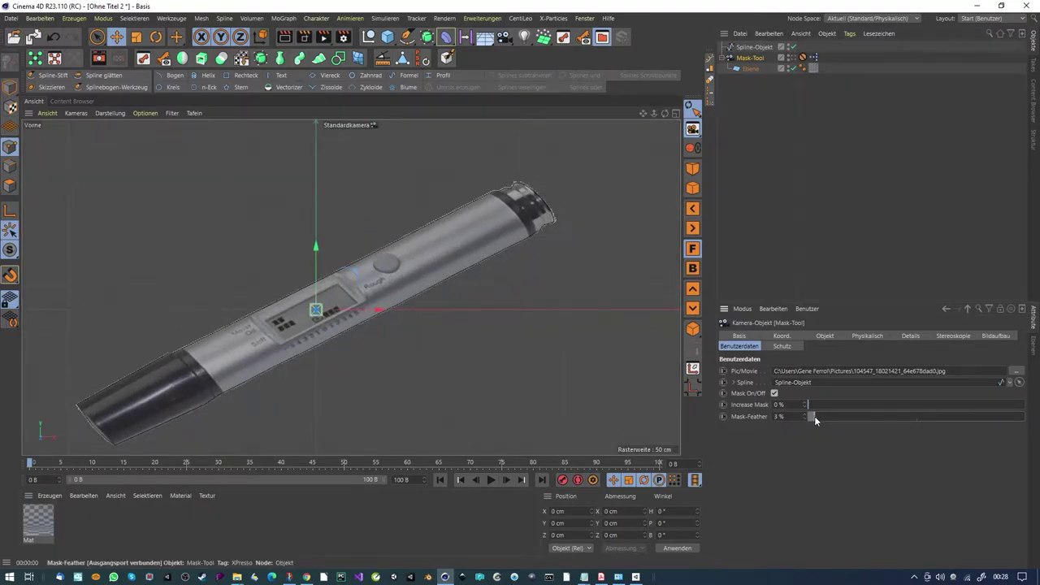
left_click(285, 37)
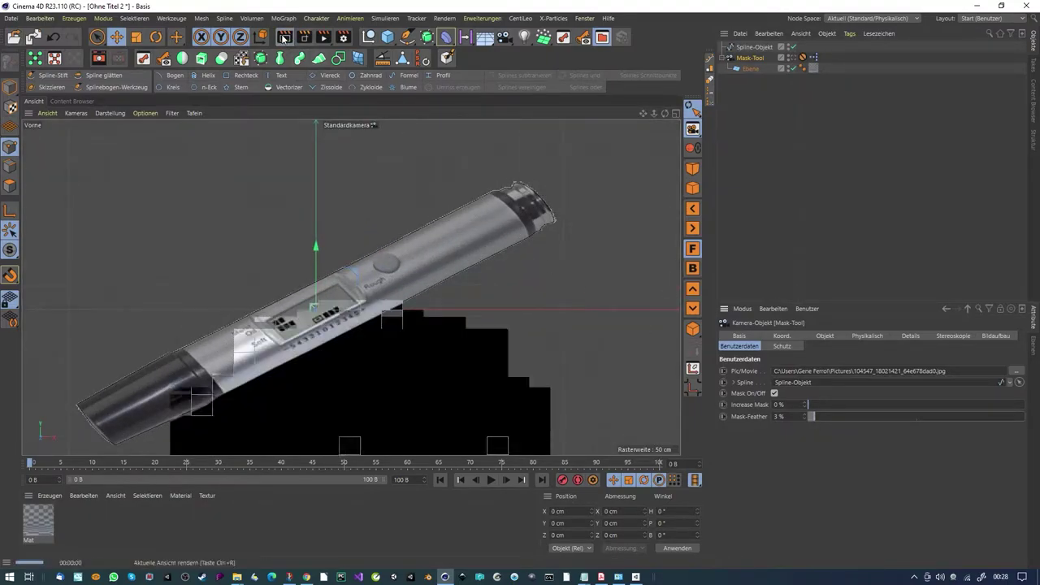
right_click_drag(515, 185, 561, 162, "alt")
middle_click_drag(517, 190, 439, 208, "alt")
left_click(285, 37)
scroll(415, 248, "up", 2)
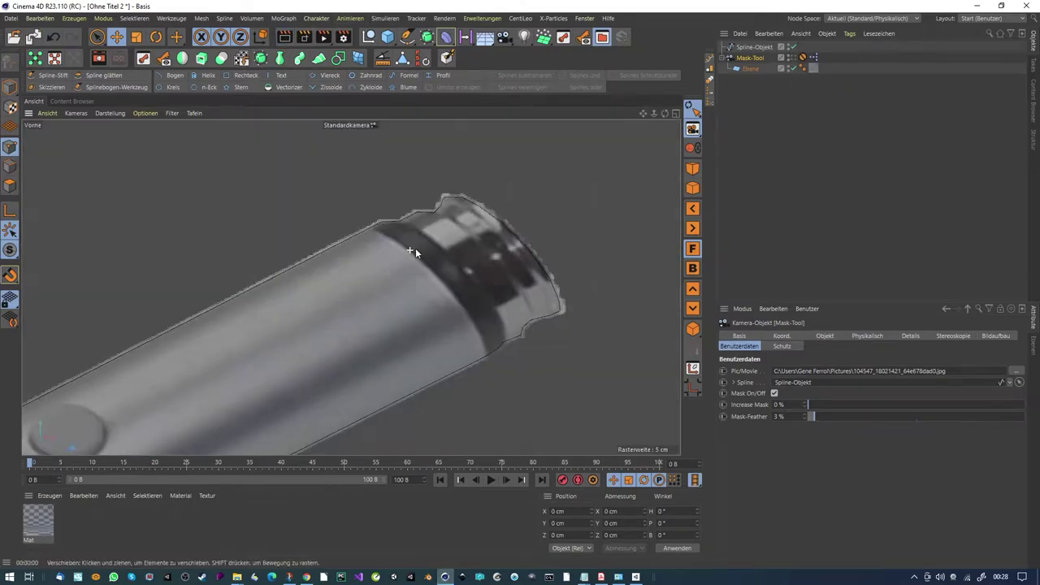
left_click(282, 36)
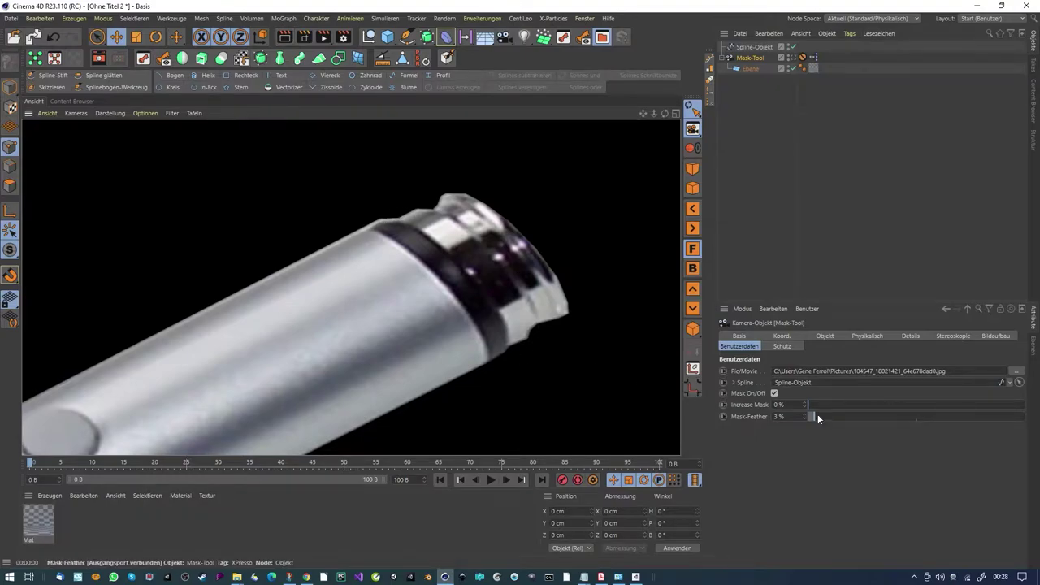
Step: Compare renders of the metal tip with Mask-Feather at 0 % and at 3 %
left_click_drag(817, 418, 764, 414)
left_click(282, 35)
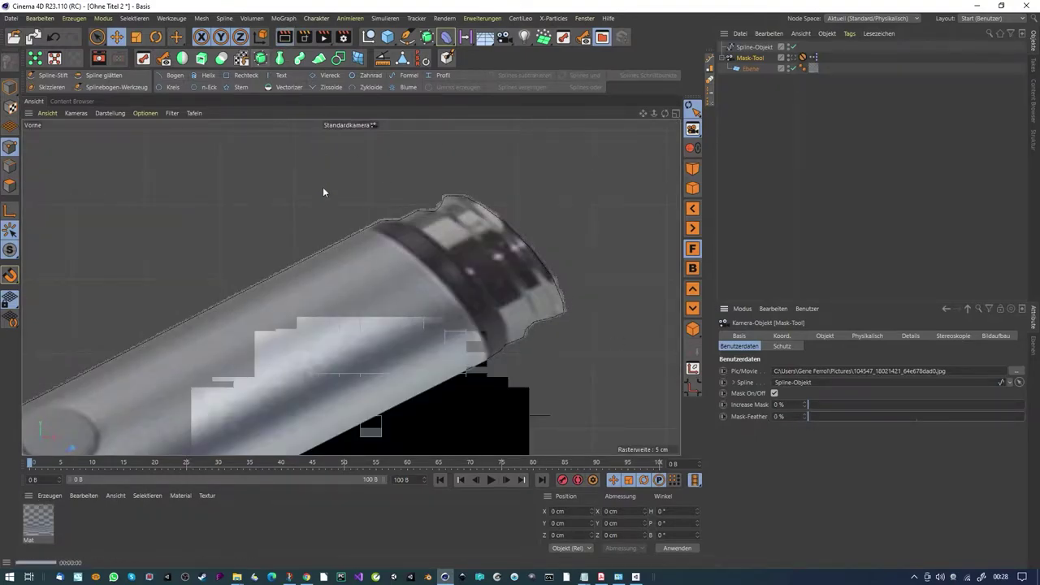
left_click(809, 414)
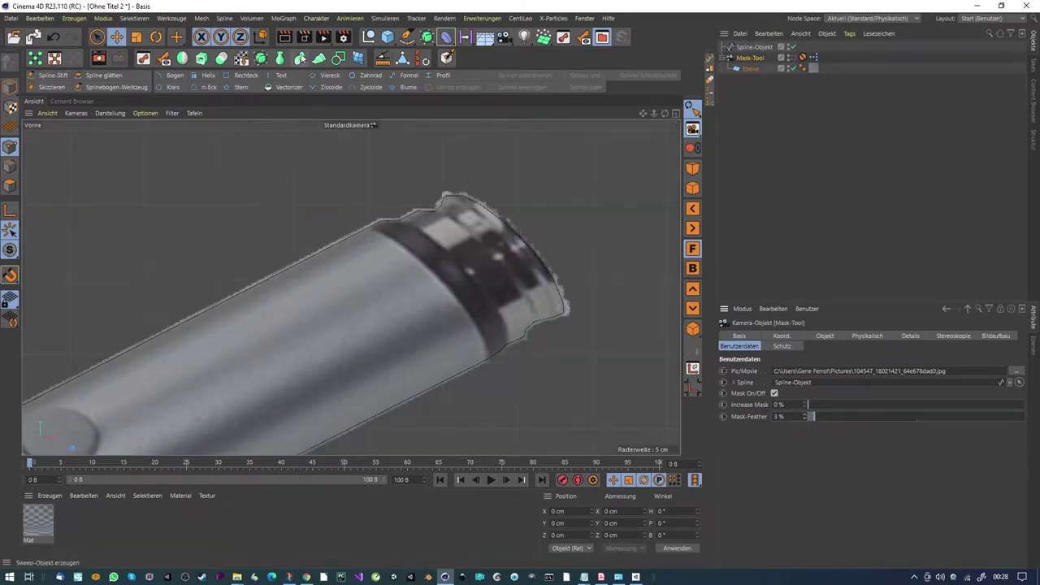
left_click(286, 37)
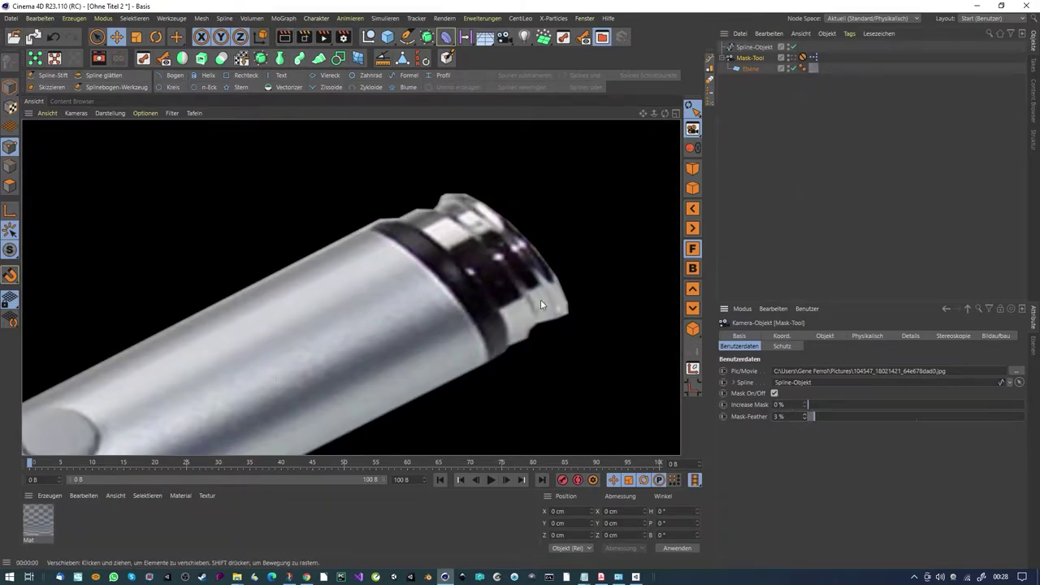
Step: Render the black cap end of the pen to check its masked edge
right_click_drag(483, 289, 394, 284, "alt")
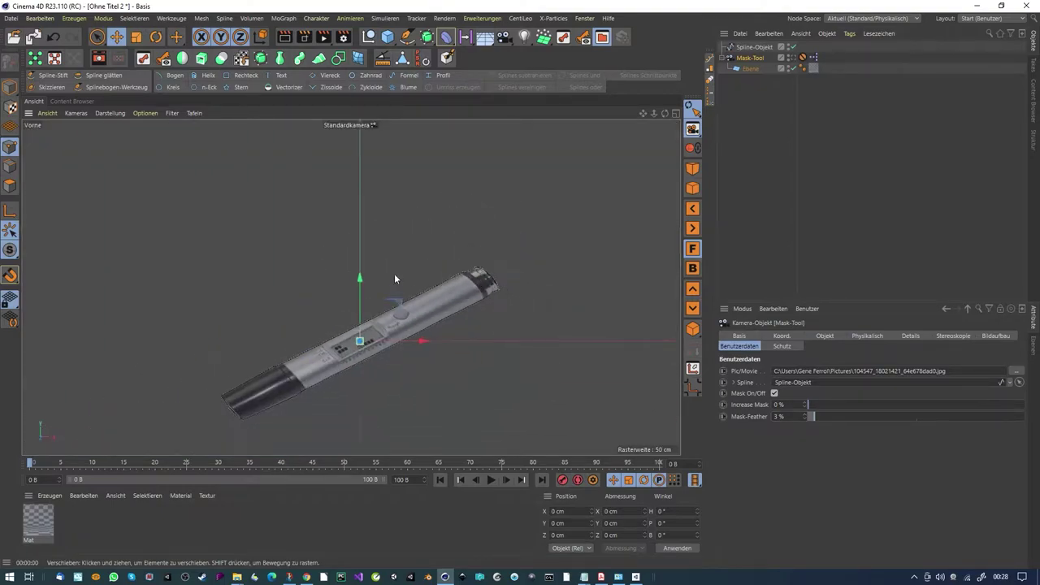
middle_click_drag(394, 284, 369, 194, "alt")
right_click_drag(293, 249, 309, 249, "alt")
middle_click_drag(279, 286, 321, 234, "alt")
right_click_drag(249, 251, 195, 268, "alt")
middle_click_drag(239, 206, 202, 218, "alt")
left_click(286, 37)
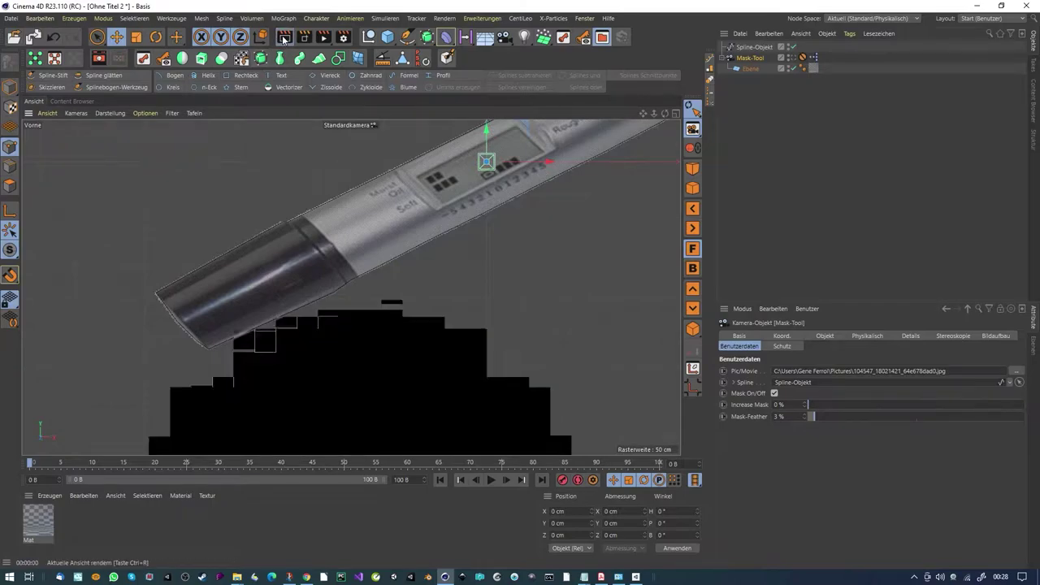
Step: Examine the whole masked pen in the front view and from several angles in the perspective view
scroll(390, 217, "down", 2)
right_click_drag(390, 217, 358, 223, "alt")
middle_click_drag(407, 216, 338, 266, "alt")
right_click_drag(351, 286, 375, 276, "alt")
middle_click_drag(329, 289, 242, 347, "alt")
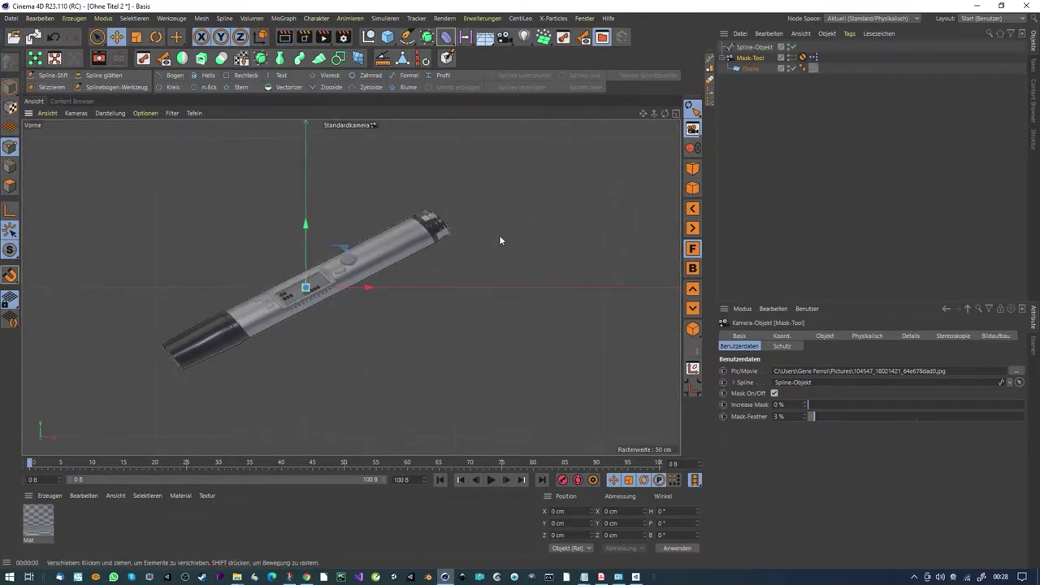
left_click(756, 69)
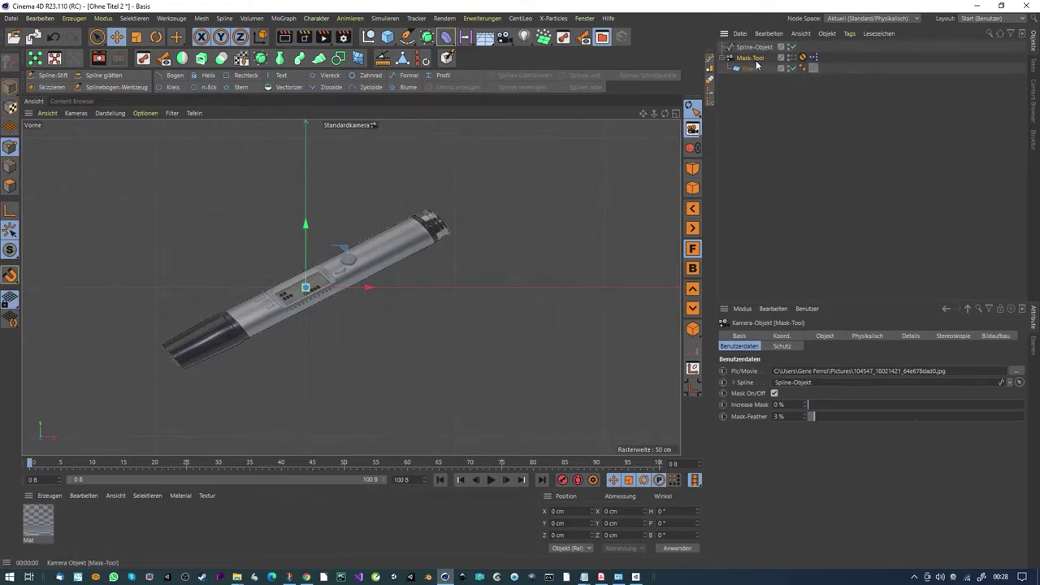
left_click(692, 168)
left_click_drag(373, 295, 396, 252, "alt")
right_click_drag(385, 260, 360, 281, "alt")
middle_click_drag(376, 268, 369, 279, "alt")
right_click_drag(369, 279, 322, 292, "alt")
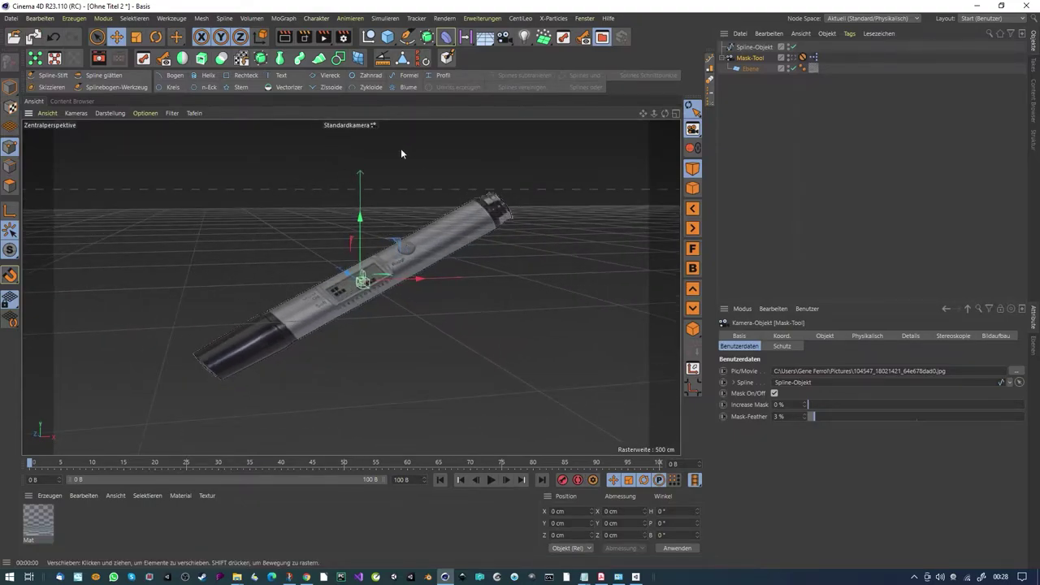
left_click_drag(409, 269, 337, 273, "alt")
right_click_drag(337, 273, 390, 282, "alt")
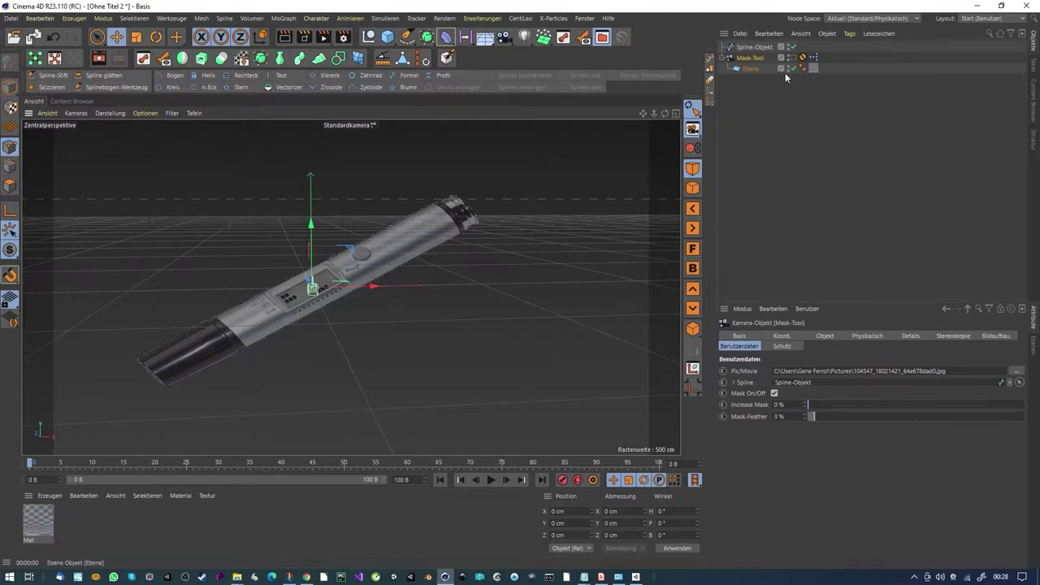
Step: Convert the Ebene plane to an editable polygon object and show the properties of its material tag
left_click(749, 70)
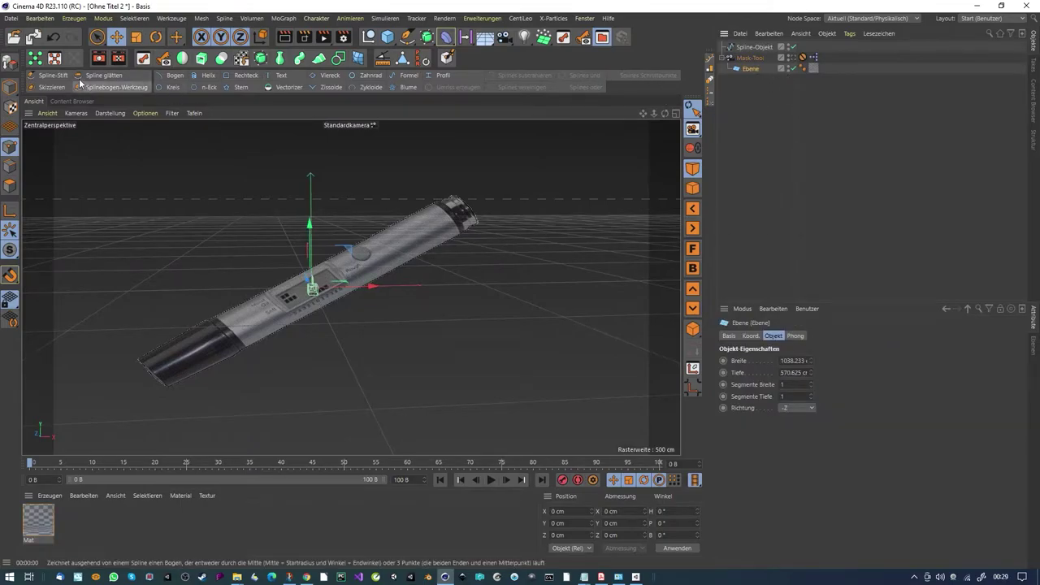
key("c")
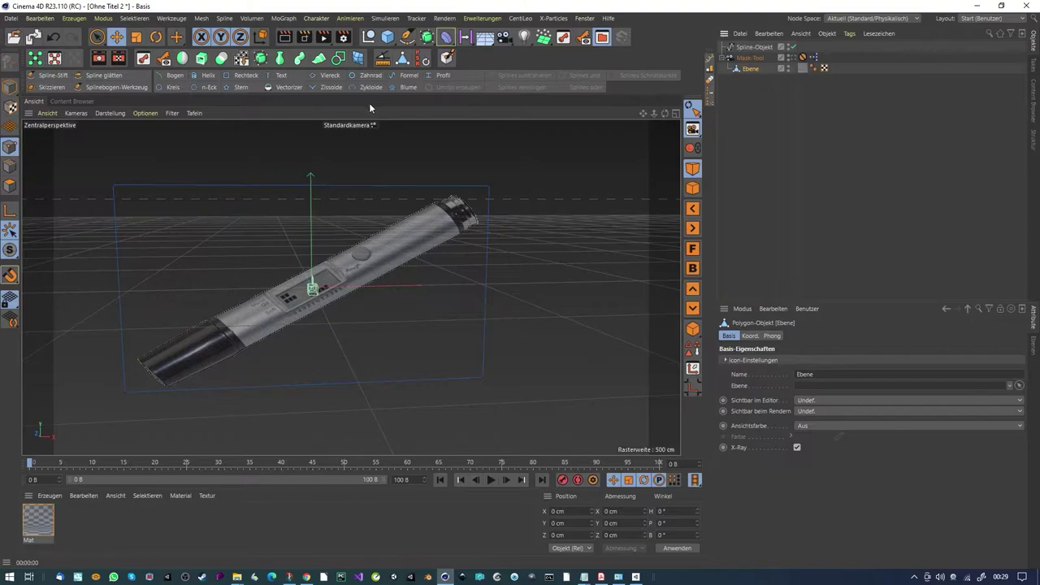
left_click(804, 69)
scroll(520, 223, "down", 2)
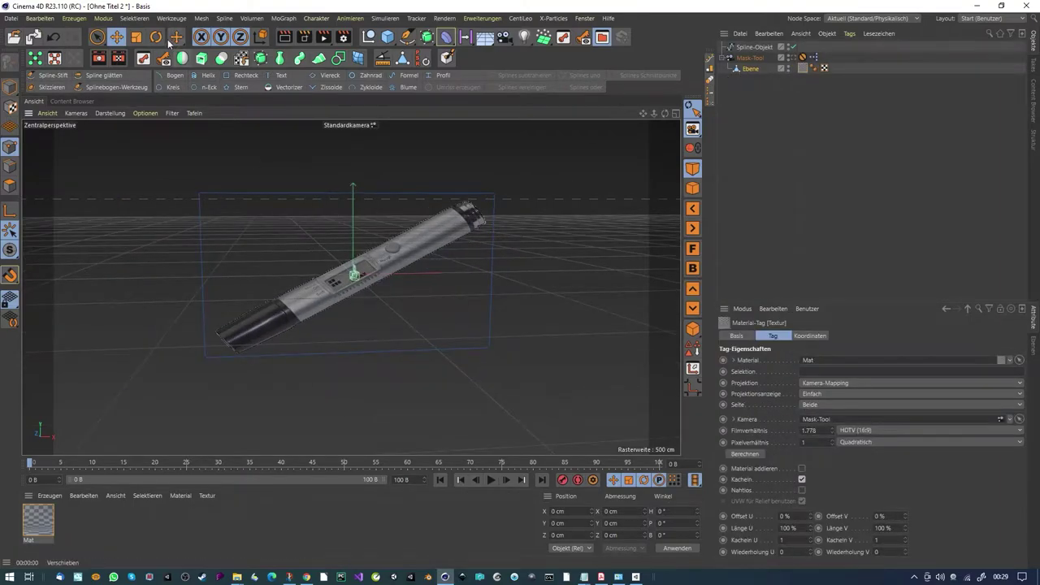
Step: Try moving the Ebene plane sideways along X in model mode, and undo the move
left_click(116, 36)
left_click(10, 87)
left_click_drag(397, 266, 310, 268)
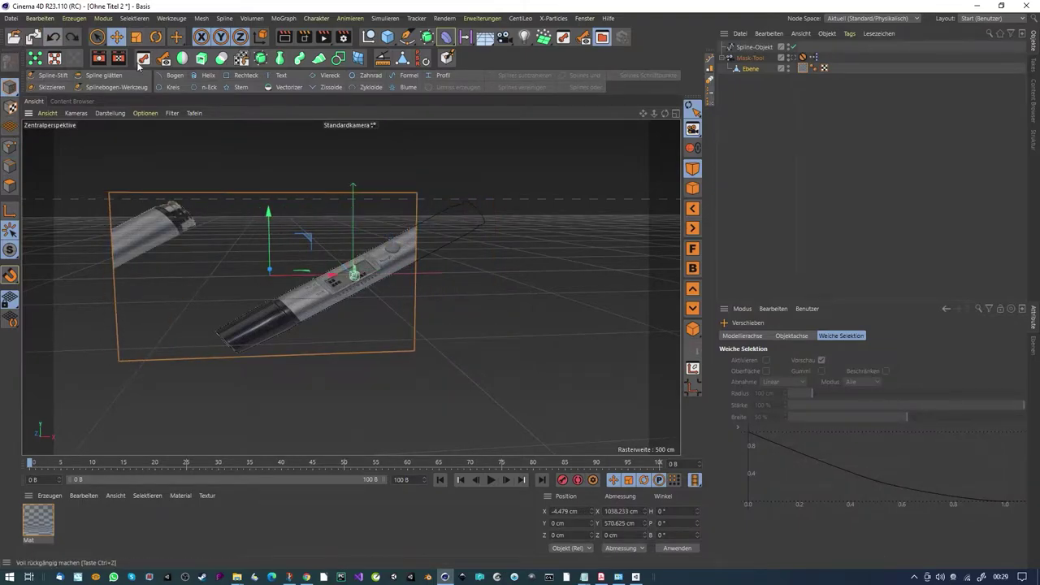
left_click(53, 38)
Step: Generate a UVW tag from the Ebene plane's material tag and select the new tag
right_click(800, 68)
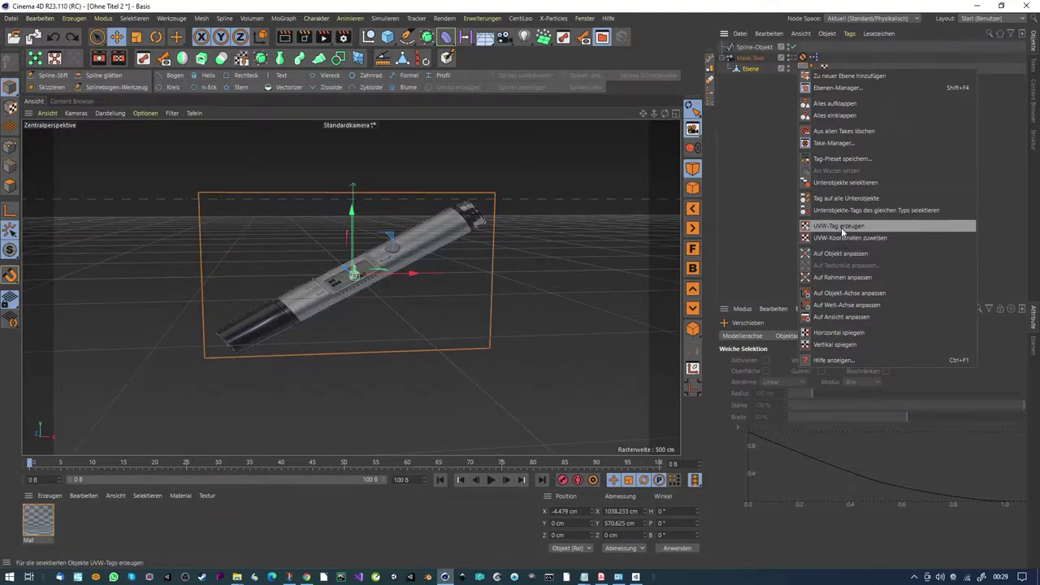
left_click(842, 228)
left_click(813, 68)
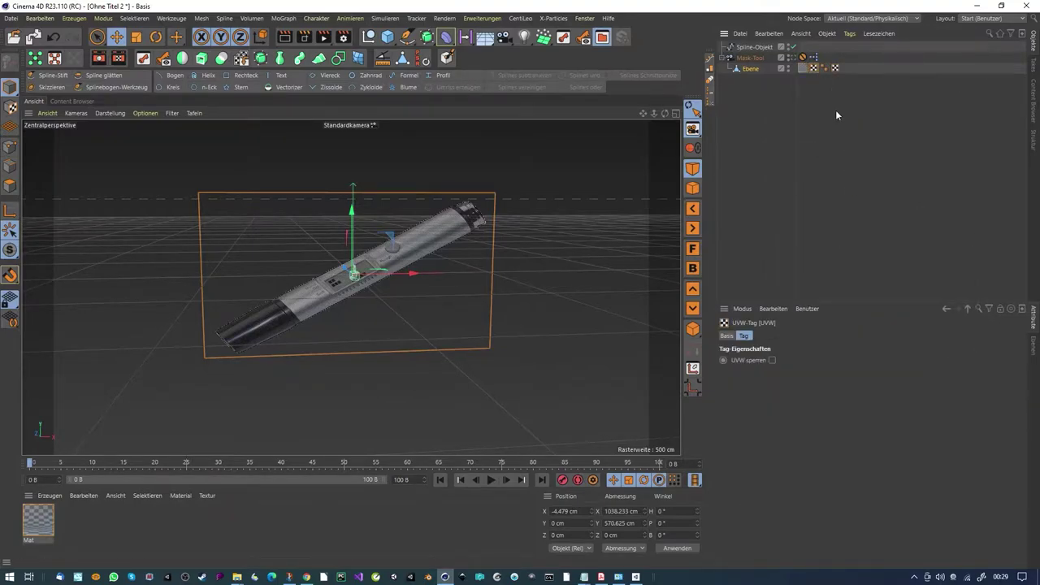
Step: Take the Ebene plane out of the Mask-Tool hierarchy and delete the Mask-Tool object
left_click(748, 69)
left_click(752, 58)
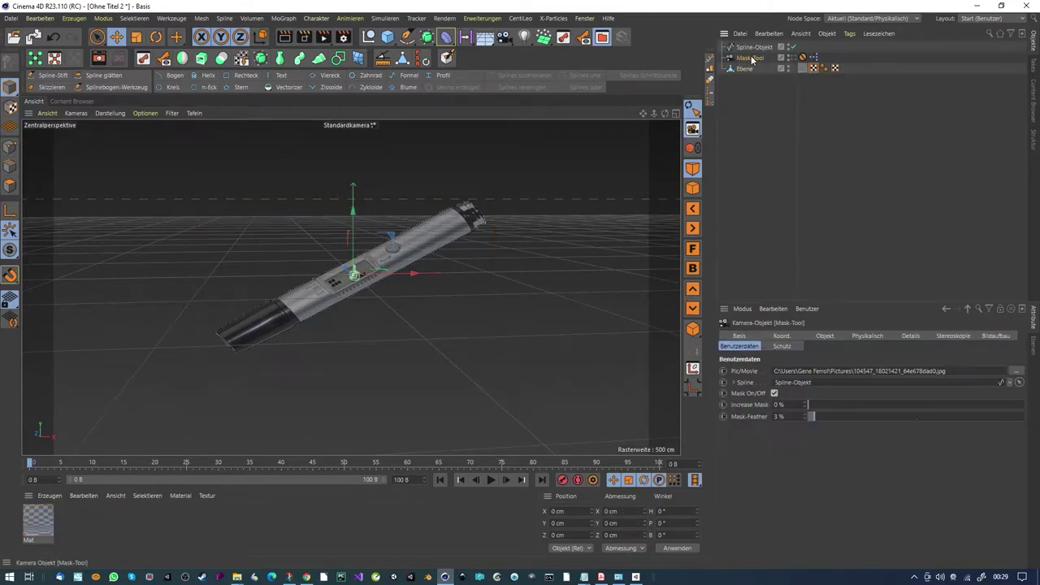
key("Delete")
Step: Move the detached Ebene plane down and away from the spline outline, and hide and show Spline-Objekt in the editor
left_click(392, 246)
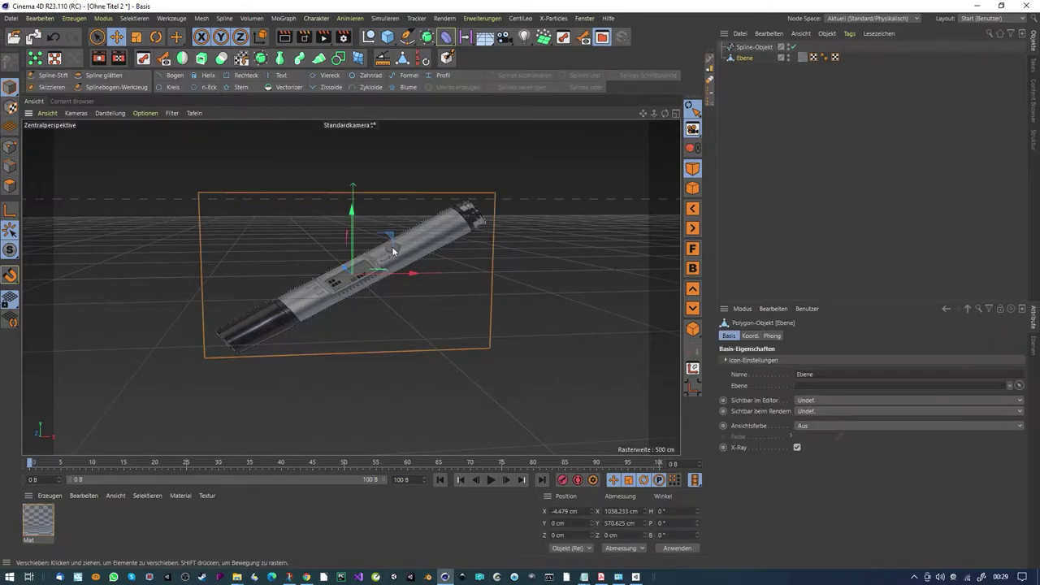
left_click_drag(395, 236, 388, 276)
left_click(755, 47)
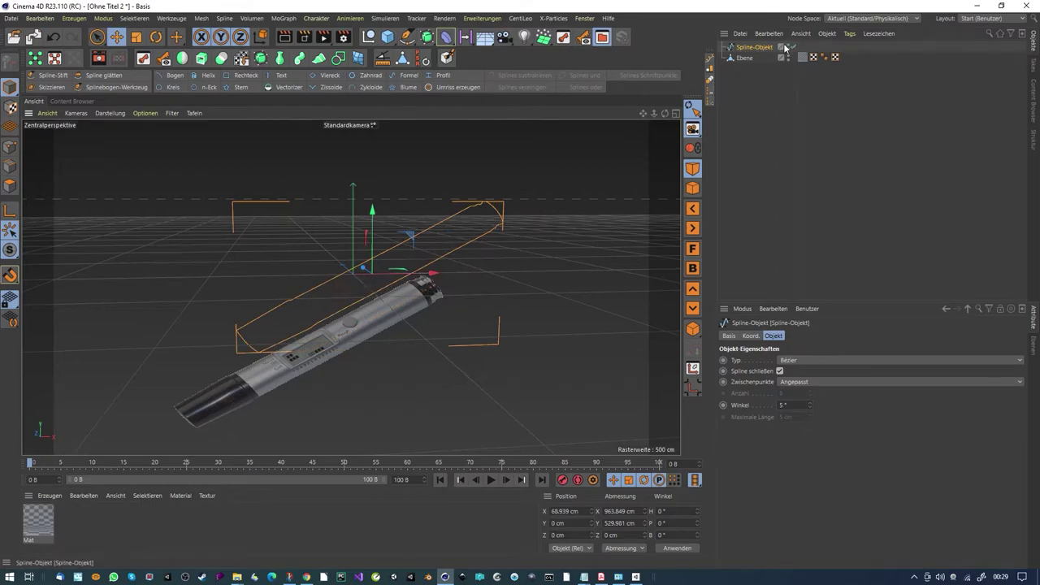
left_click(789, 46)
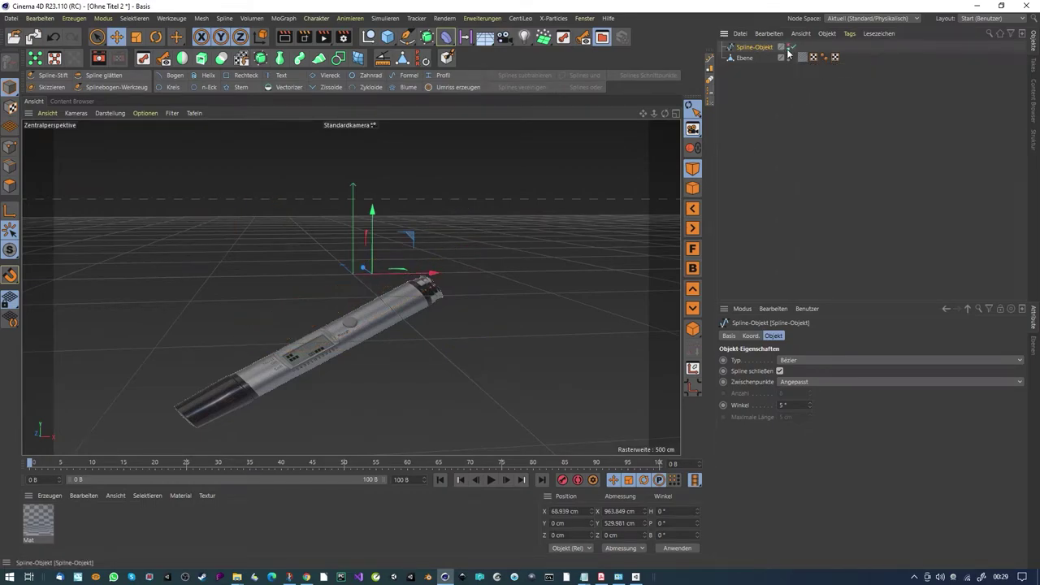
left_click(789, 46)
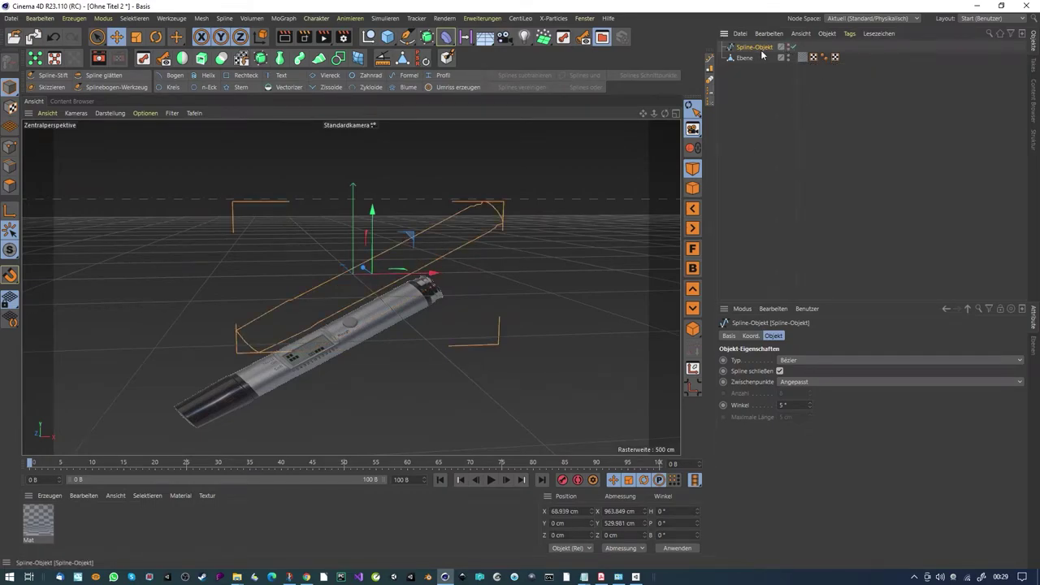
Step: Try deleting Spline-Objekt while scrubbing the timeline to test the mask, and undo the deletion
key("Delete")
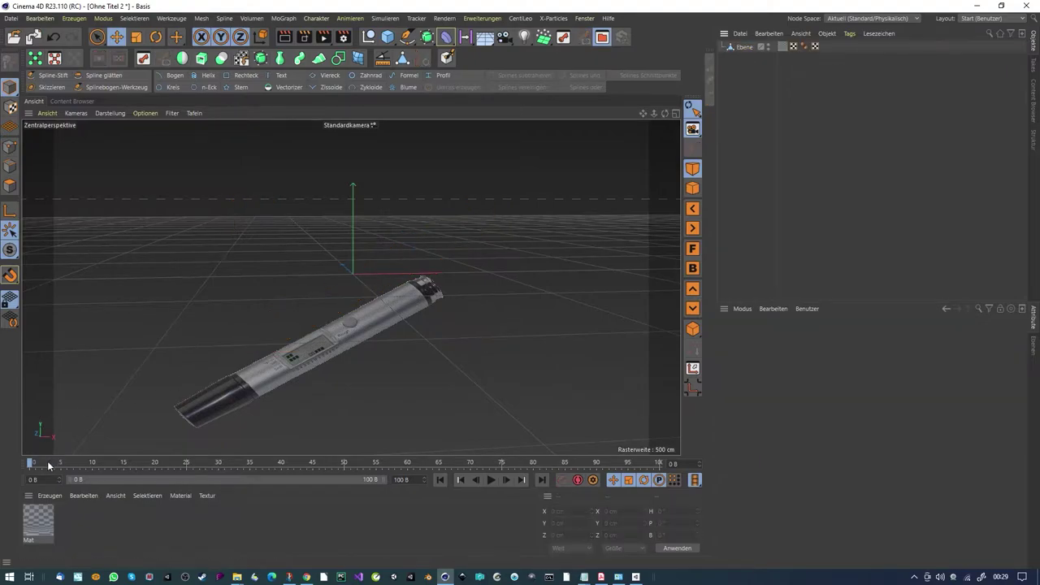
left_click_drag(51, 464, 29, 462)
left_click(53, 38)
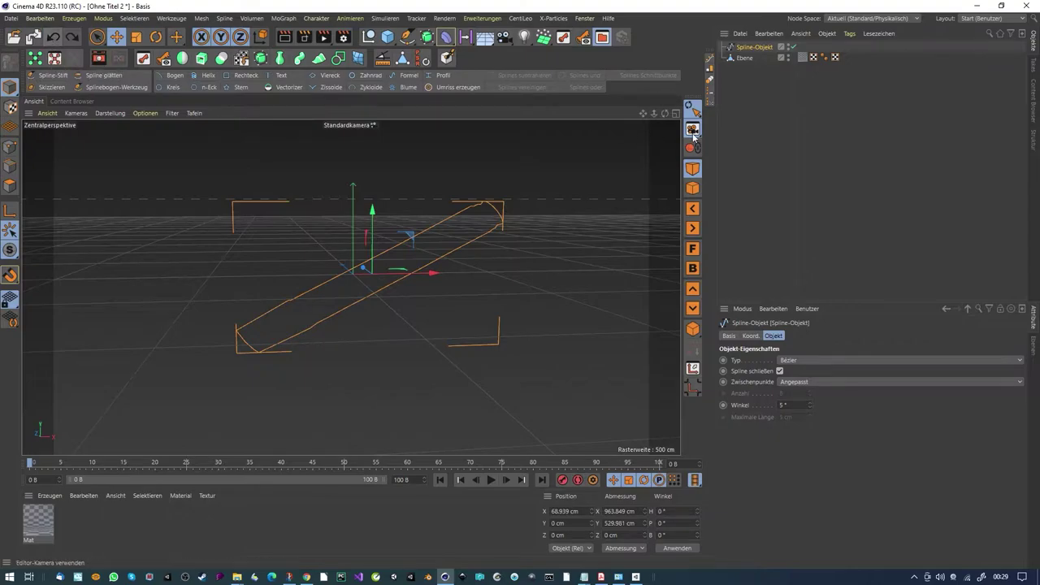
left_click_drag(74, 464, 55, 455)
Step: Undo the previous changes back to before the UVW tag was generated, restoring Mask-Tool with the Ebene plane under it
left_click(52, 37)
left_click(52, 36)
left_click(52, 36)
left_click(52, 37)
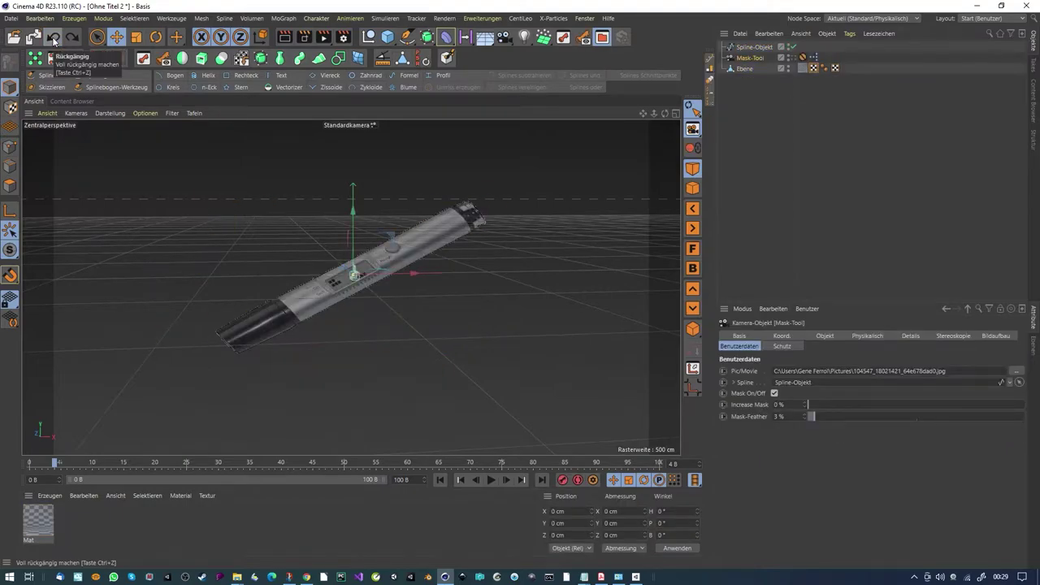
left_click(52, 37)
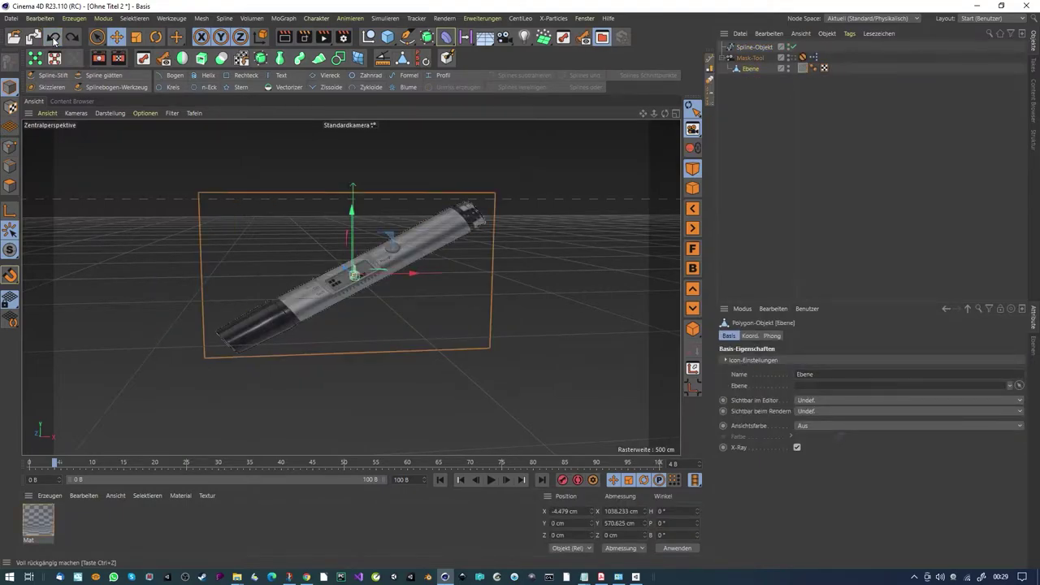
Step: Delete Spline-Objekt from the Mask-Tool setup and scrub the timeline to refresh the Ebene plane's mask
left_click(747, 56)
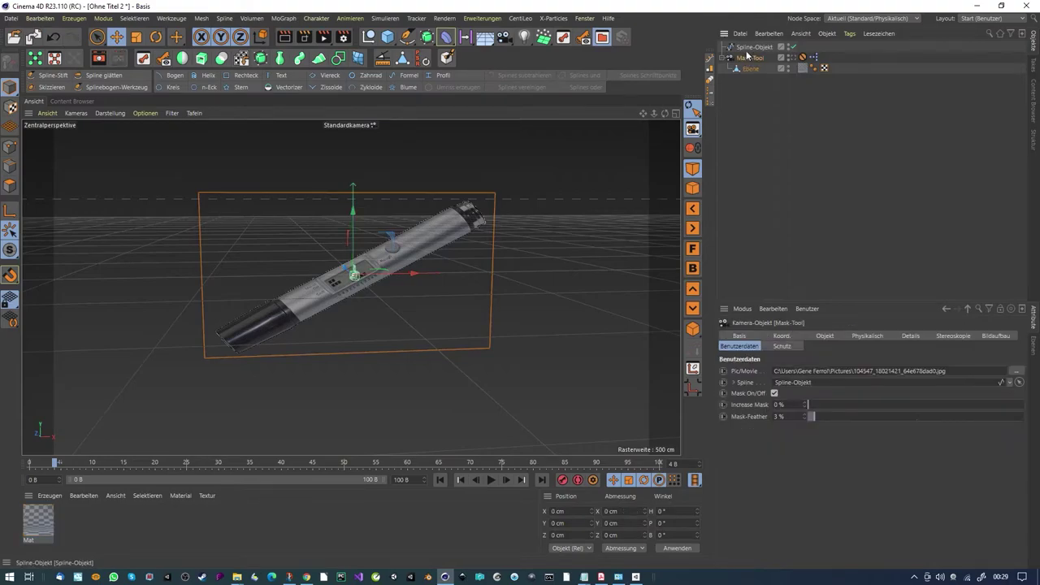
left_click(740, 48)
key("Delete")
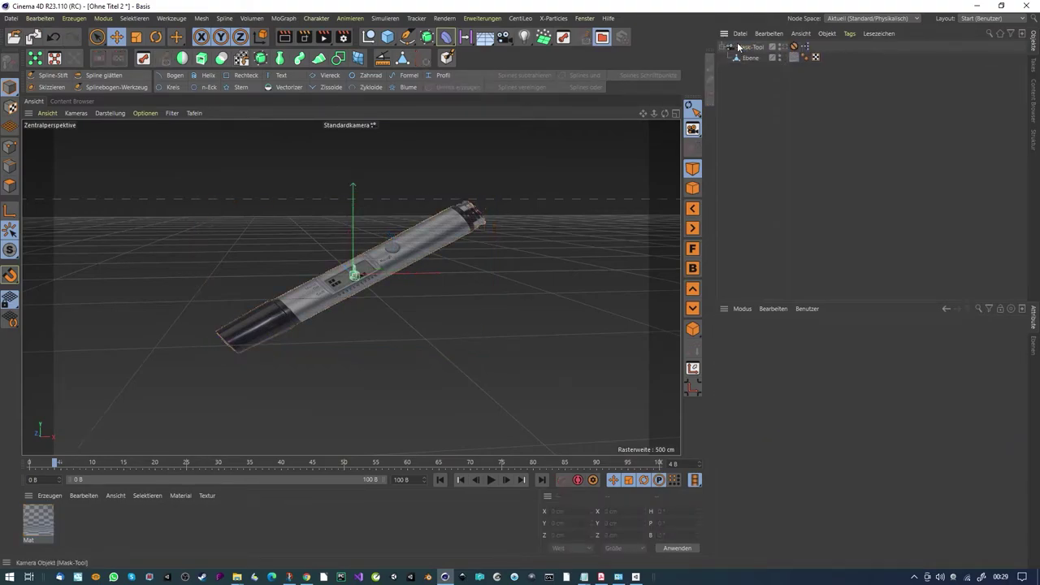
left_click(746, 57)
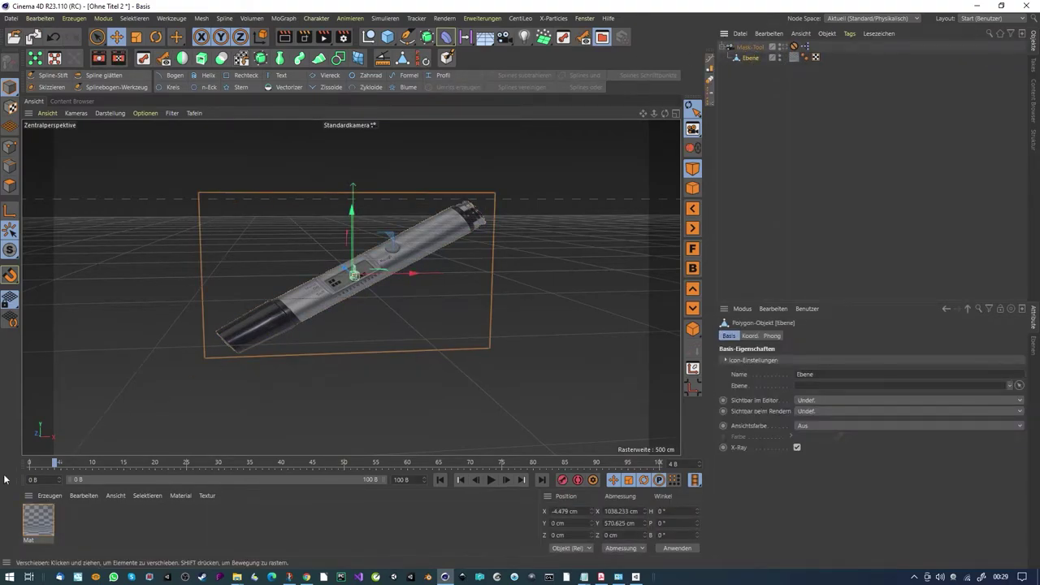
left_click_drag(54, 462, 87, 469)
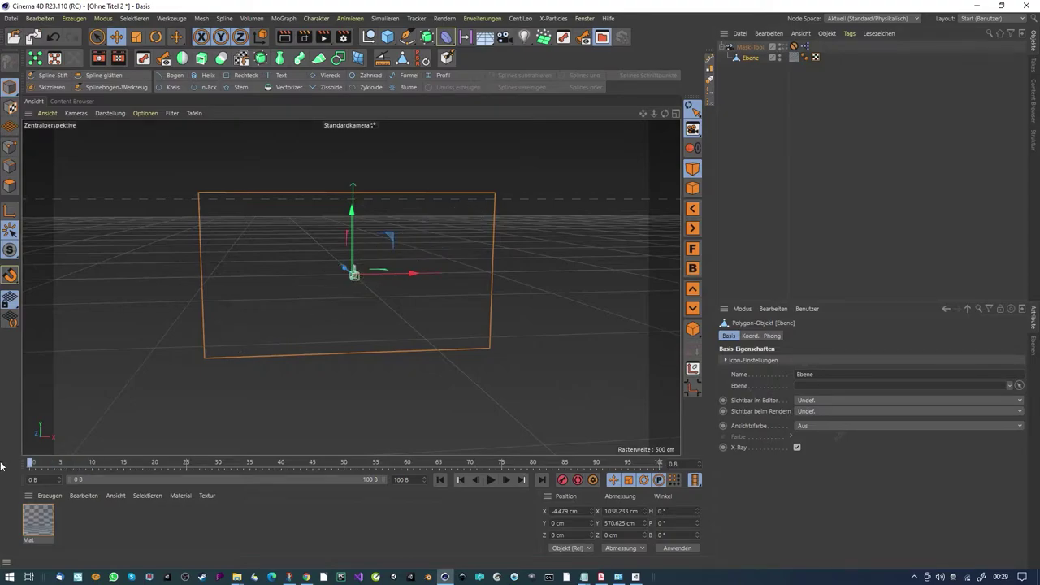
Step: Switch off Mask On/Off on Mask-Tool and view the unmasked picture plane from several angles
left_click(744, 47)
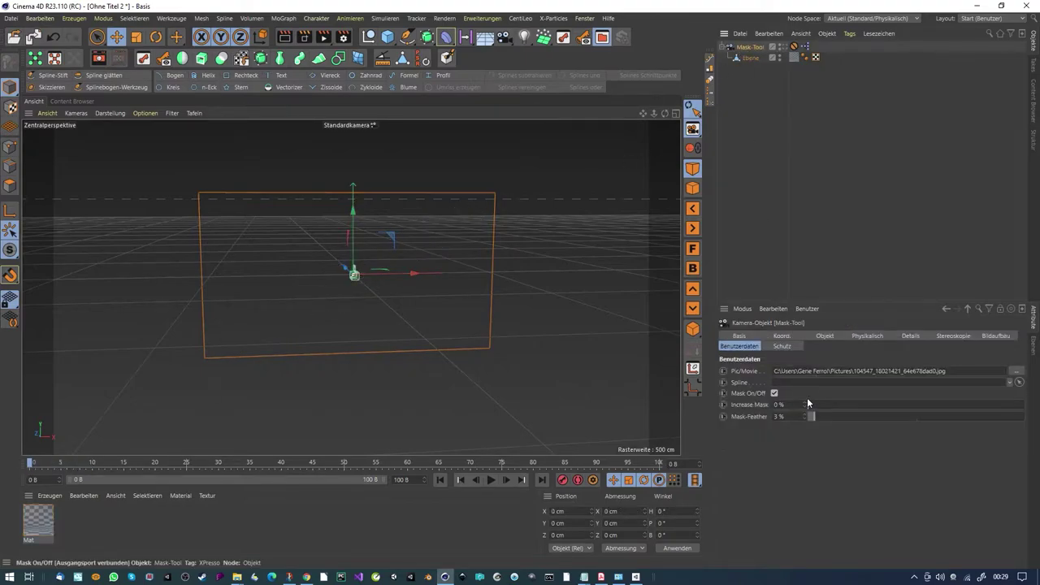
left_click(770, 394)
left_click(773, 393)
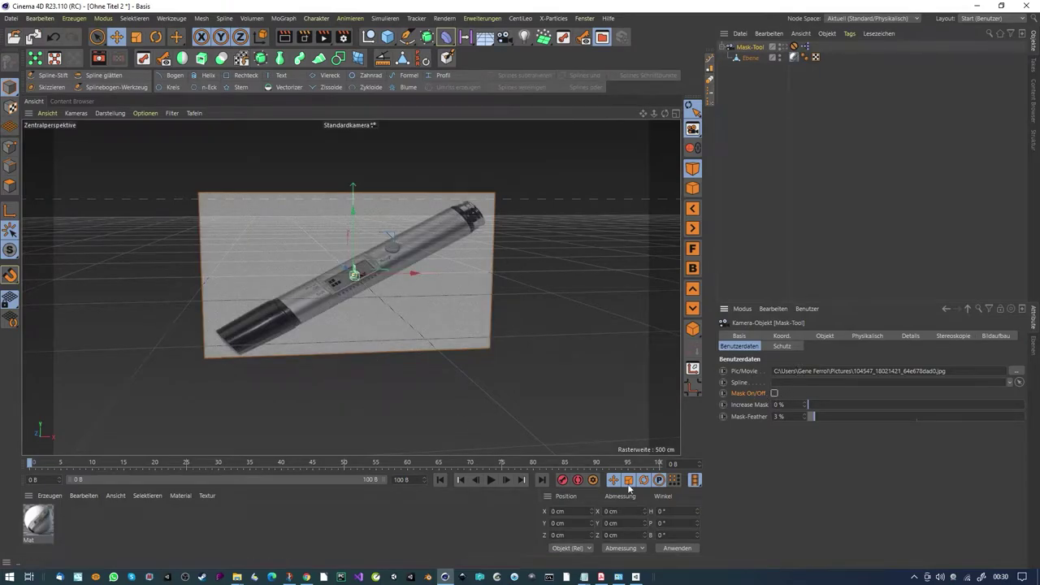
left_click_drag(364, 248, 377, 272, "alt")
scroll(397, 256, "up", 2)
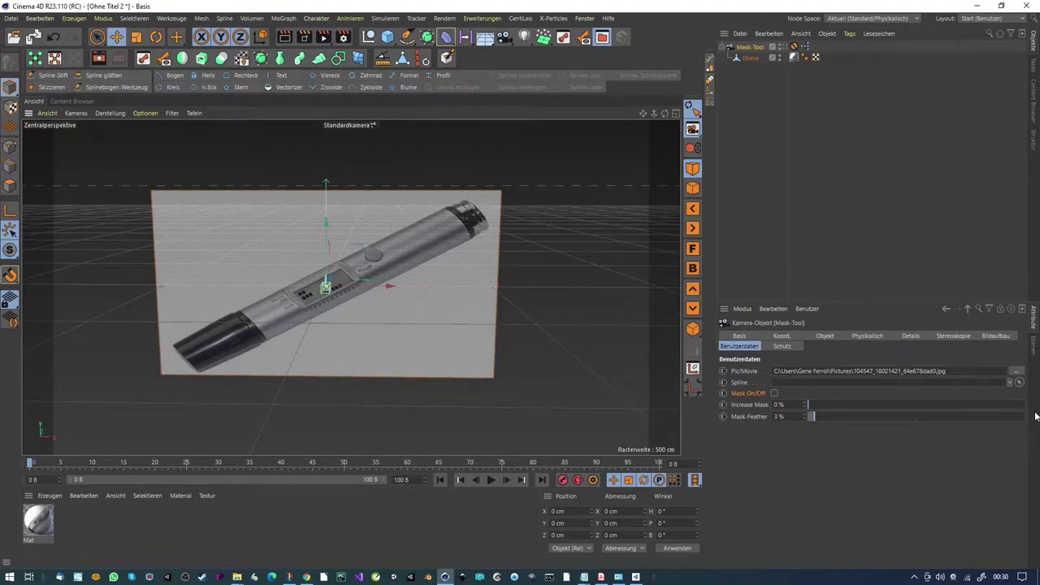
left_click_drag(536, 148, 580, 144, "alt")
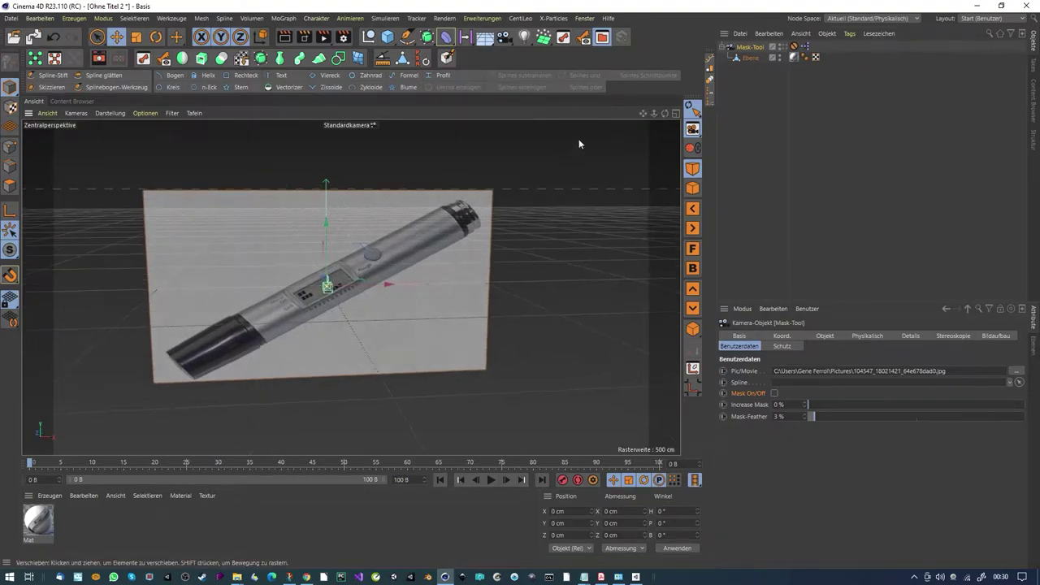
left_click(749, 57)
left_click_drag(494, 193, 446, 181, "alt")
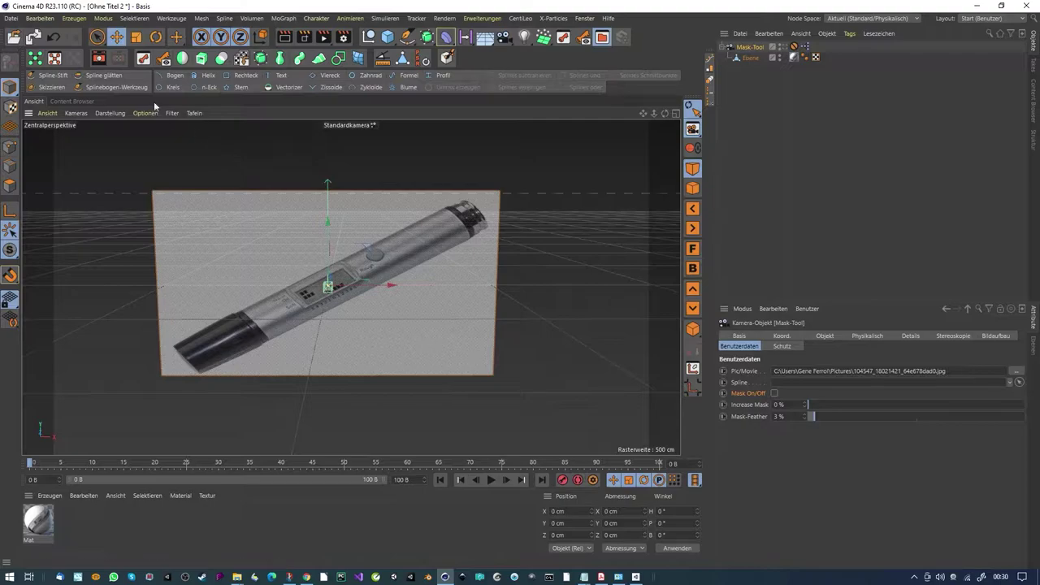
Step: Add a Rechteck spline over the picture and set its width to 401 cm and height to 637 cm
left_click(241, 78)
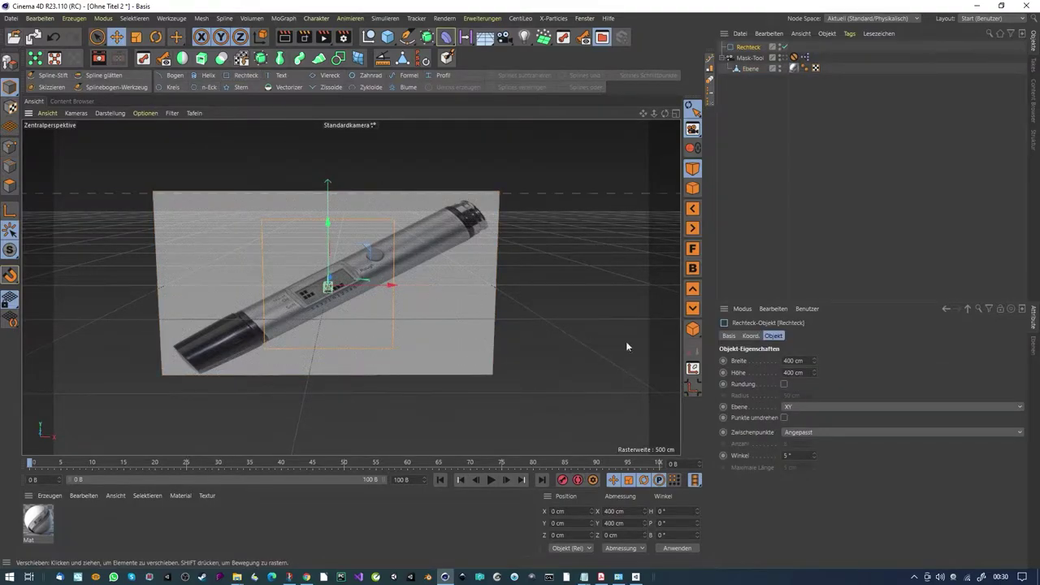
left_click(815, 360)
left_click(815, 371)
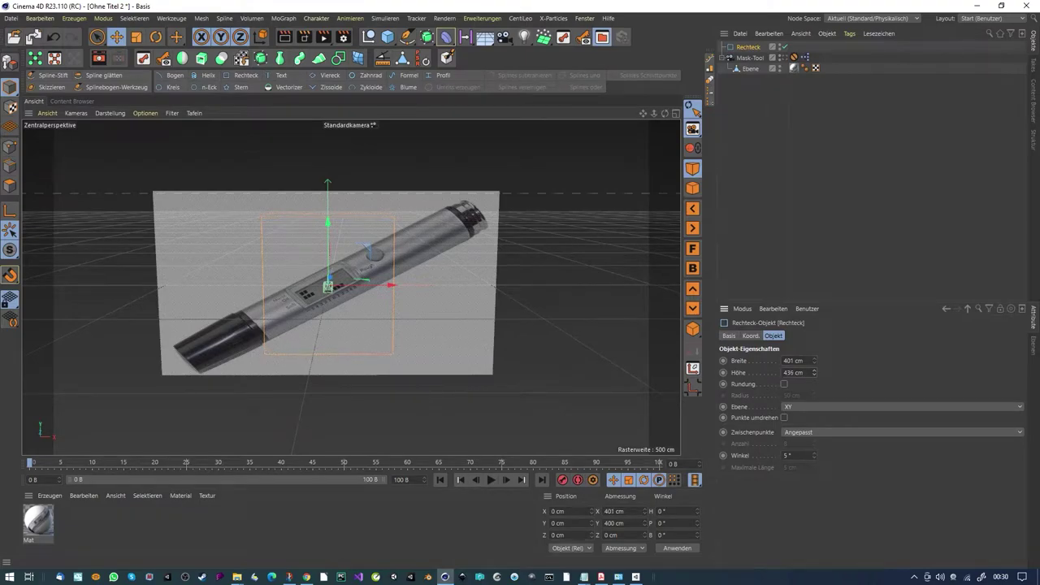
left_click_drag(814, 372, 814, 341)
Step: Assign the Rechteck as Mask-Tool's spline and switch Mask On/Off back on
left_click(780, 58)
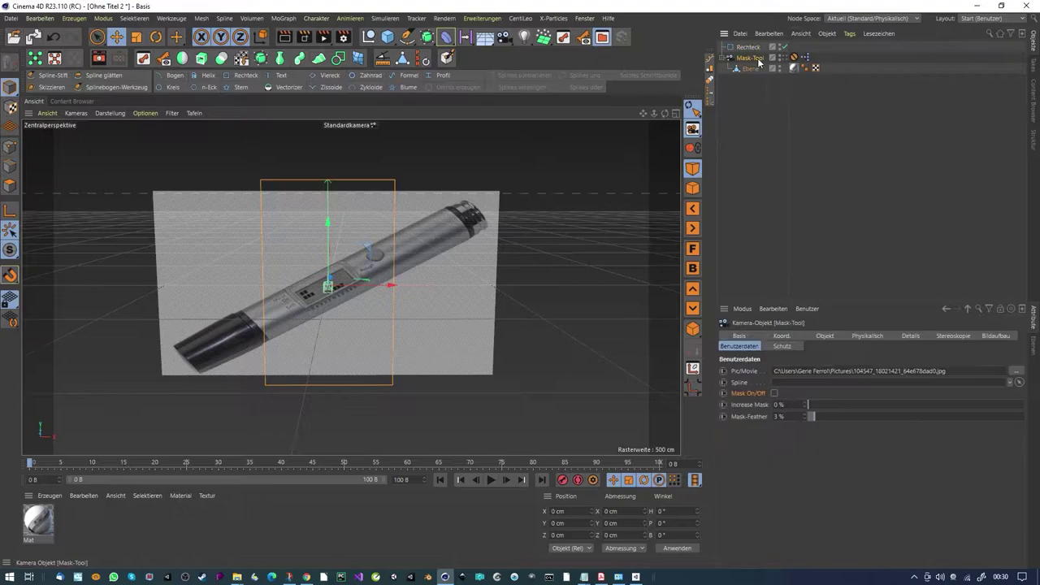
left_click(774, 392)
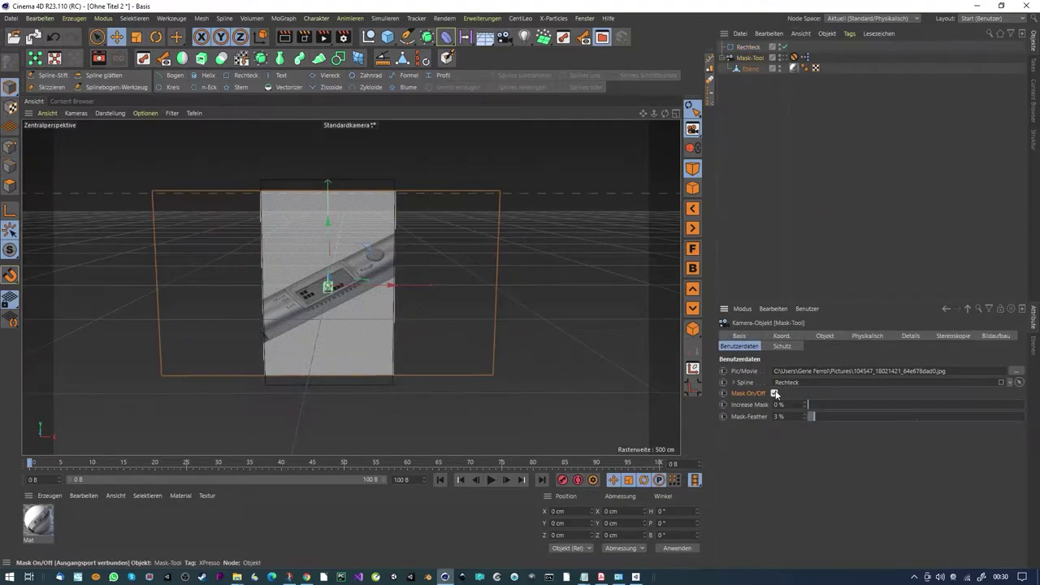
left_click(750, 70)
Step: Try moving the Rechteck about 141 cm along X and back with the timeline playing, and undo the moves
left_click(748, 48)
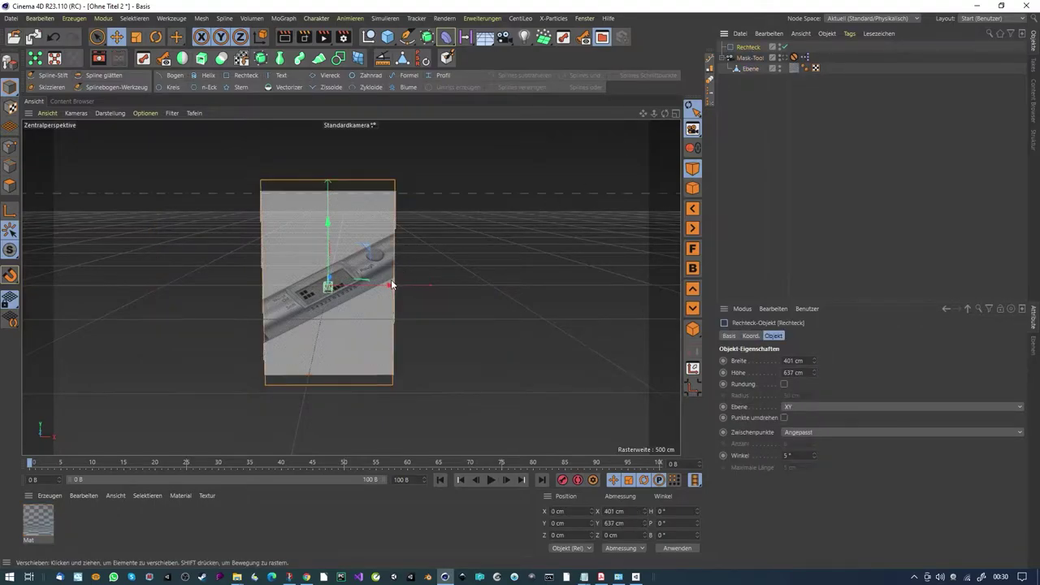
left_click_drag(393, 287, 441, 286)
left_click(489, 481)
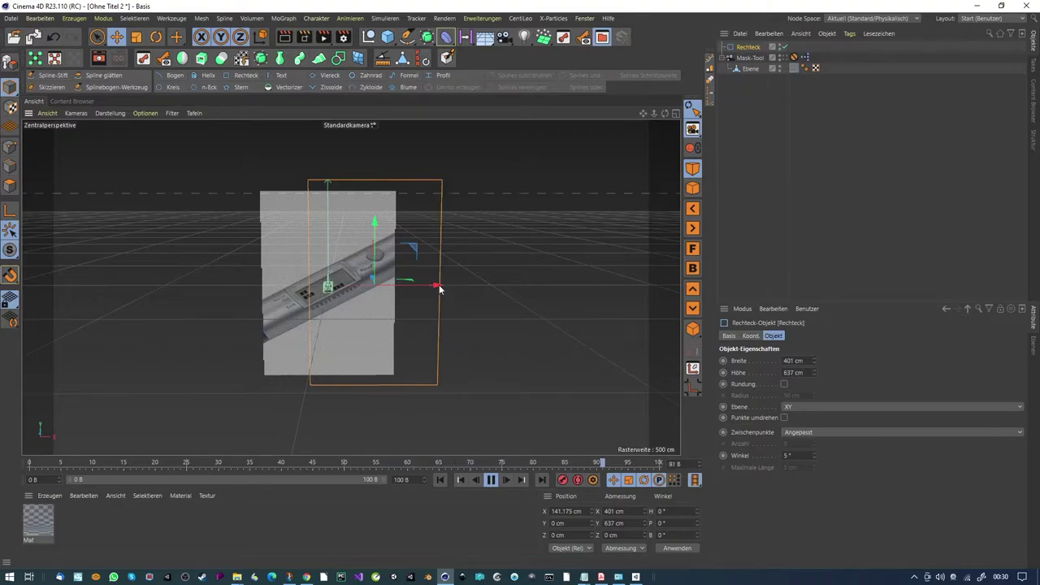
left_click_drag(439, 288, 382, 286)
left_click(55, 37)
left_click(57, 39)
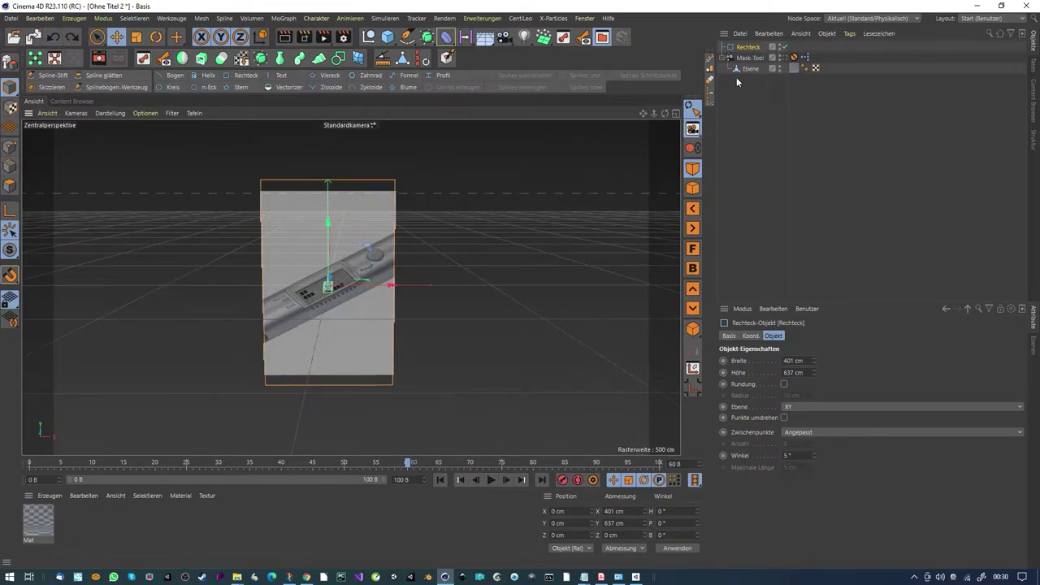
Step: Convert the Rechteck to an editable spline, select all its points and move them along X to about 576 cm
left_click(9, 62)
key("0")
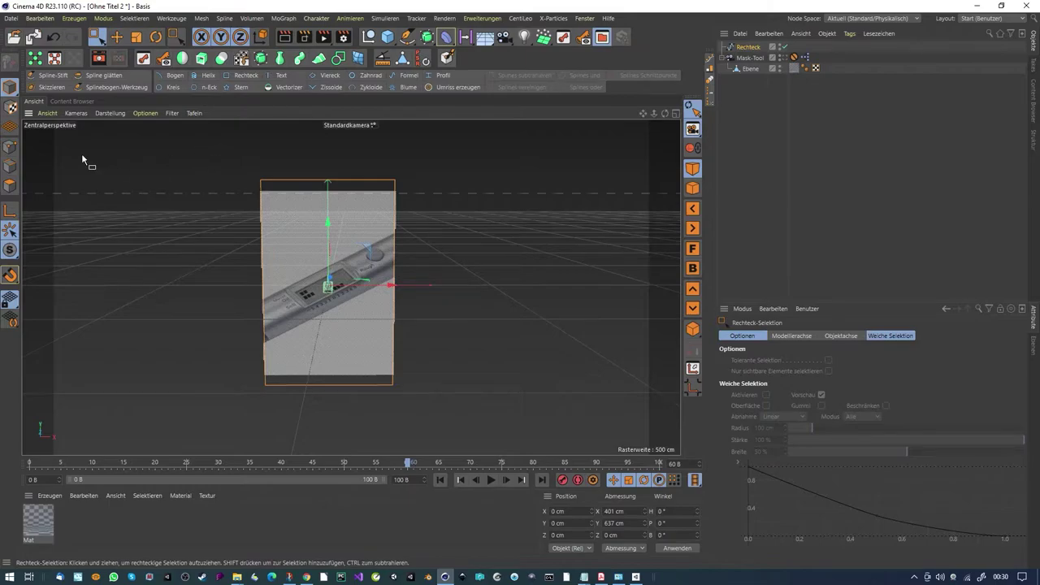
left_click_drag(213, 161, 445, 418)
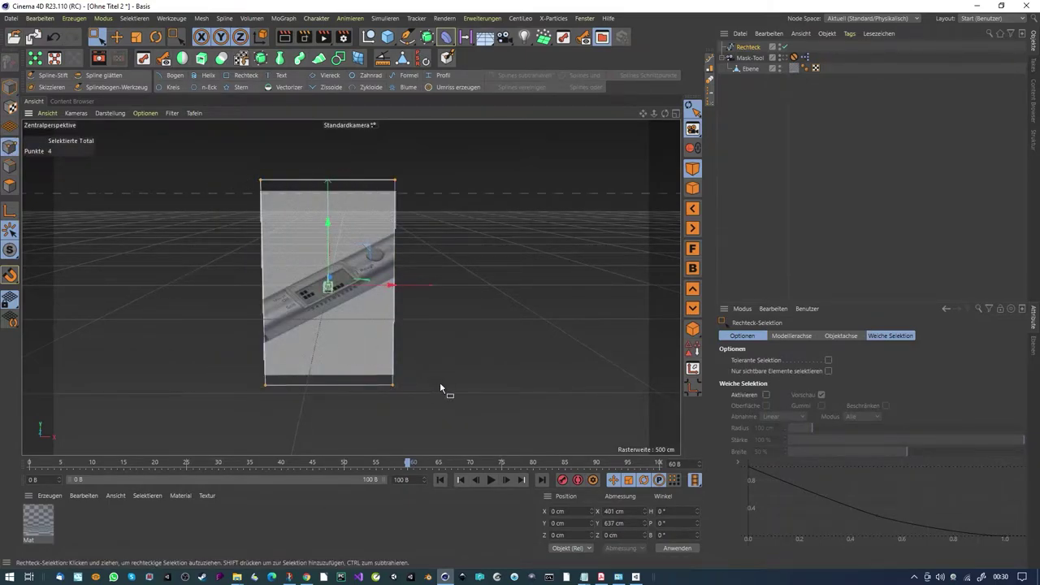
left_click_drag(396, 295, 582, 255)
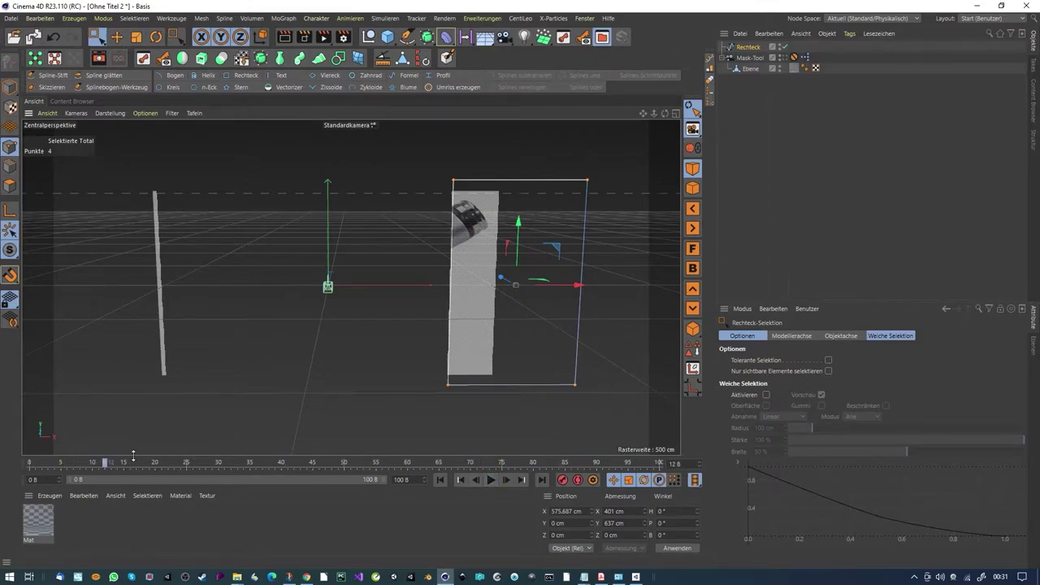
Step: Delete the Rechteck spline and show Mask-Tool's user data
left_click(747, 49)
key("Delete")
left_click(748, 48)
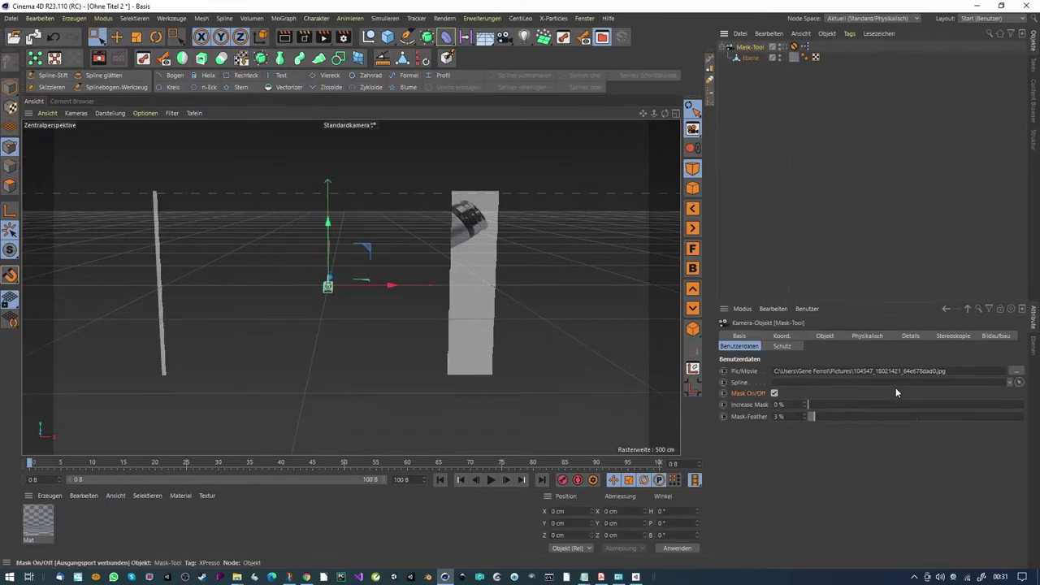
Step: Load Lufthansa-Mercedes-Rendering.mp4 from the Aircraft-Airbrush-Project's Pr/Renderings folder as Mask-Tool's Pic/Movie
left_click(1016, 371)
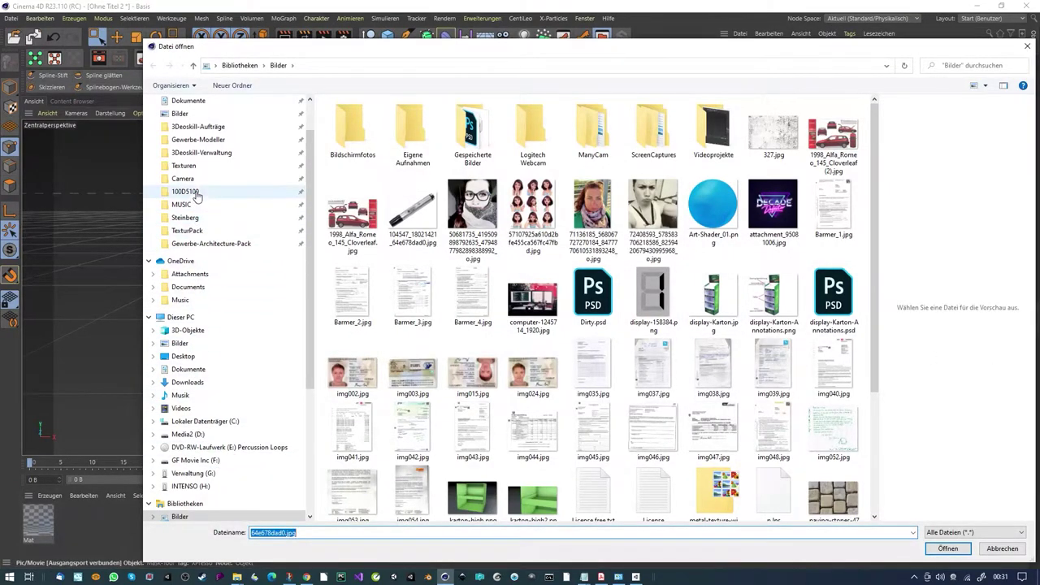
left_click(202, 128)
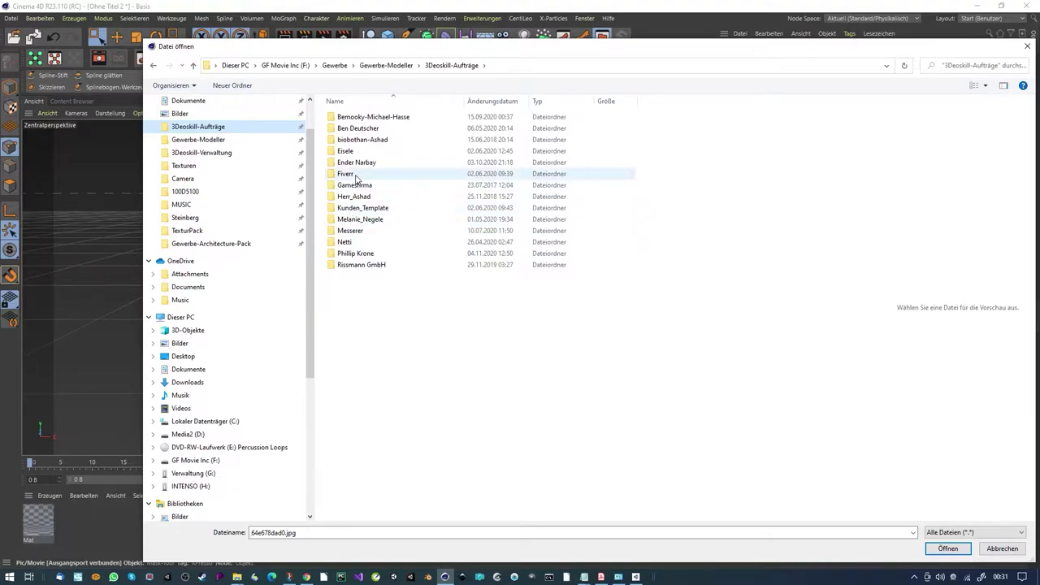
mouse_move(351, 168)
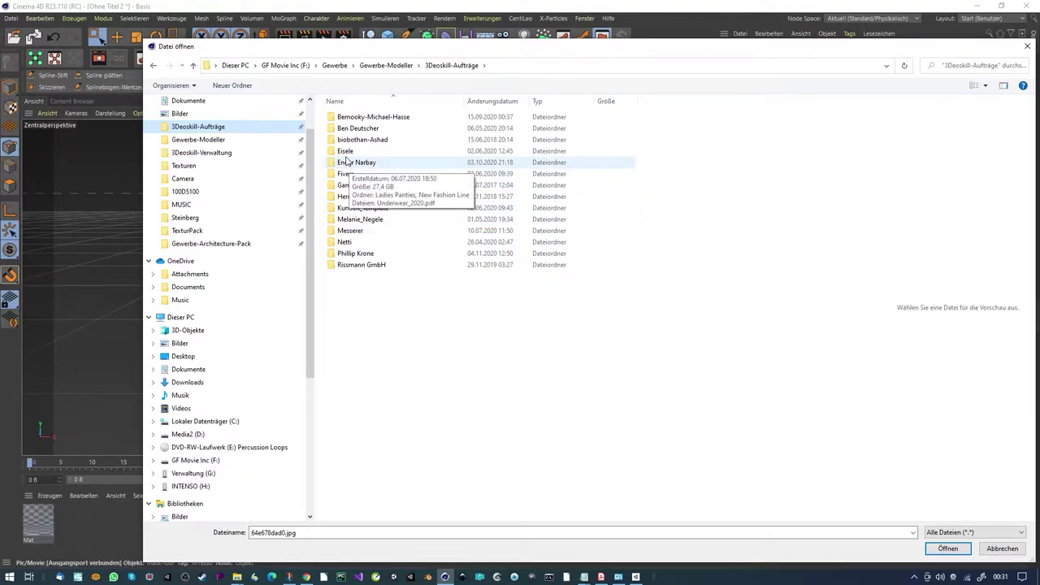
double_click(345, 153)
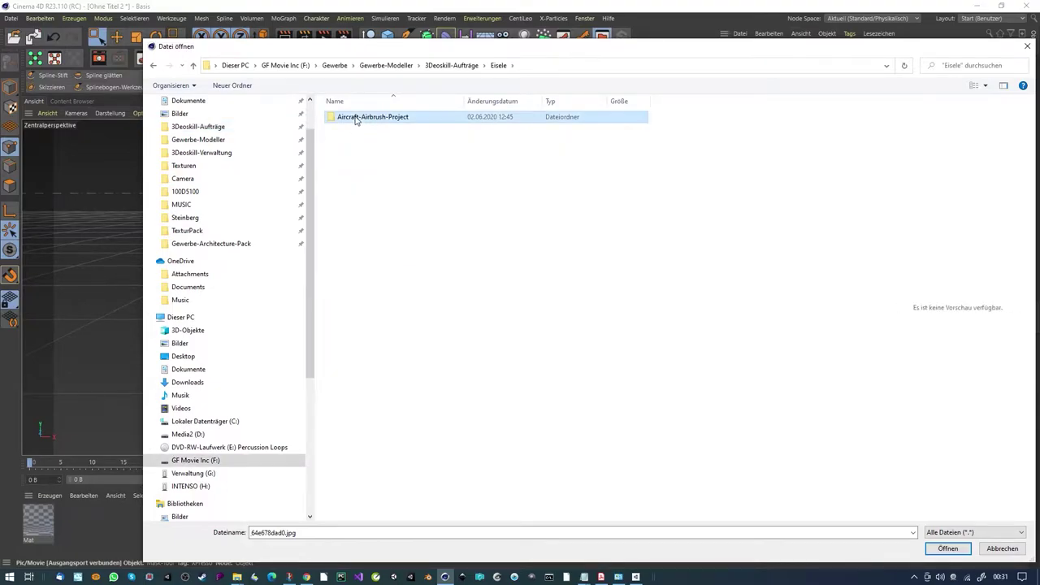
double_click(355, 116)
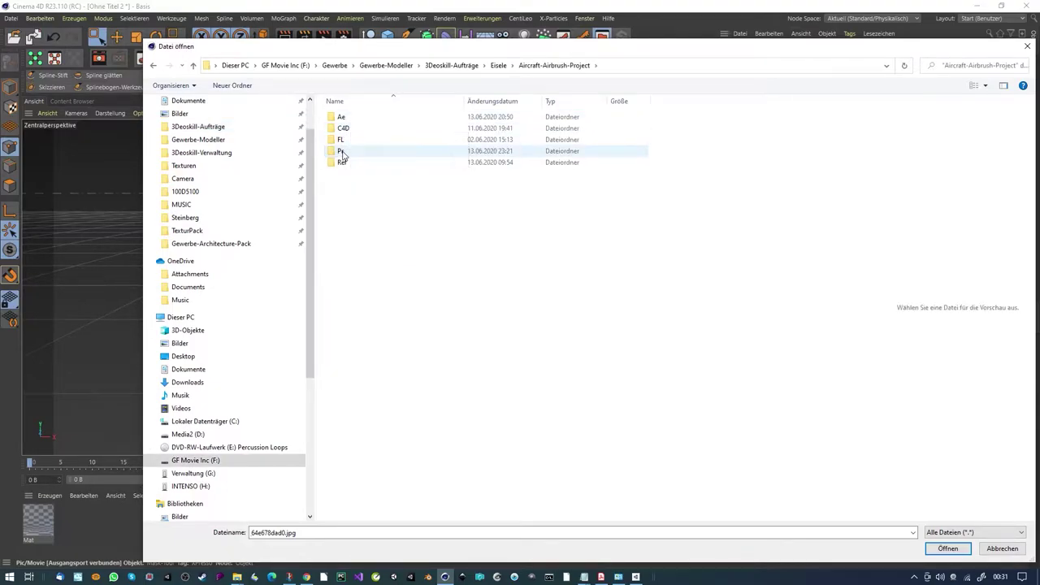
double_click(342, 151)
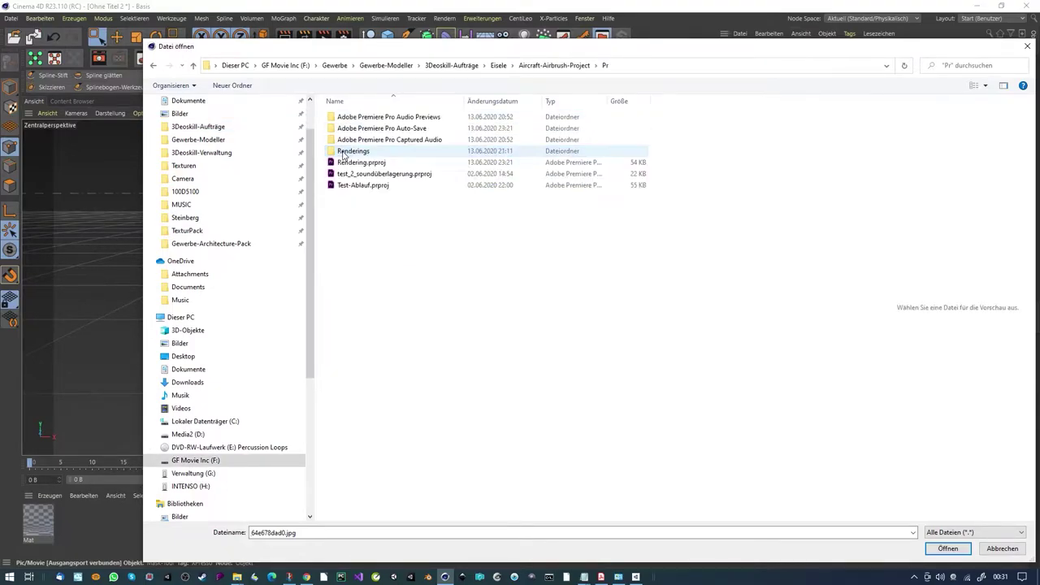
left_click(153, 65)
double_click(347, 153)
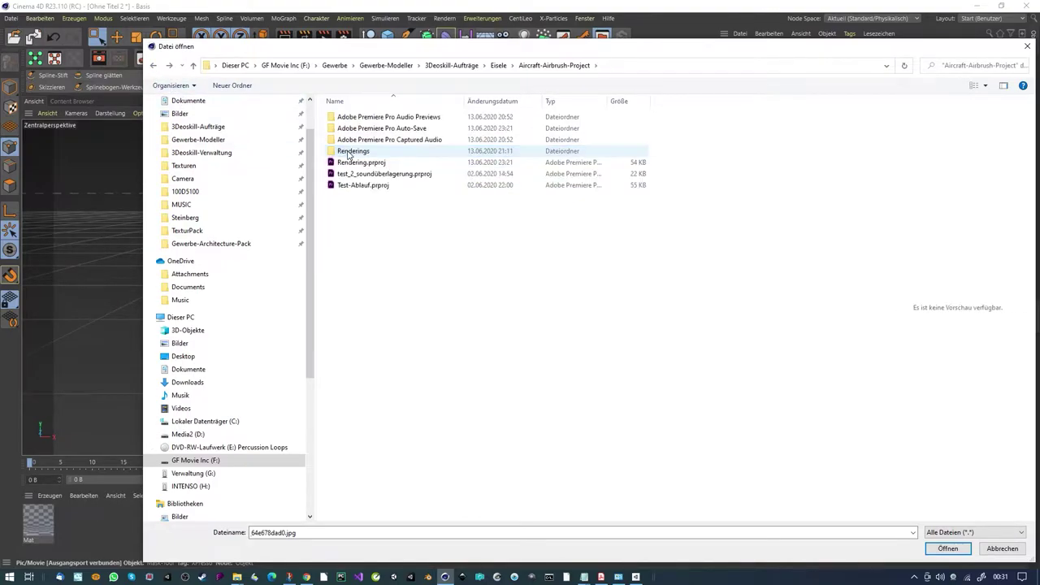
double_click(353, 151)
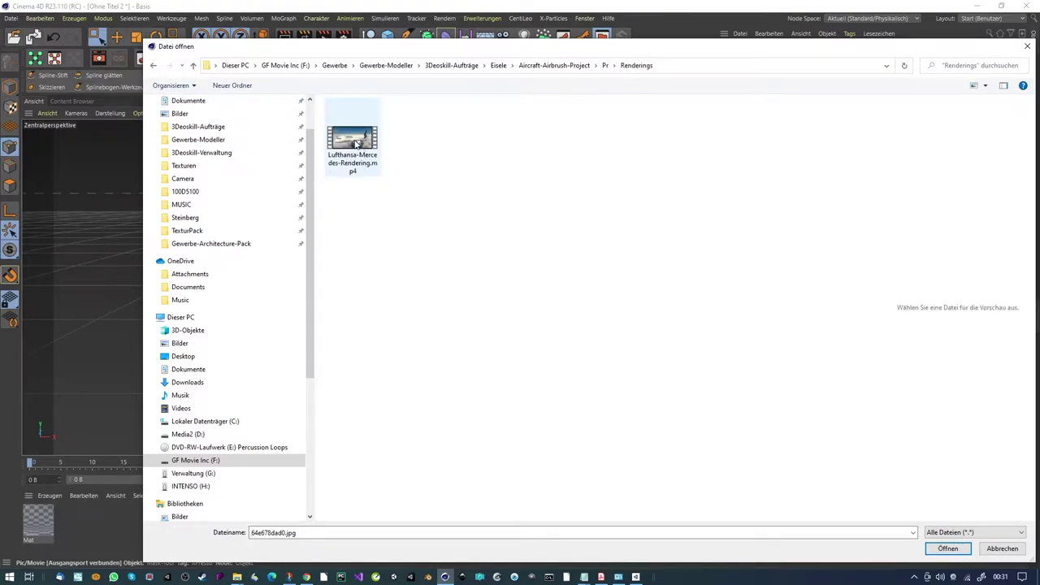
left_click(355, 143)
left_click(949, 549)
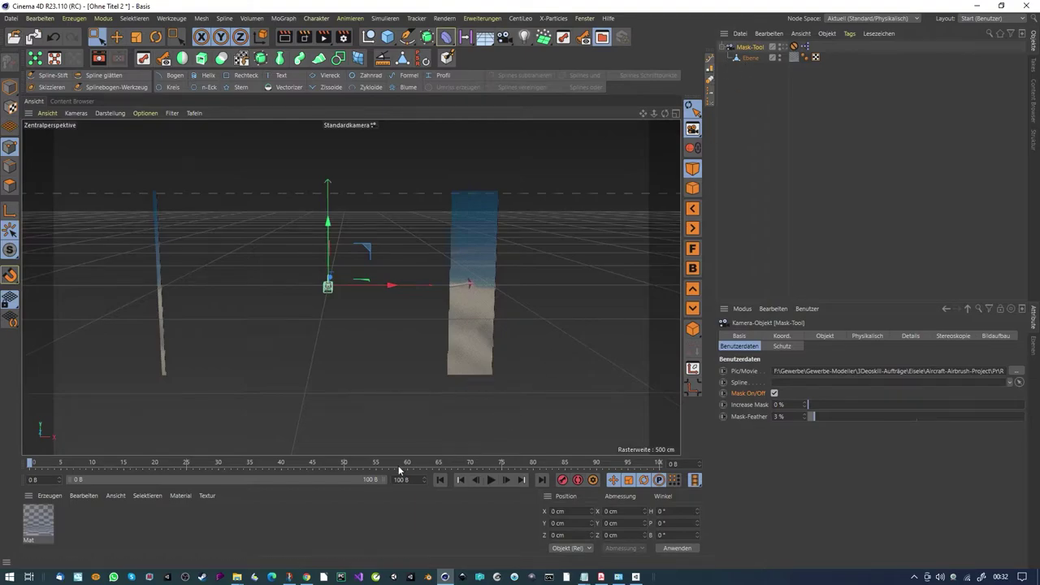
Step: Switch off Mask On/Off on Mask-Tool and scrub the timeline to frame 8 to preview the unmasked movie plane
left_click(492, 480)
left_click(493, 480)
left_click(441, 480)
left_click(773, 394)
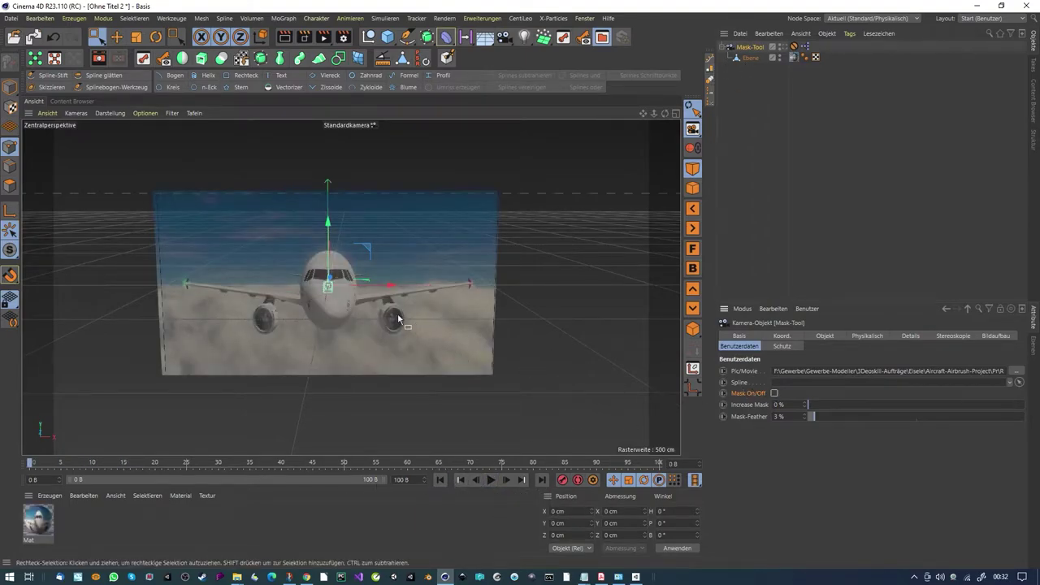
mouse_move(349, 302)
left_mouse_down("alt")
mouse_move(330, 304)
mouse_move(360, 301)
left_mouse_up("alt")
scroll(360, 301, "up", 1)
left_click_drag(30, 463, 80, 464)
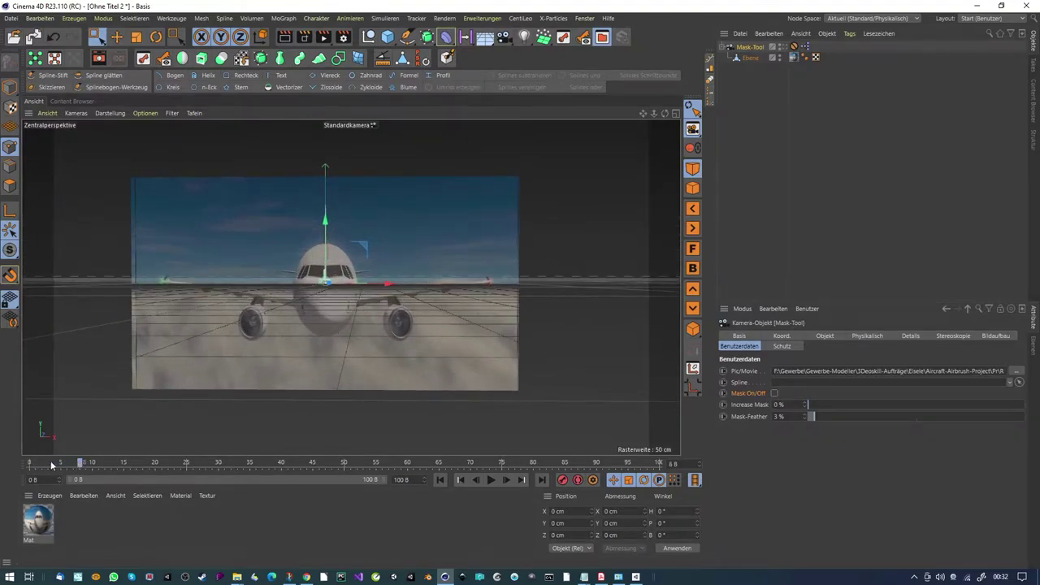
Step: Calculate the movie's animation frame range for the colour texture of the Mat material and close the material editor
double_click(36, 517)
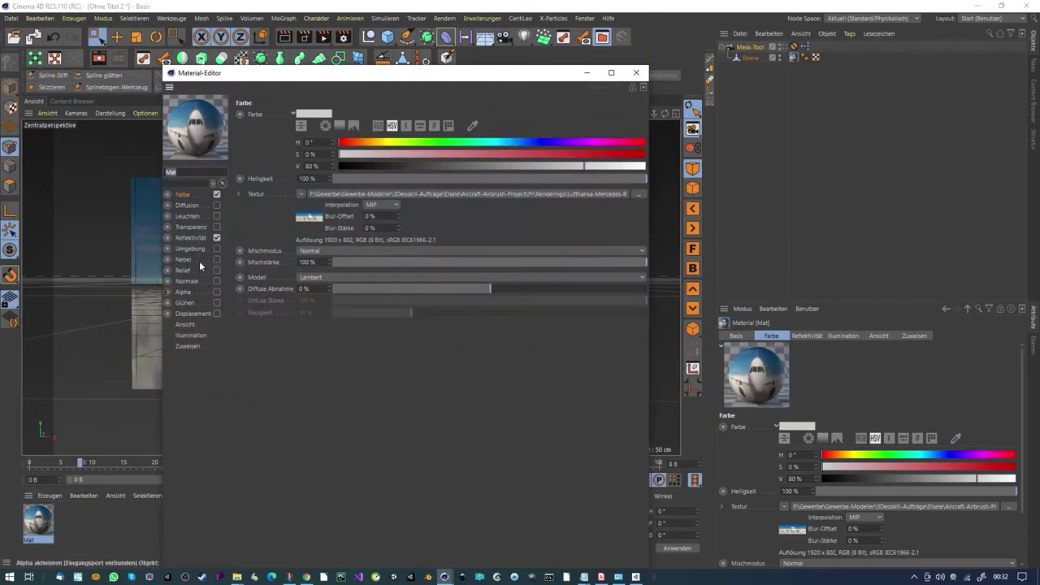
left_click(186, 324)
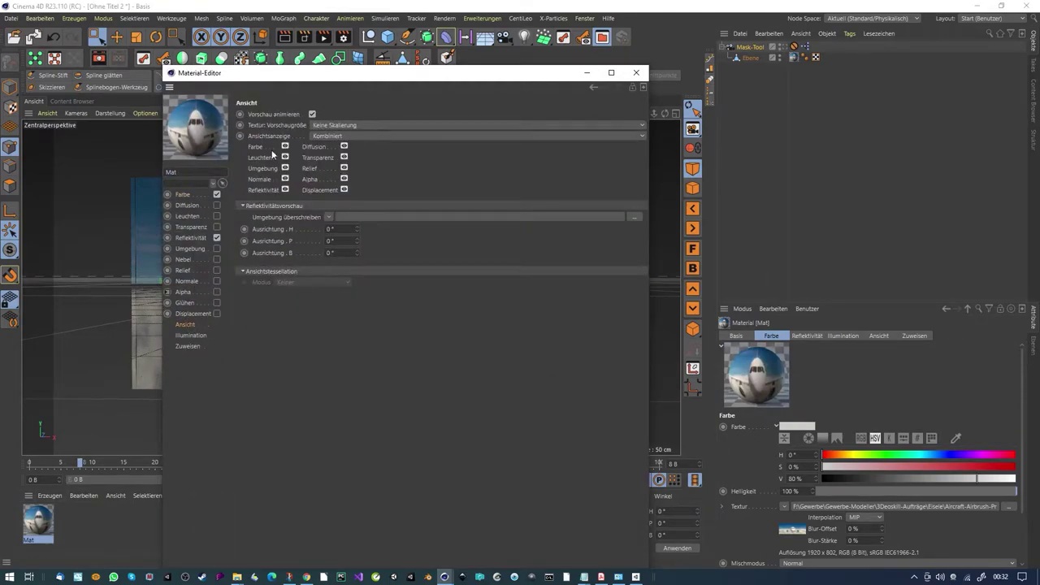
left_click(192, 238)
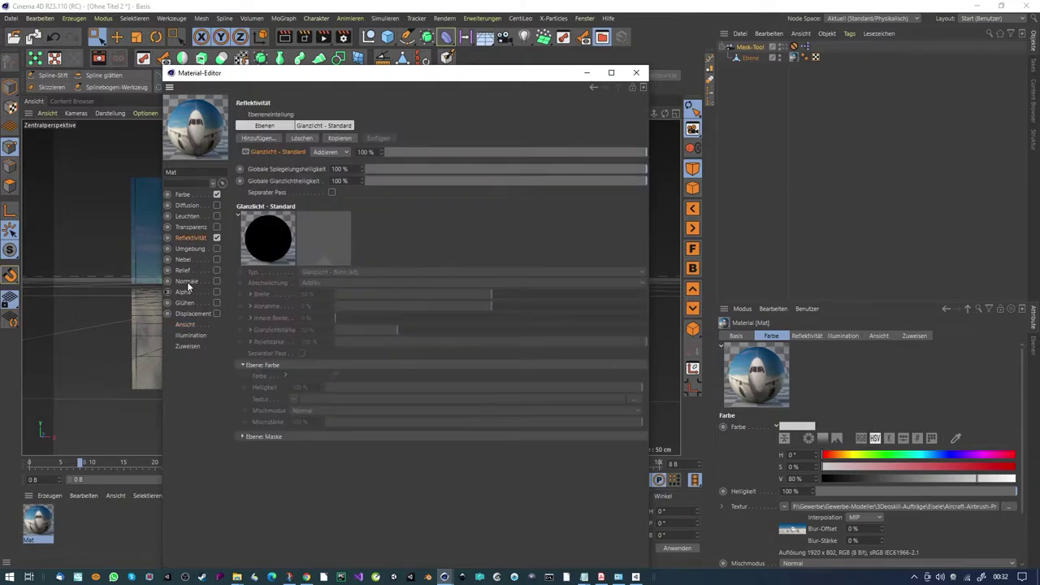
left_click(186, 196)
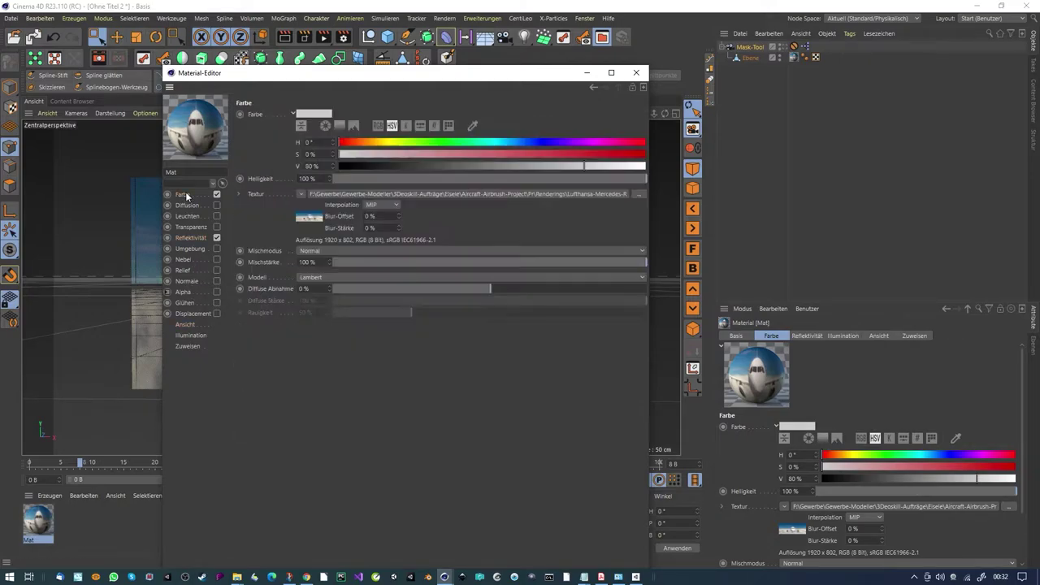
left_click(307, 210)
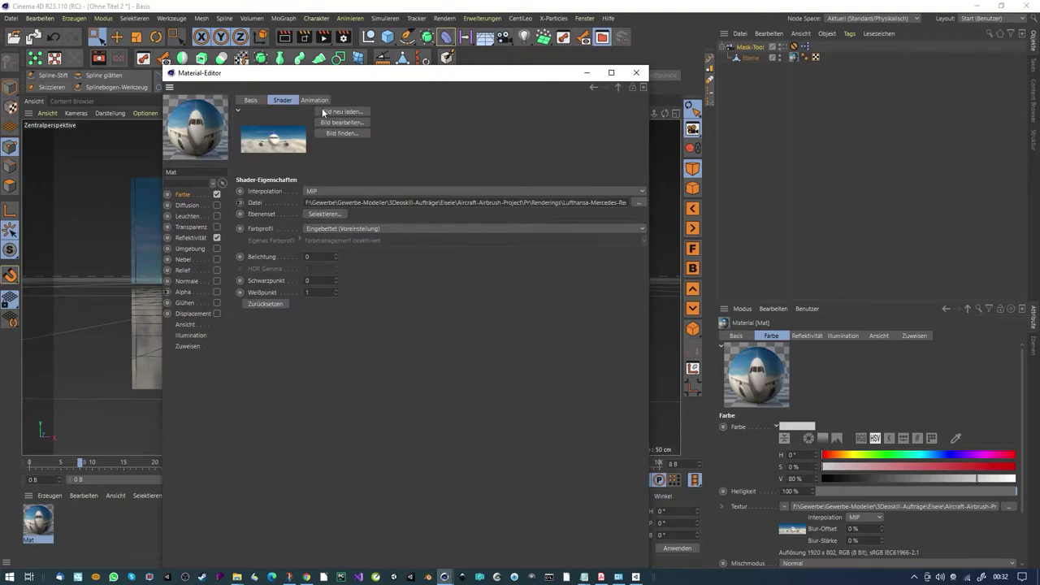
left_click(320, 101)
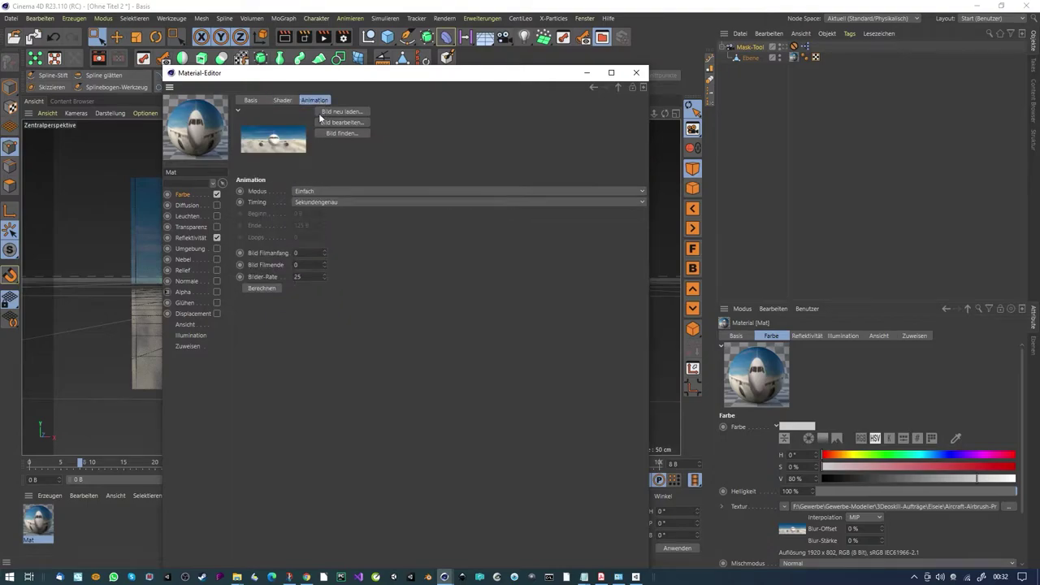
left_click(266, 288)
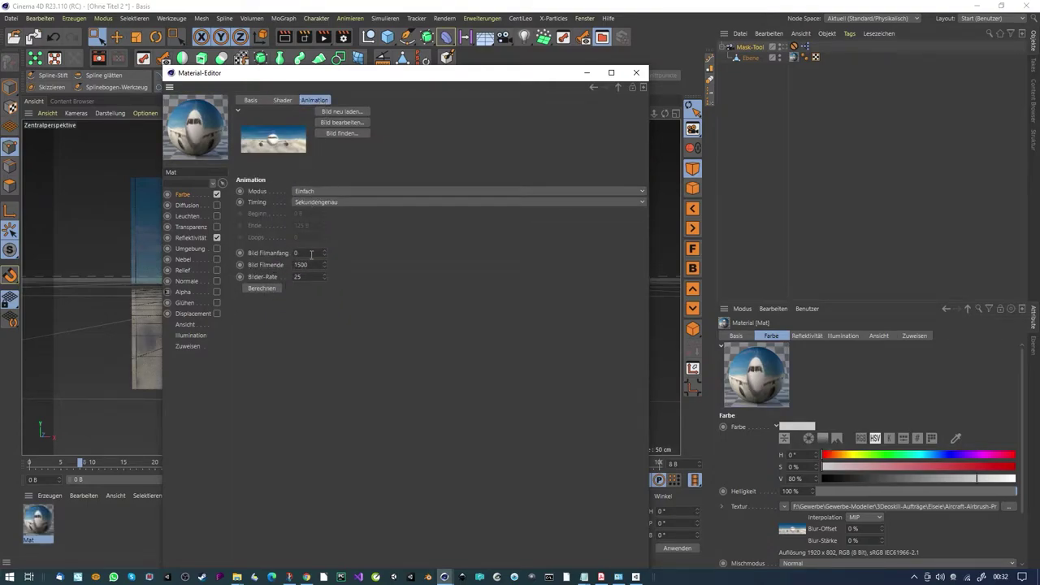
left_click(636, 73)
Step: Preview the movie texture at frame 56, return the timeline to frame 0 and view a render of the aircraft
left_click_drag(80, 462, 382, 414)
left_click(284, 36)
right_click_drag(295, 305, 322, 294, "alt")
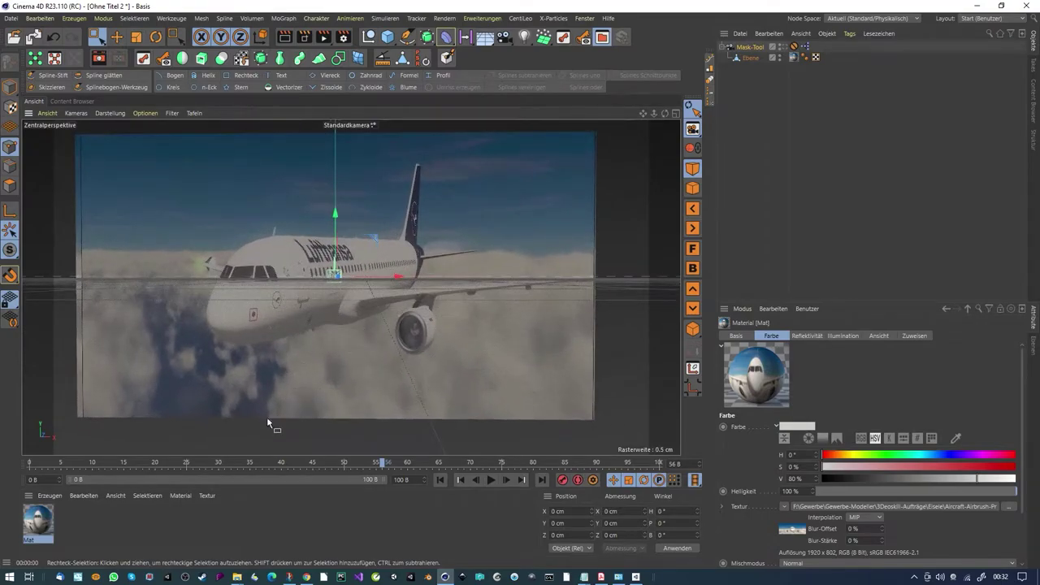
left_click_drag(135, 460, 27, 460)
middle_click_drag(400, 375, 295, 349, "alt")
right_click_drag(295, 332, 385, 297, "alt")
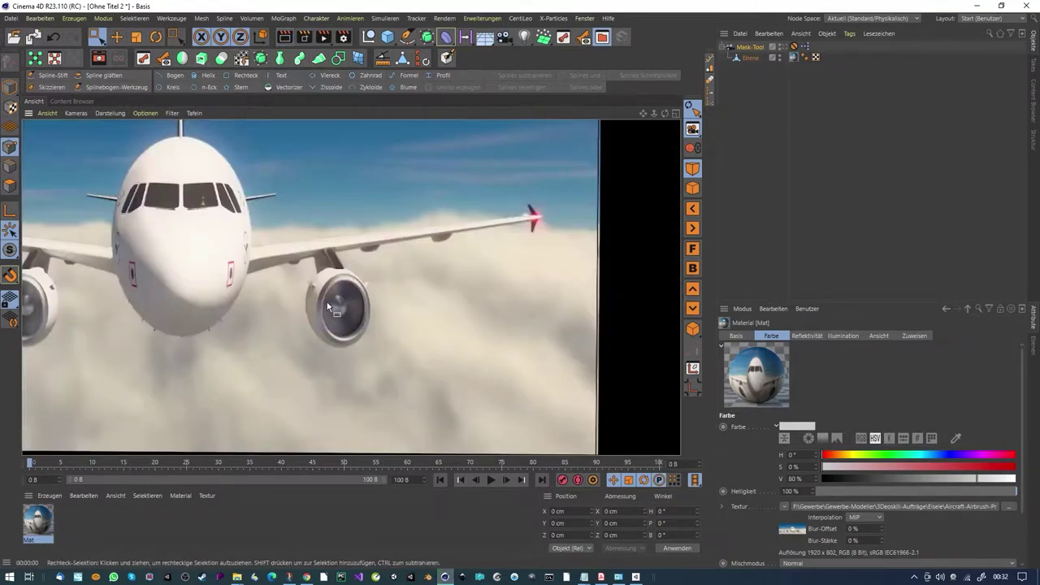
Step: Trace the outline of the aircraft's engine under the fully visible wing with a Bézier spline using Spline-Stift
scroll(382, 282, "up", 2)
scroll(340, 290, "up", 2)
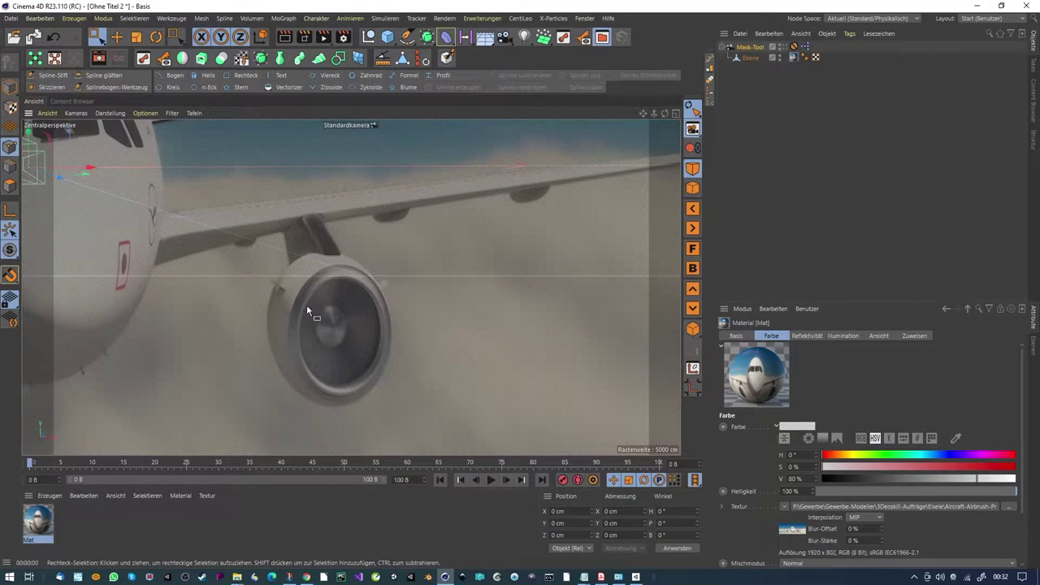
scroll(325, 293, "down", 5)
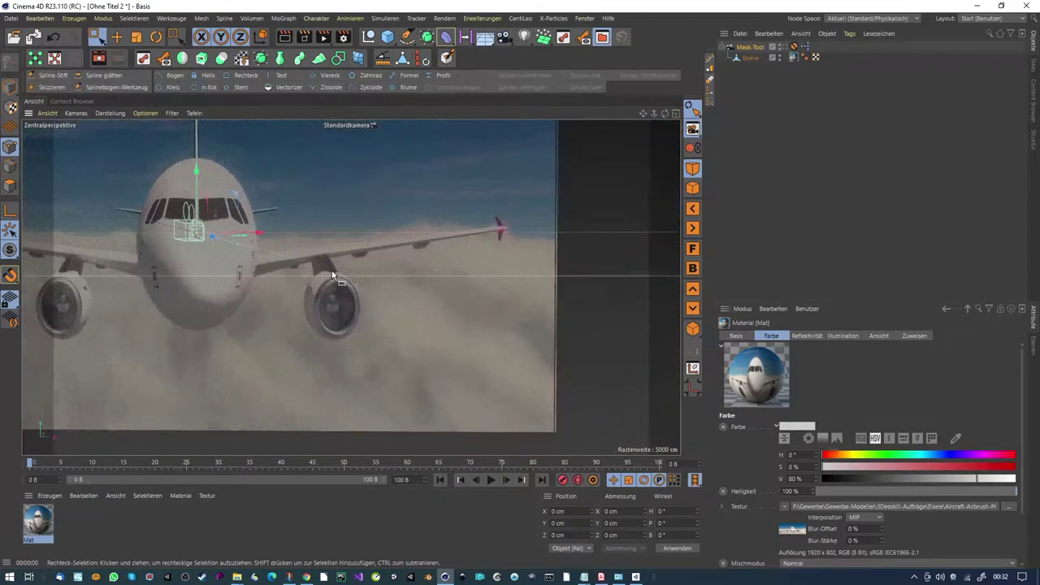
scroll(332, 271, "up", 6)
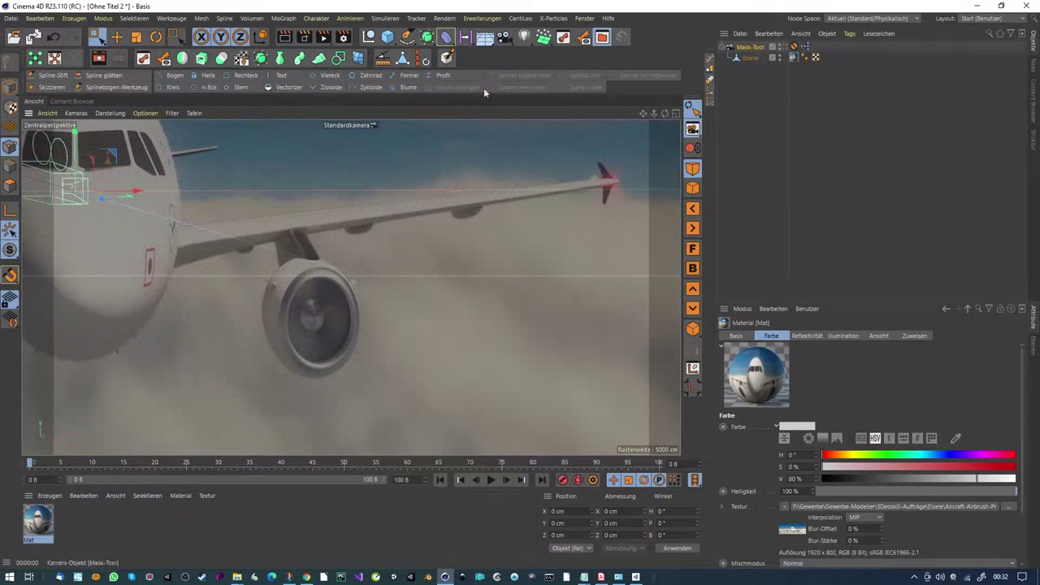
left_click(72, 74)
scroll(295, 280, "up", 3)
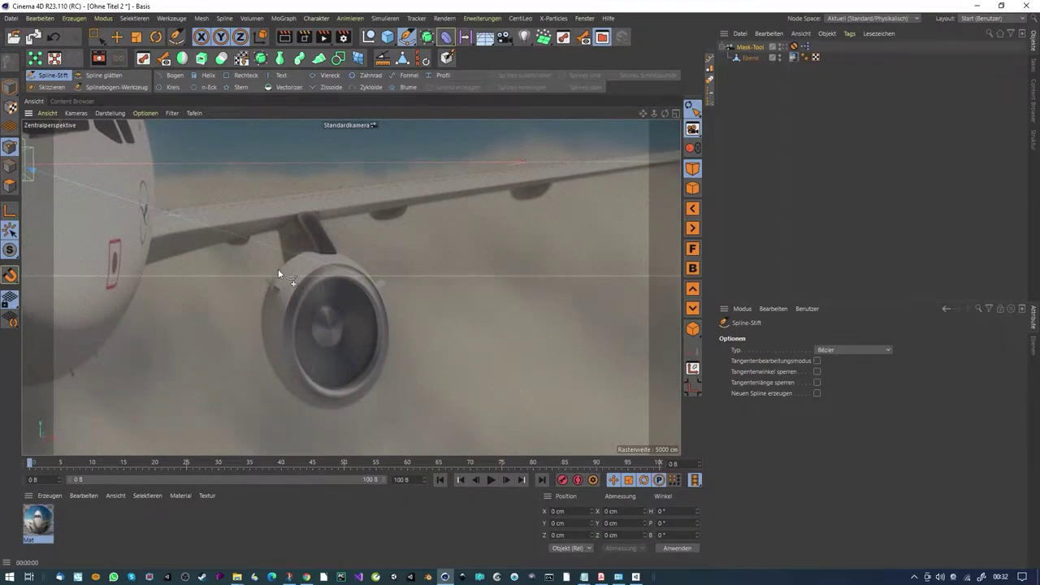
left_click(278, 269)
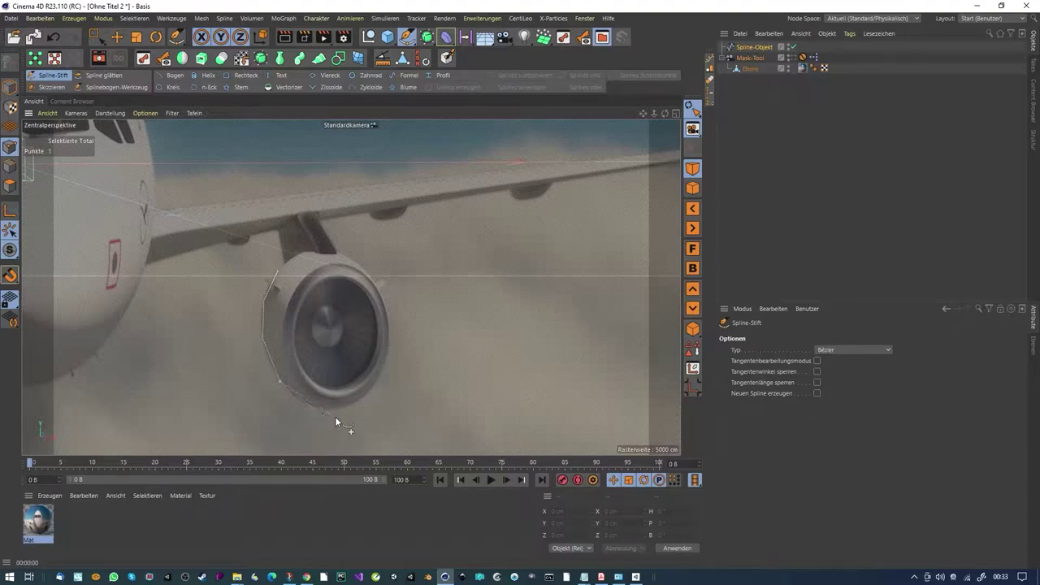
left_click_drag(341, 409, 363, 403)
left_click_drag(389, 336, 391, 319)
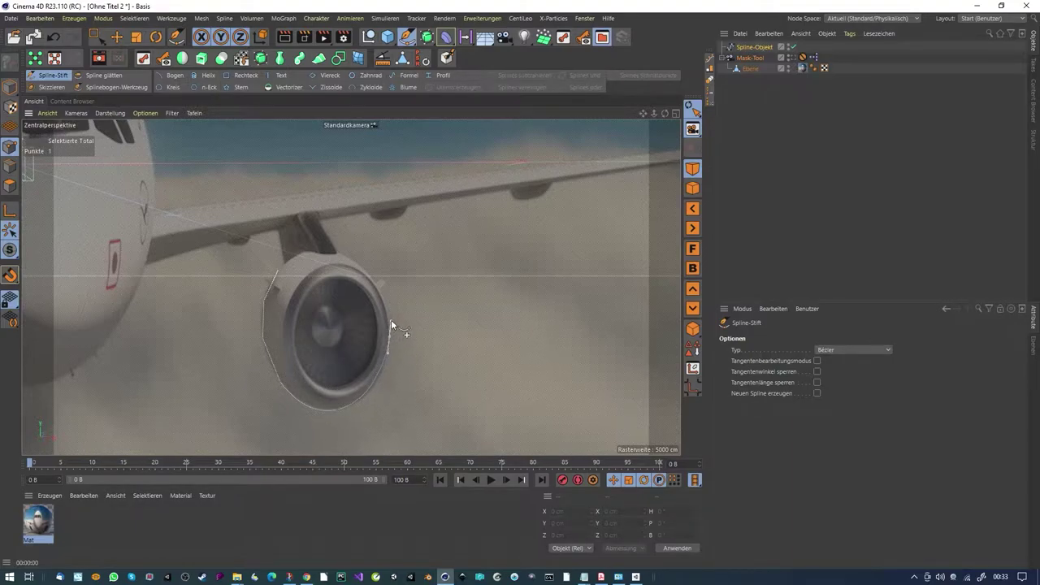
left_click(362, 266)
Step: Delete the upper point on the engine spline's fuselage side and apply Weiche Interpolation to the point below it
left_click_drag(99, 38, 130, 54)
mouse_move(271, 301)
left_mouse_down()
mouse_move(261, 301)
mouse_move(260, 320)
mouse_move(276, 322)
mouse_move(260, 296)
left_mouse_up()
key("Delete")
left_click(262, 341)
left_click(256, 338)
right_click(255, 336)
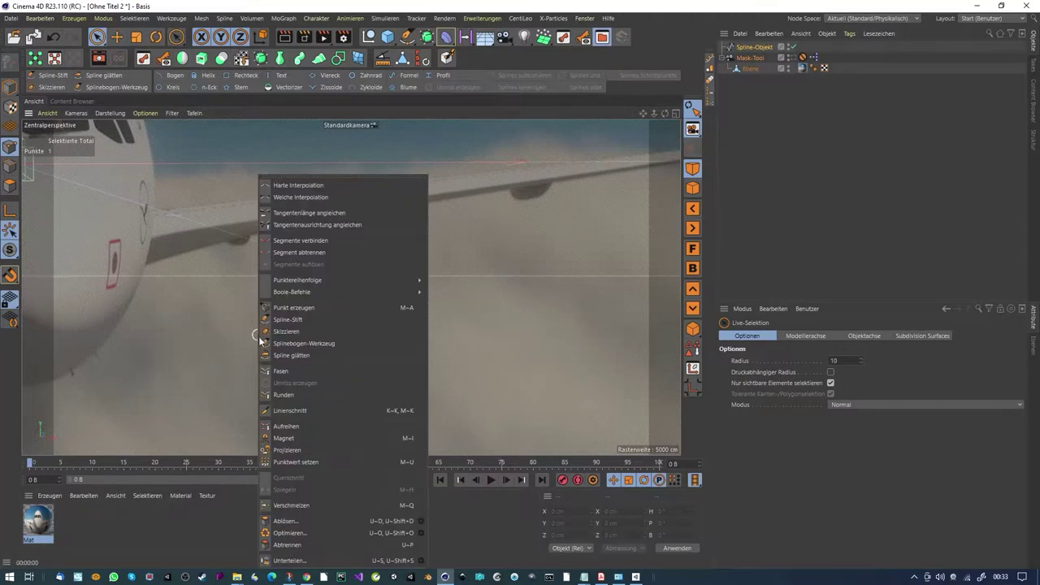
left_click(296, 198)
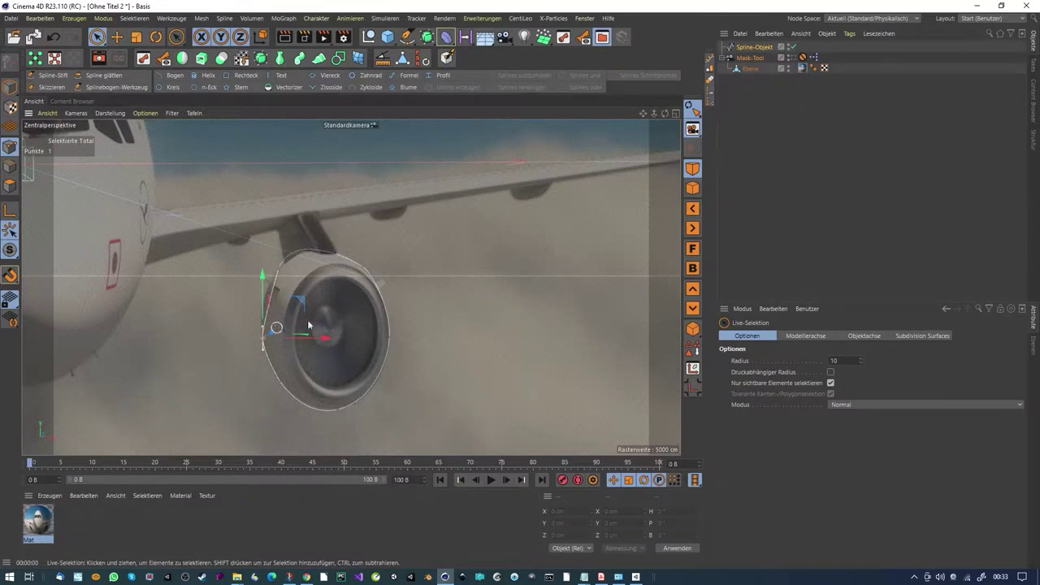
Step: Adjust the softened point's tangent so the Spline-Objekt follows the engine's curved edge
left_click(760, 51)
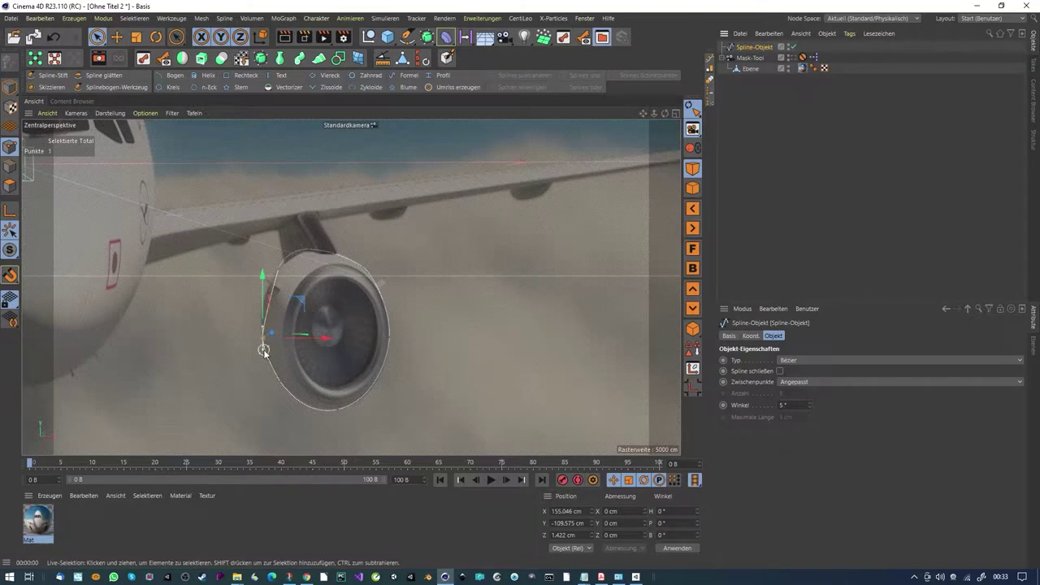
key("e")
left_click_drag(264, 358, 267, 364)
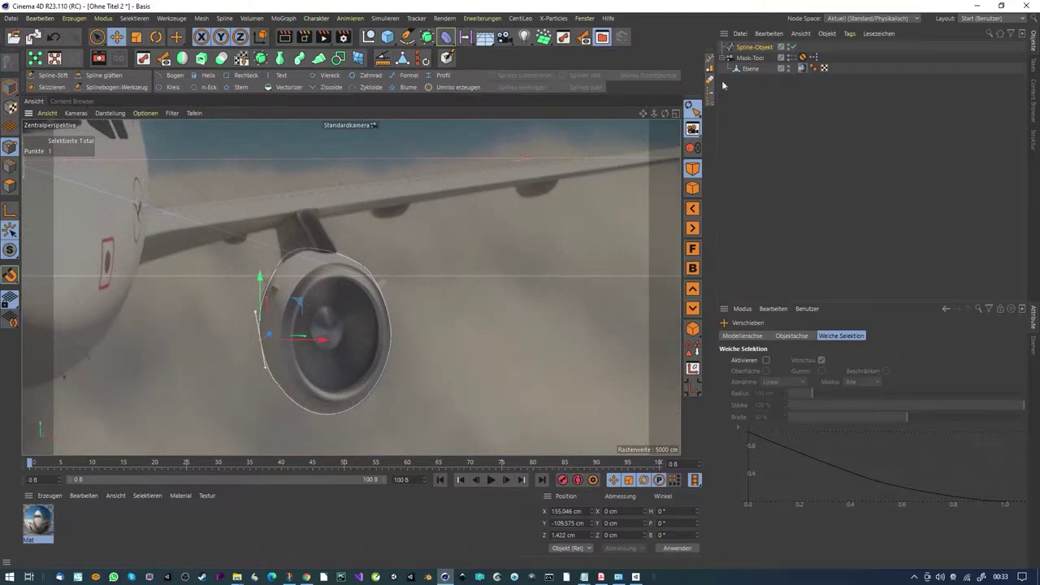
Step: Assign the Spline-Objekt as Mask-Tool's spline and switch Mask On/Off back on
left_click(753, 59)
left_click_drag(754, 47, 787, 382)
left_click(773, 393)
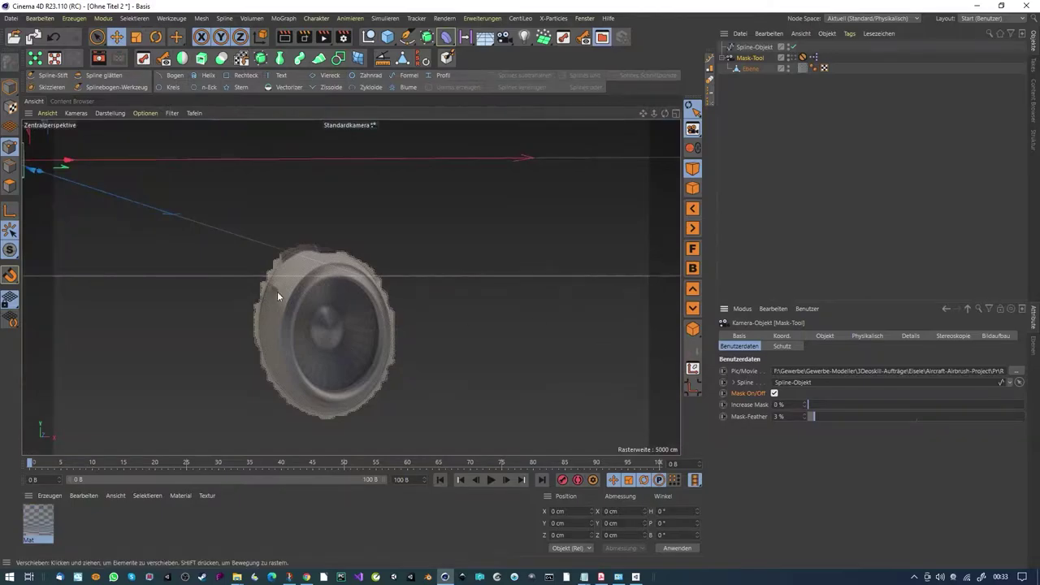
Step: Render the masked engine in the view, set Mask-Feather to 0 %, and render the view again
left_click(286, 39)
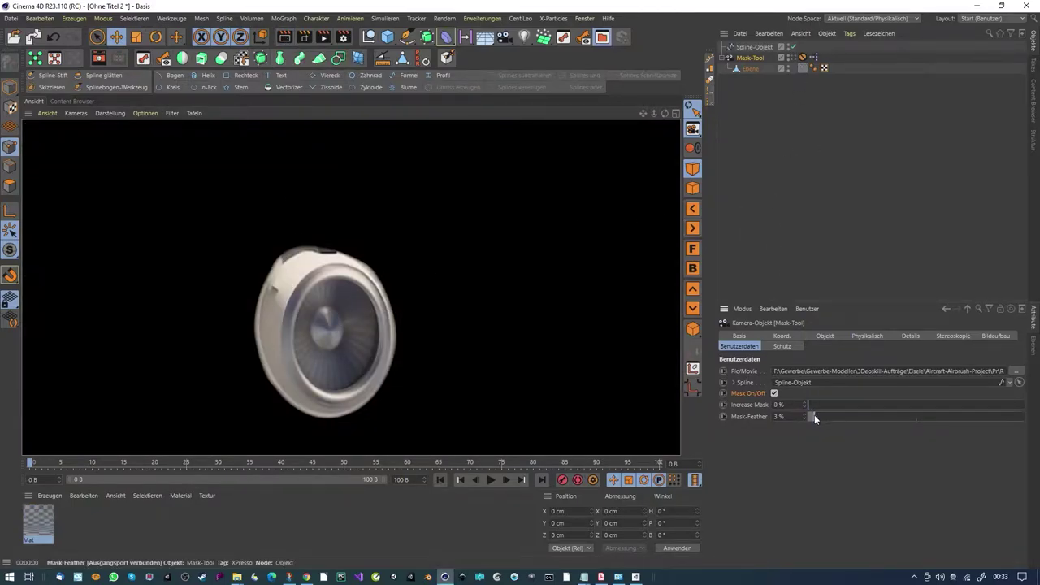
left_click_drag(814, 417, 804, 417)
left_click(286, 38)
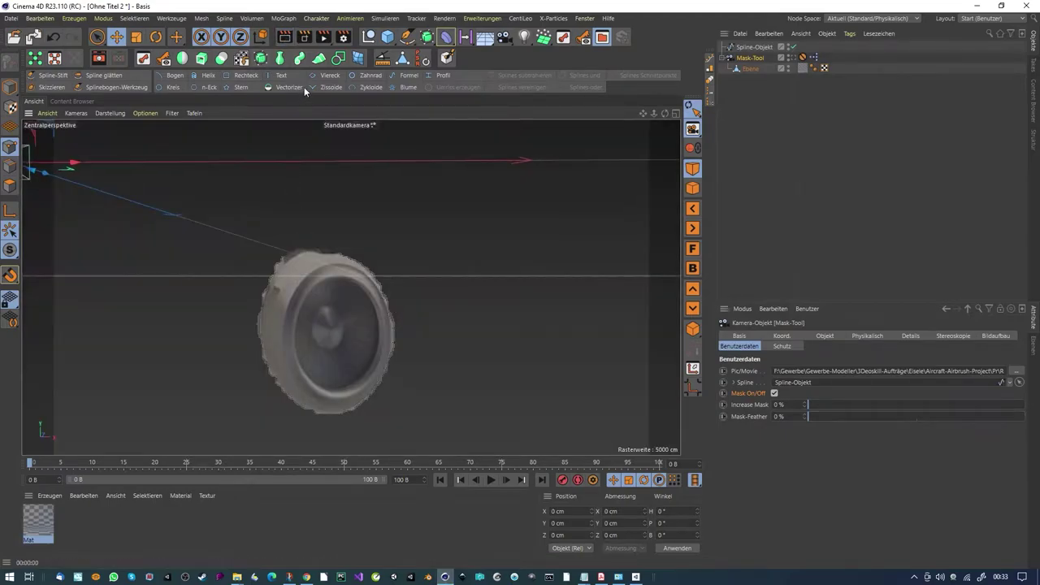
left_click(286, 37)
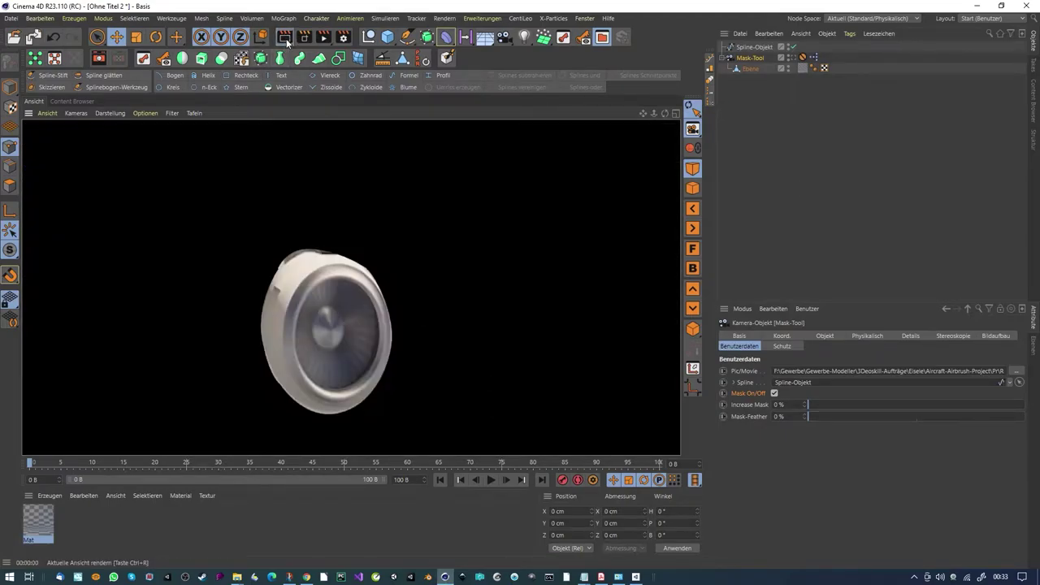
Step: Turn off Mask On/Off on Mask-Tool and select the Spline-Objekt over the unmasked footage
left_click(743, 59)
left_click(774, 394)
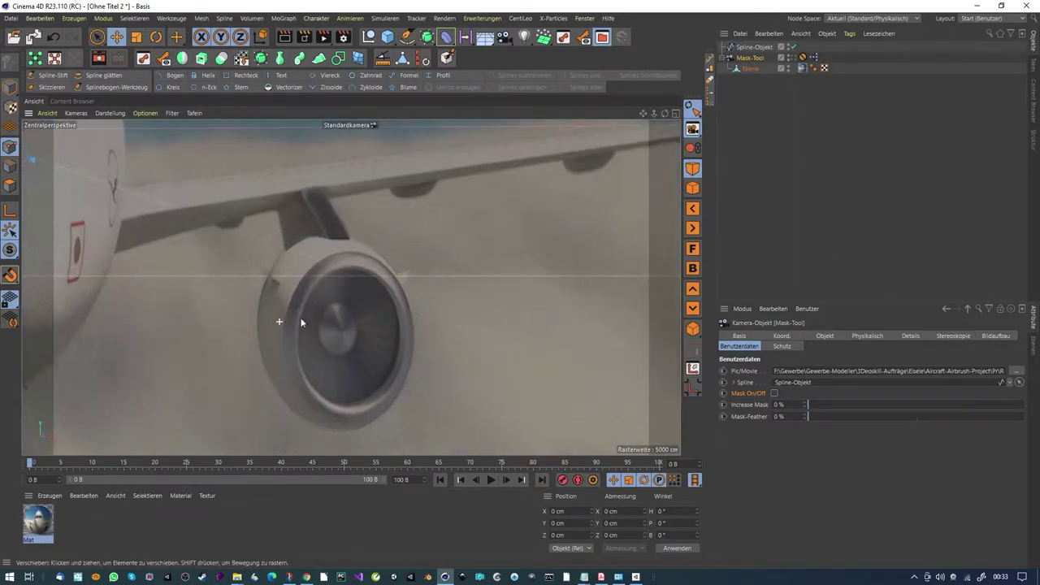
left_click(755, 47)
scroll(359, 332, "down", 3)
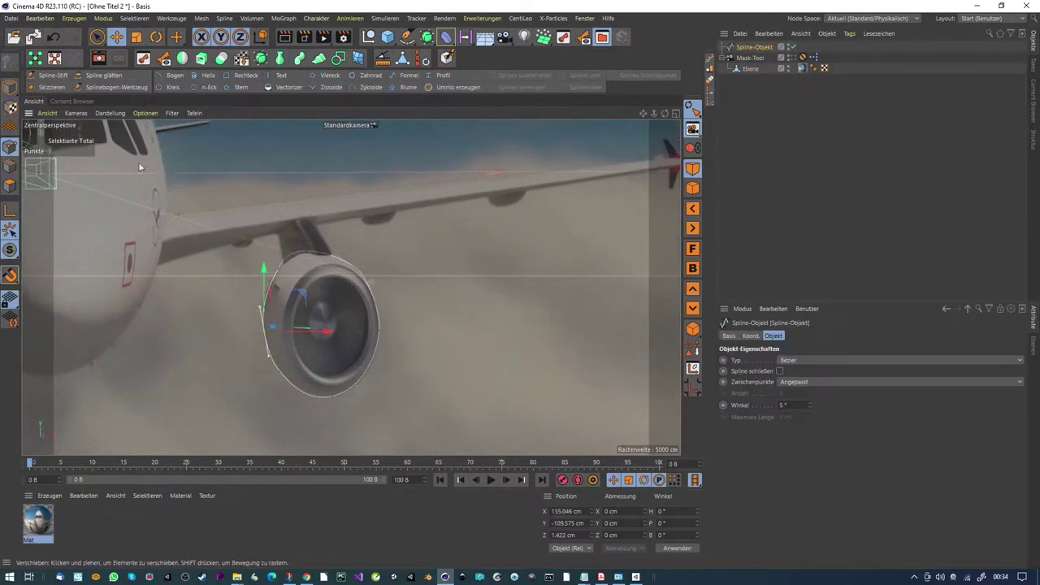
Step: Switch to Live-Selektion, enable point-level animation recording, and set a keyframe for the Spline-Objekt at frame 0
left_click(97, 37)
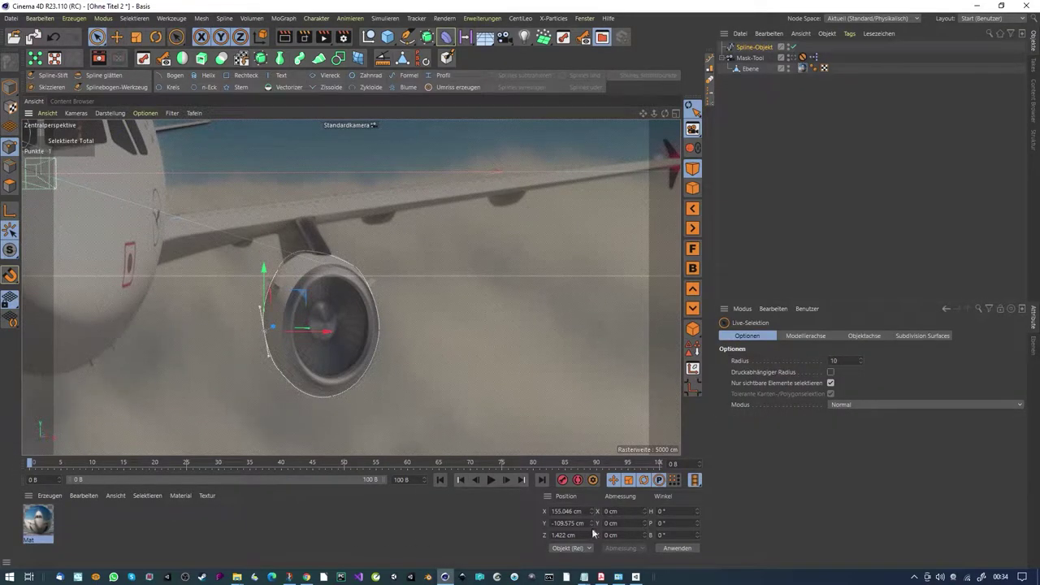
left_click(674, 481)
left_click(736, 91)
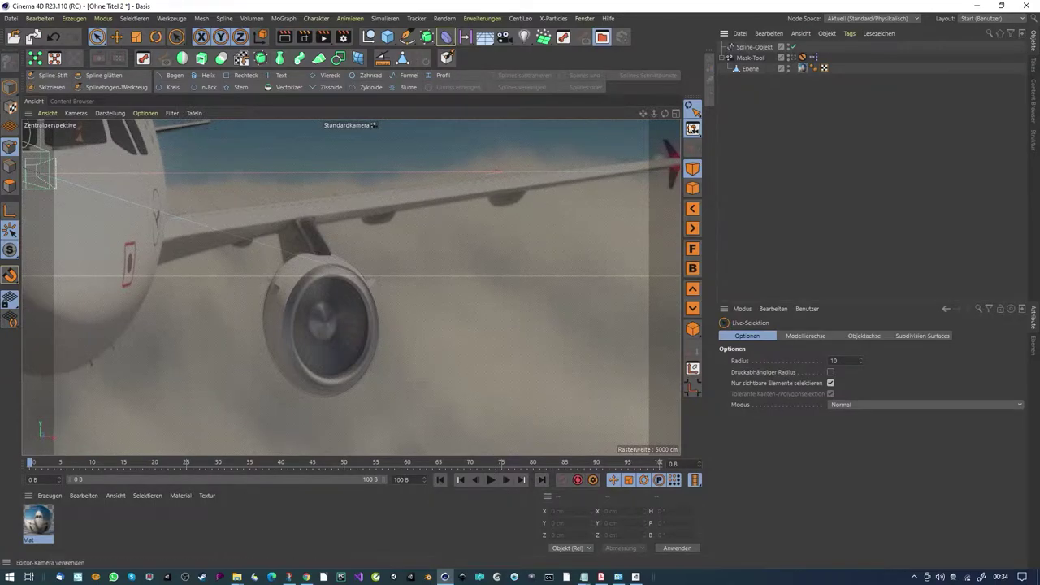
left_click(754, 46)
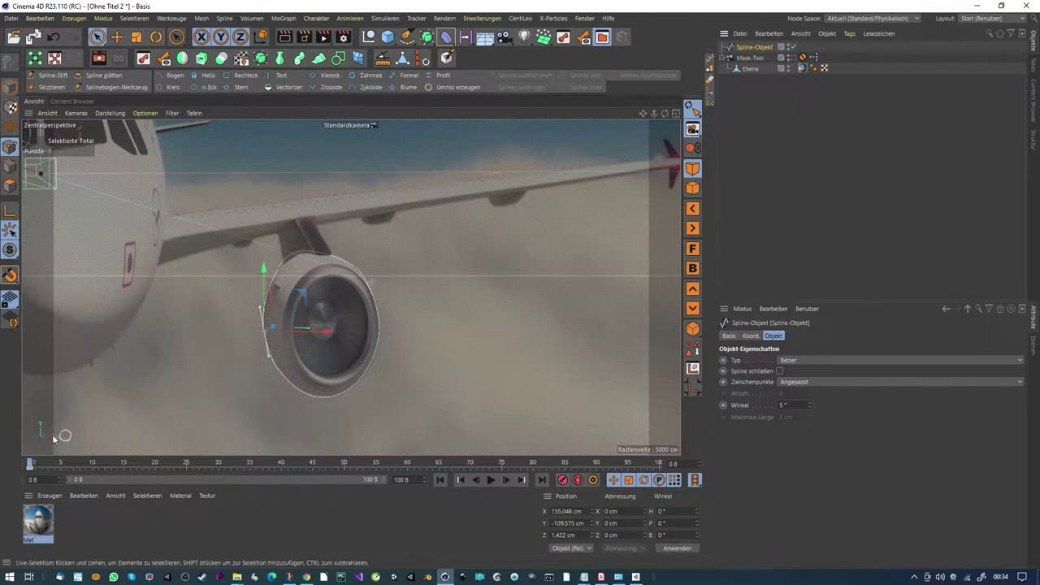
Step: At frame 15, move all spline points together onto the engine, record a keyframe and turn on automatic keyframing
left_click_drag(35, 465, 127, 464)
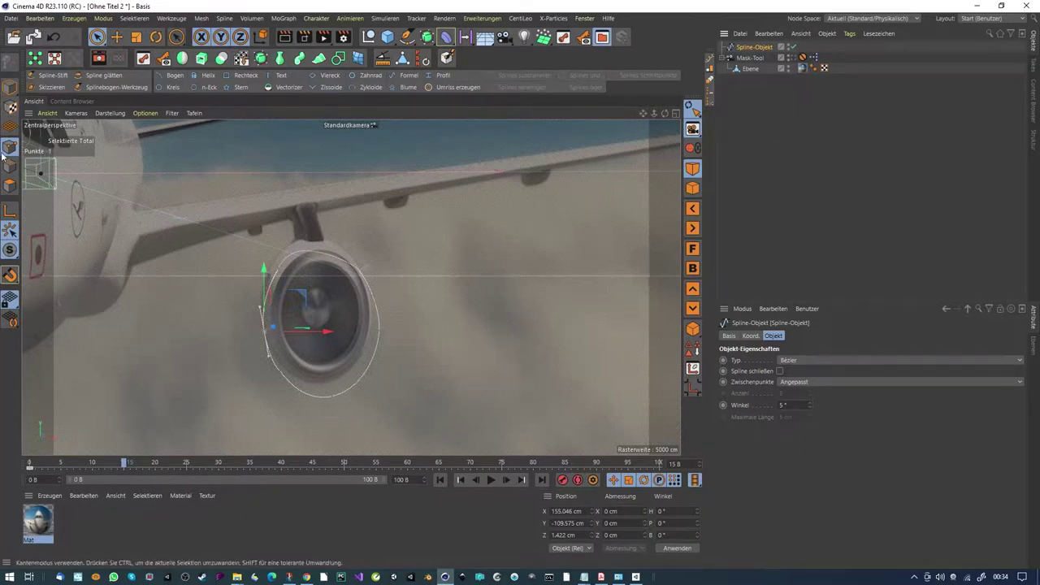
key("ctrl+a")
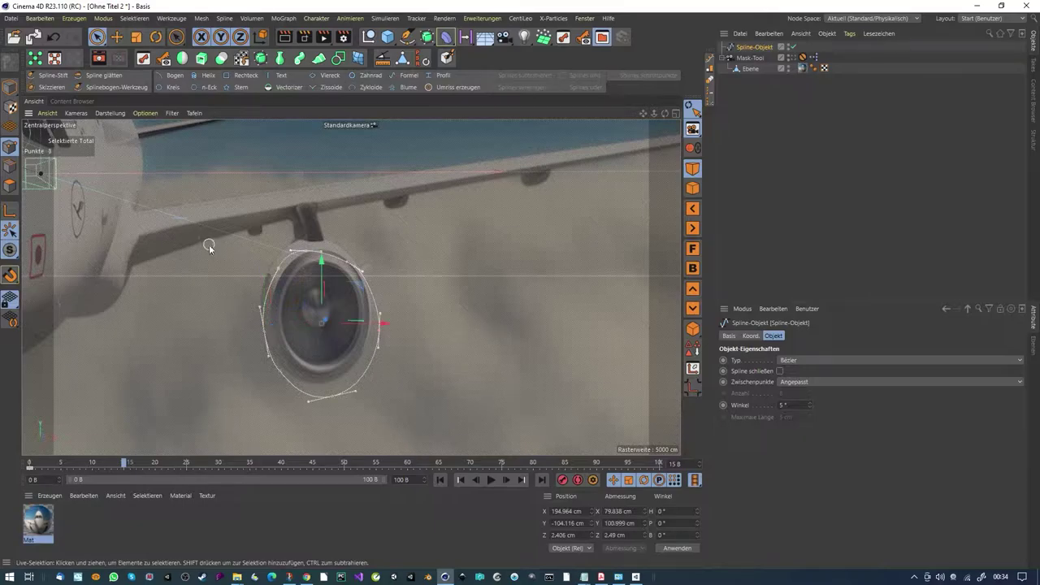
left_click_drag(359, 288, 354, 279)
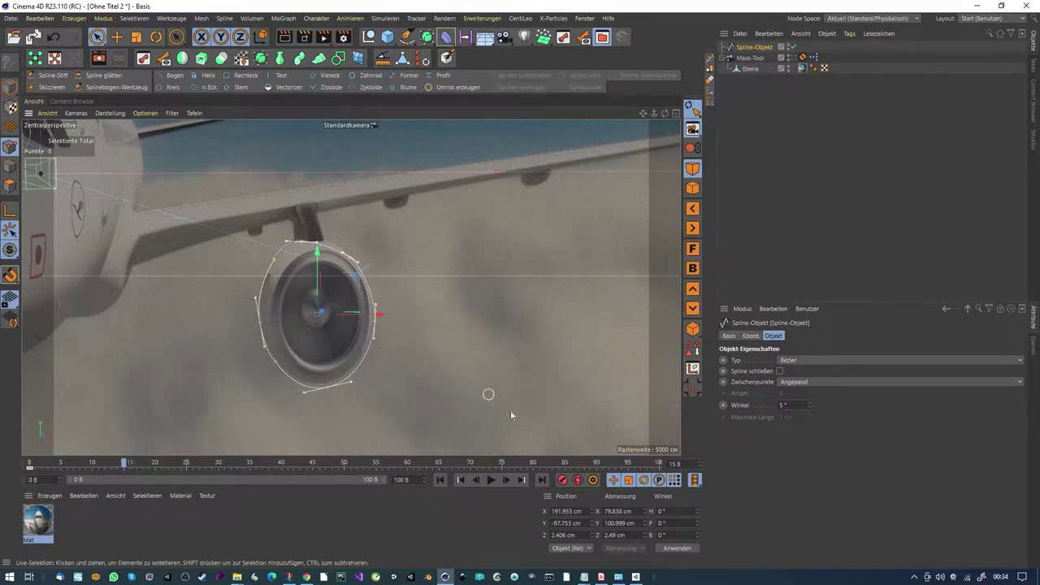
left_click(562, 480)
Step: At frame 30, move the whole spline onto the engine and fit its upper points to the edge below the pylon
left_click_drag(126, 465, 218, 469)
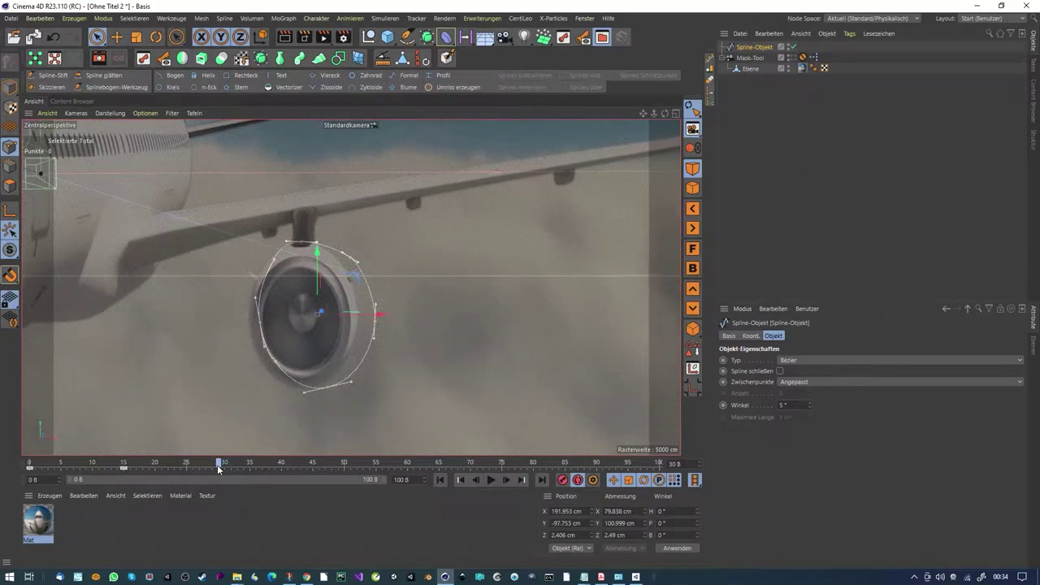
left_click_drag(359, 283, 342, 284)
left_click(257, 263)
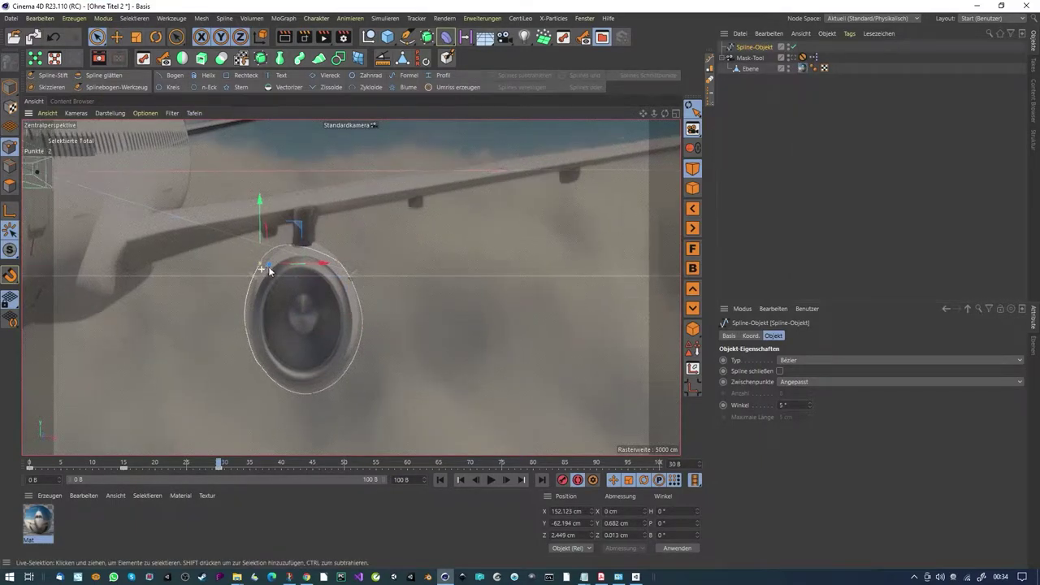
scroll(301, 244, "up", 5)
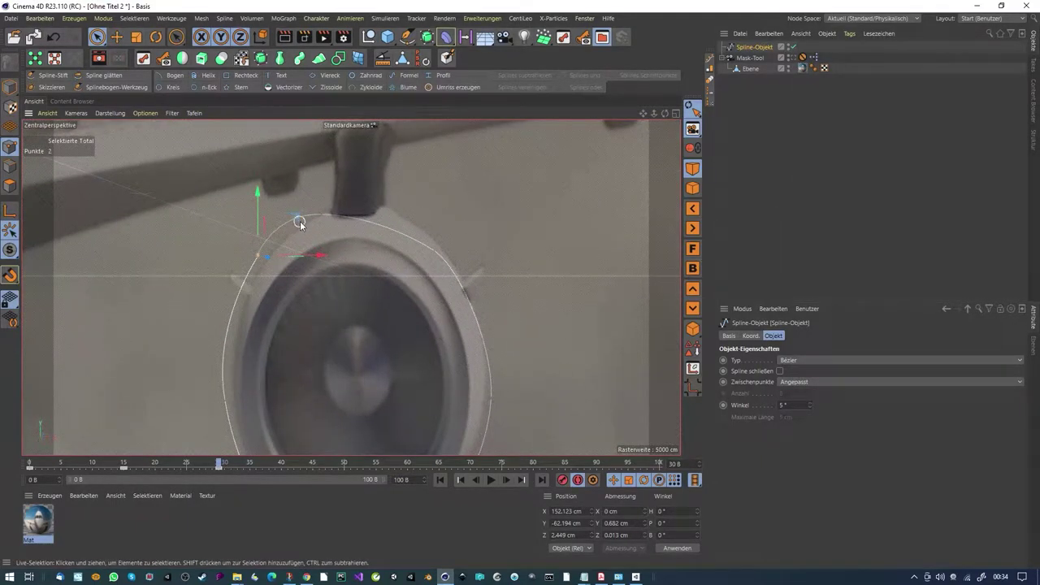
left_click_drag(298, 215, 319, 213)
left_click_drag(360, 179, 377, 184)
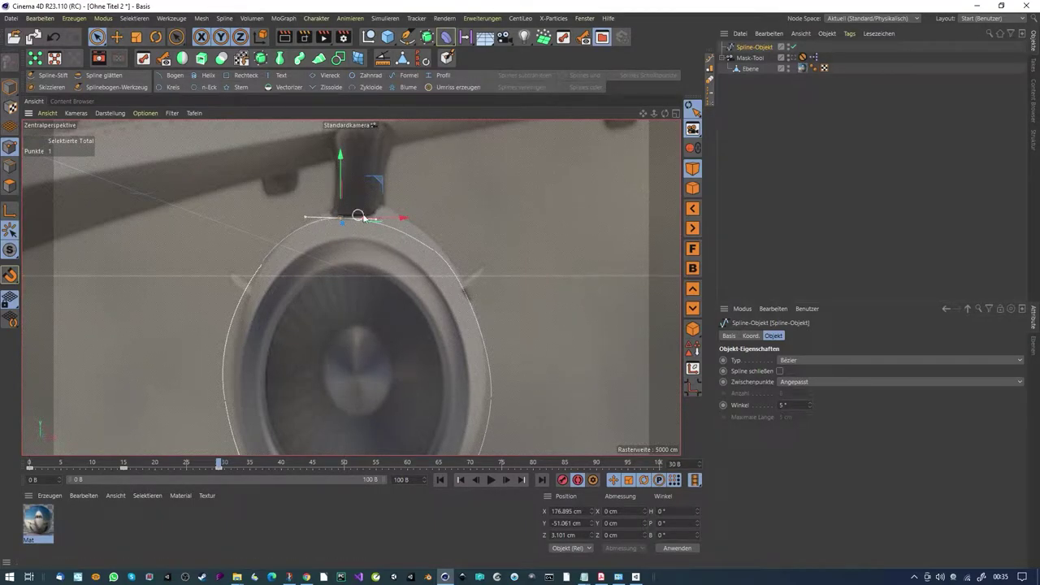
scroll(383, 236, "down", 5)
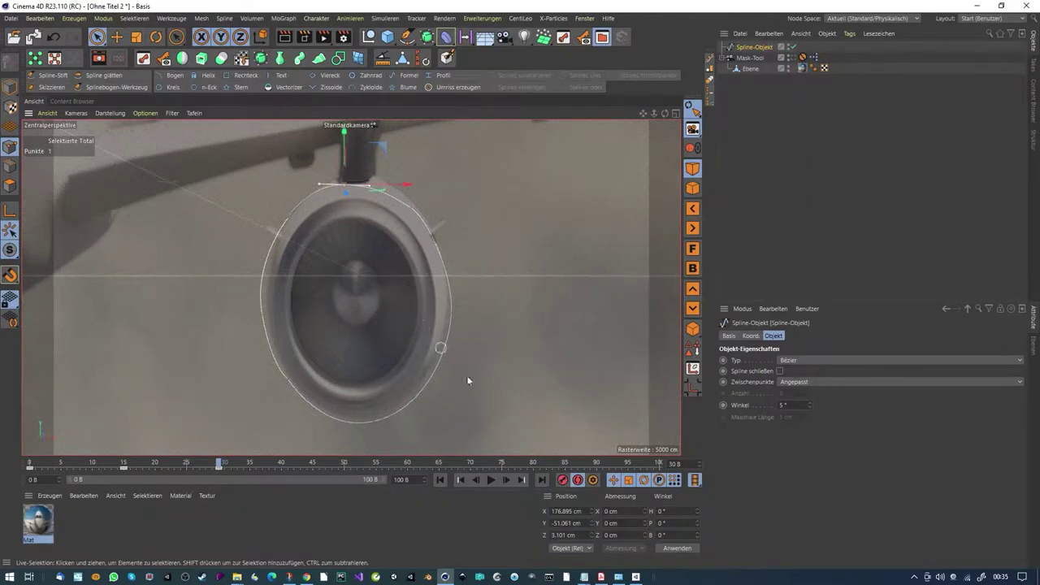
Step: At frame 50, move all points of the Spline-Objekt together onto the engine
left_click_drag(221, 464, 345, 469)
key("ctrl+a")
left_click_drag(398, 278, 362, 285)
Step: Fit the spline's fuselage-side and bottom points to the engine's outline at frame 50
left_click(231, 336)
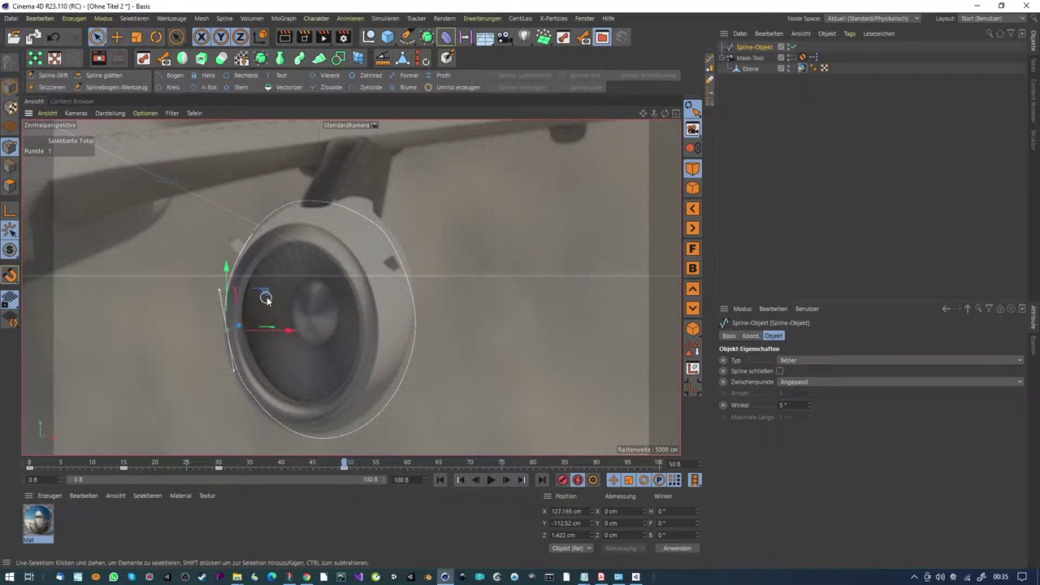
left_click_drag(268, 298, 261, 307)
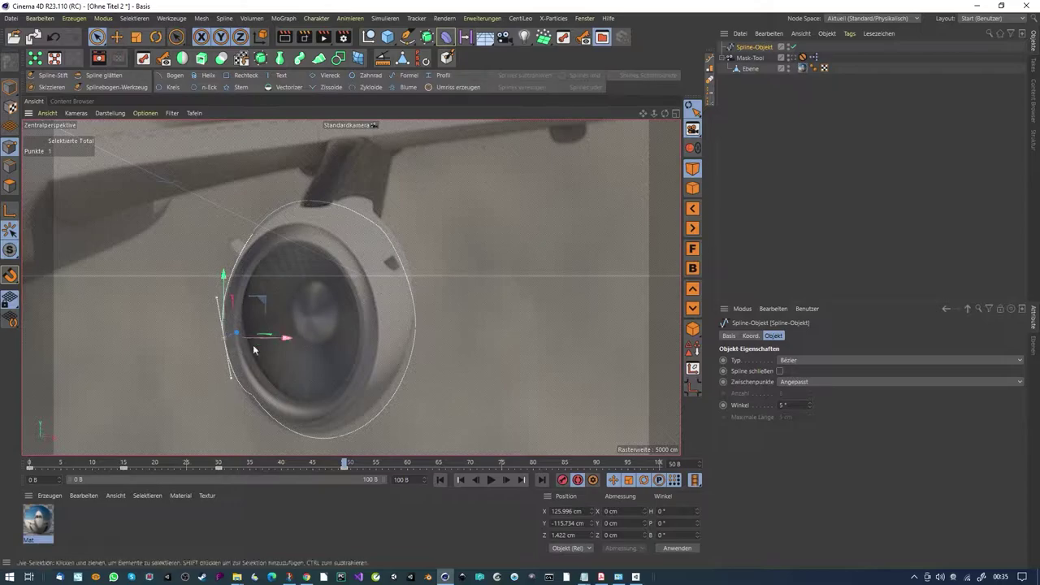
left_click(253, 396)
left_click_drag(293, 357, 293, 374)
left_click(351, 440)
left_click_drag(378, 405, 378, 397)
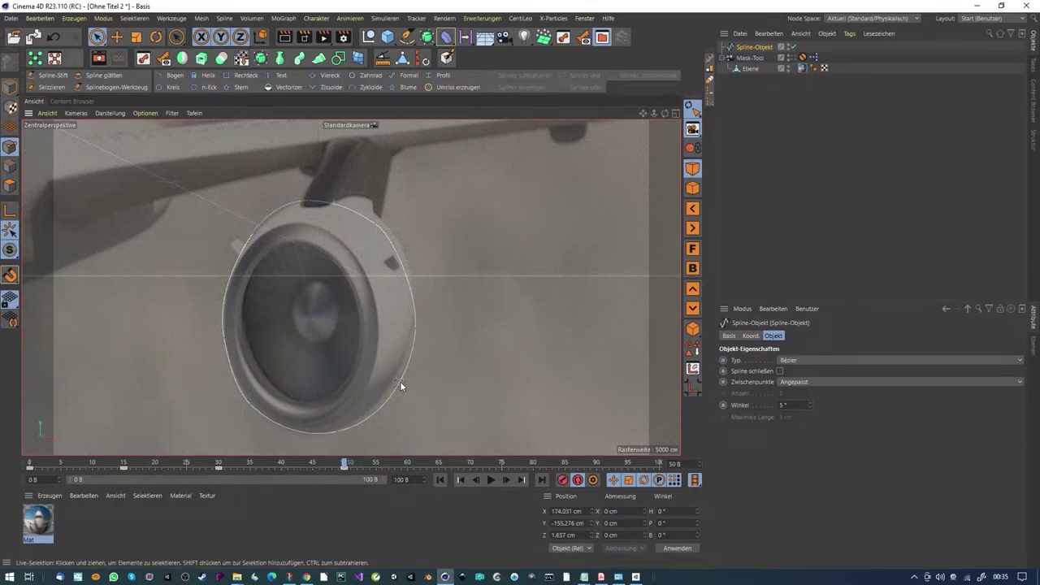
Step: Raise the two spline points on the engine's wingtip side to follow its outer edge at frame 50
left_click(415, 325)
left_click_drag(454, 298, 456, 278)
left_click(377, 226)
left_click_drag(412, 188, 412, 179)
Step: Adjust the upper fuselage-side point and the top point below the pylon to the engine's outline at frame 50
left_click(303, 200)
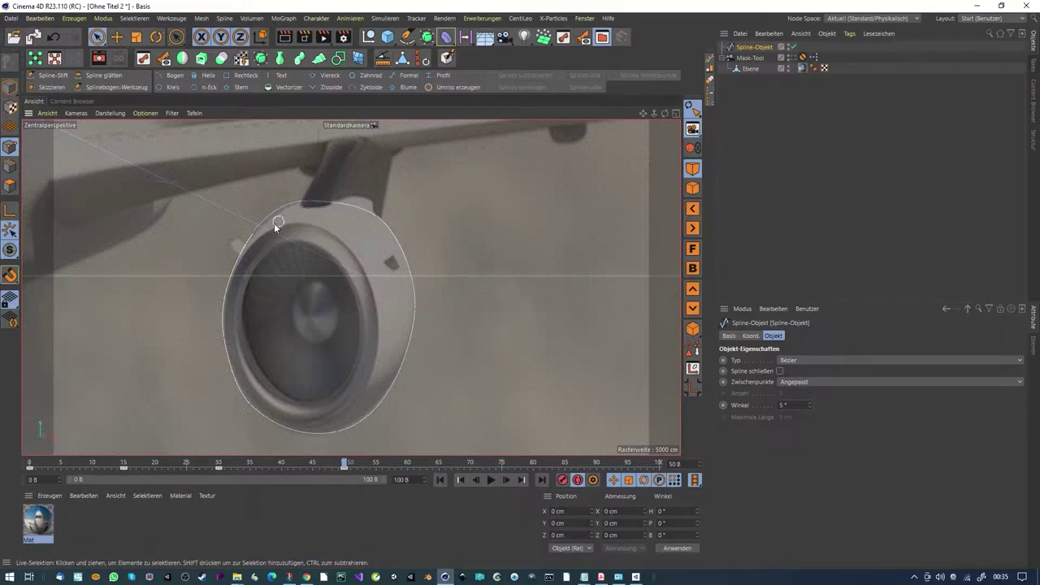
left_click(251, 232)
left_click_drag(295, 192, 297, 195)
left_click(305, 201)
left_click(315, 199)
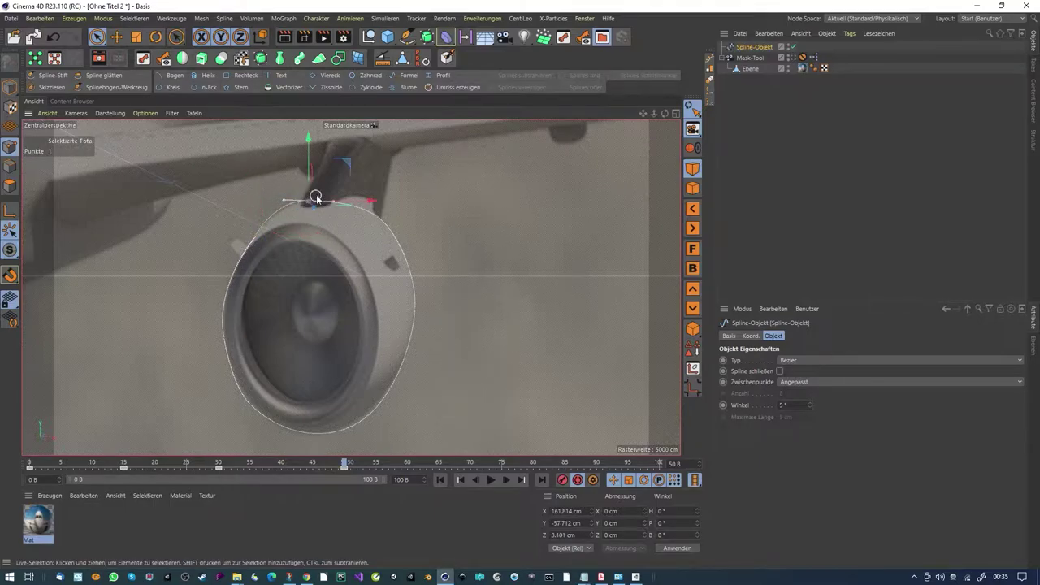
left_click_drag(350, 164, 357, 167)
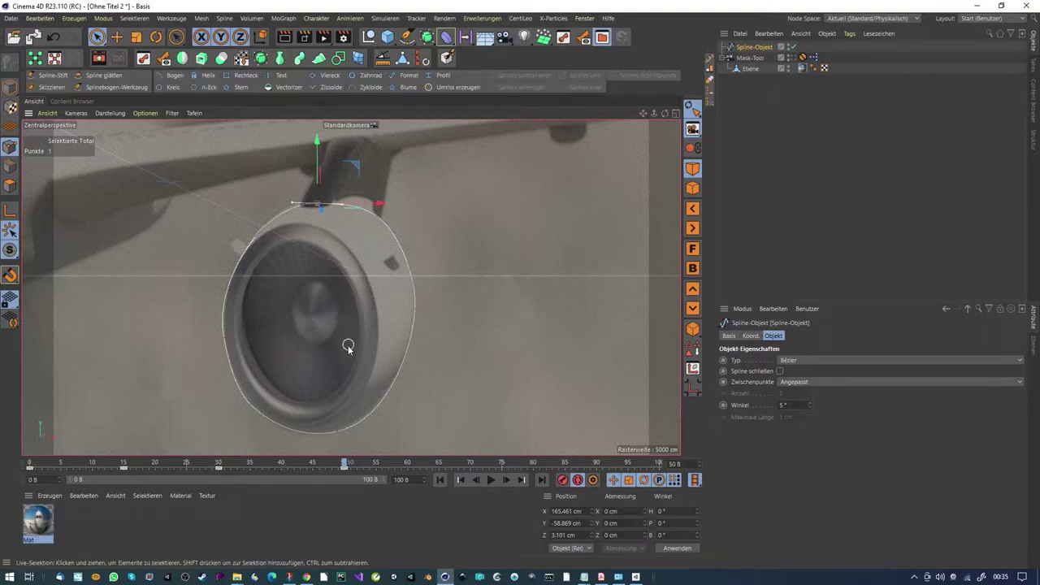
Step: At frame 70, move the whole spline onto the engine and fit its top and upper fuselage-side points to the outline
left_click_drag(345, 463, 471, 475)
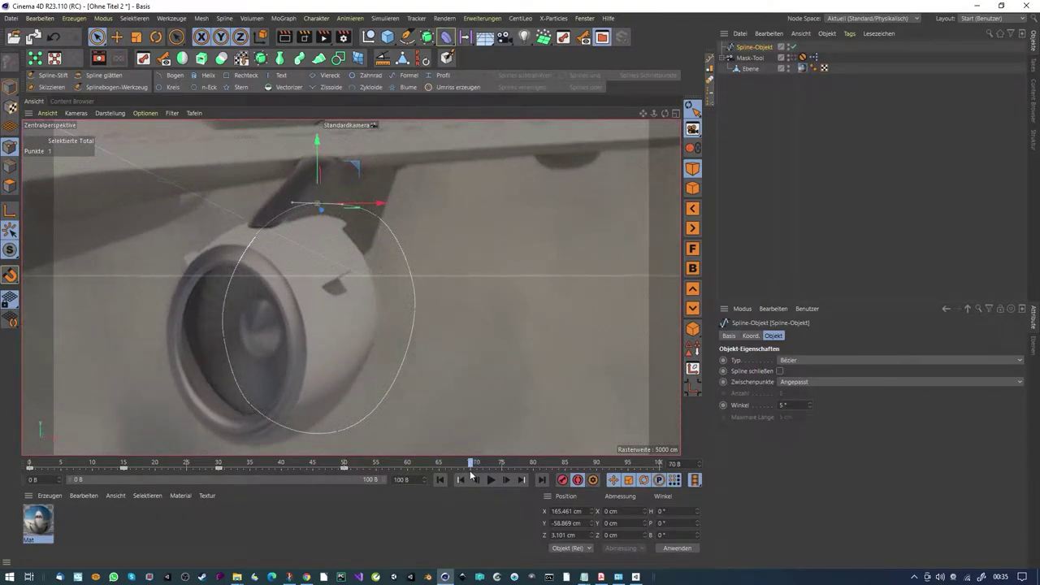
key("ctrl+a")
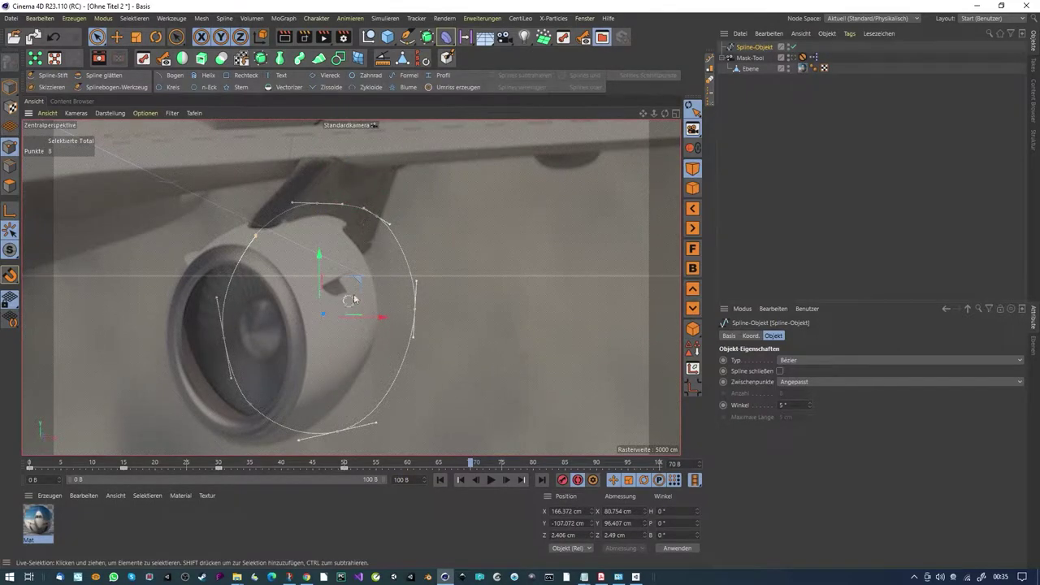
left_click_drag(359, 281, 302, 296)
left_click(265, 219)
left_click_drag(297, 179, 307, 184)
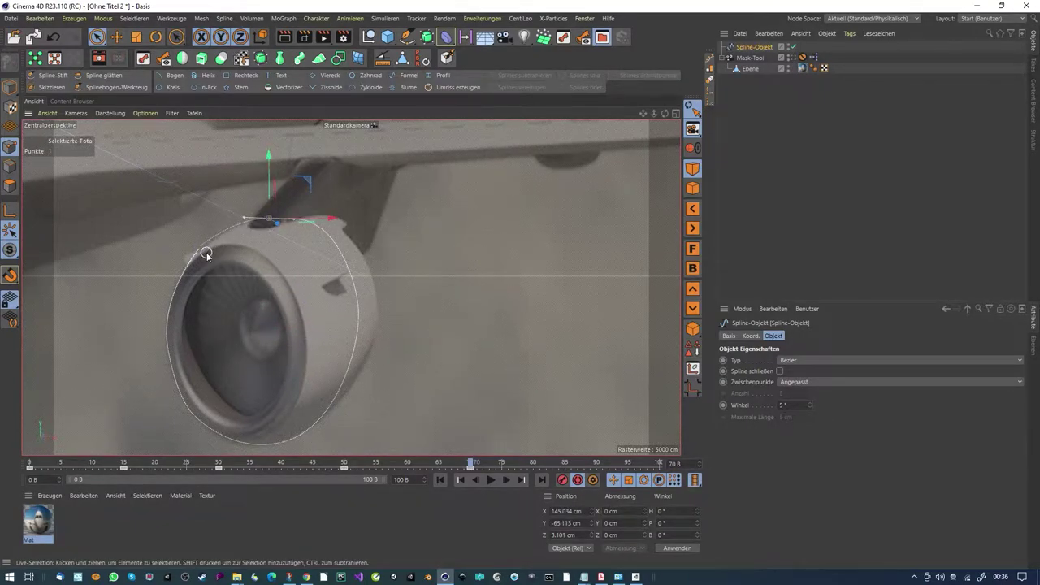
left_click(203, 253)
mouse_move(233, 213)
left_mouse_down()
mouse_move(242, 215)
mouse_move(218, 234)
mouse_move(241, 208)
left_mouse_up()
Step: Close the Spline-Objekt with Spline schließen and refine its upper fuselage-side point against the engine's edge
left_click(780, 370)
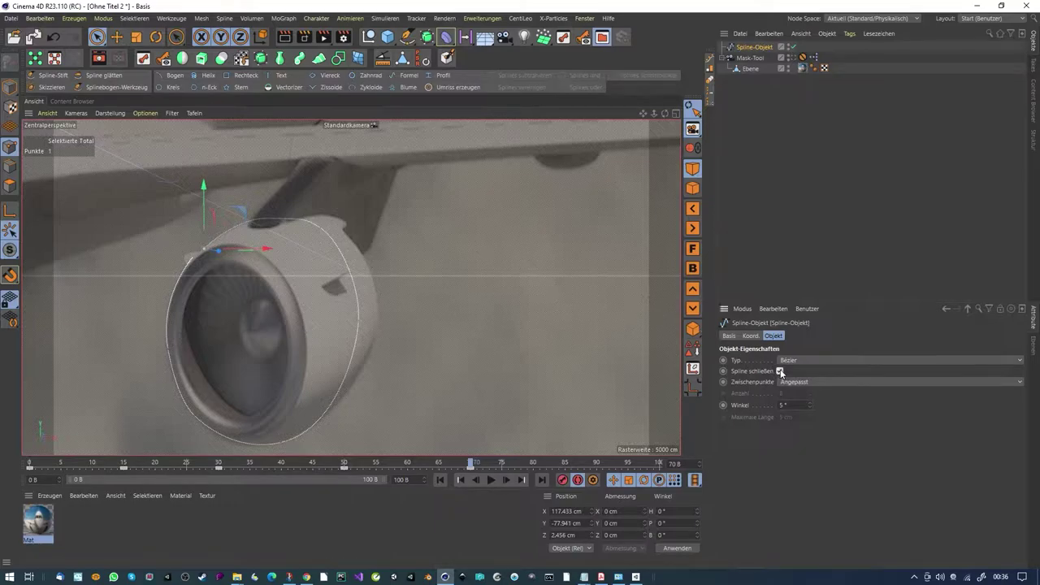
scroll(200, 252, "up", 4)
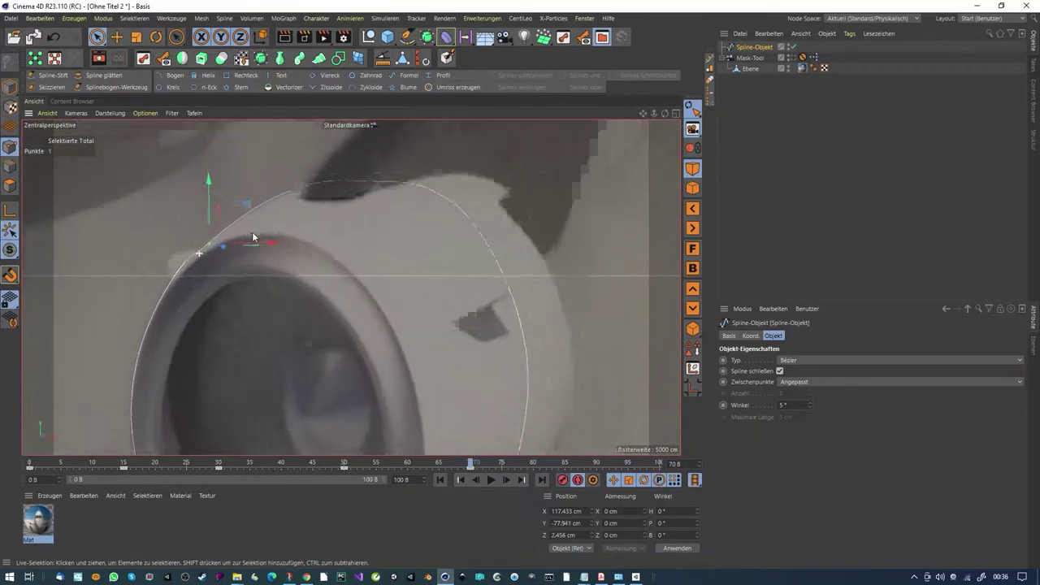
scroll(268, 232, "down", 2)
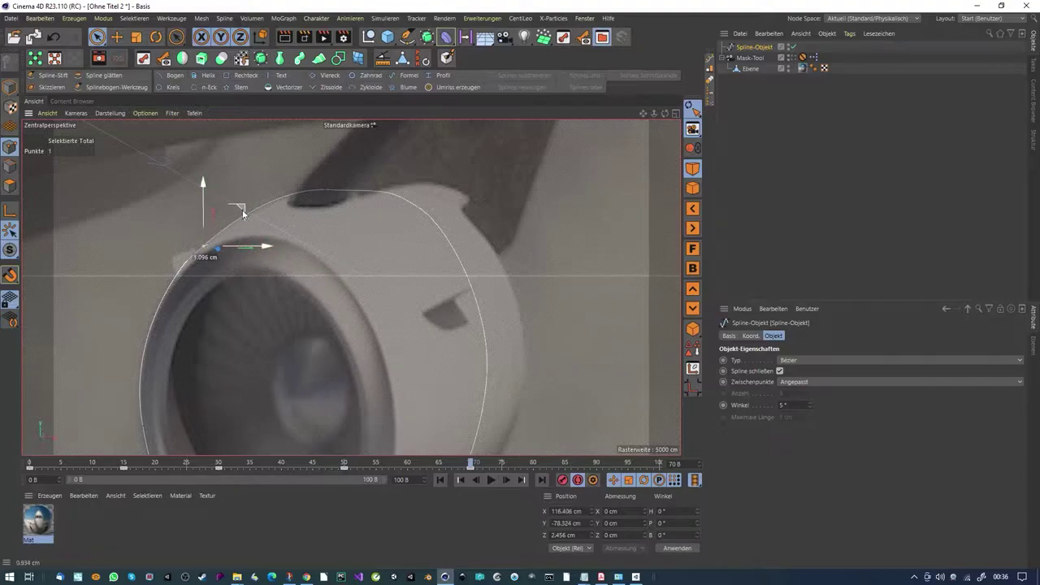
left_click_drag(353, 234, 329, 222, "alt")
left_click(322, 181)
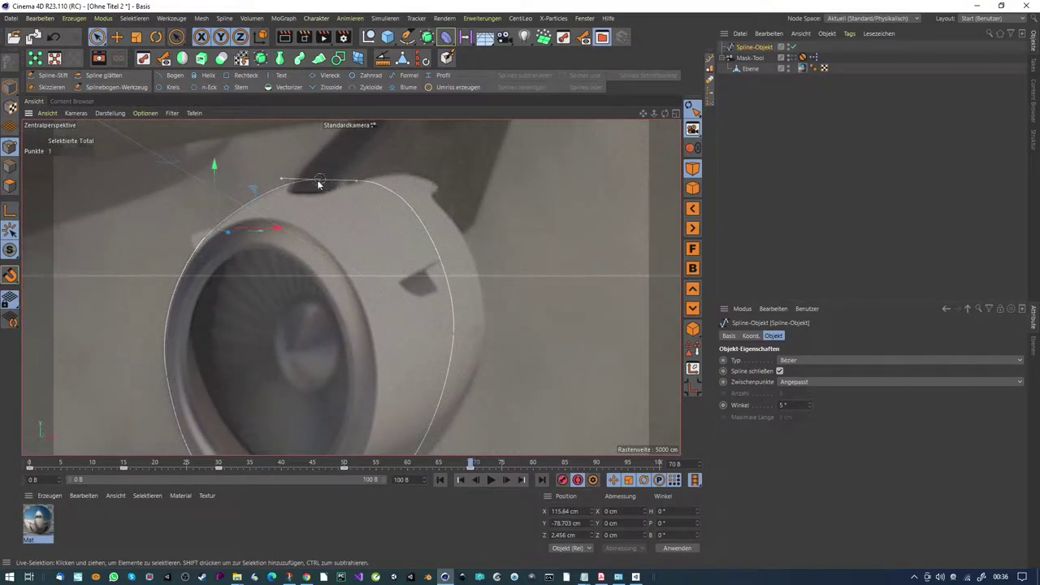
scroll(370, 223, "down", 3)
middle_click_drag(344, 228, 335, 211, "alt")
Step: Move the spline's two wingtip-side points outward to the engine casing's rear and upper edges at frame 70
left_click(394, 200)
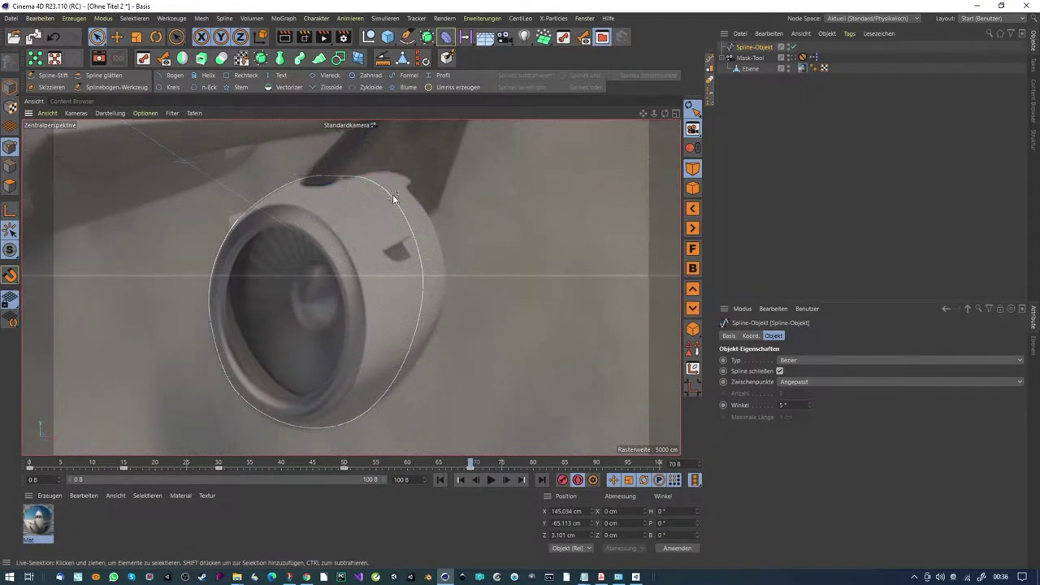
key("ctrl+z")
key("ctrl+z")
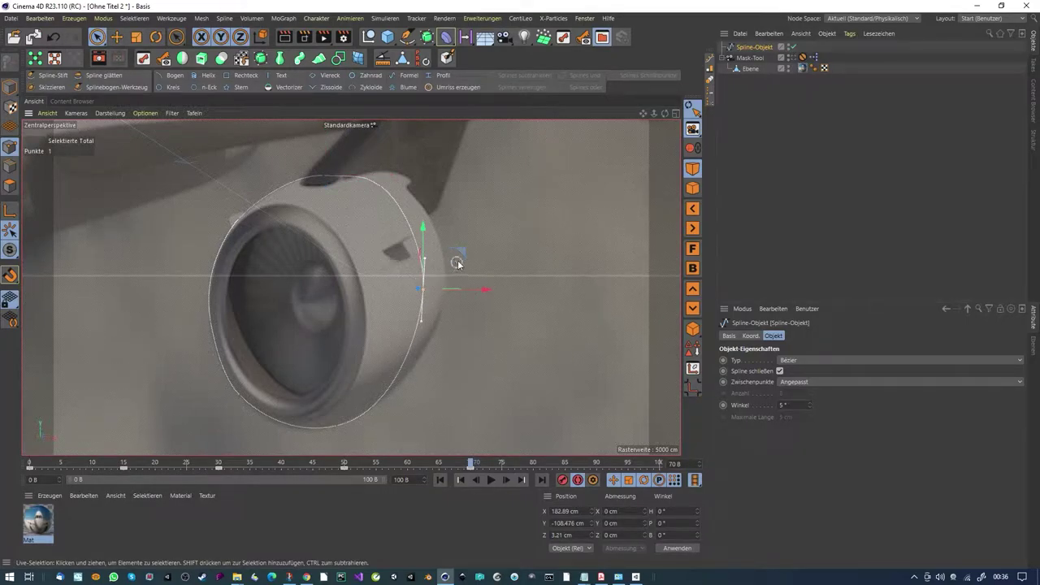
left_click_drag(457, 262, 487, 248)
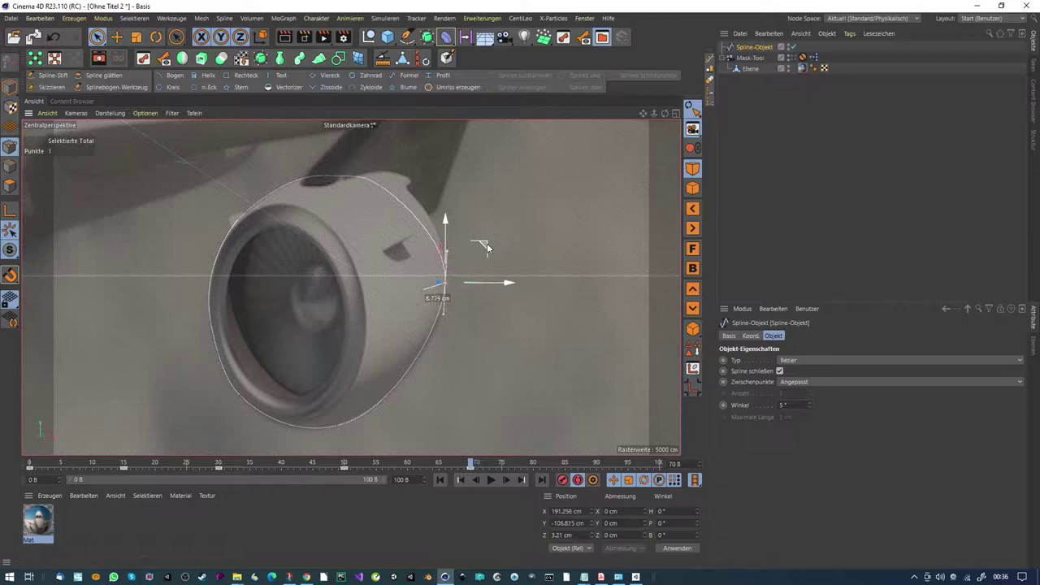
left_click(380, 185)
left_click_drag(413, 160, 436, 143)
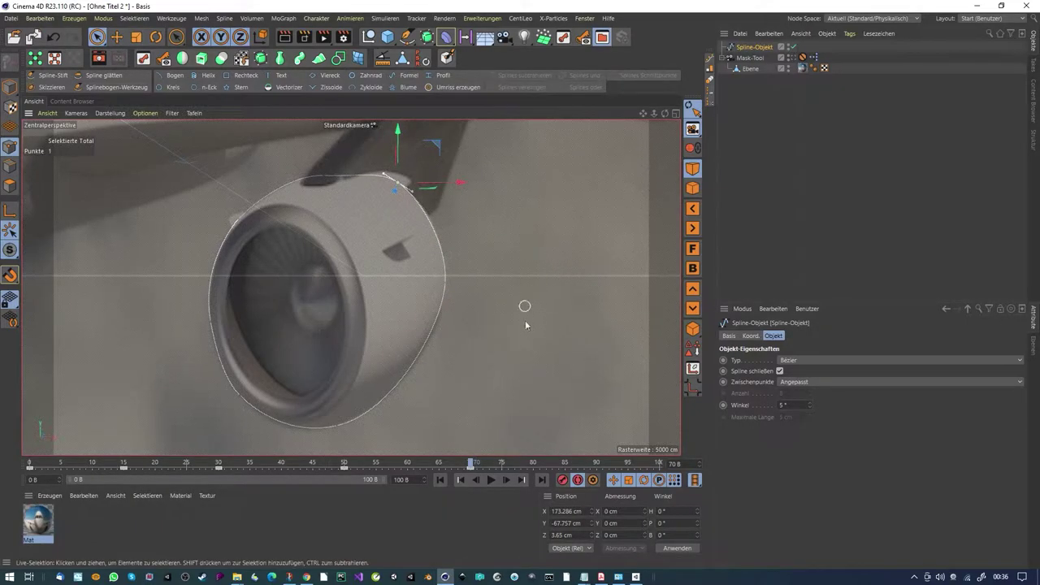
Step: At frame 80, select all points of the Spline-Objekt and move the whole spline onto the engine
left_click_drag(472, 464, 534, 470)
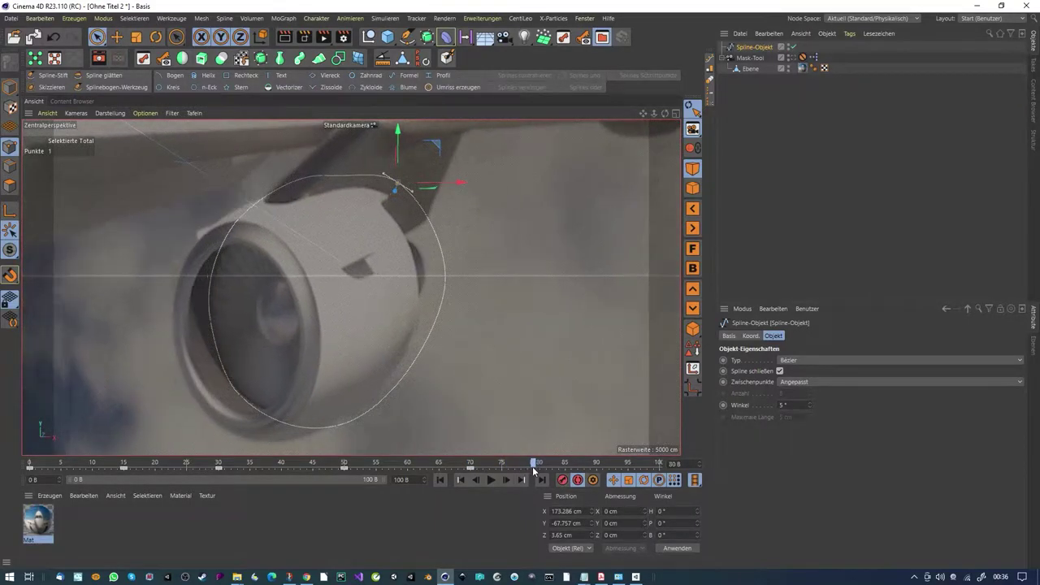
key("ctrl+a")
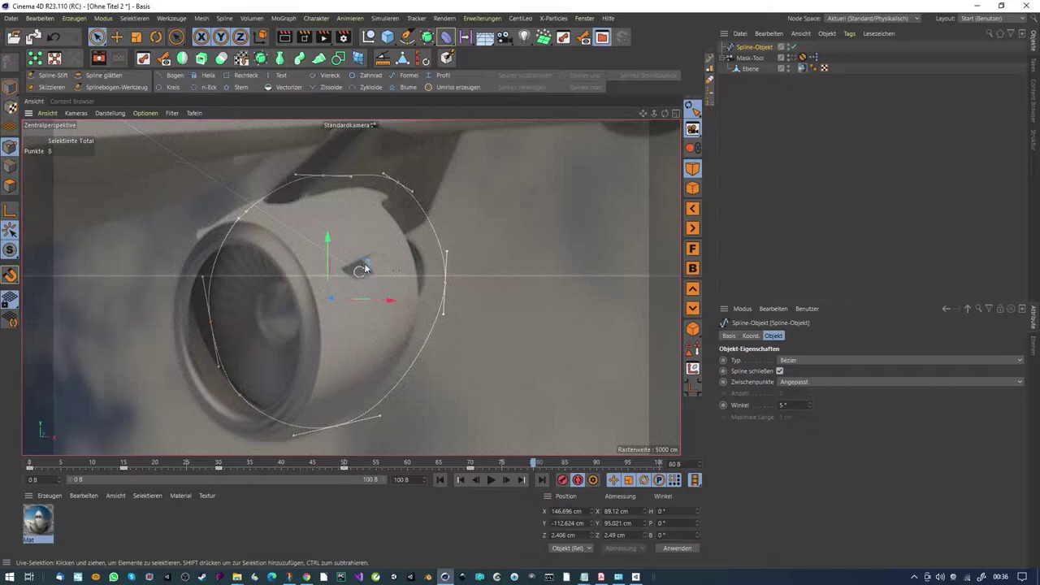
left_click_drag(370, 263, 338, 278)
Step: Move the spline's middle fuselage-side point out to the intake ring's edge and align the upper fuselage-side point at frame 80
left_click(187, 333)
left_click(221, 302)
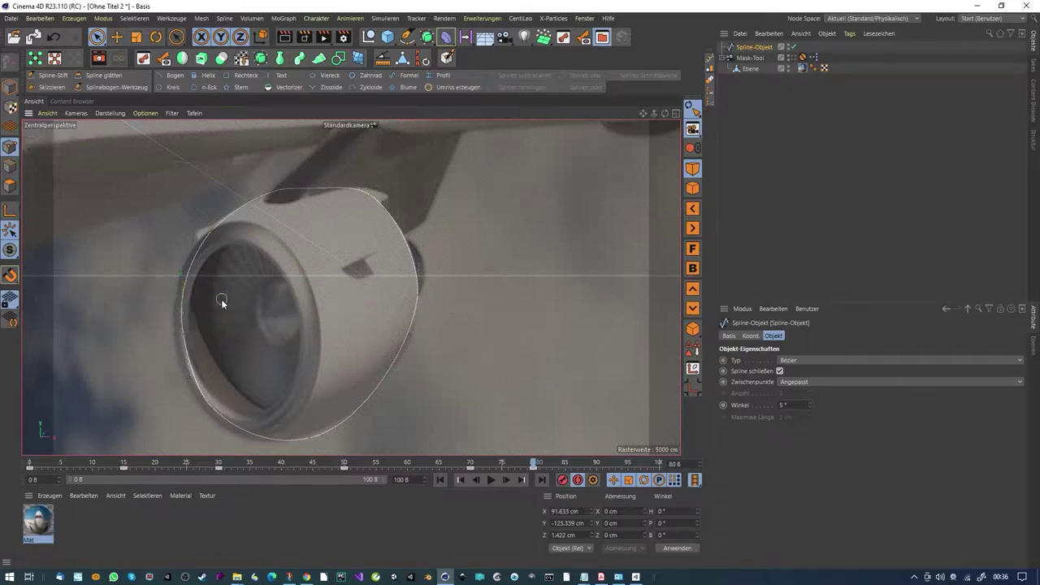
key("space")
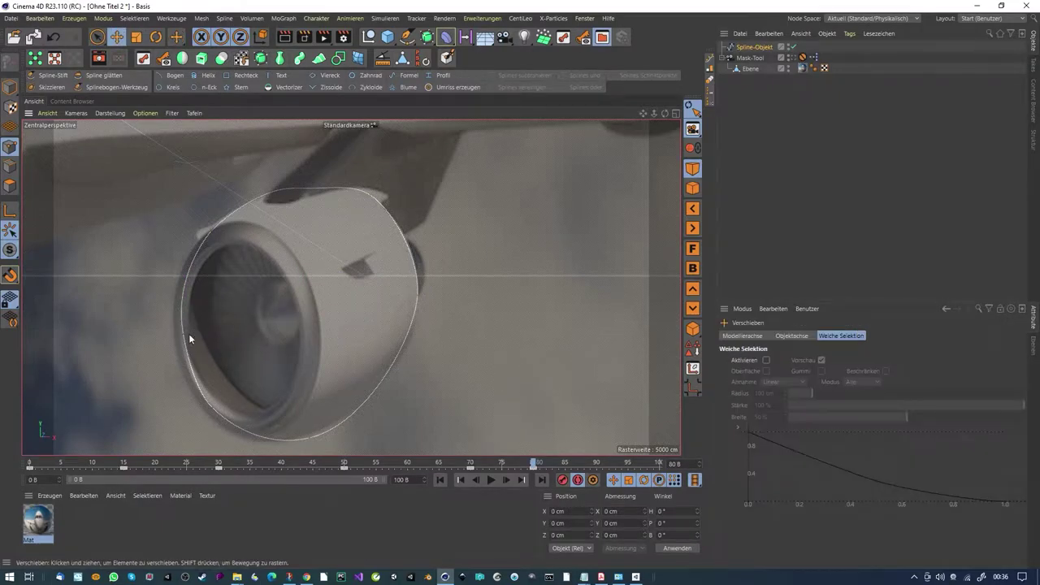
left_click_drag(183, 332, 182, 337)
left_click(184, 287)
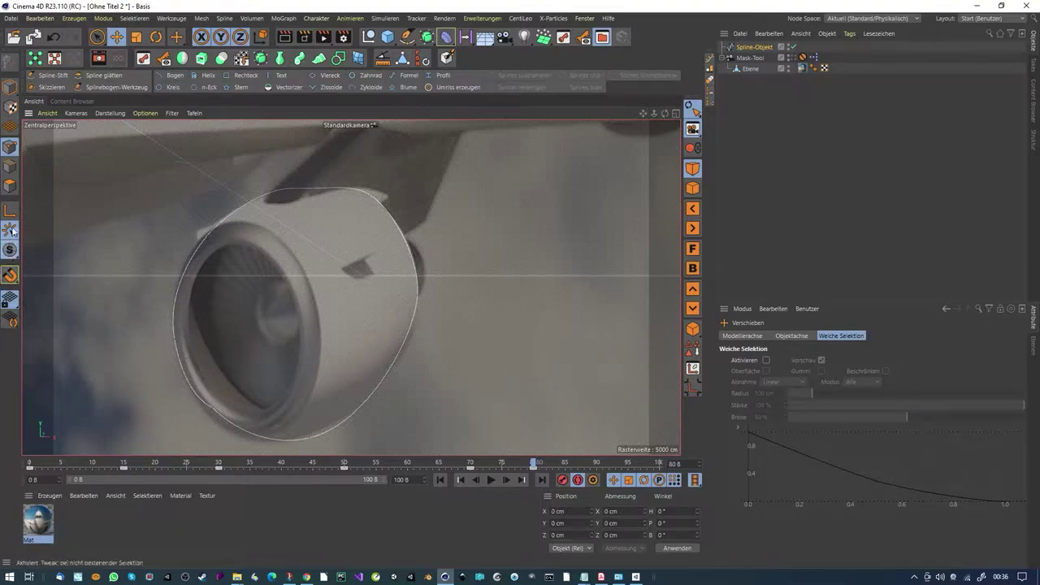
left_click(210, 233)
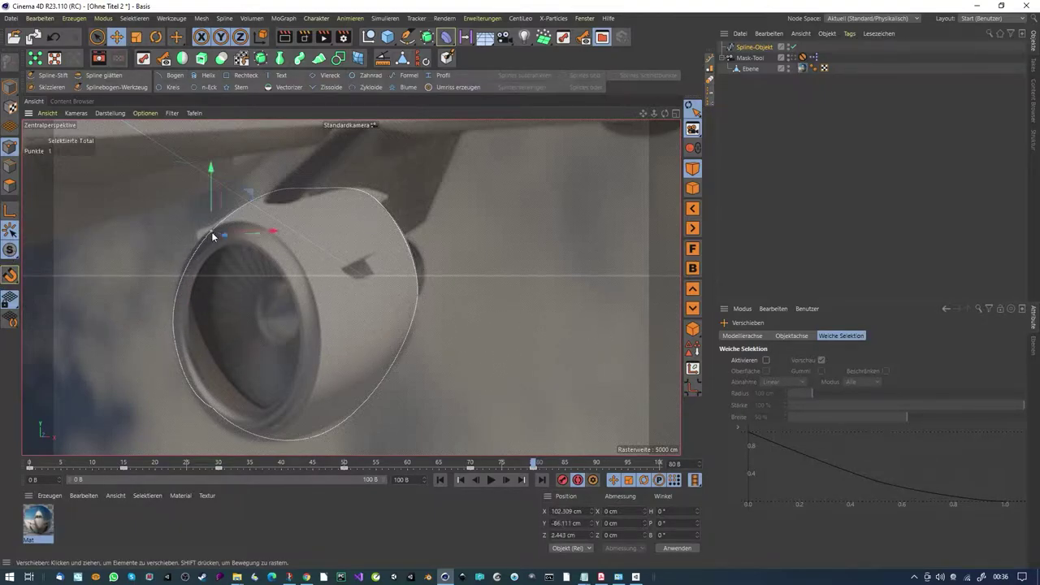
Step: Fit the spline's bottom, lower fuselage-side and rear points to the engine's outline at frame 80
left_click_drag(310, 436, 307, 441)
left_click(209, 405)
left_click(332, 381)
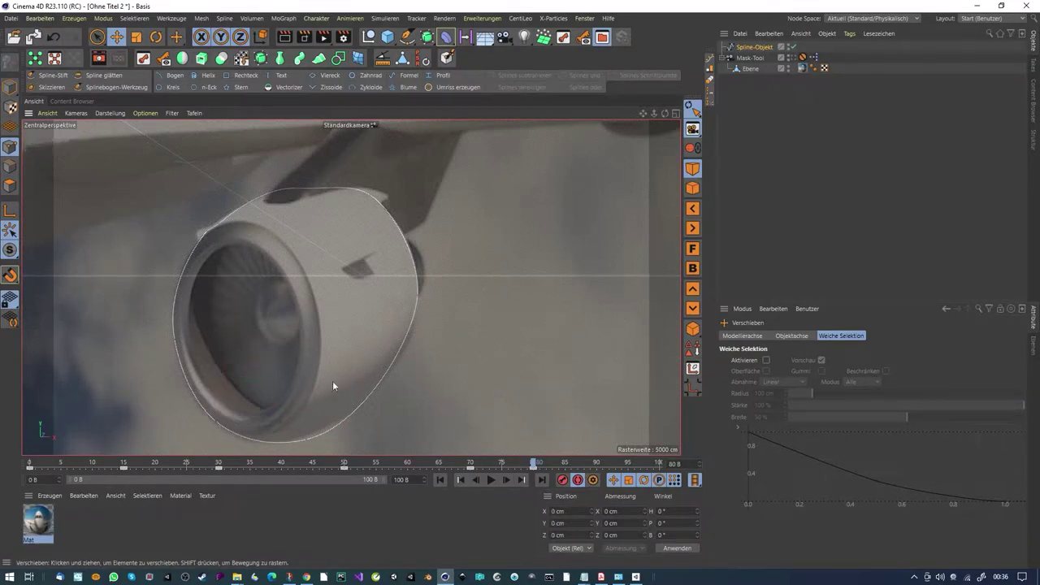
left_click(417, 295)
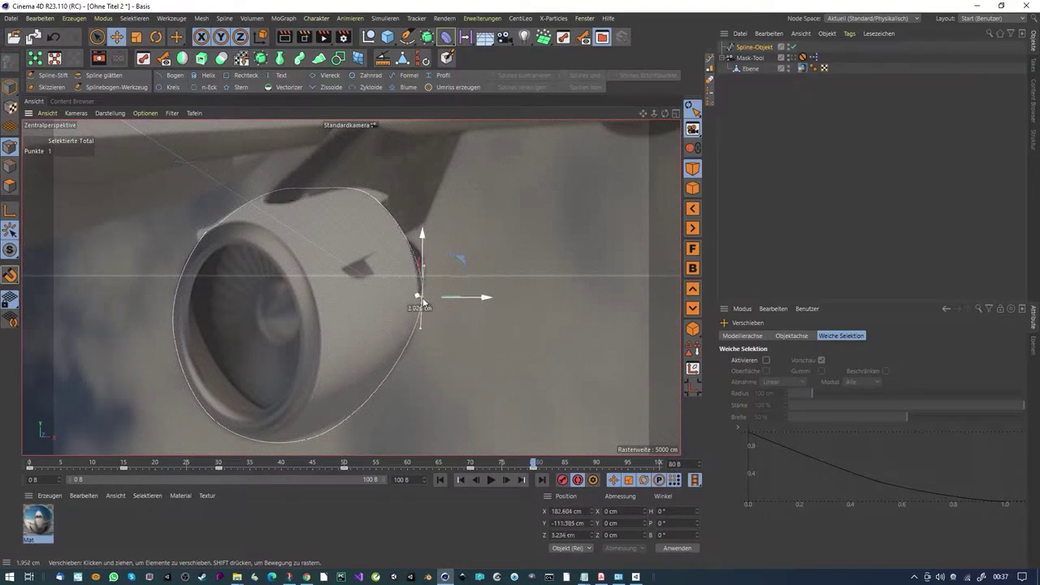
left_click_drag(423, 301, 422, 302)
Step: At frame 95, select all spline points and shift the whole spline sideways onto the engine
left_click_drag(534, 464, 629, 465)
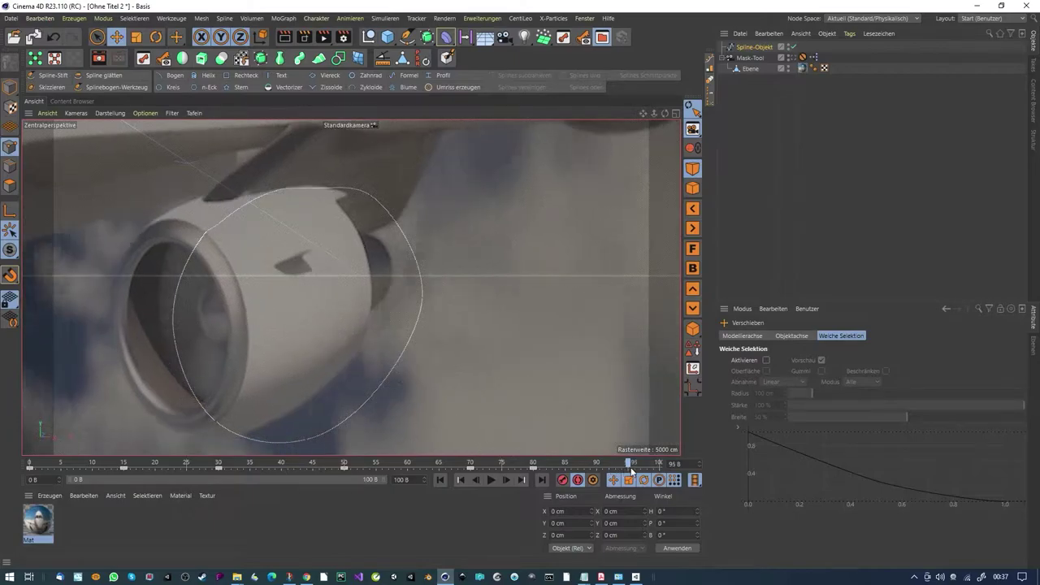
key("ctrl+a")
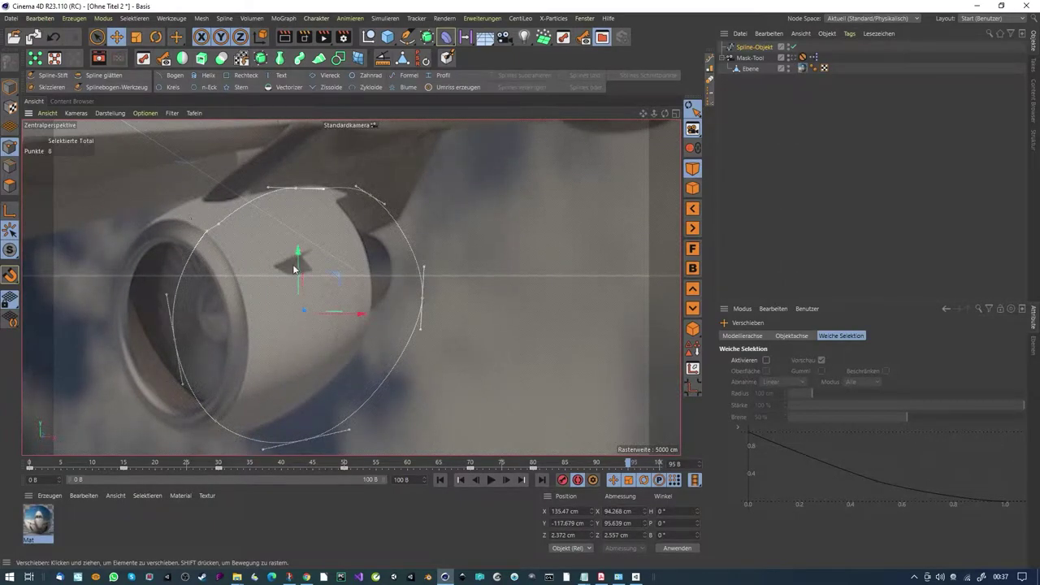
left_click_drag(333, 273, 286, 274)
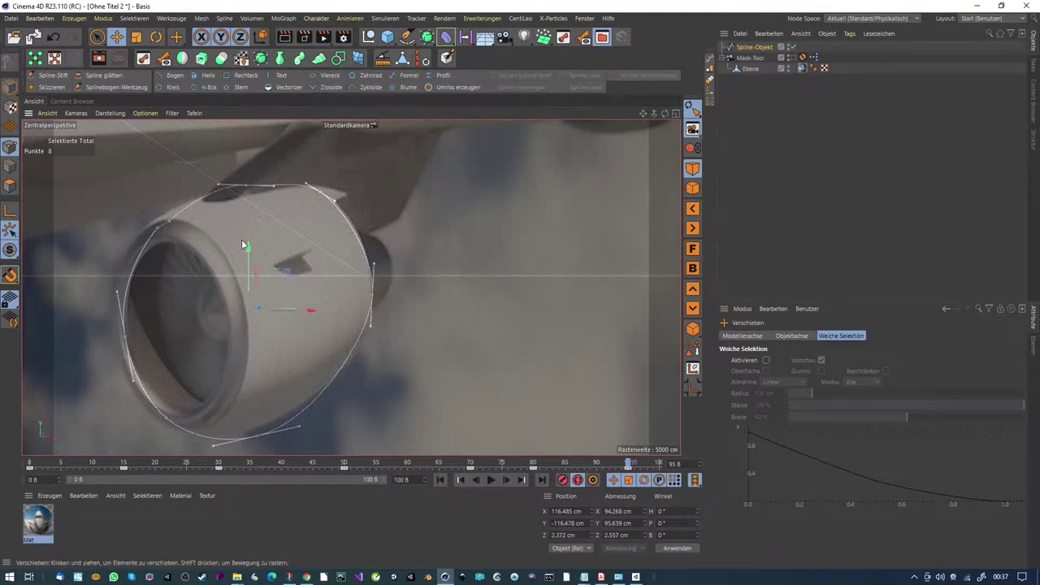
Step: Fit the spline's fuselage-side and bottom points to the intake ring and the engine's underside at frame 95
left_click(169, 221)
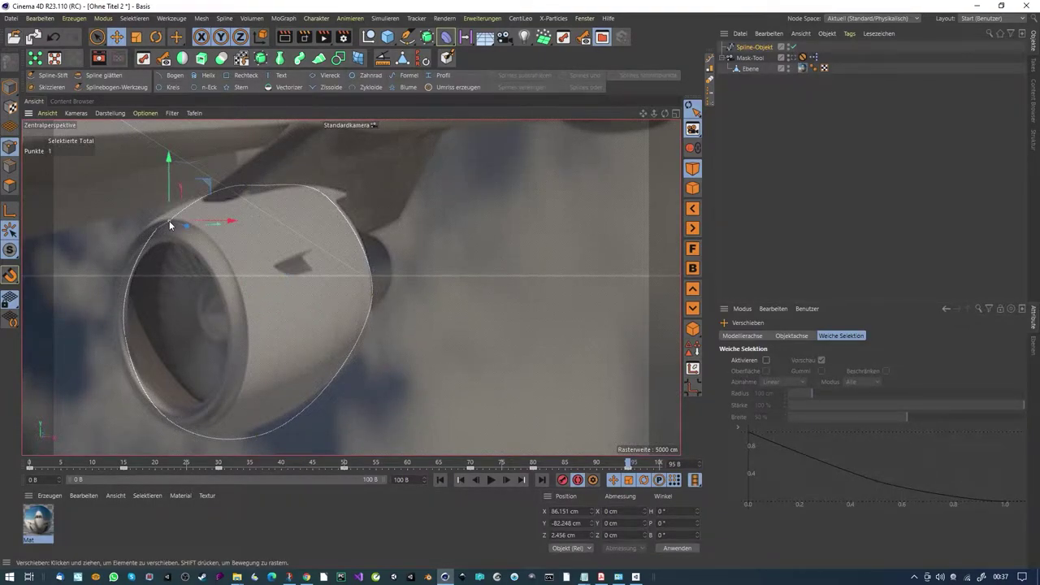
left_click_drag(169, 220, 119, 341)
left_click(191, 395)
left_click_drag(255, 435, 244, 433)
left_click(187, 421)
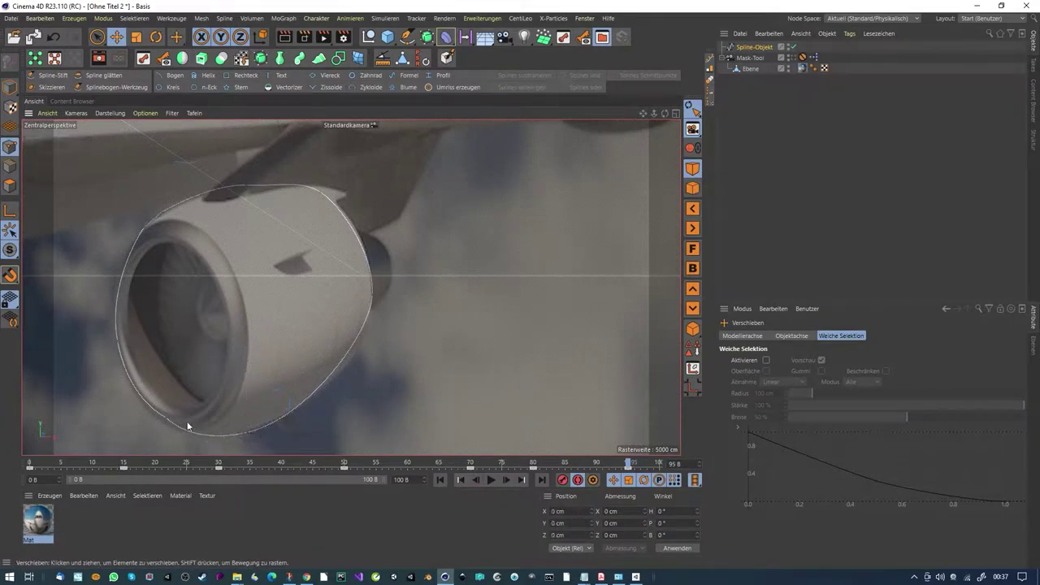
left_click_drag(168, 419, 165, 422)
left_click(192, 404)
Step: Move the spline's rear and upper rear points outward to the engine casing's edge at frame 95
left_click_drag(373, 300, 377, 297)
left_click(335, 199)
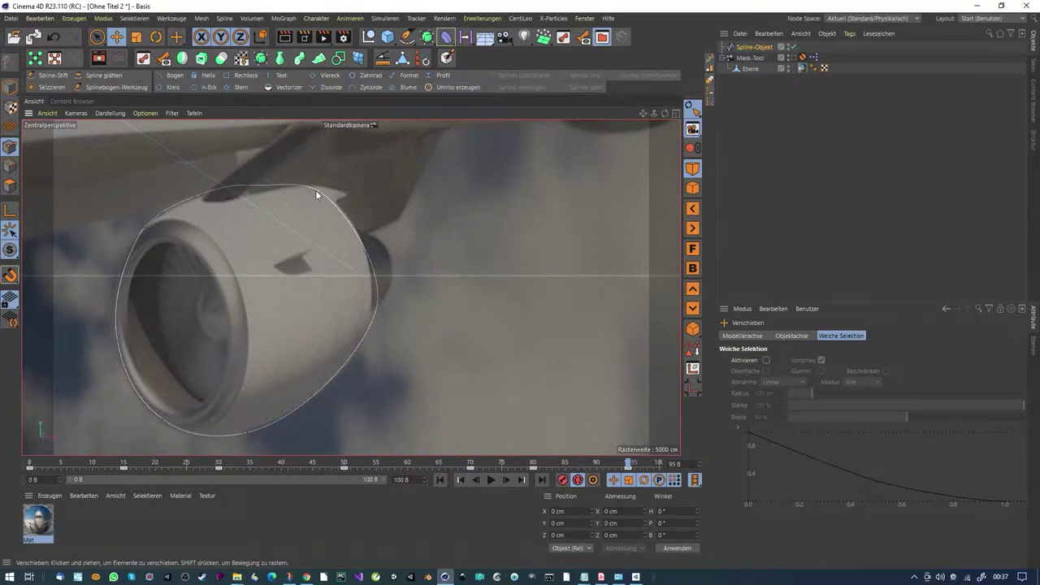
left_click_drag(320, 192, 340, 195)
left_click(572, 446)
Step: At frame 100, select all spline points and shift the whole spline onto the engine
left_click_drag(628, 463, 658, 463)
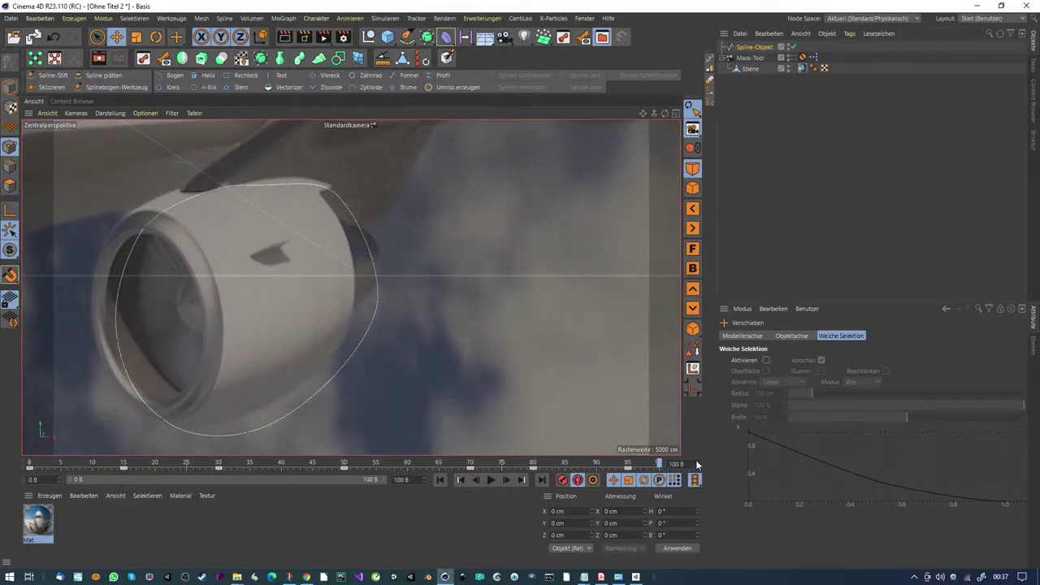
key("ctrl+a")
left_click_drag(286, 269, 265, 267)
left_click(252, 230)
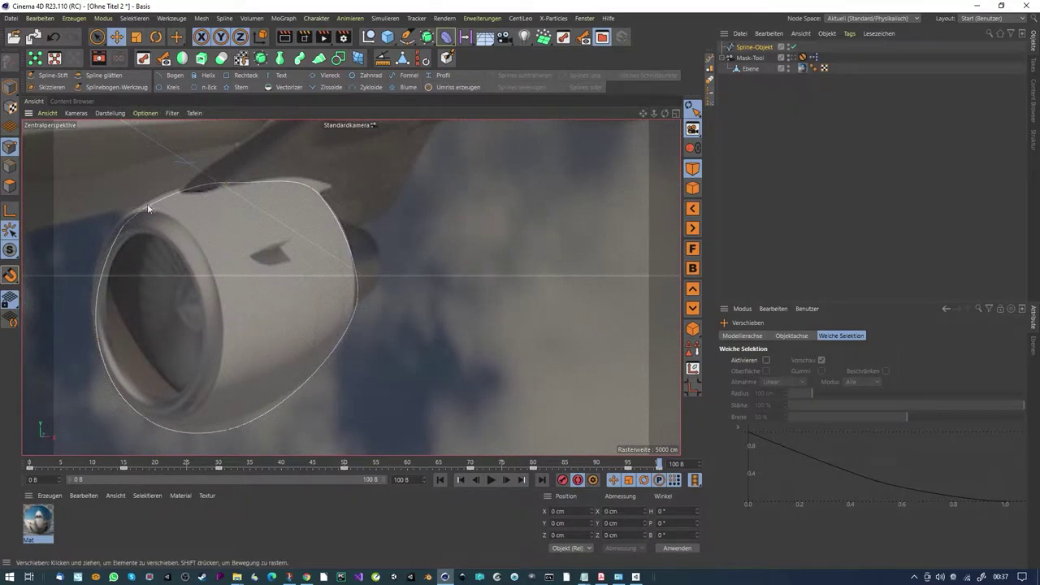
Step: Fit the spline's fuselage-side and bottom points to the intake ring and the engine's underside at frame 100
left_click(137, 210)
left_click_drag(137, 206, 120, 227)
left_click(117, 239)
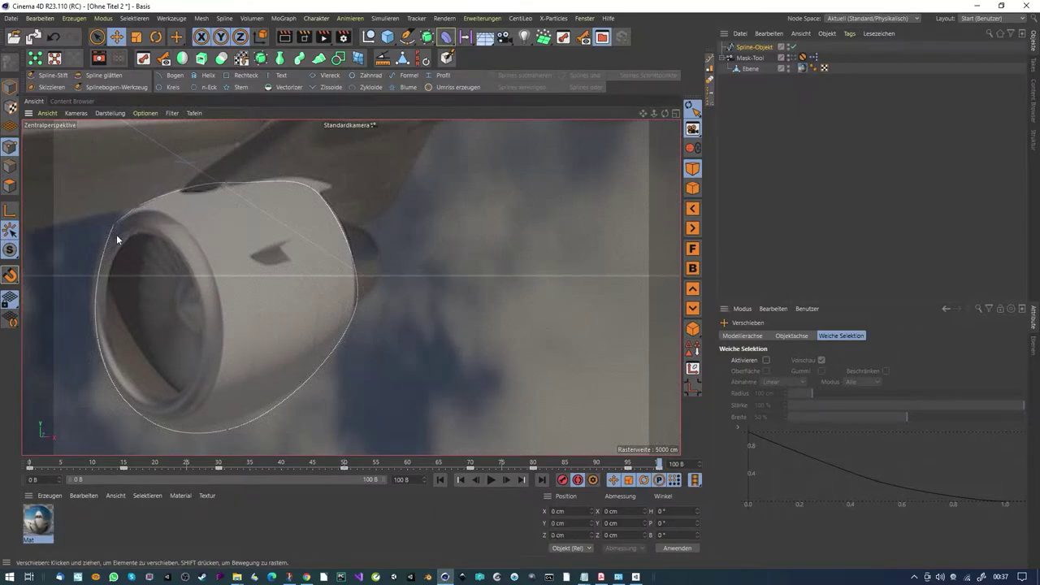
left_click(99, 339)
left_click(177, 398)
left_click_drag(229, 429, 225, 424)
left_click(193, 410)
left_click_drag(144, 415, 142, 418)
left_click(187, 403)
Step: Adjust the spline's rear point to the engine casing's rear edge at frame 100
left_click_drag(356, 297, 360, 297)
left_click(343, 245)
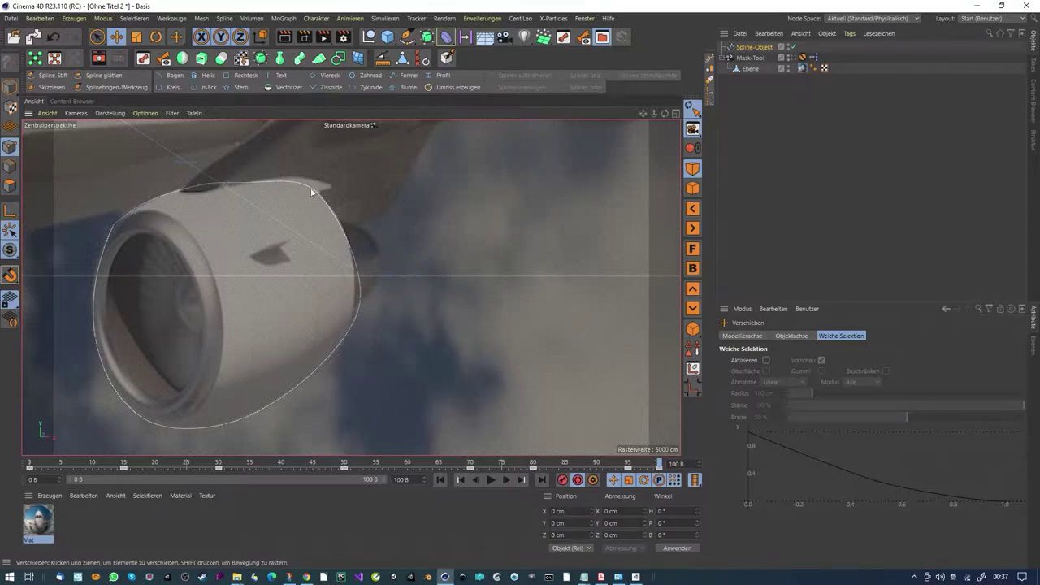
left_click_drag(359, 297, 352, 302)
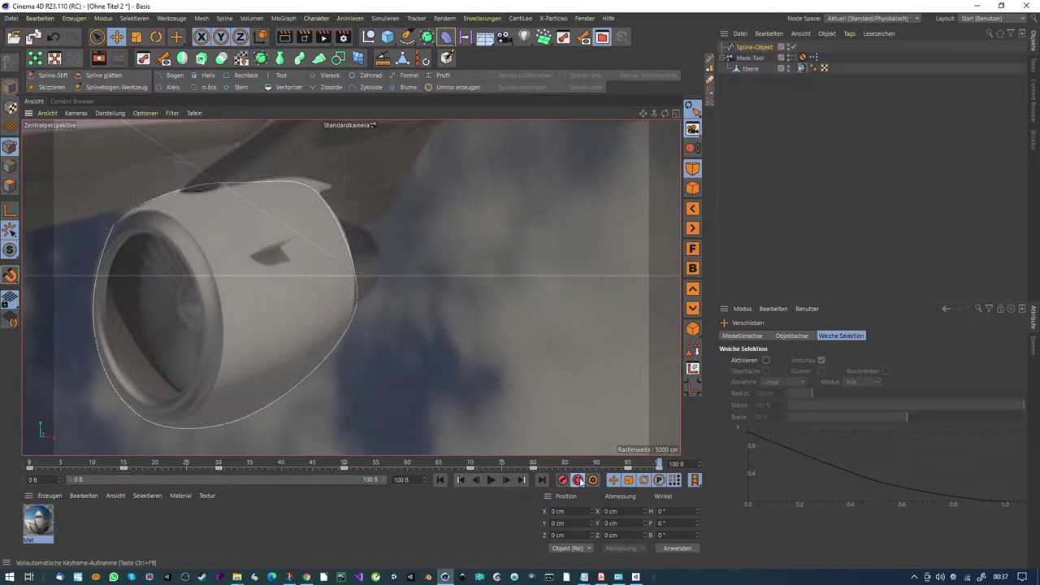
Step: Return to frame 30 and move the Spline-Objekt's middle fuselage-side and bottom points inward to the engine's outline
left_click_drag(659, 464, 298, 445)
left_click_drag(273, 447, 215, 464)
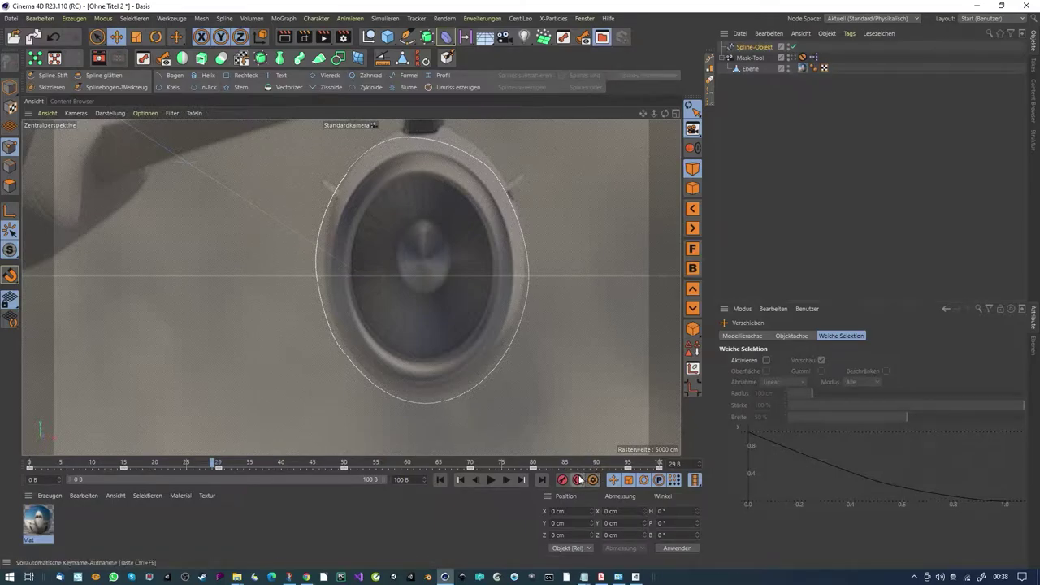
left_click_drag(215, 464, 219, 464)
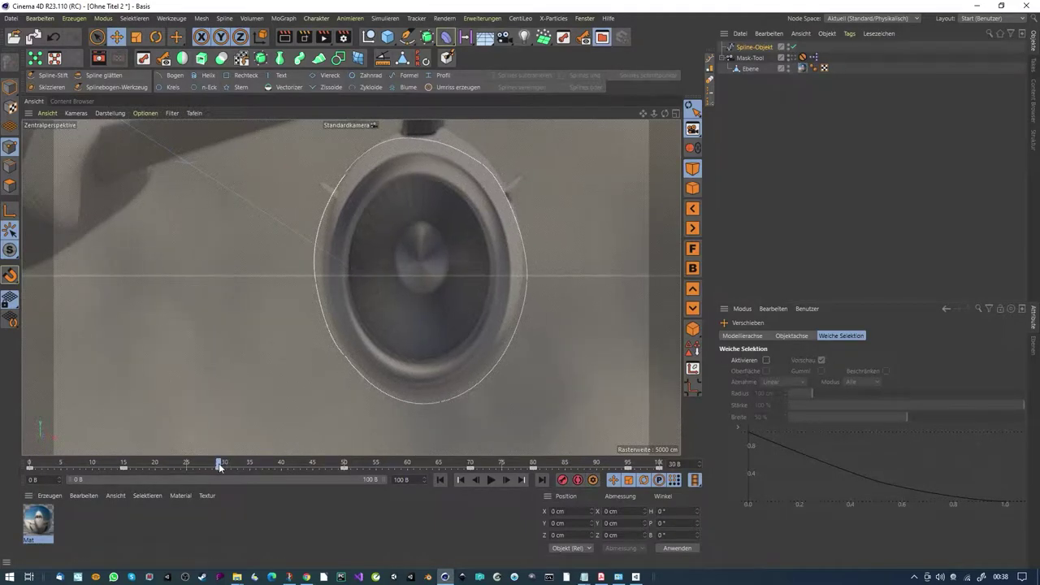
left_click(754, 47)
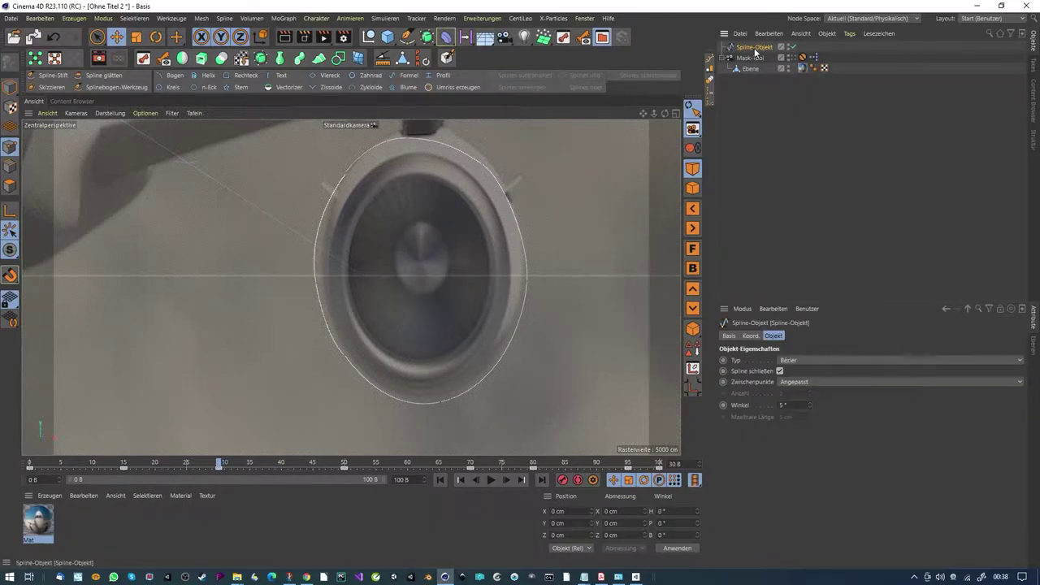
left_click_drag(317, 284, 325, 286)
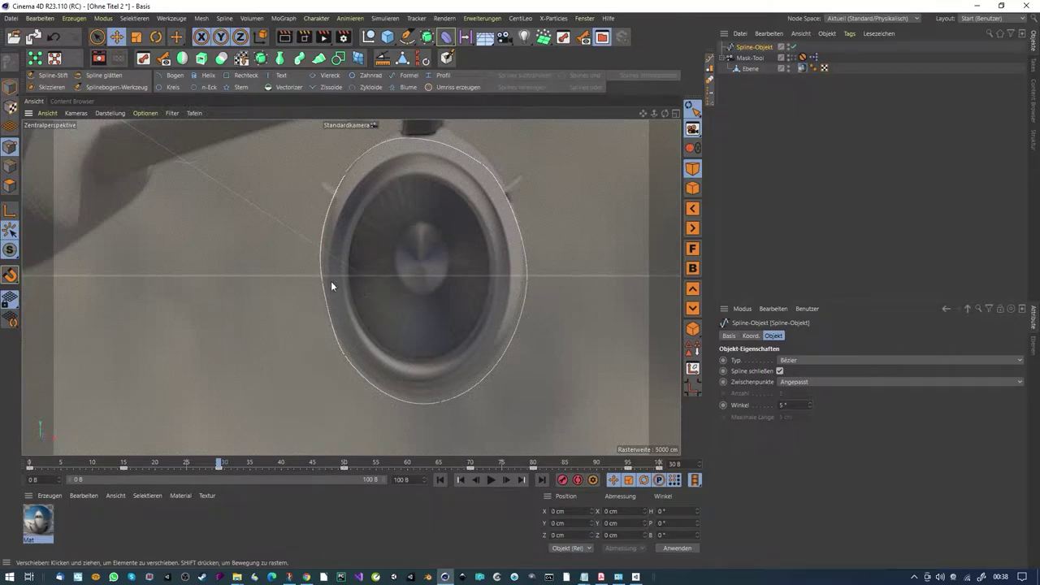
mouse_move(323, 286)
left_mouse_down()
mouse_move(284, 283)
mouse_move(273, 294)
mouse_move(325, 297)
left_mouse_up()
left_click(441, 409)
left_click_drag(443, 403, 437, 396)
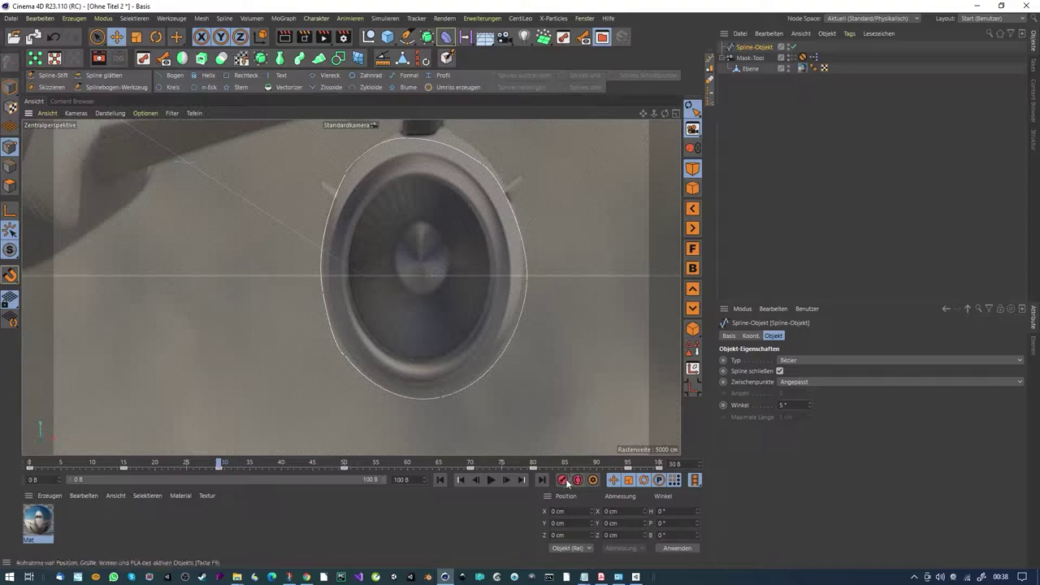
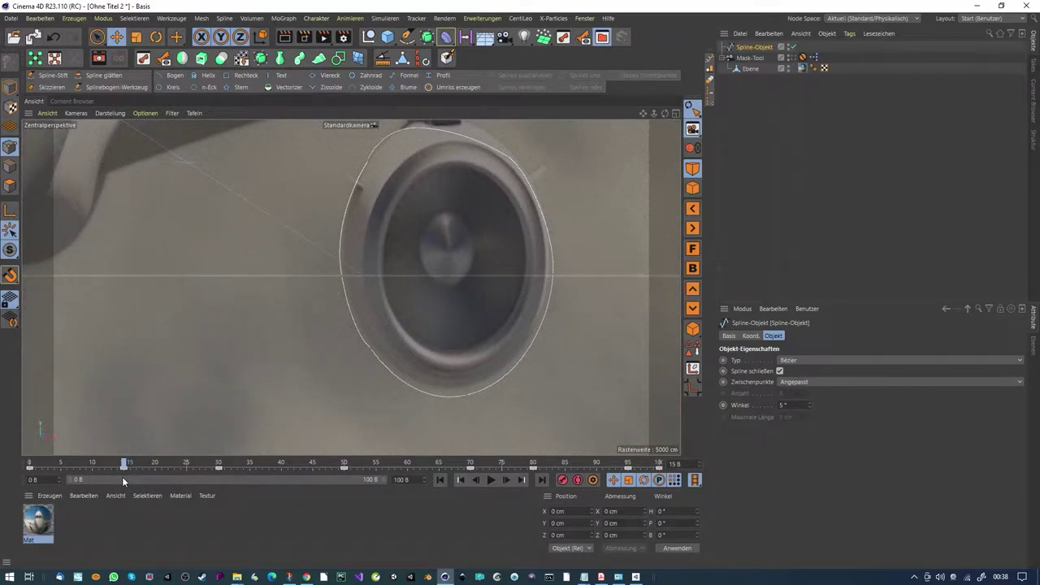
Step: Tighten the spline's bottom, wingtip-side and fuselage-side points against the engine's outline at frame 15
left_click_drag(465, 395, 467, 389)
left_click_drag(553, 275, 551, 278)
left_click(374, 239)
left_click_drag(339, 275, 344, 276)
left_click(371, 334)
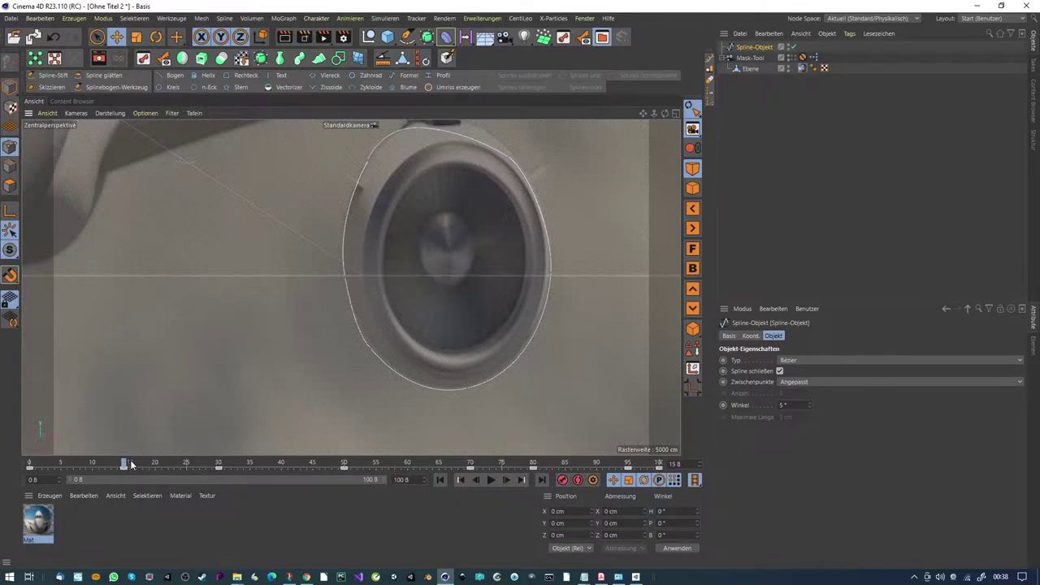
Step: At frame 30, nudge the spline's lower fuselage-side point against the engine's edge and try to smooth its kink
left_click_drag(126, 464, 216, 481)
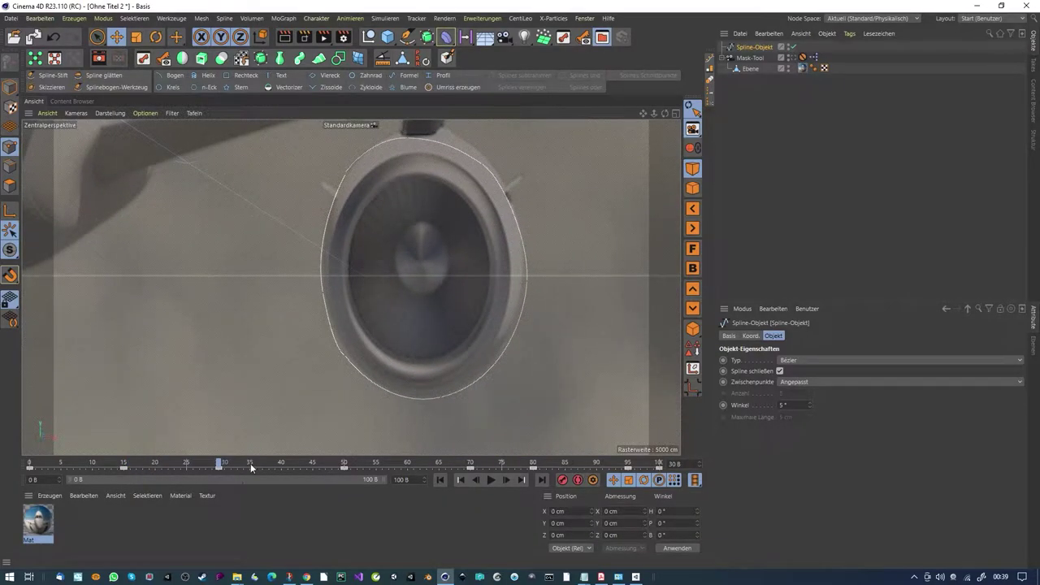
left_click(346, 352)
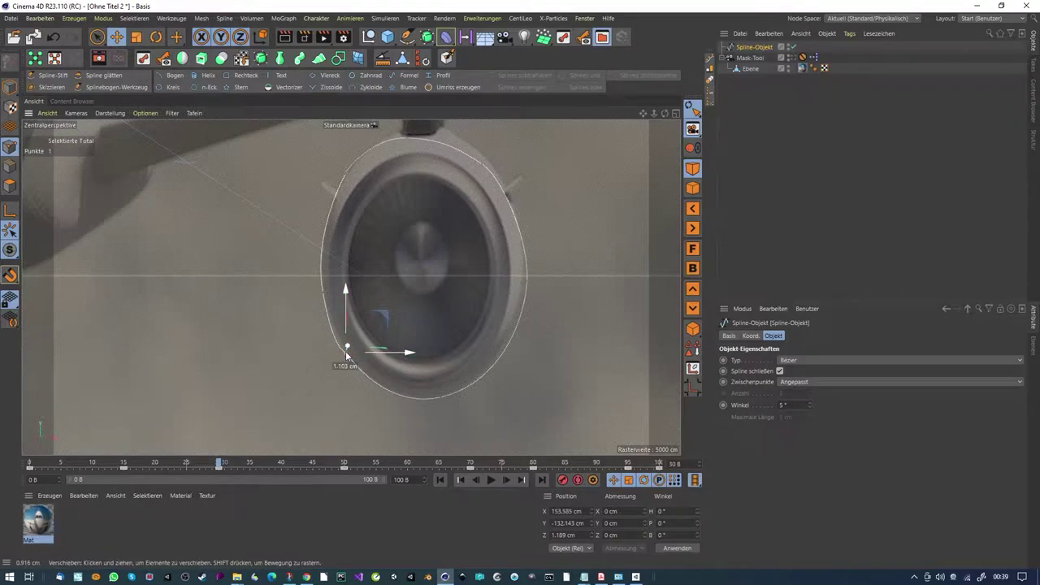
left_click(339, 344)
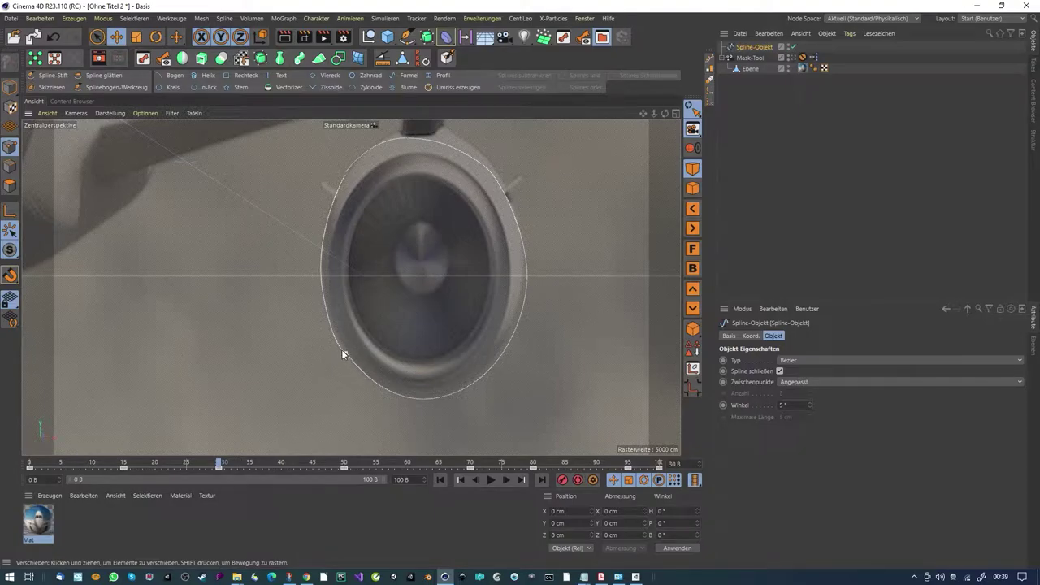
left_click(345, 353)
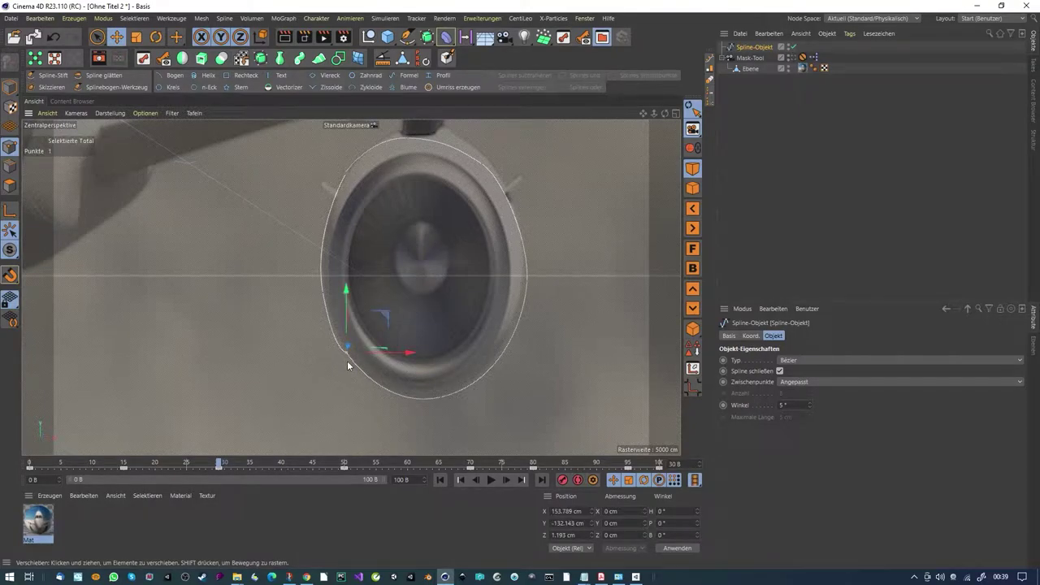
scroll(347, 360, "up", 5)
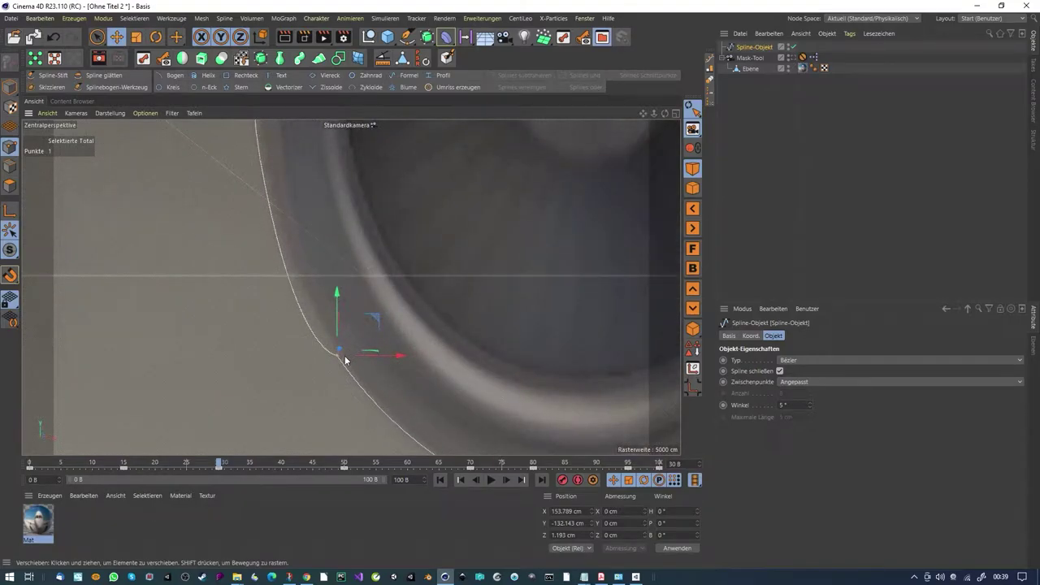
right_click(344, 360)
left_click(376, 190)
left_click(97, 37)
left_click_drag(374, 322, 327, 326)
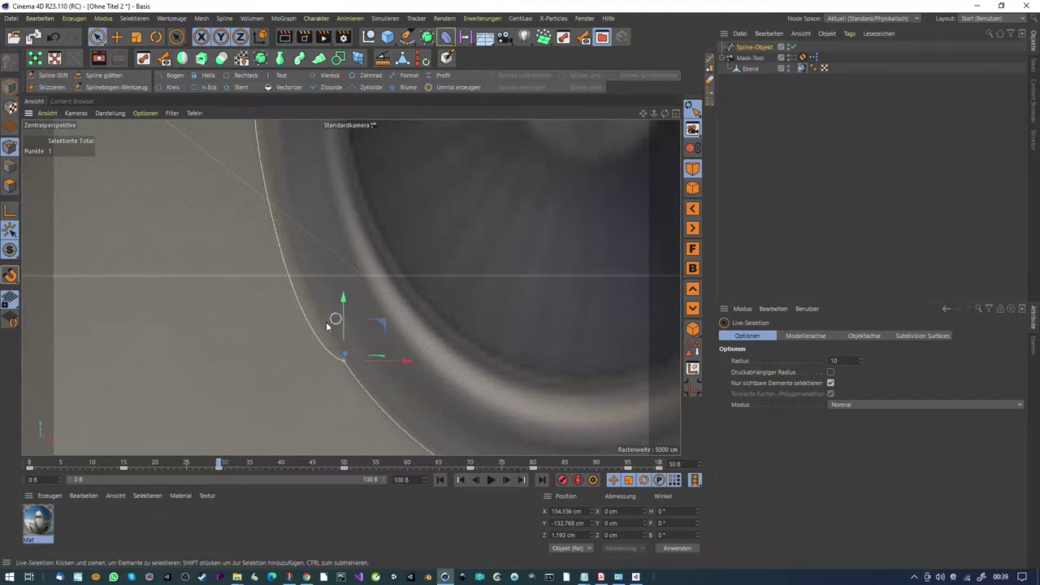
Step: Let Live Selection include non-visible elements and try hard interpolation on the spline's lower fuselage-side point at frame 30
left_click(328, 363)
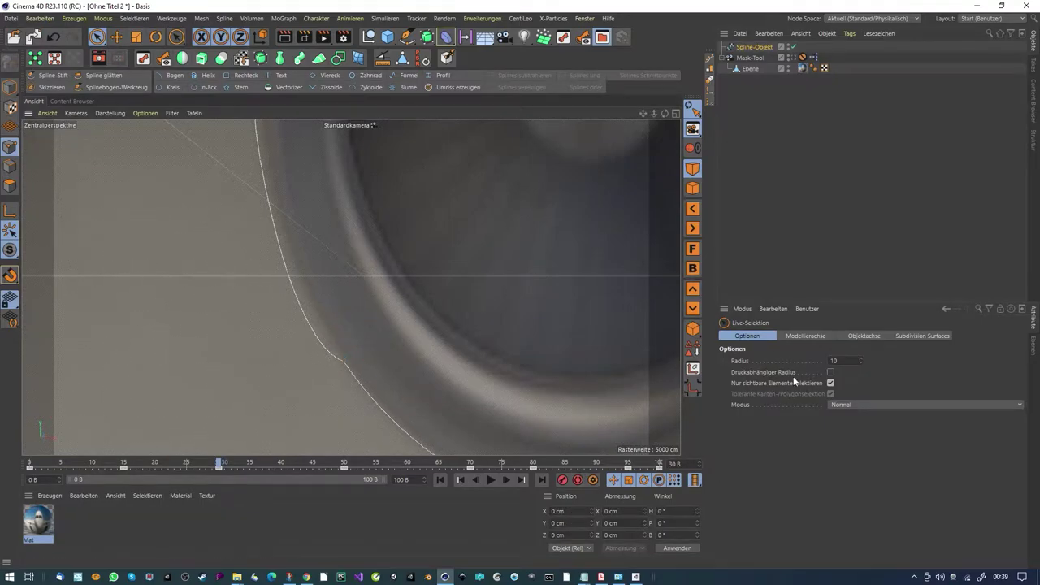
left_click(830, 383)
left_click(343, 364)
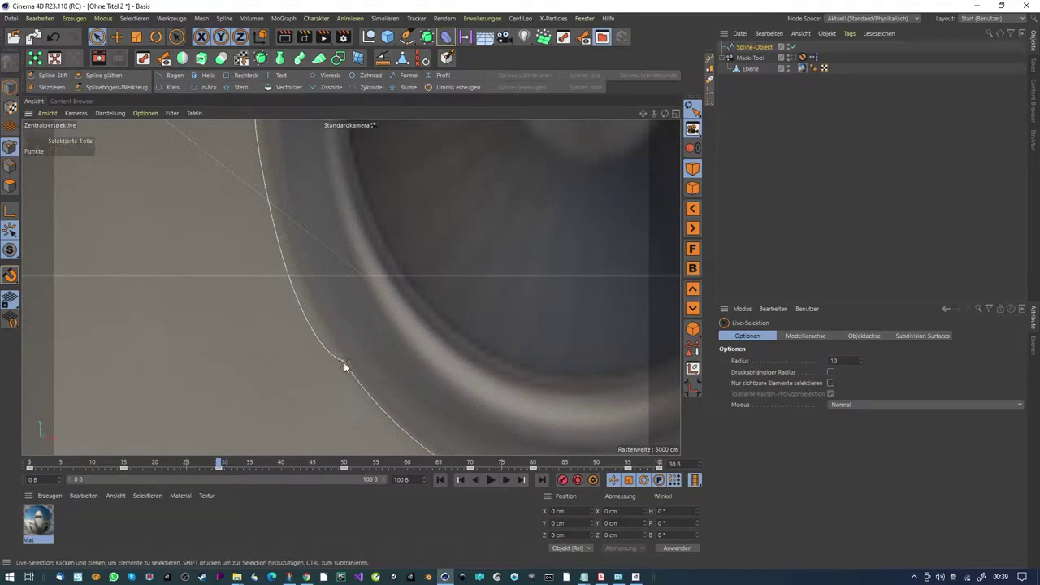
right_click(302, 362)
left_click(350, 187)
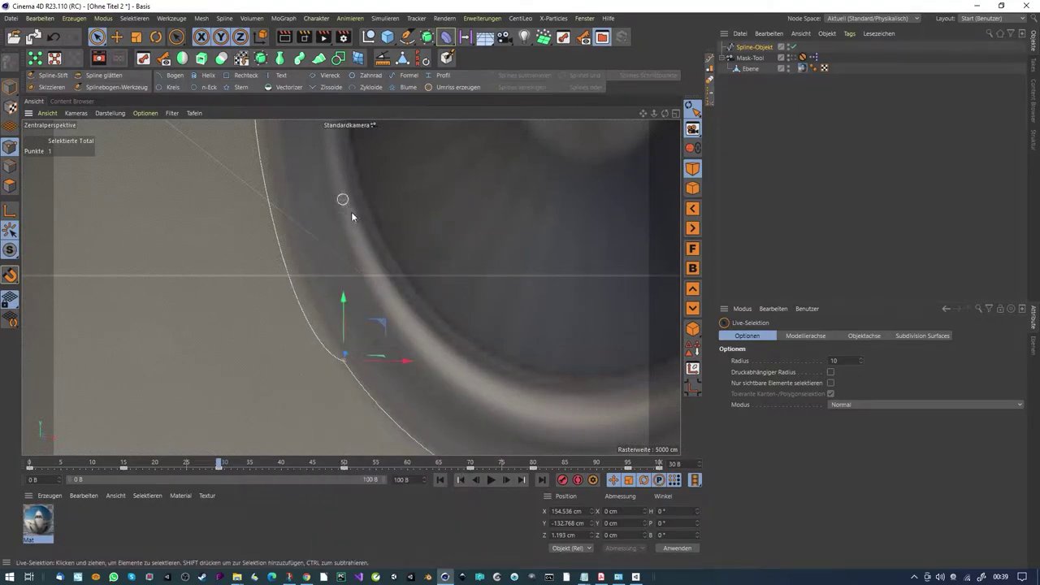
left_click(421, 421)
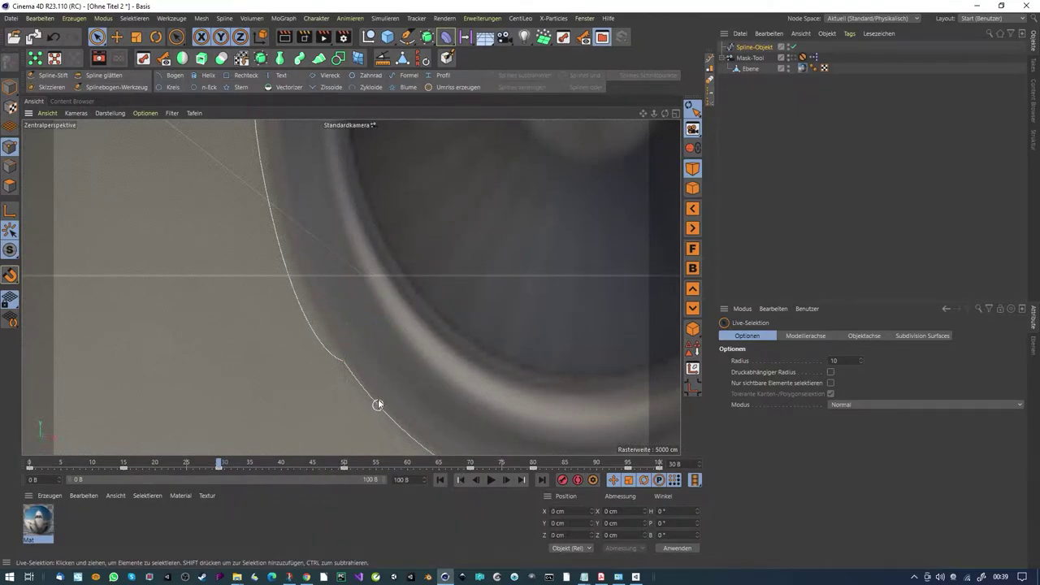
Step: Reselect the kinked lower point with Rectangle Selection, apply hard interpolation, and limit the selection tool to visible elements
left_click(343, 361)
key("0")
left_click_drag(281, 317, 399, 401)
right_click(398, 401)
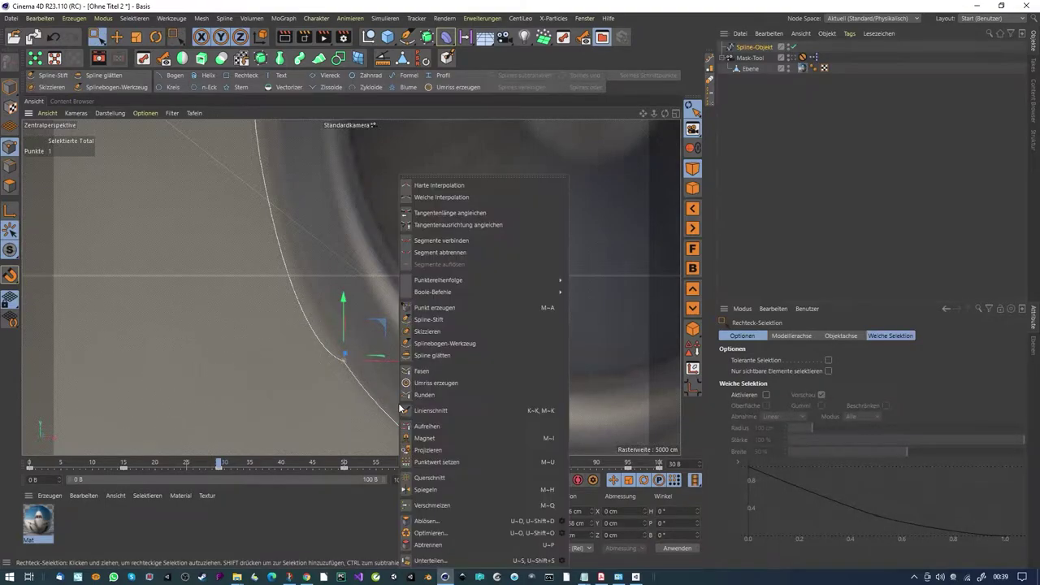
left_click(441, 186)
scroll(411, 351, "down", 2)
middle_click_drag(395, 352, 356, 346, "alt")
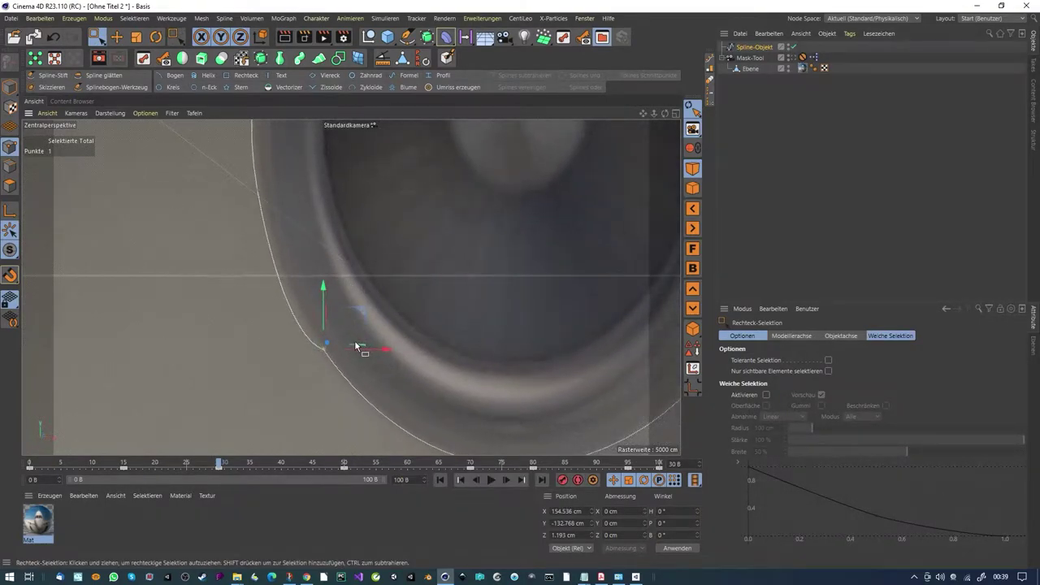
left_click(828, 370)
Step: Move the spline's wingtip-side point slightly inward against the engine's edge at frame 30
scroll(416, 335, "down", 4)
scroll(353, 371, "down", 3)
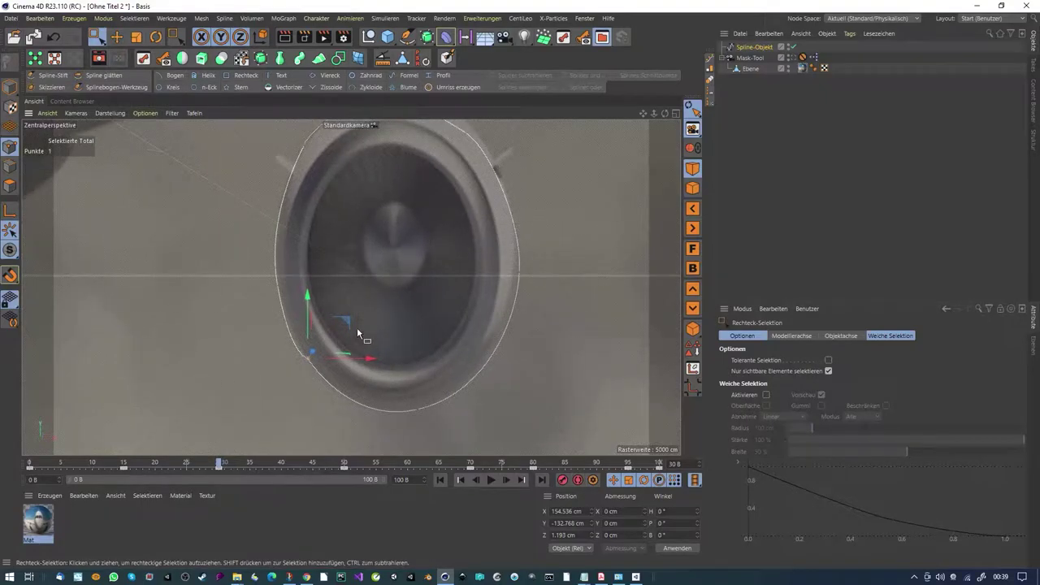
middle_click_drag(407, 408, 398, 348, "alt")
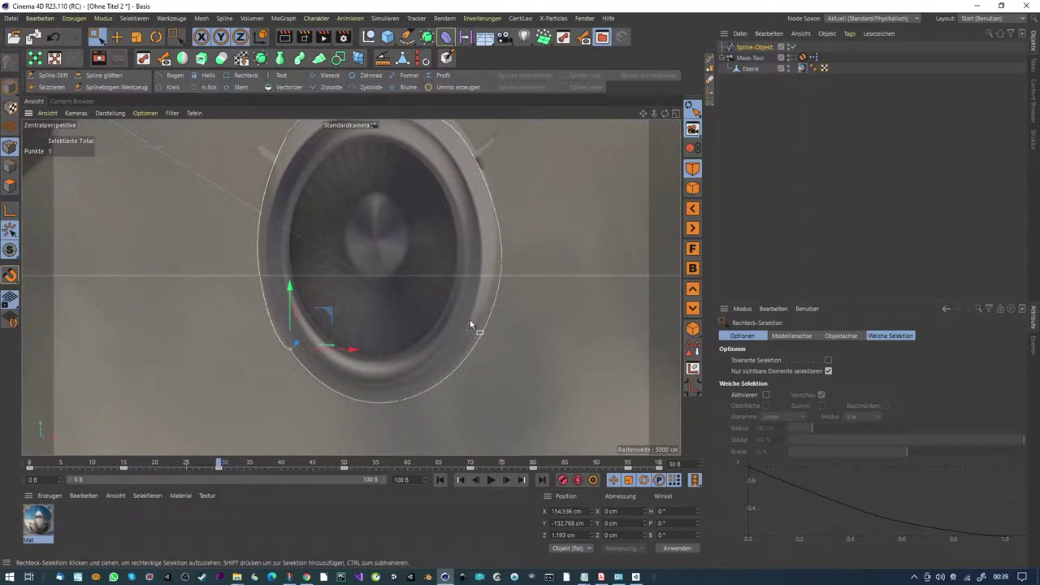
key("e")
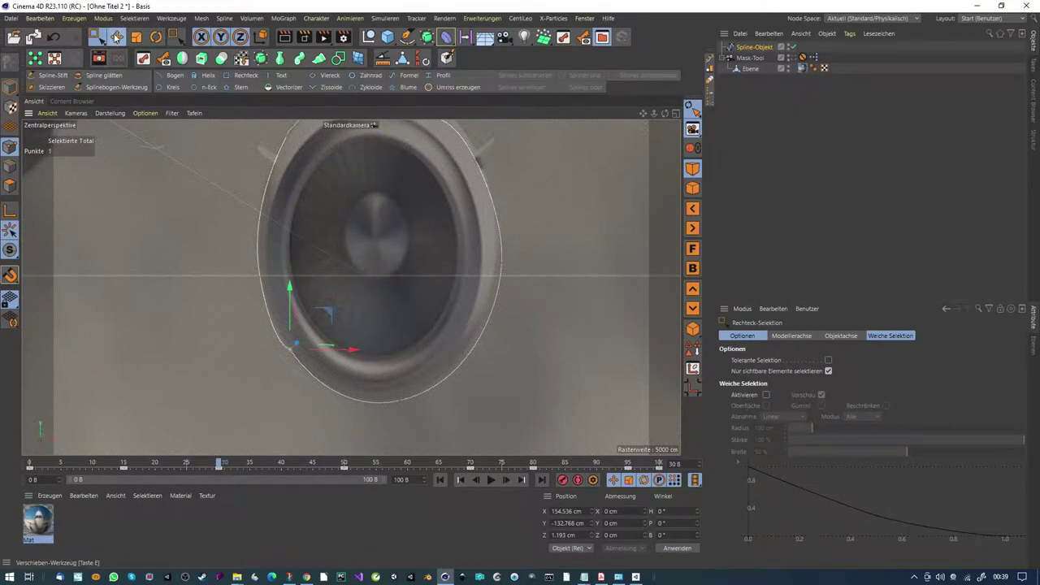
left_click(501, 260)
left_click(524, 277)
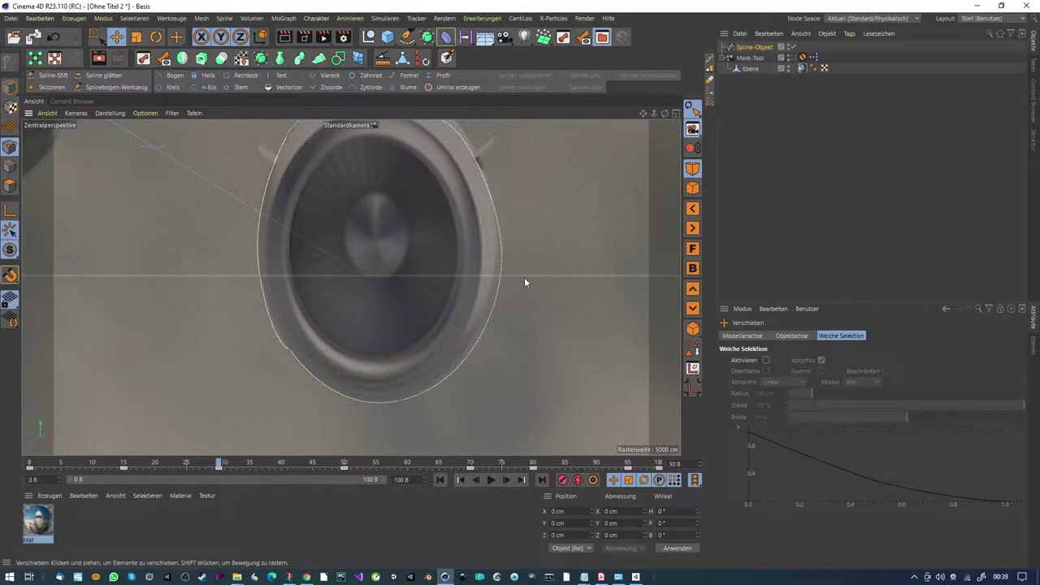
left_click_drag(501, 266, 499, 264)
left_click(513, 286)
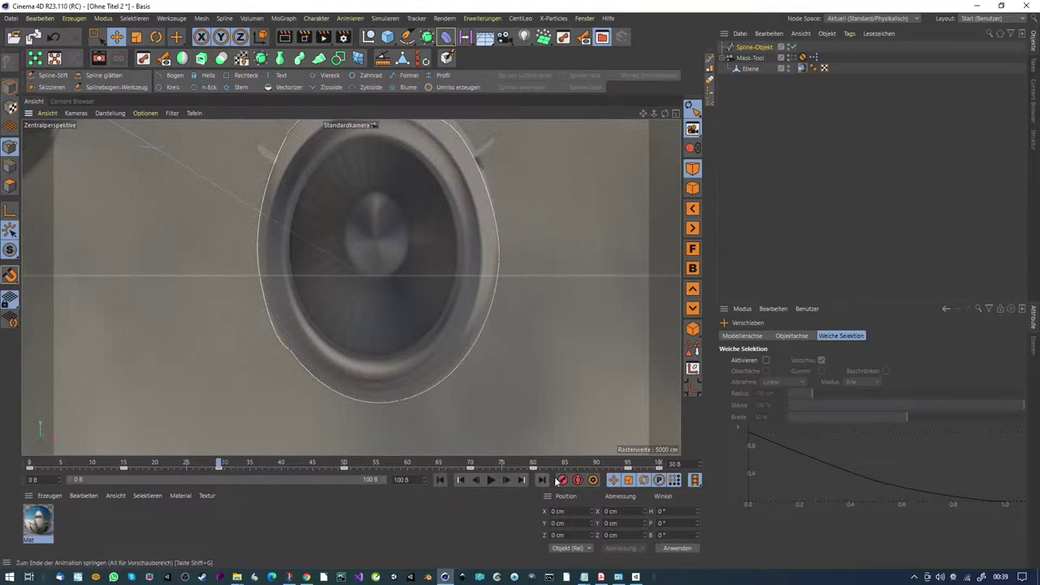
Step: Check how the spline follows the engine in the front view by scrubbing from frame 0 to frame 65
left_click_drag(220, 466, 29, 457)
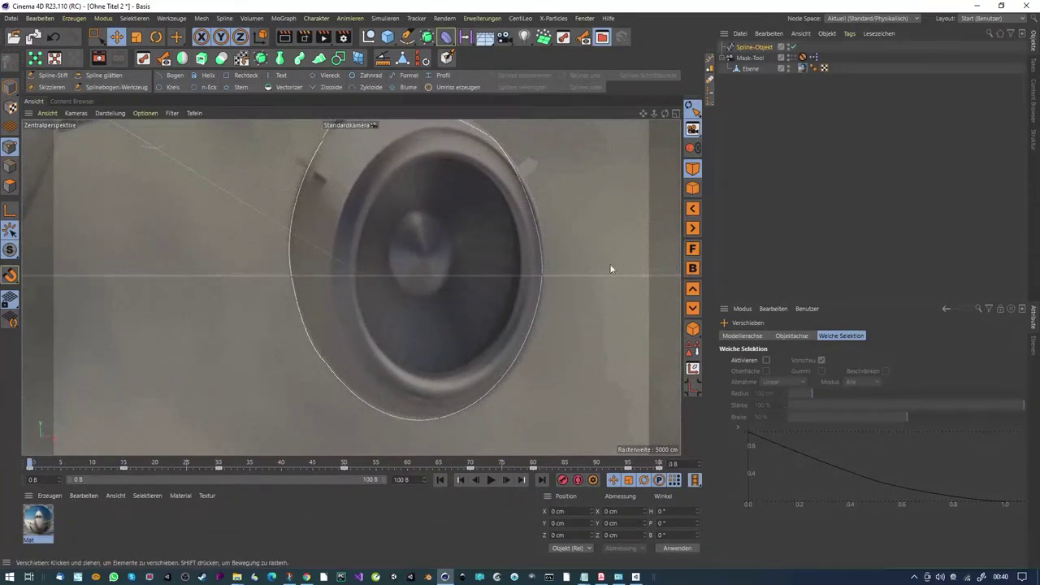
scroll(474, 304, "down", 7)
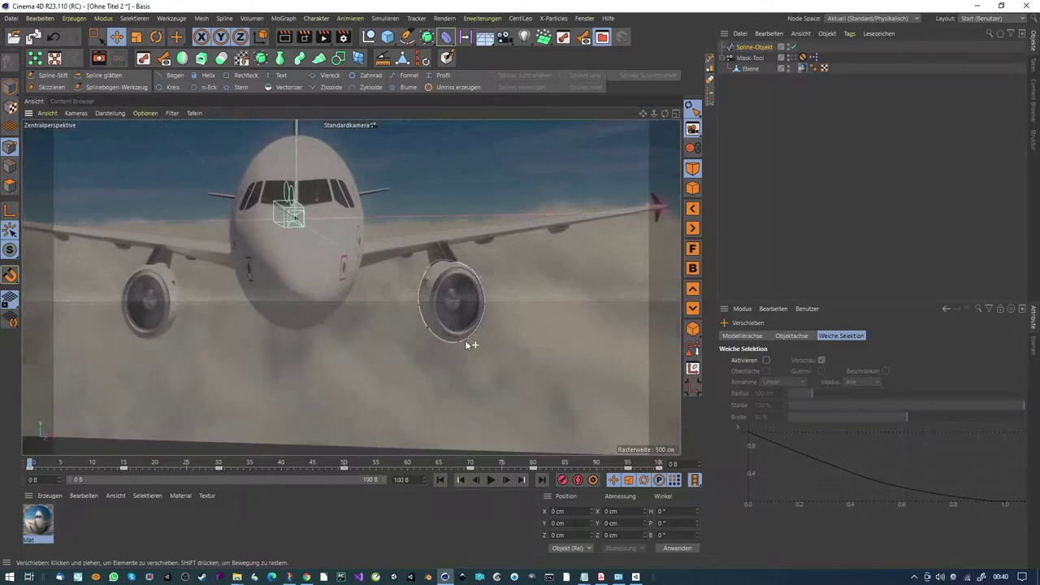
left_click(692, 249)
scroll(484, 339, "up", 2)
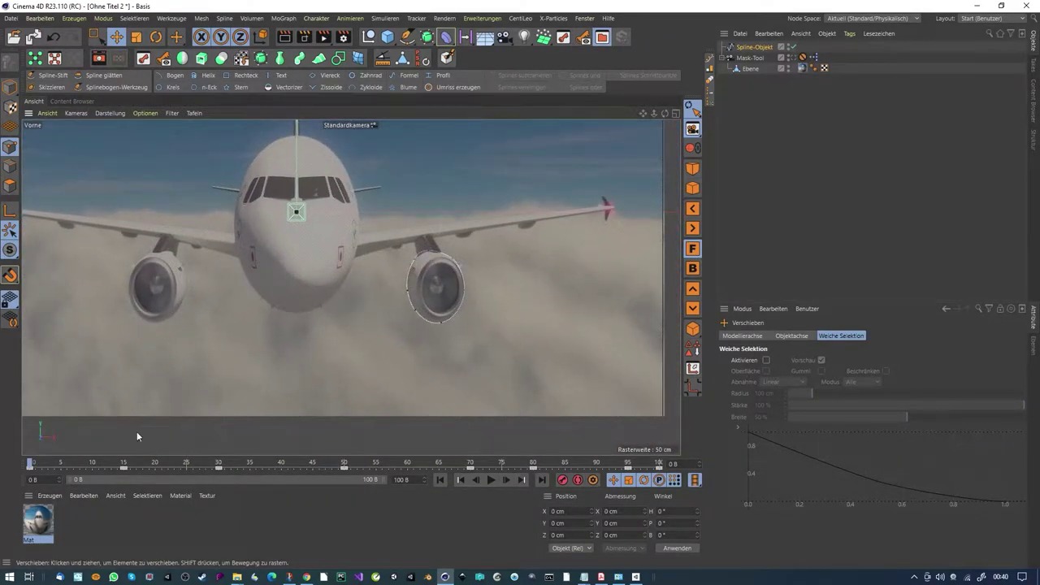
left_click_drag(32, 463, 438, 467)
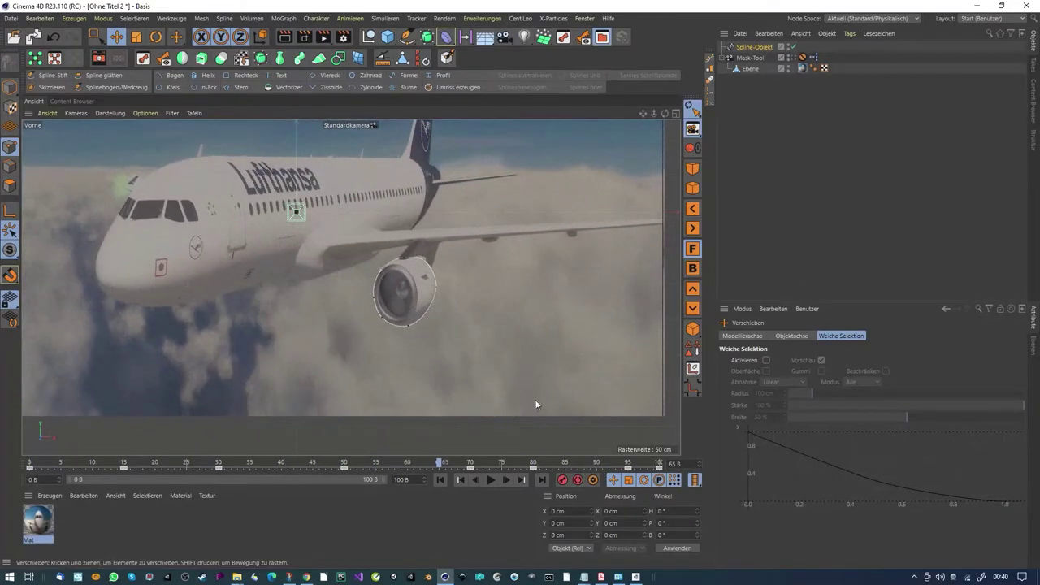
Step: Turn on the Mask-Tool's mask, scrub the masked movie, and preview-render frame 39 in the viewport
left_click(749, 58)
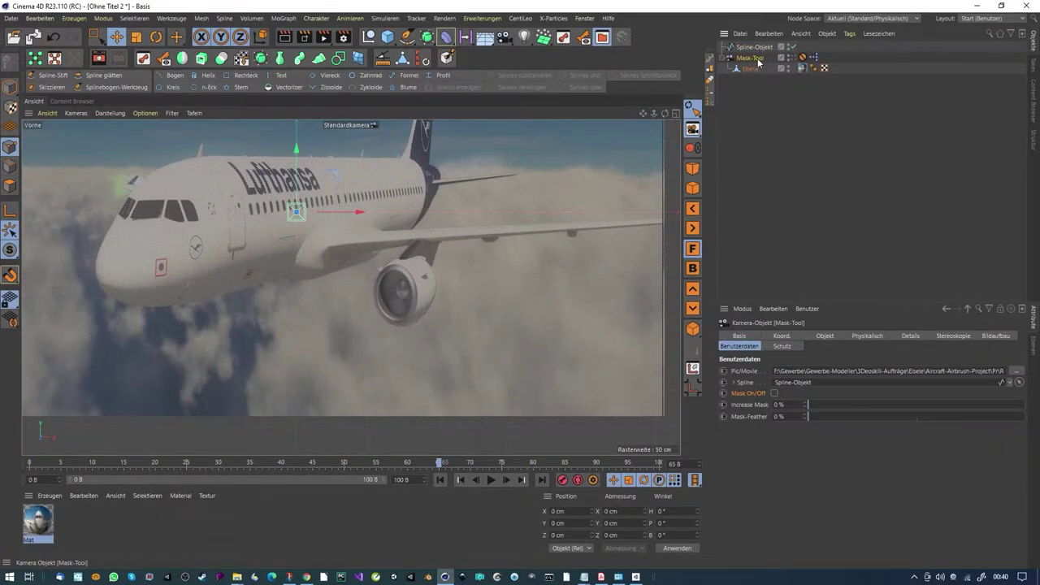
left_click(775, 393)
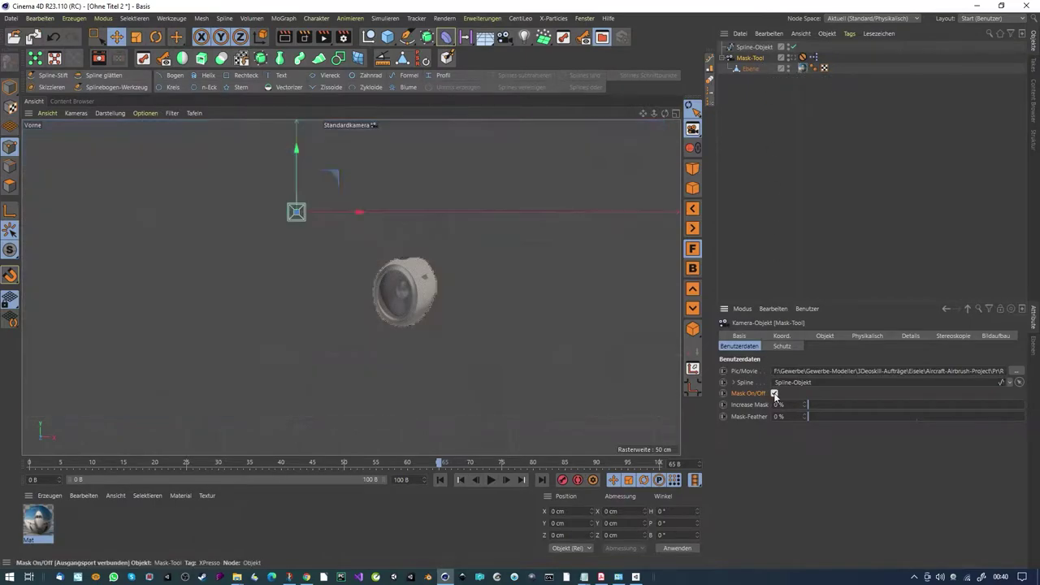
left_click(39, 461)
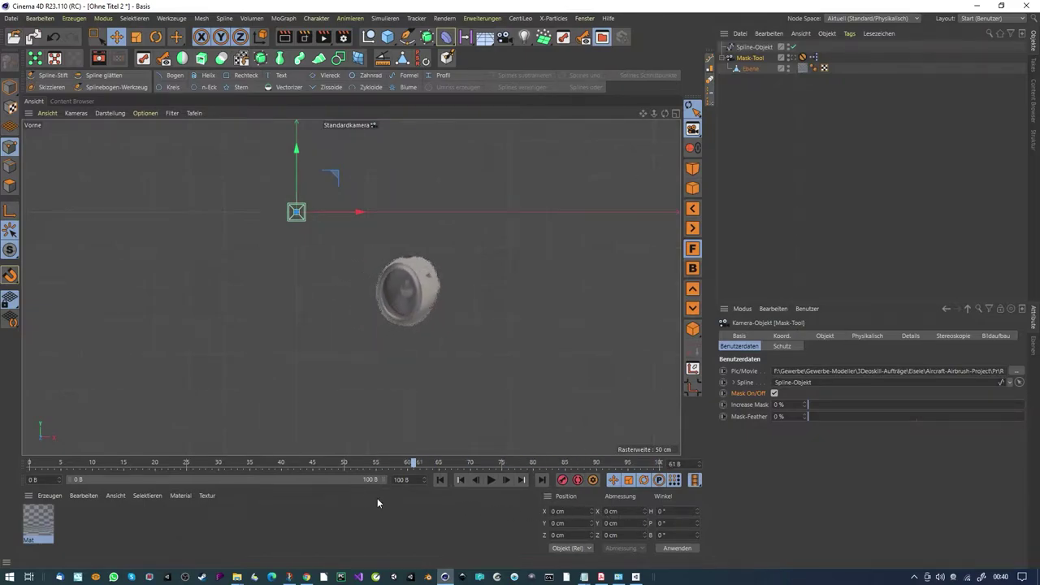
left_click_drag(443, 494, 275, 479)
left_click(284, 37)
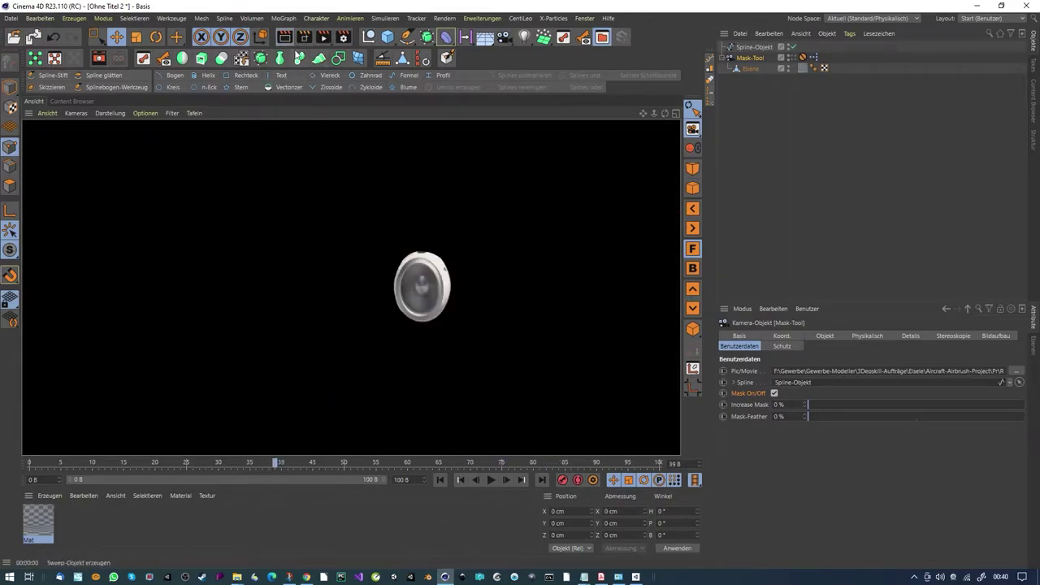
Step: Set Mask-Feather to 2 % and preview-render the masked engine at frame 0
left_click_drag(58, 460, 11, 463)
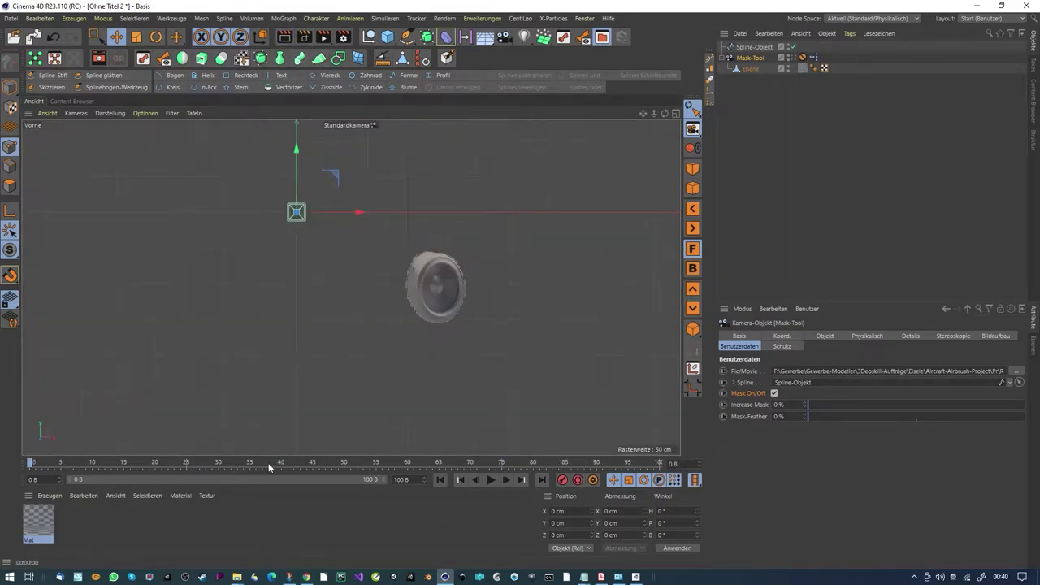
mouse_move(809, 405)
left_mouse_down()
mouse_move(830, 406)
mouse_move(806, 407)
mouse_move(810, 417)
left_mouse_up()
left_click(812, 415)
scroll(450, 293, "up", 1)
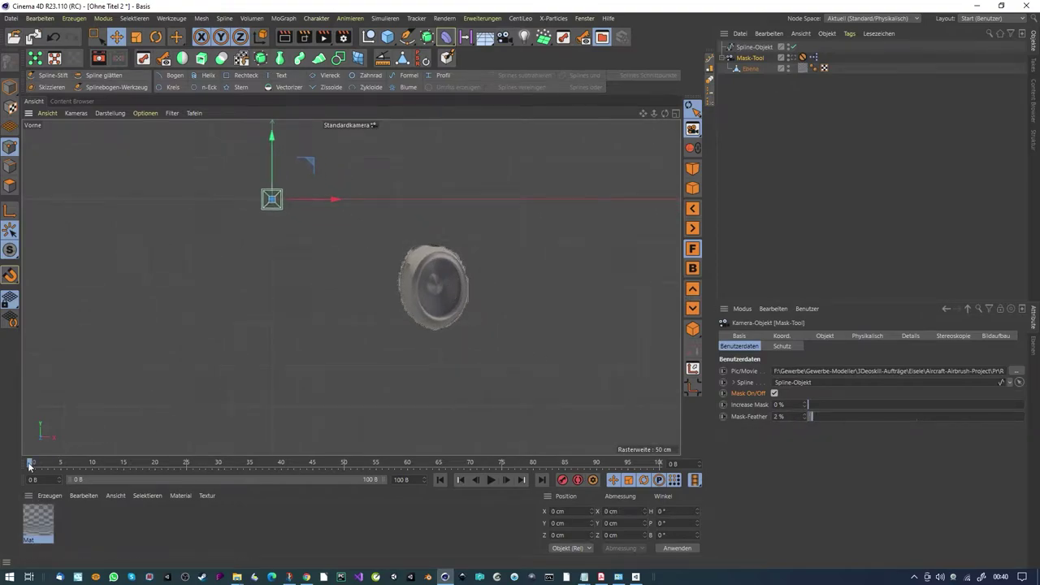
left_click_drag(33, 465, 1, 459)
left_click(286, 40)
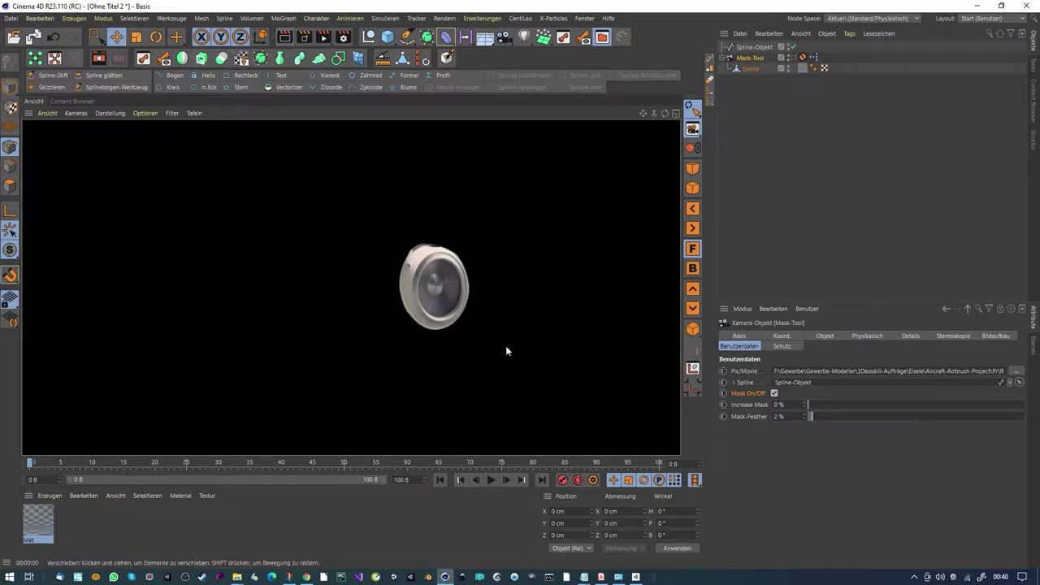
Step: Configure the render settings to output all frames and save them with an alpha channel
left_click(342, 37)
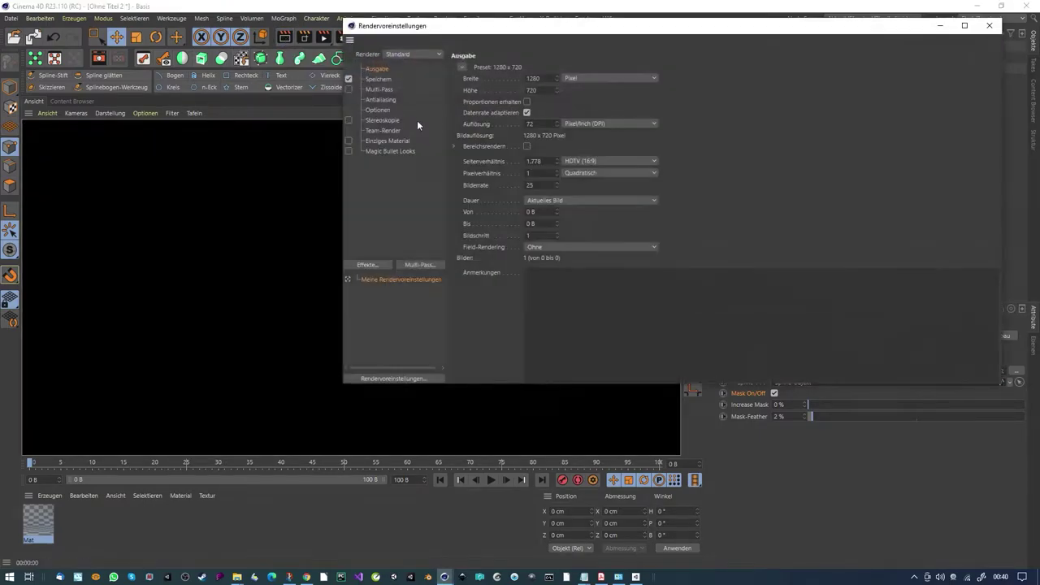
left_click(378, 80)
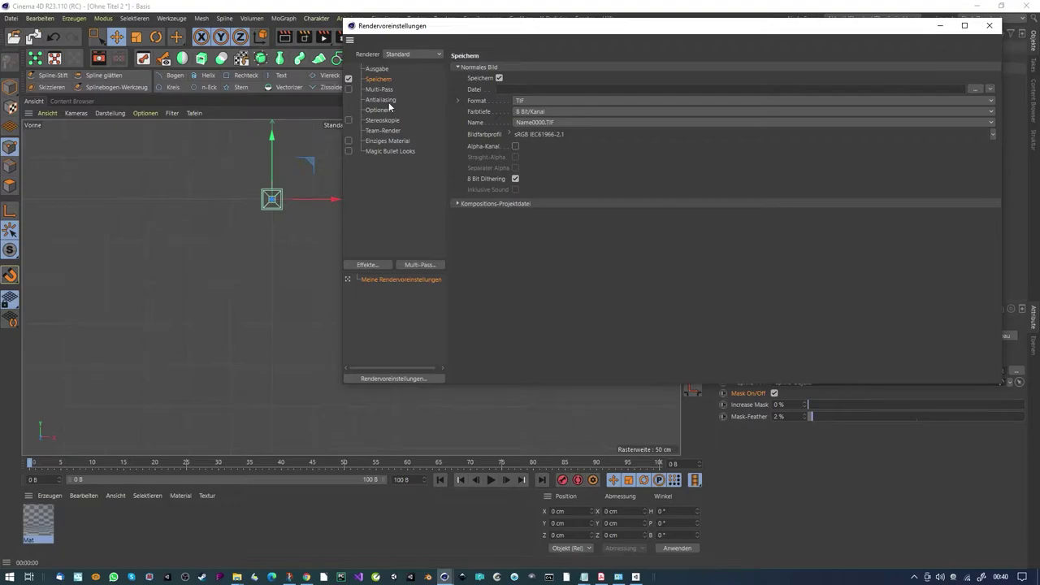
left_click(386, 70)
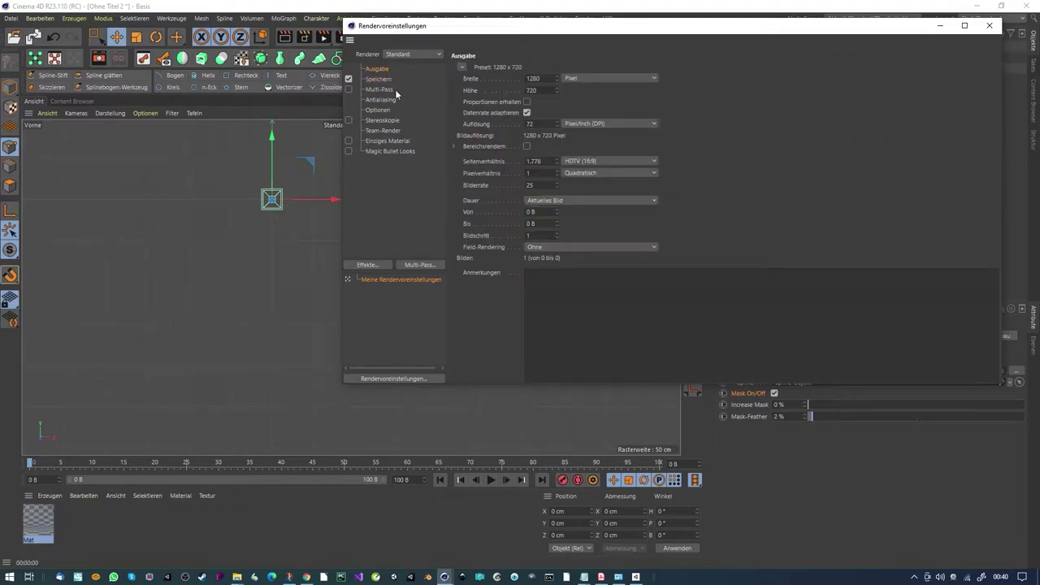
left_click(580, 201)
left_click(568, 234)
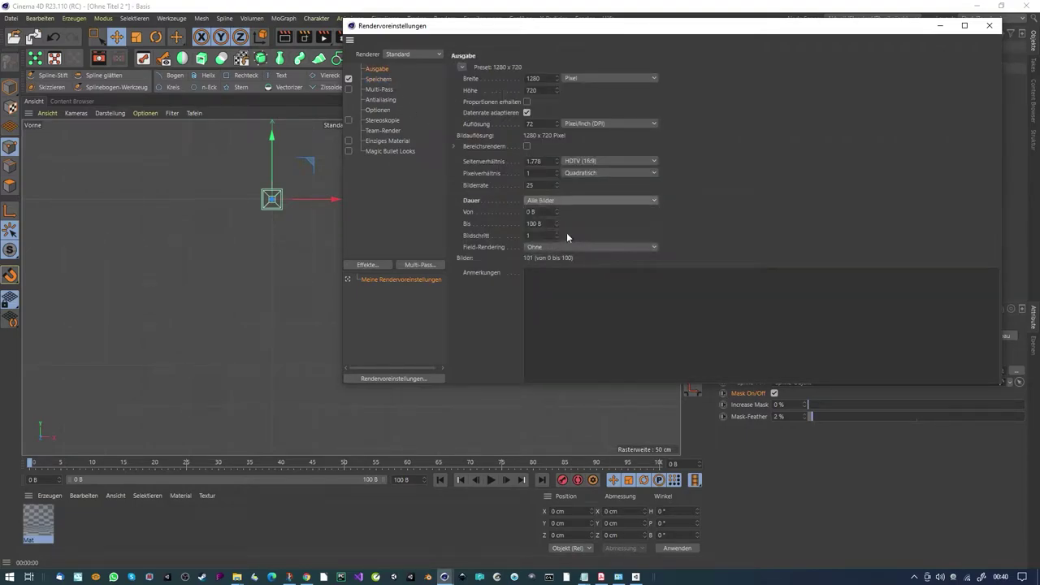
left_click(379, 79)
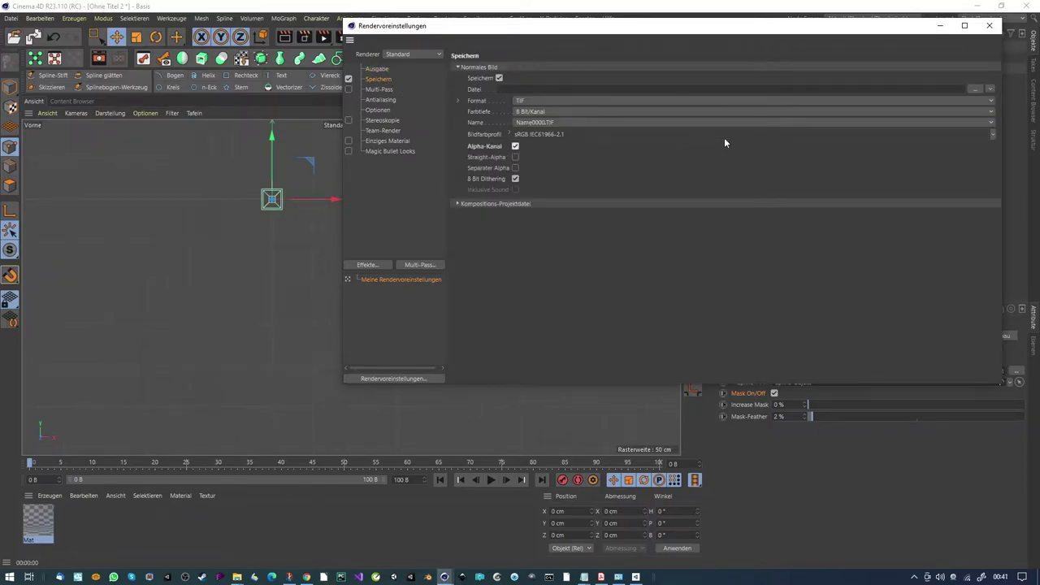
left_click(991, 30)
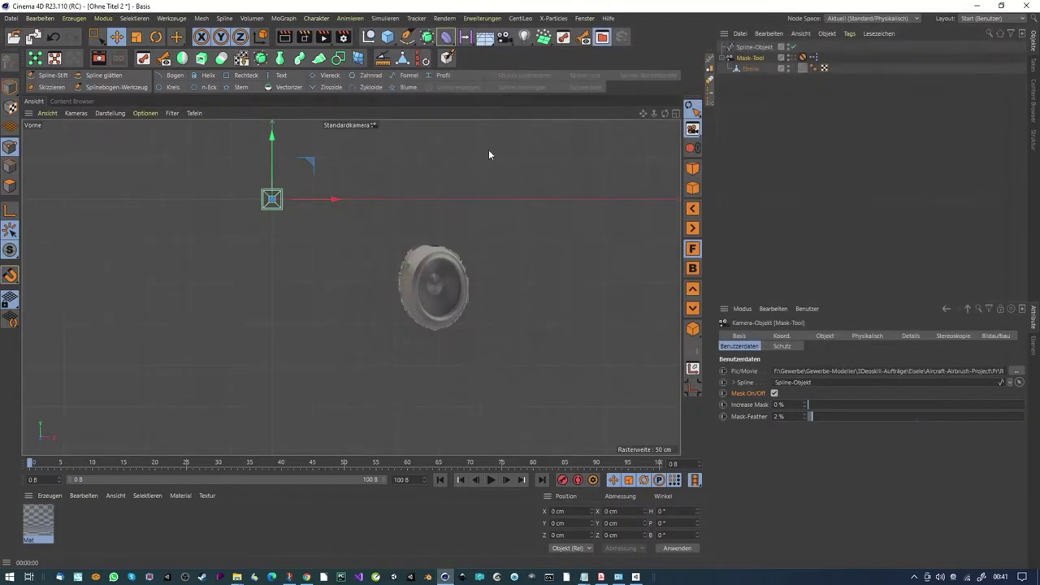
Step: Render the whole animation in the Picture Viewer without saving it to a file
left_click(326, 39)
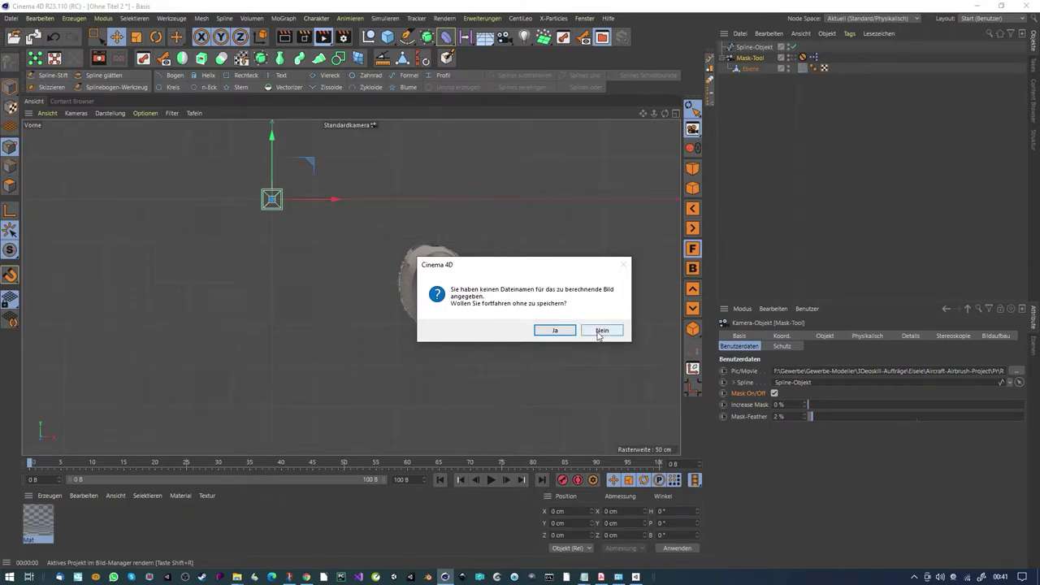
left_click(555, 330)
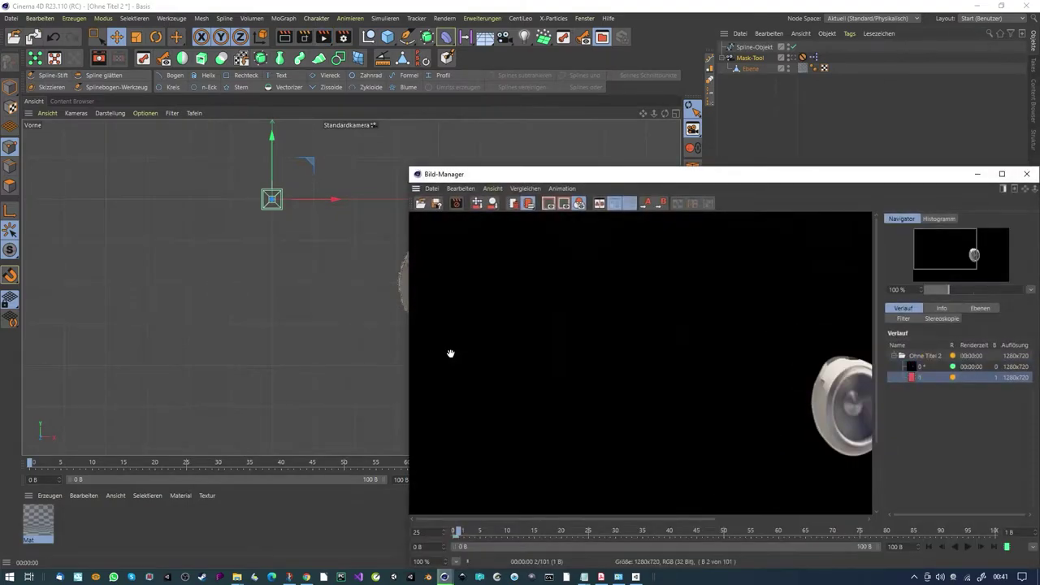
scroll(669, 383, "down", 1)
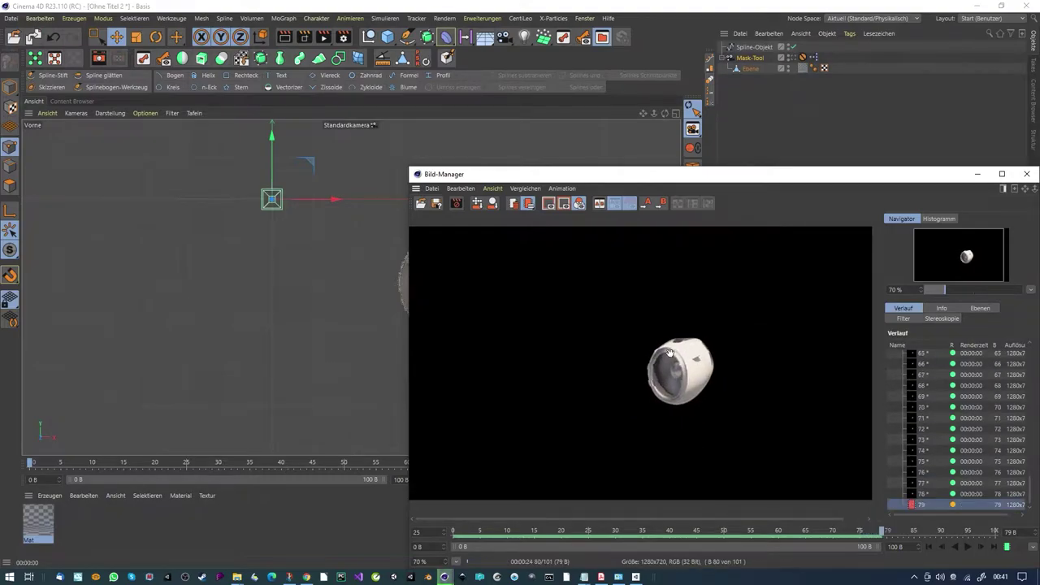
left_click_drag(662, 184, 516, 111)
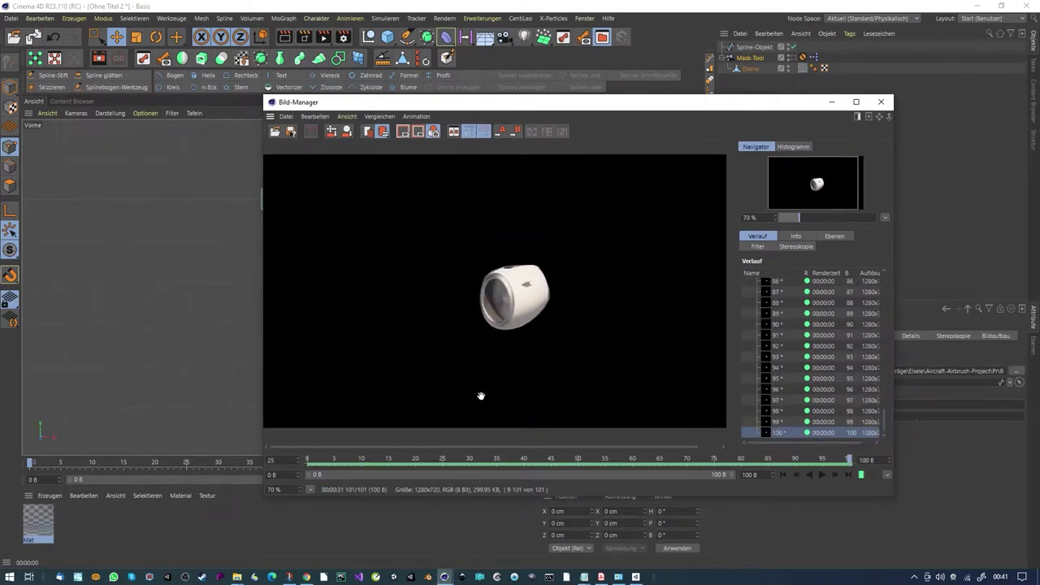
Step: Review the rendered frames and their alpha layer in the Picture Viewer, and close it
mouse_move(338, 465)
left_mouse_down()
mouse_move(846, 481)
mouse_move(373, 477)
mouse_move(748, 488)
mouse_move(354, 444)
left_mouse_up()
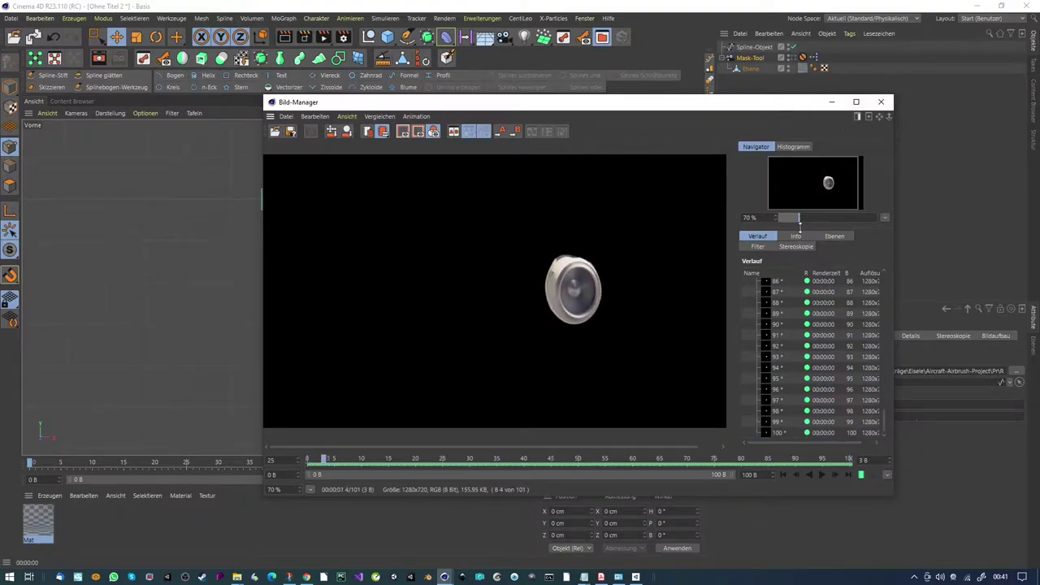
left_click(825, 236)
left_click(775, 322)
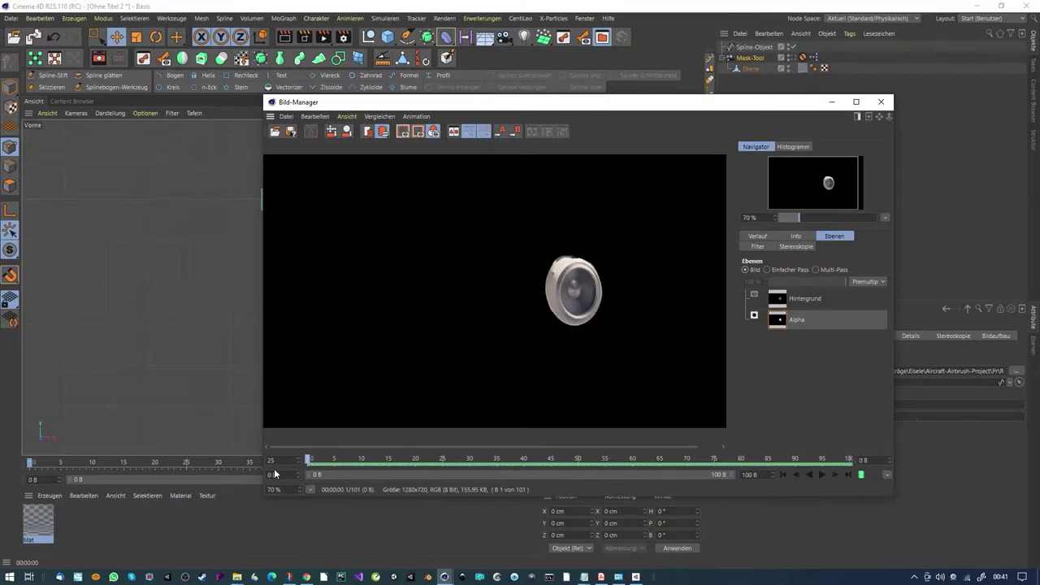
left_click(881, 103)
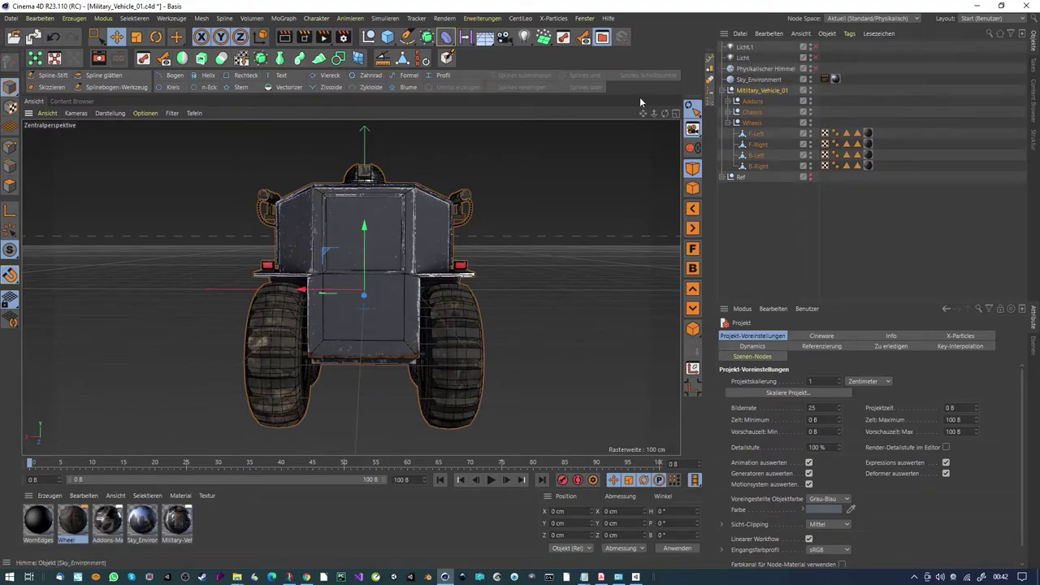
Step: Create a new project and load the Interface-Maker.2 preset from the preset library into the scene
left_click(11, 18)
left_click(35, 27)
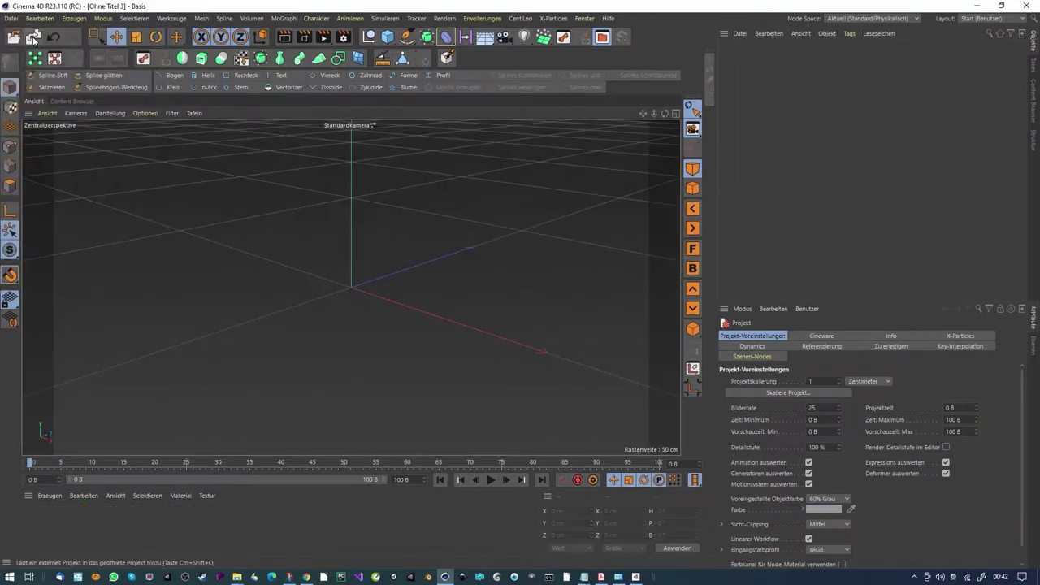
left_click(70, 100)
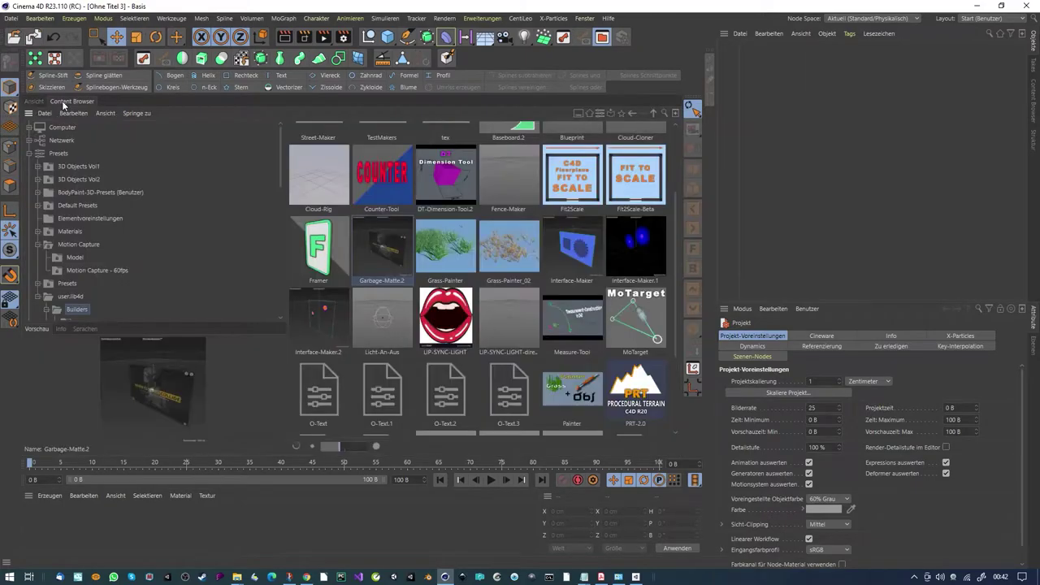
double_click(321, 323)
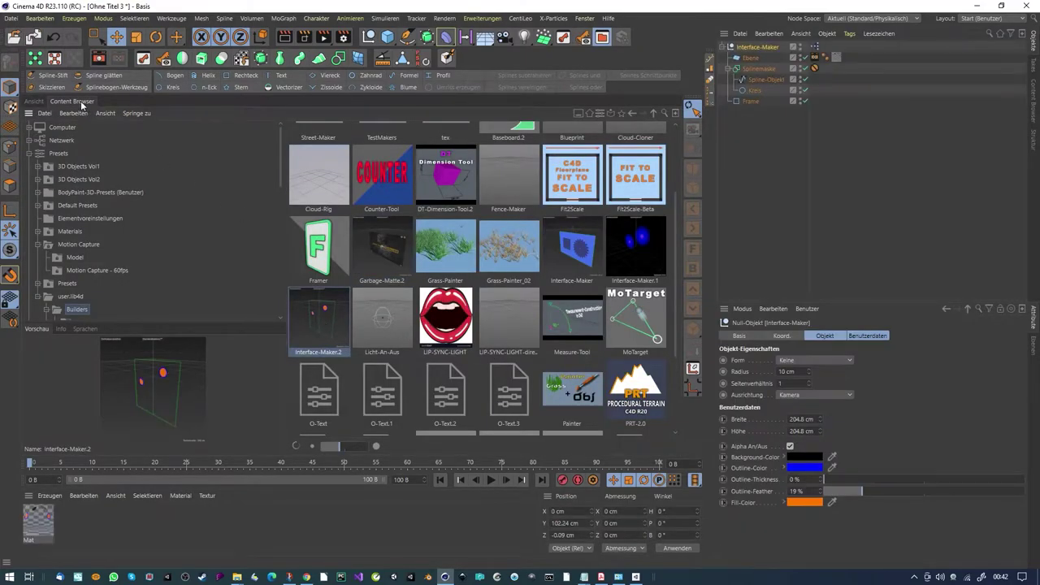
left_click(33, 101)
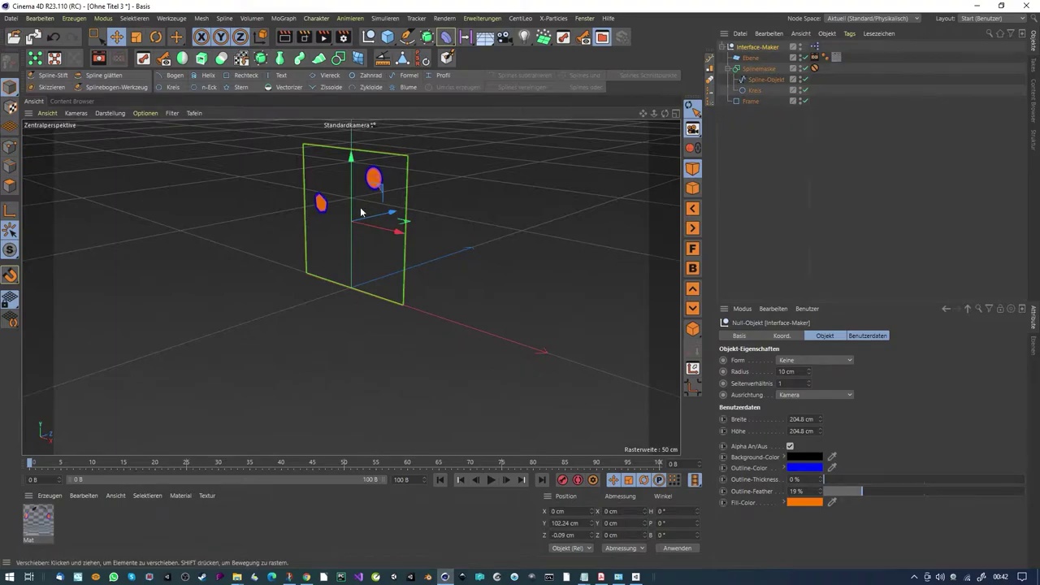
Step: Delete the sample Spline-Objekt and Kreis splines from the Interface-Maker's Splinemaske
left_click_drag(365, 250, 434, 247, "alt")
scroll(374, 271, "up", 3)
left_click_drag(374, 270, 420, 257, "alt")
left_click(763, 81)
left_click(755, 92, "ctrl")
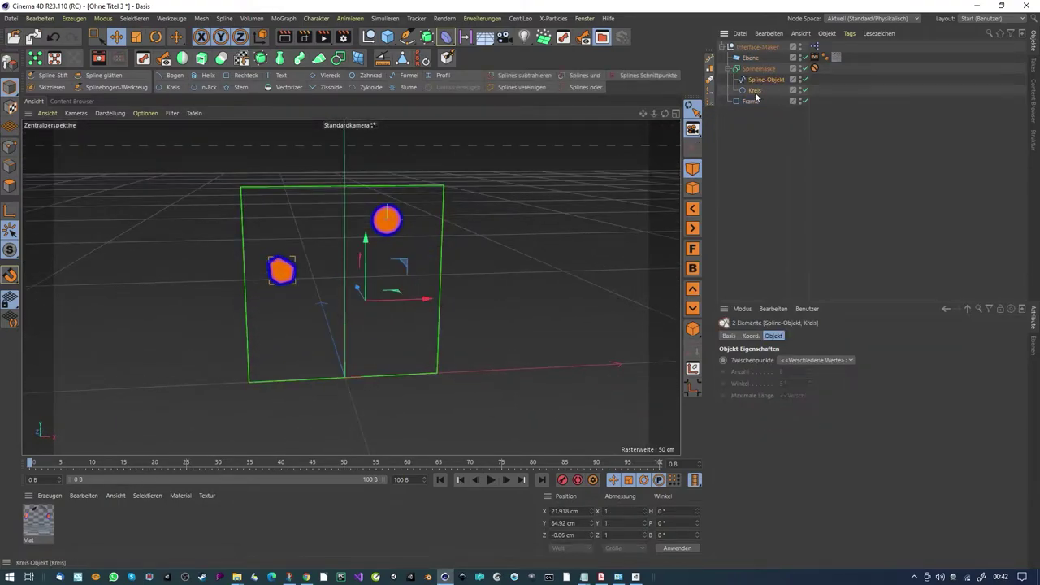
key("Delete")
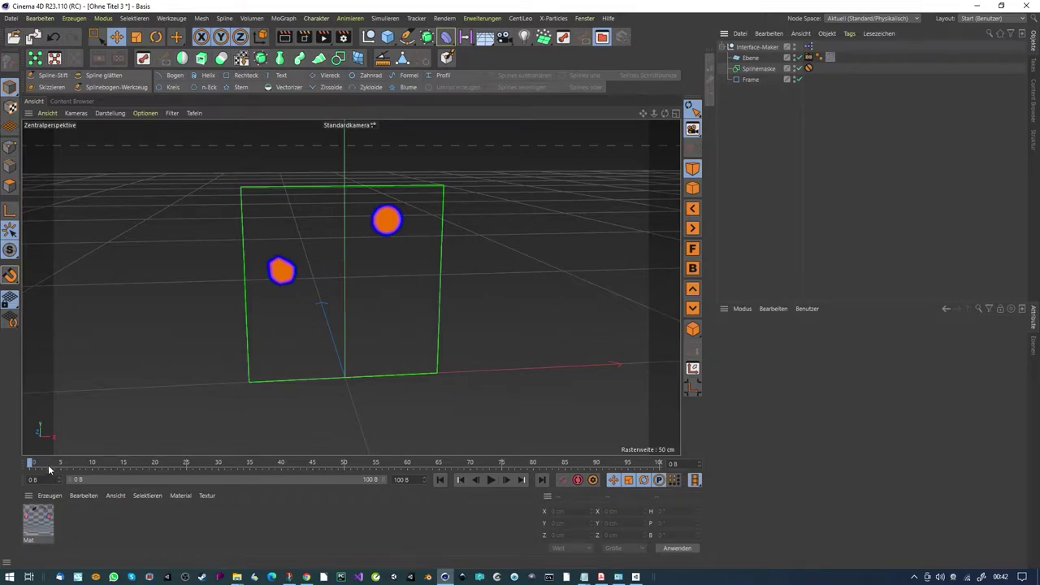
left_click_drag(256, 381, 362, 296, "alt")
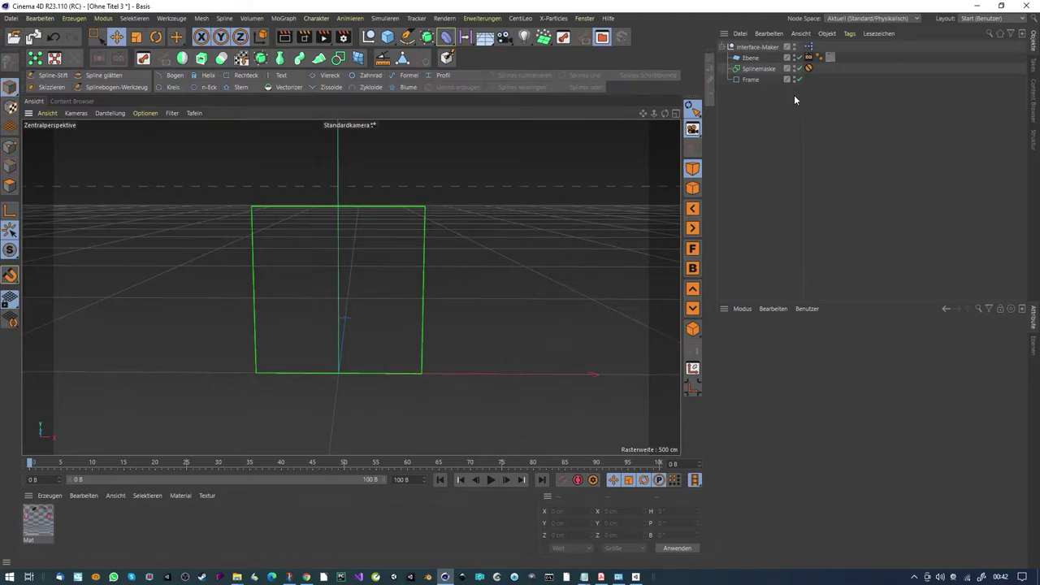
Step: Show only the Interface-Maker's user data and examine its empty frame from several angles
left_click(758, 47)
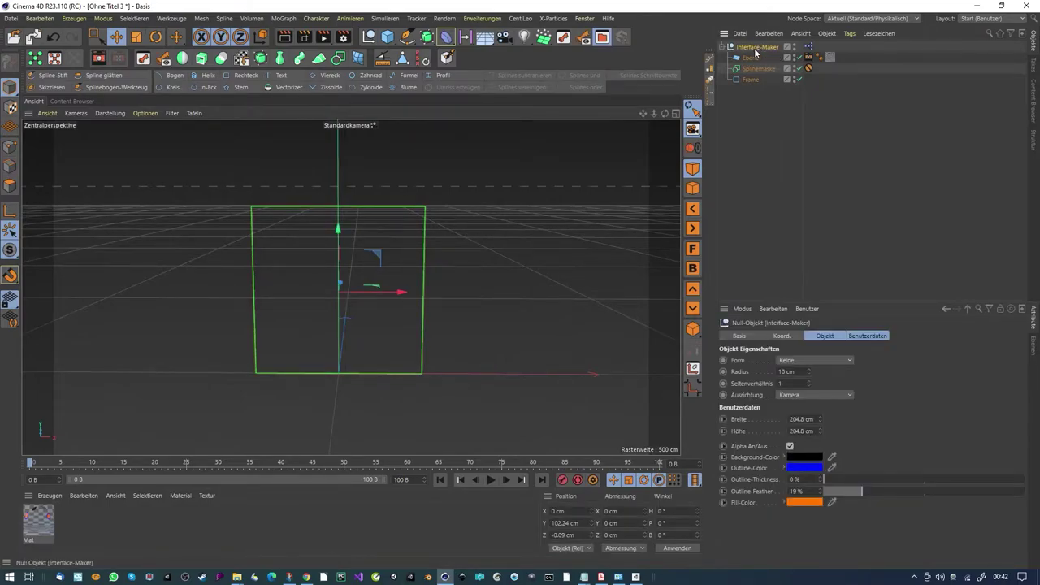
left_click(867, 335)
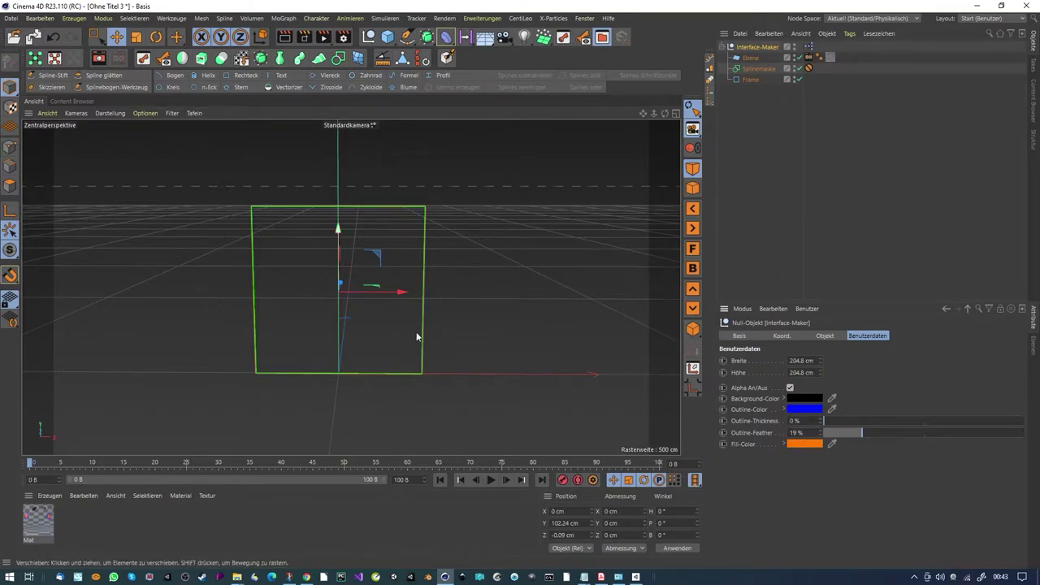
left_click_drag(295, 249, 355, 307, "alt")
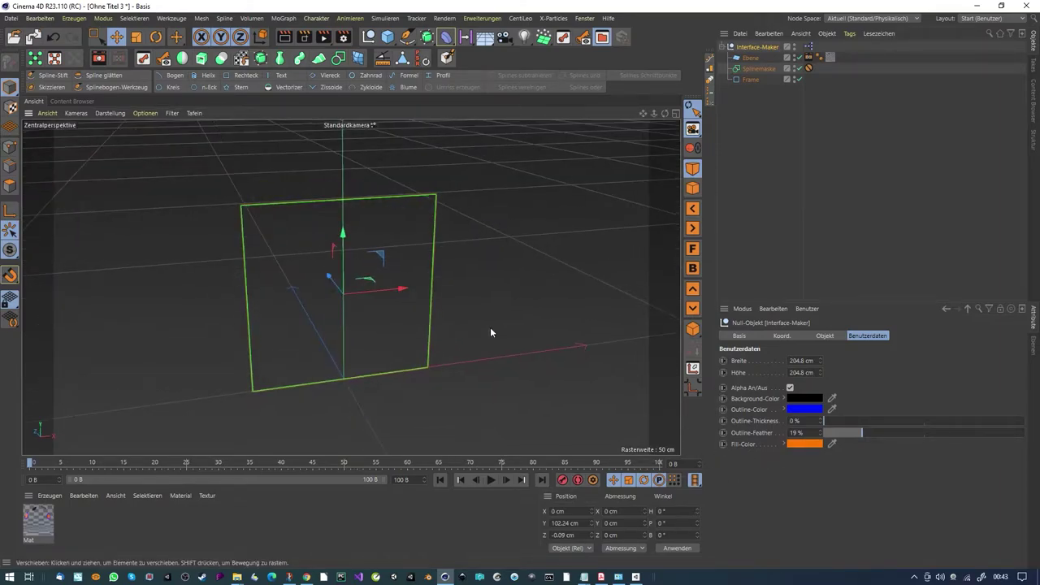
left_click_drag(375, 323, 350, 288, "alt")
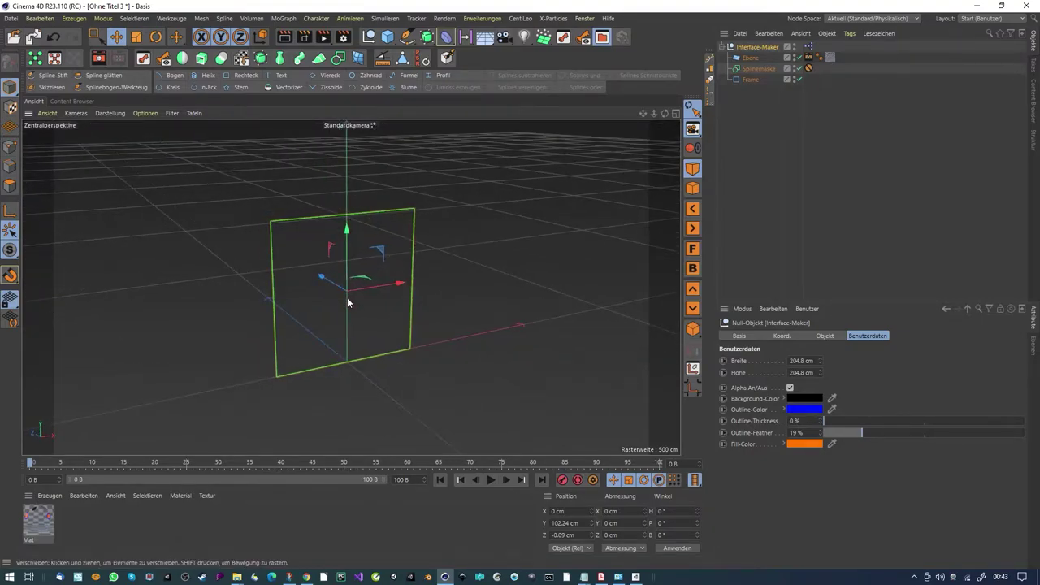
left_click_drag(345, 362, 455, 422, "alt")
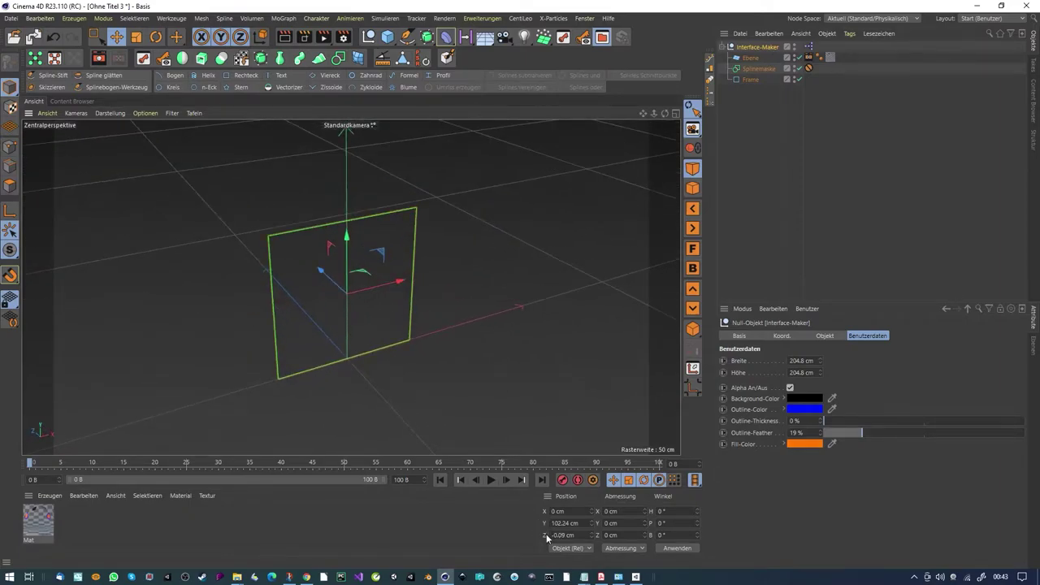
left_click_drag(431, 359, 415, 350, "alt")
middle_click_drag(371, 326, 382, 315, "alt")
scroll(368, 295, "up", 3)
left_click_drag(369, 293, 301, 260, "alt")
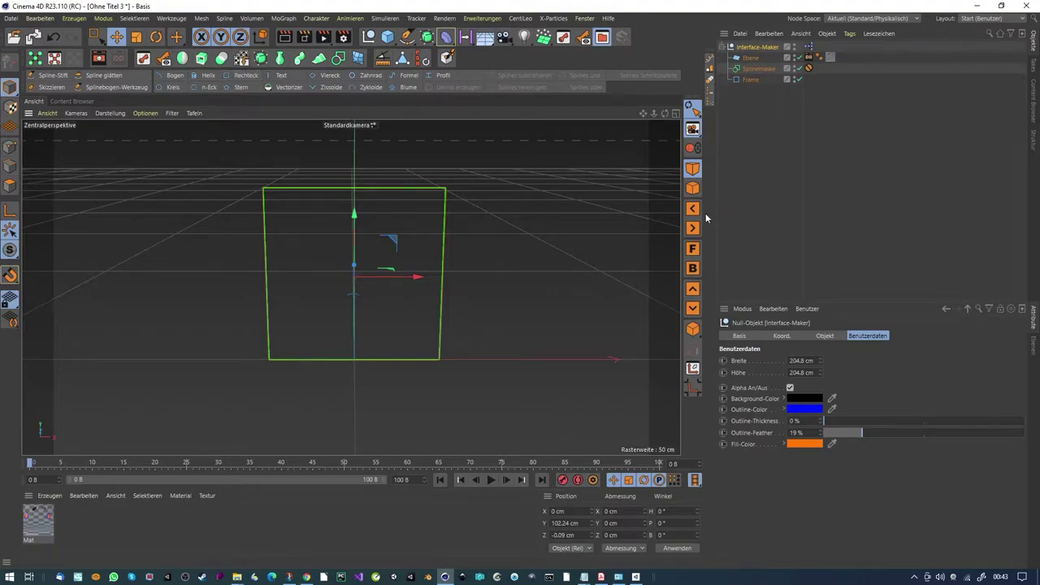
Step: In the front view, add a rectangle spline, scale it to about 67 cm square and move it up inside the frame, at about Y 57 cm
left_click(692, 248)
right_click_drag(362, 212, 405, 247, "alt")
middle_click_drag(350, 285, 357, 327, "alt")
right_click_drag(404, 256, 342, 259, "alt")
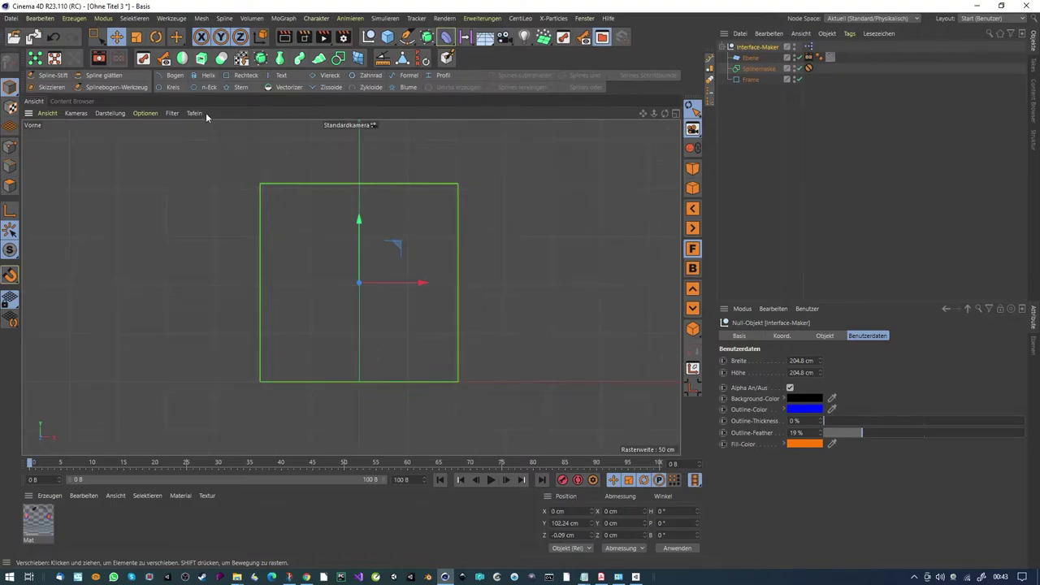
left_click(246, 75)
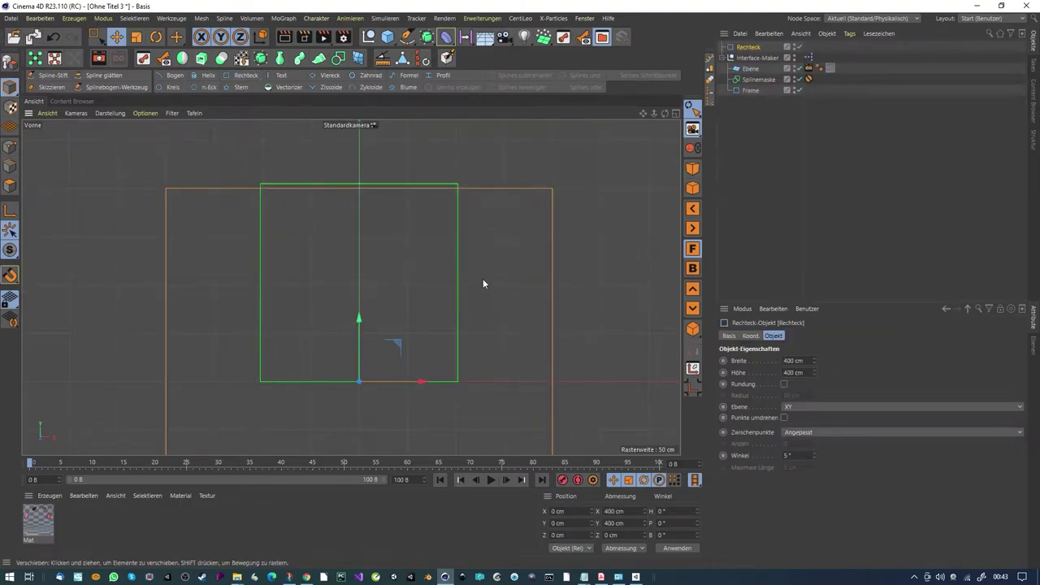
key("t")
left_click_drag(611, 265, 172, 275)
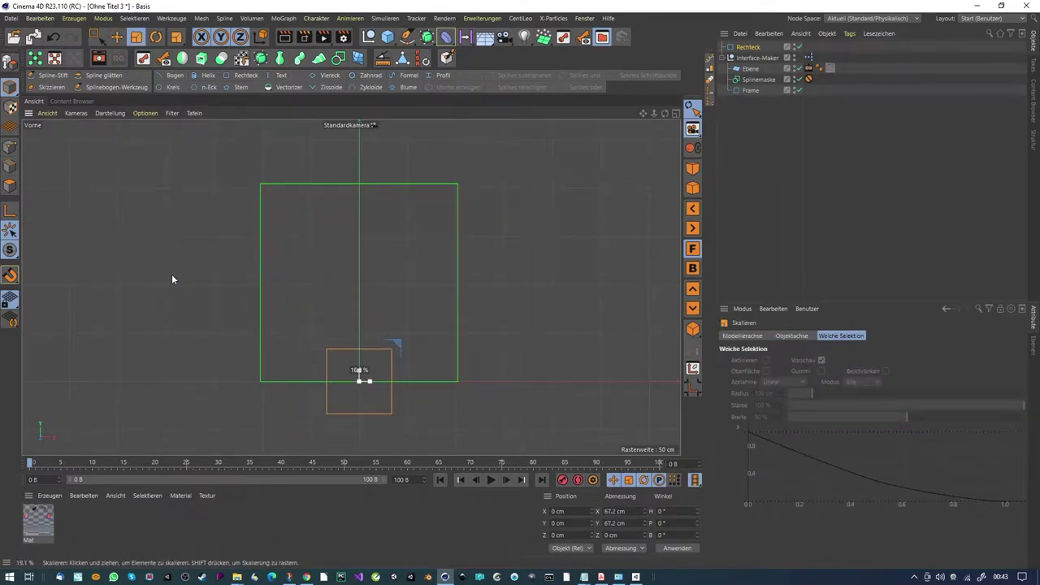
key("e")
left_click_drag(395, 343, 402, 286)
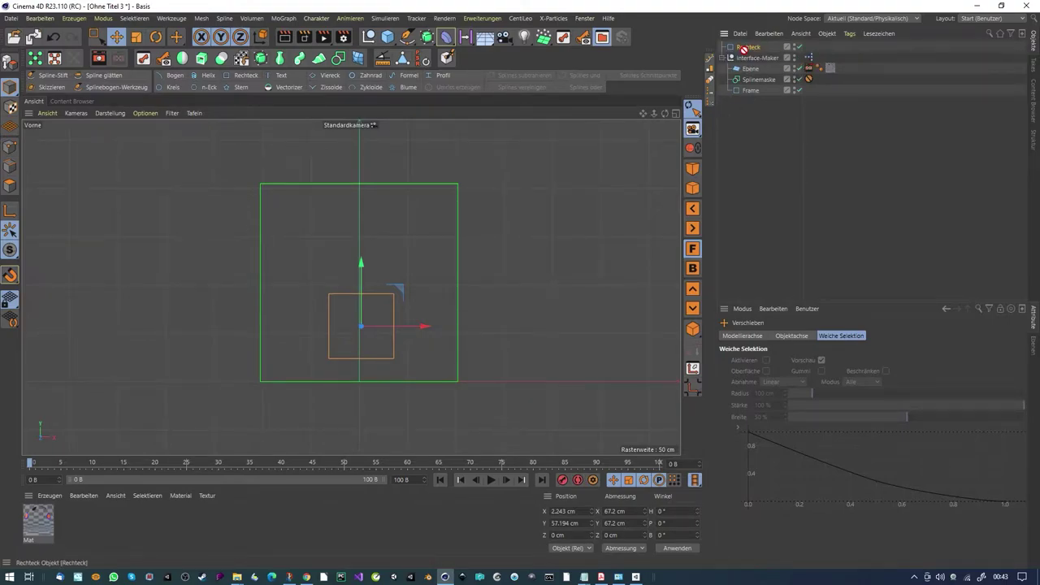
Step: Nest the Rechteck spline inside the Splinemaske and check the updated texture with timeline playback and a view render
left_click_drag(754, 59, 758, 79)
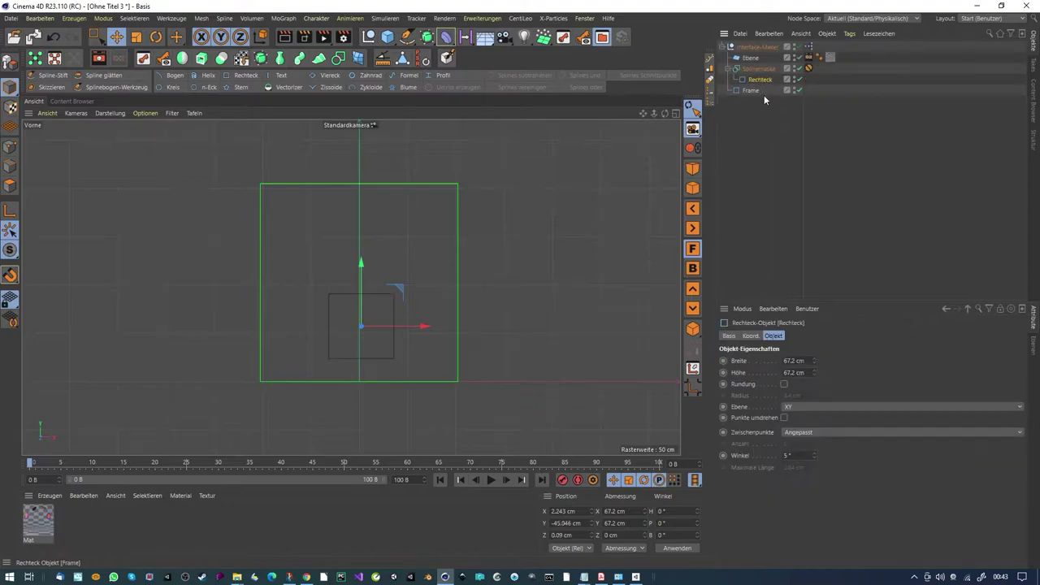
left_click(759, 70)
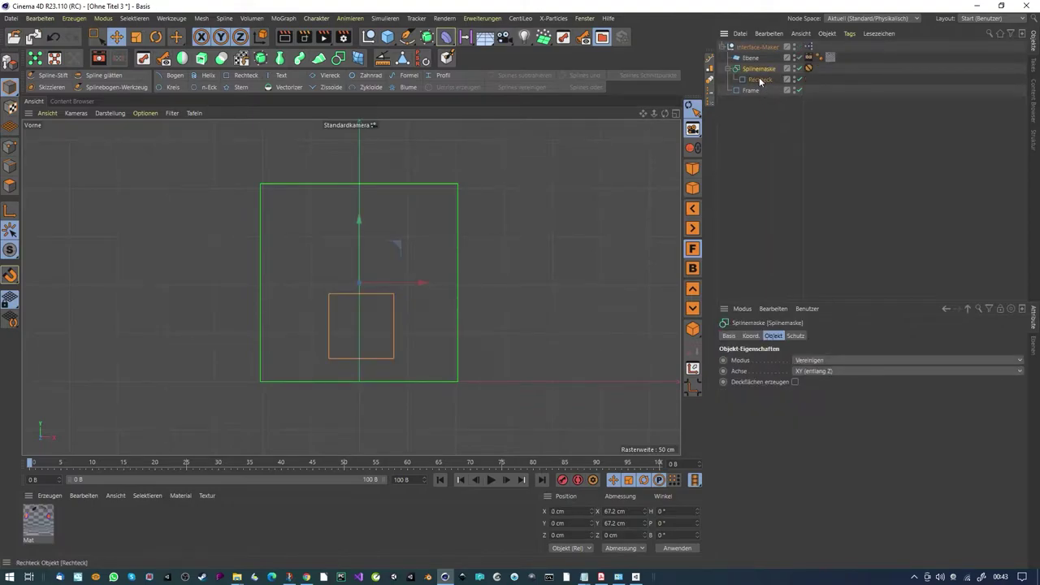
left_click(33, 465)
left_click_drag(56, 467, 30, 467)
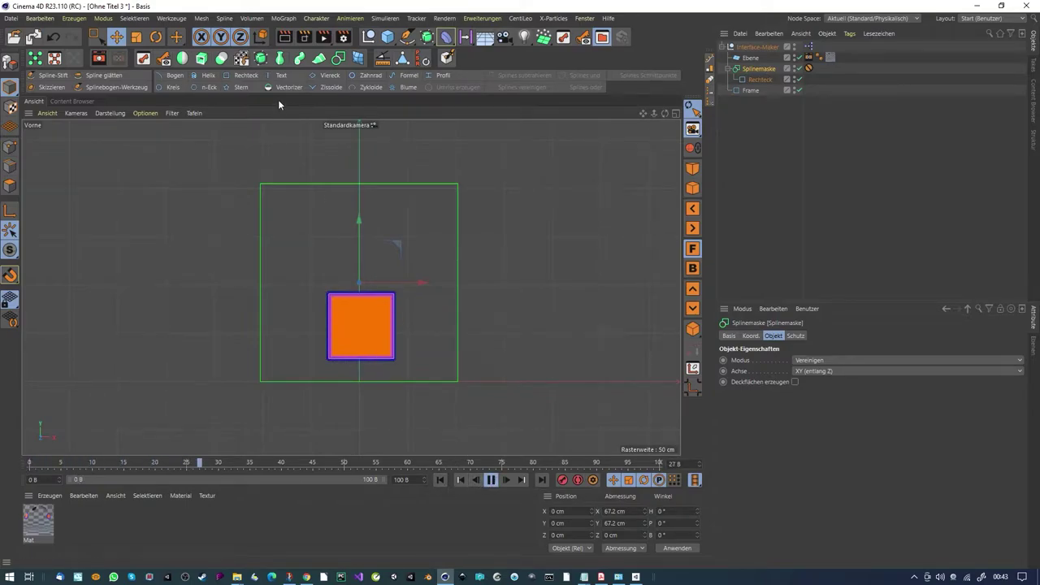
left_click(284, 36)
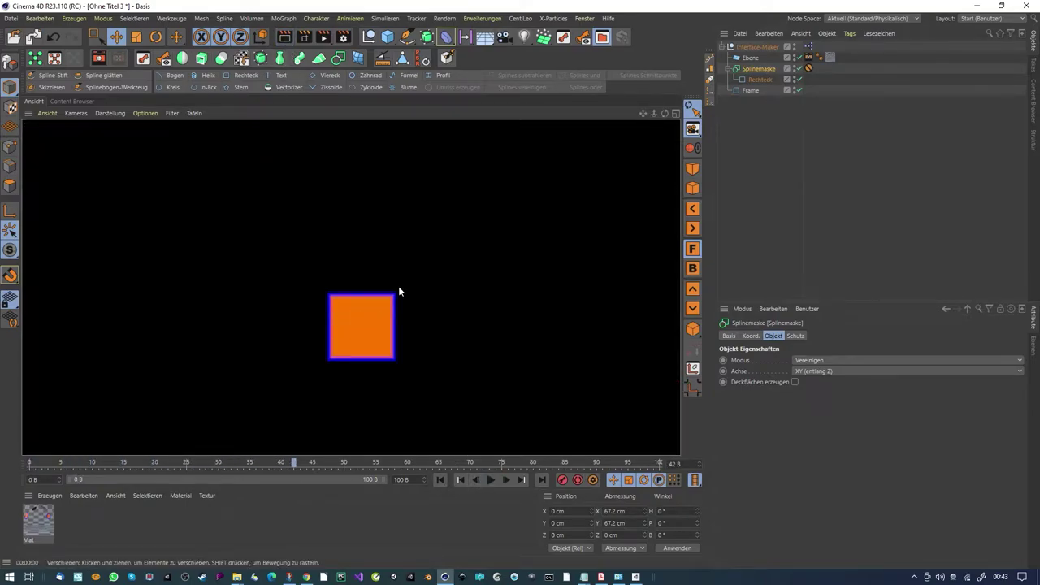
left_click(728, 120)
Step: Turn off the Interface-Maker's alpha and set its background colour to magenta, hue 313°, saturation 89%, value 91%
left_click(771, 50)
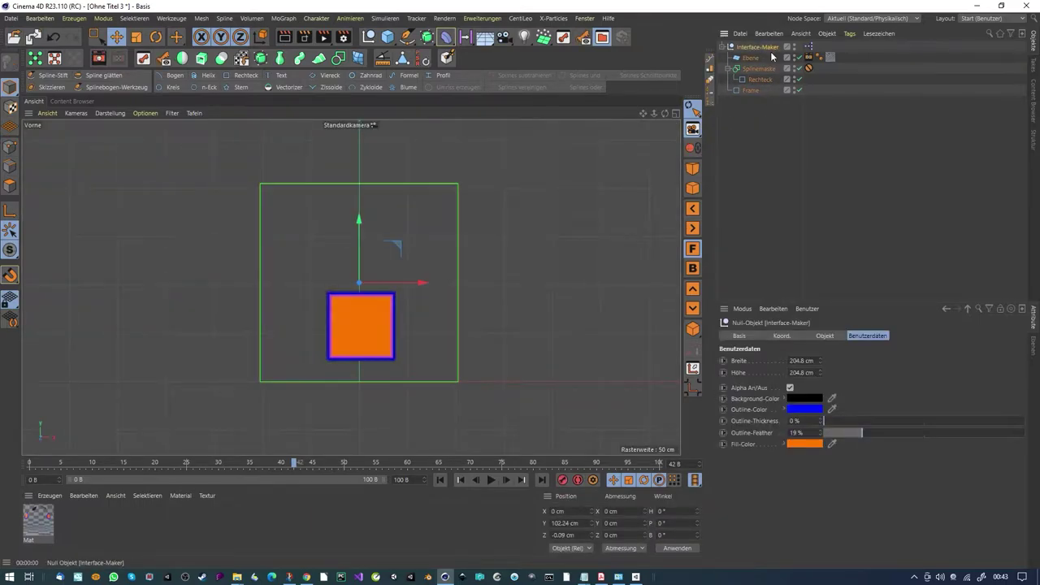
left_click(790, 387)
left_click(799, 399)
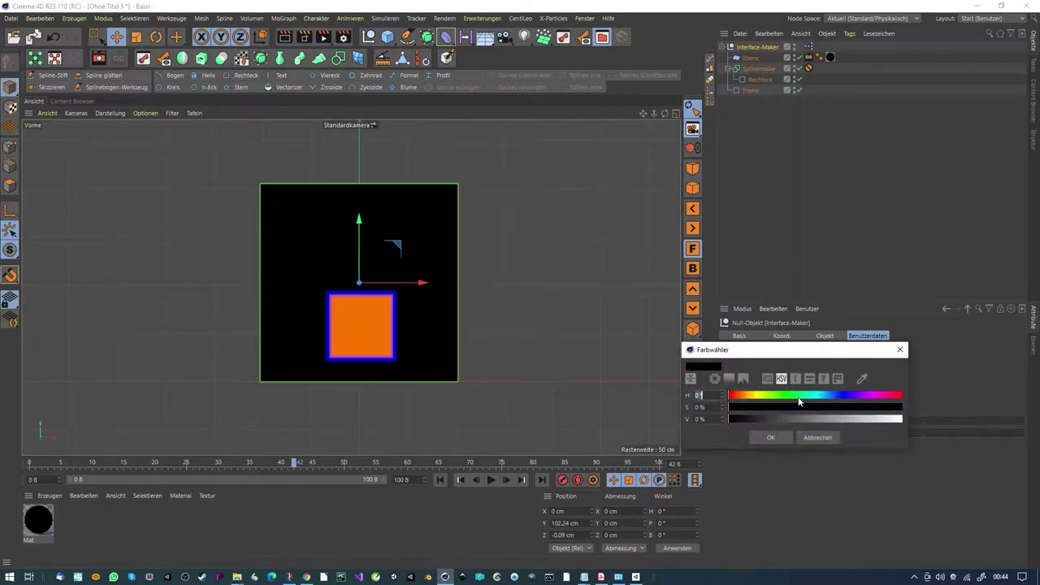
left_click(880, 396)
left_click(883, 407)
left_click(885, 419)
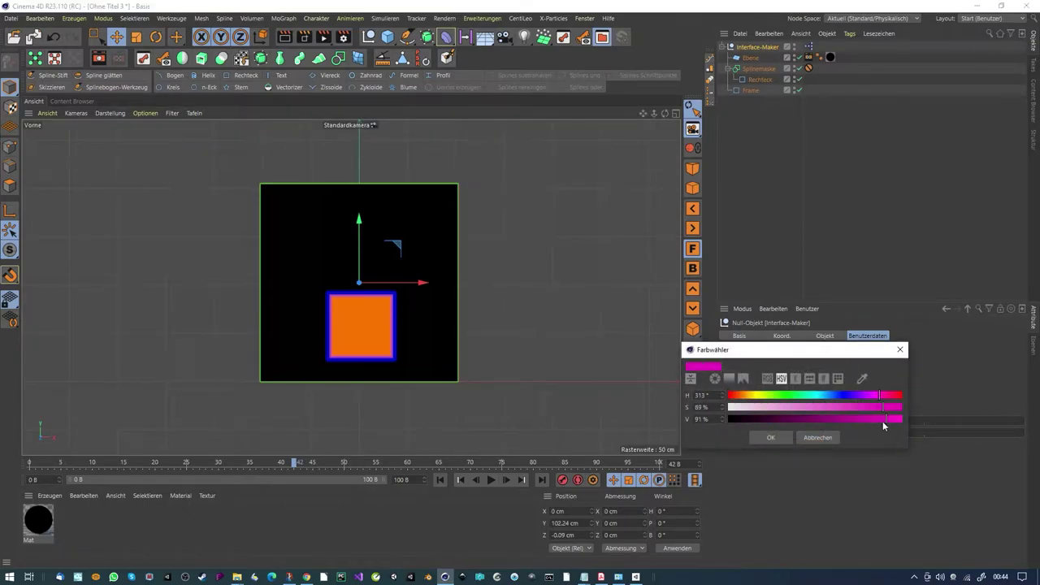
left_click(780, 441)
Step: Set the Interface-Maker's outline colour to white by lowering the saturation to 0%
left_click(816, 417)
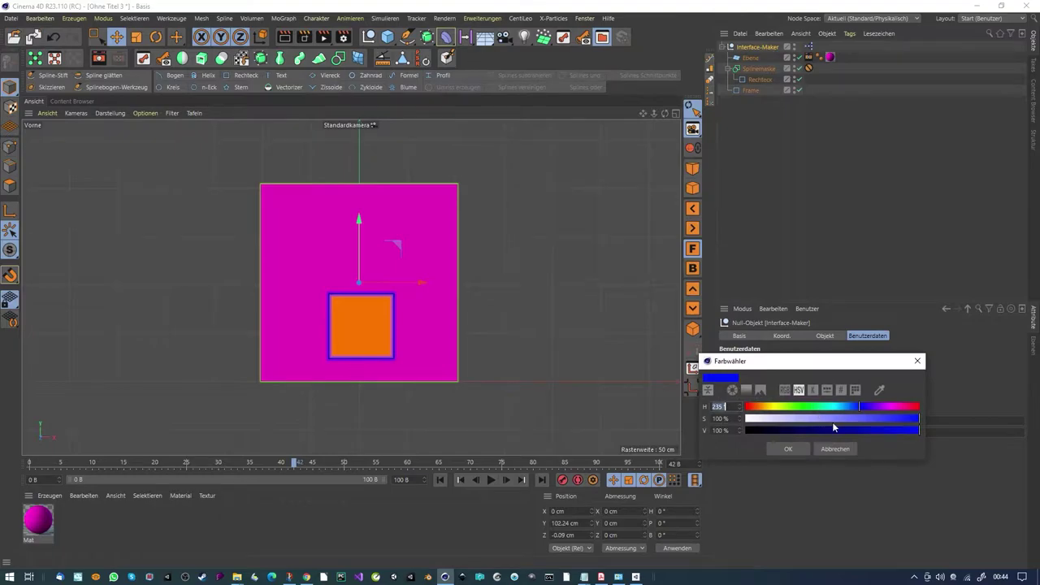
left_click(802, 447)
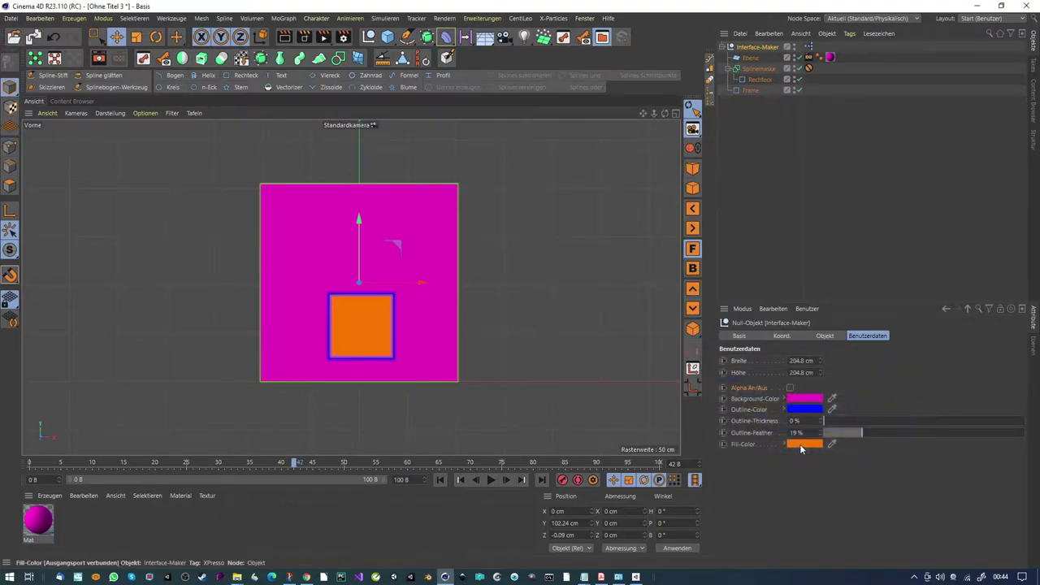
left_click(819, 416)
left_click_drag(829, 421, 725, 413)
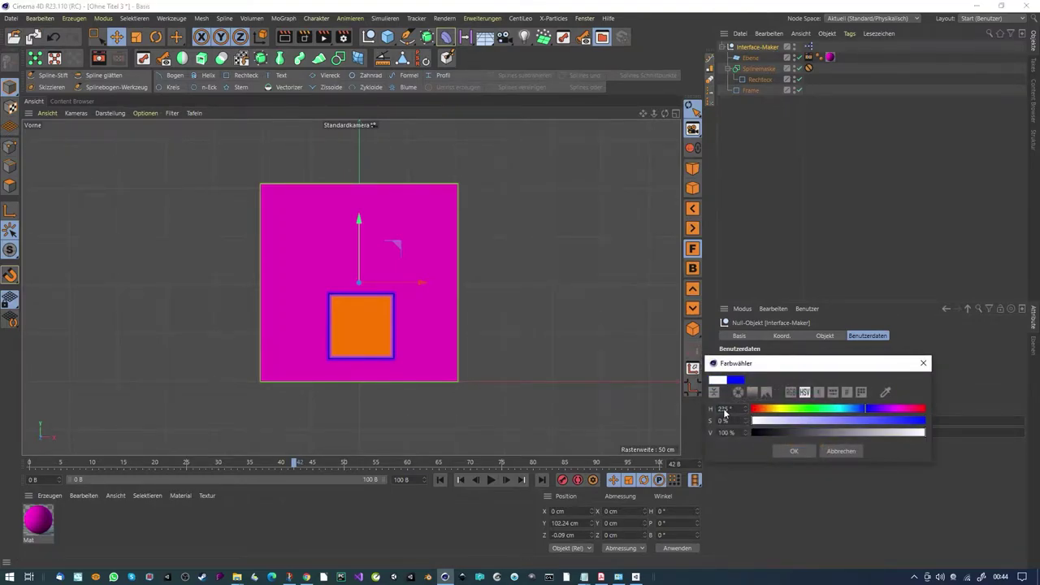
left_click(794, 451)
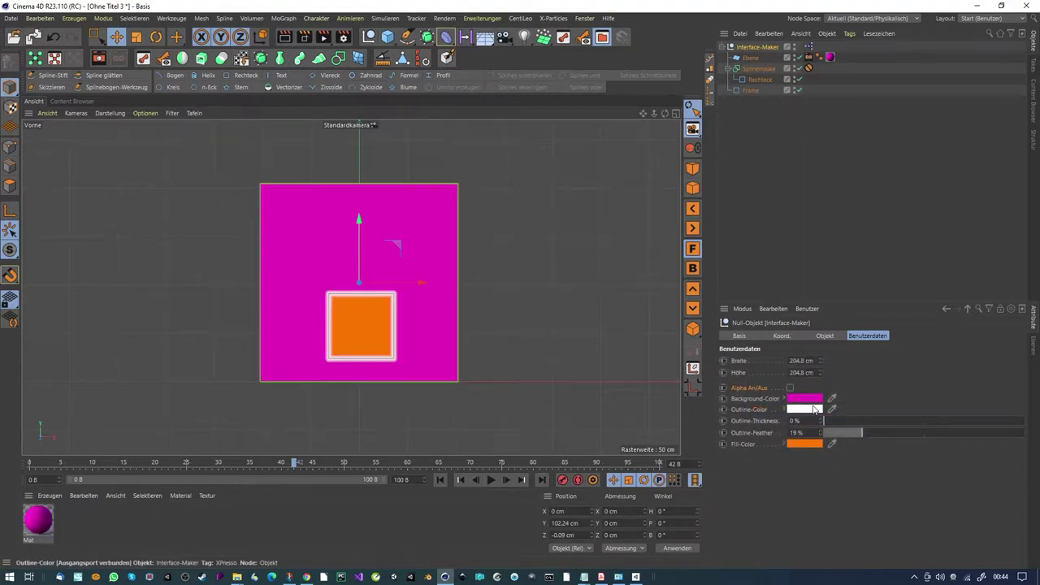
Step: Set the Interface-Maker's fill colour to blue with hue 236°, saturation 97% and value 100%
left_click(816, 444)
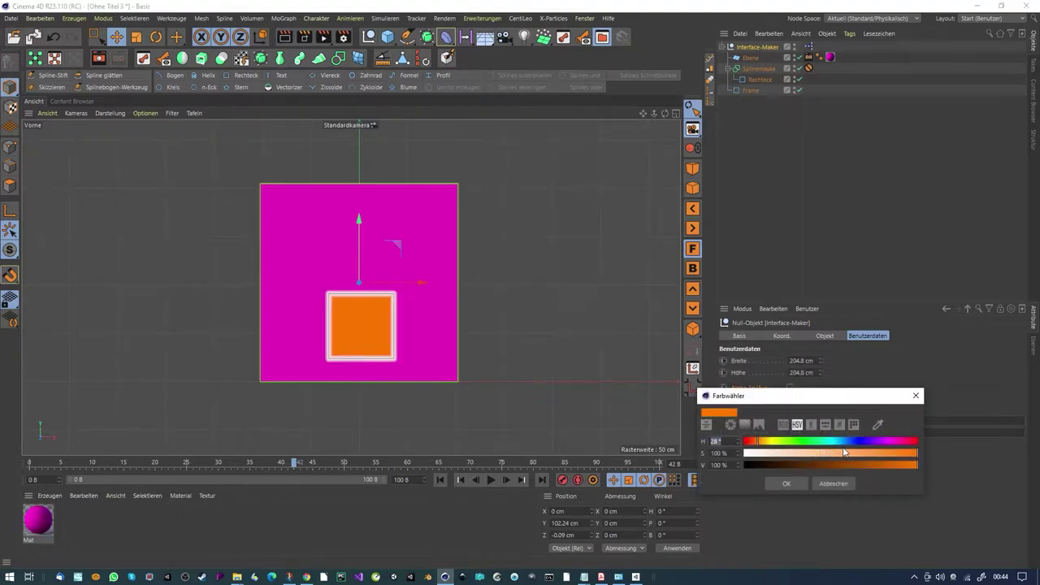
left_click_drag(849, 446, 907, 461)
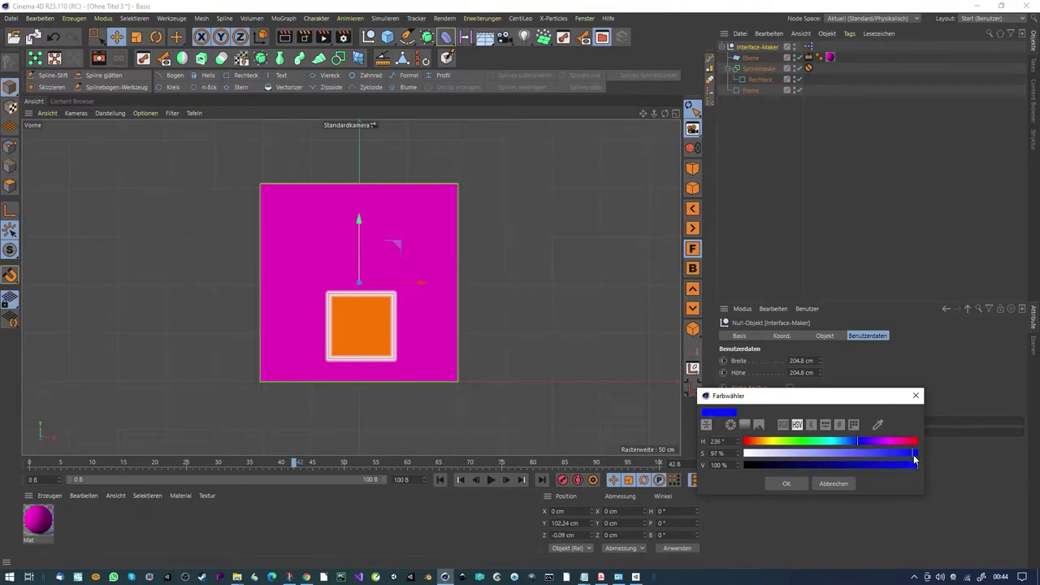
left_click(802, 483)
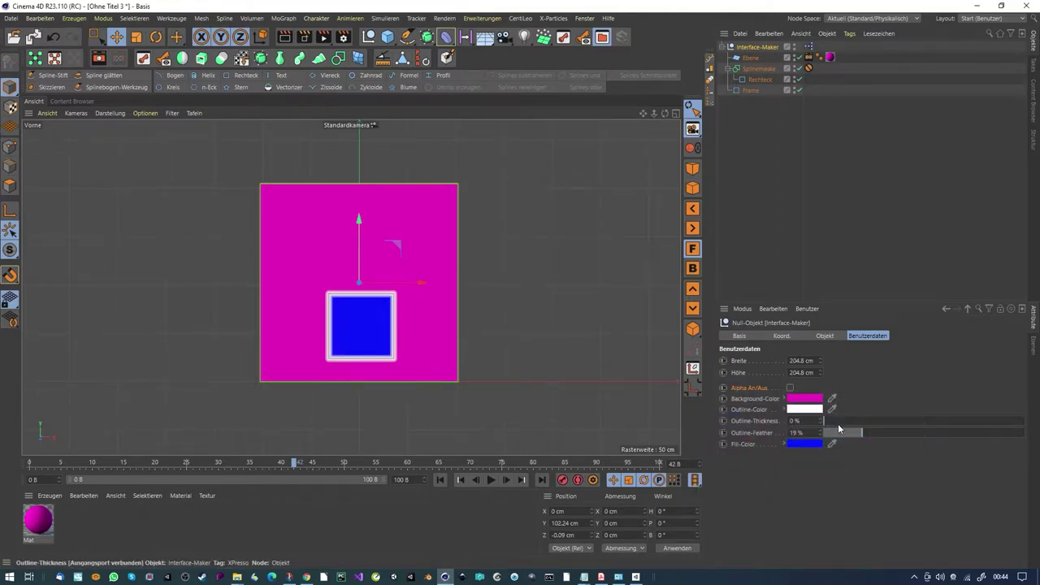
Step: Set the outline feather to 0% and the outline thickness to 4%, and check the result with a view render
left_click_drag(856, 433, 828, 426)
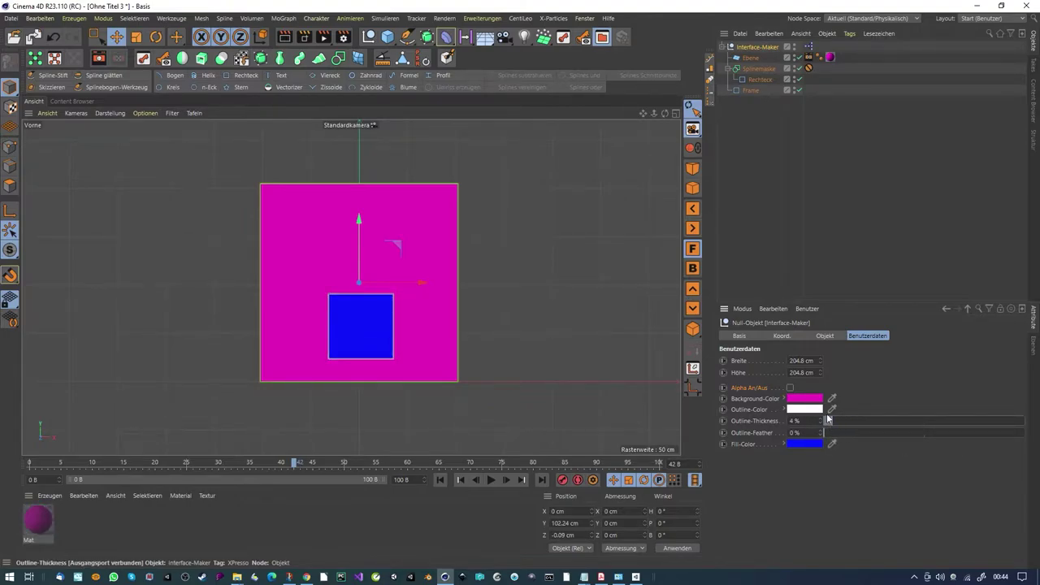
left_click(284, 36)
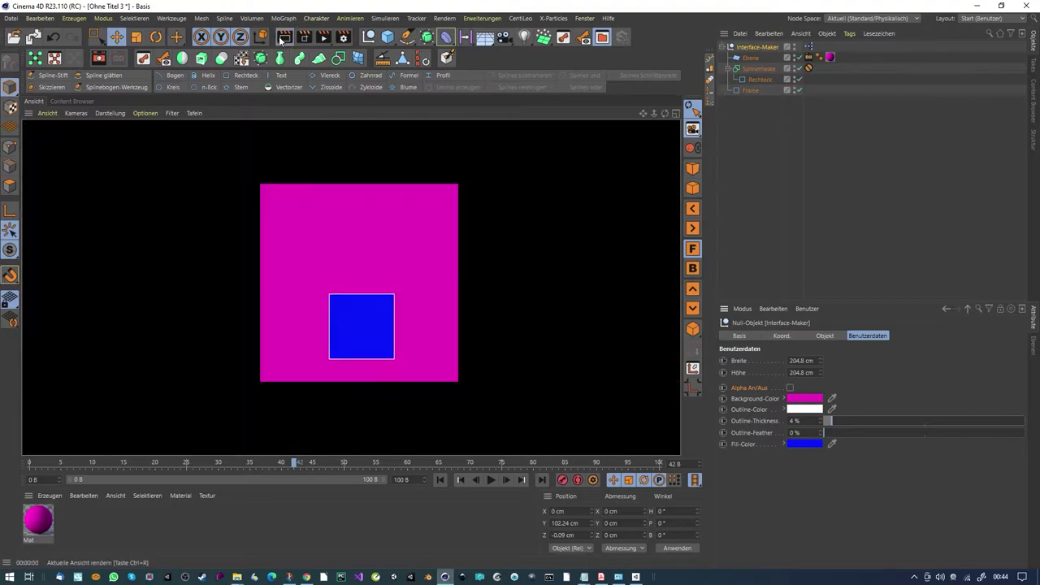
left_click(395, 325)
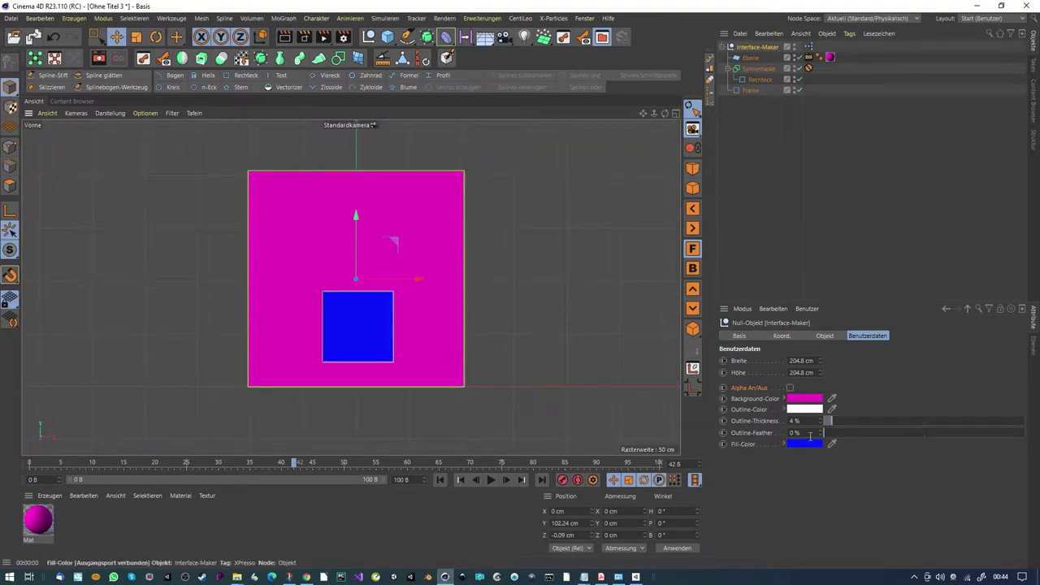
Step: Add a text spline reading HUD with a 78 cm line height and place it on the magenta panel above the blue square
left_click(281, 75)
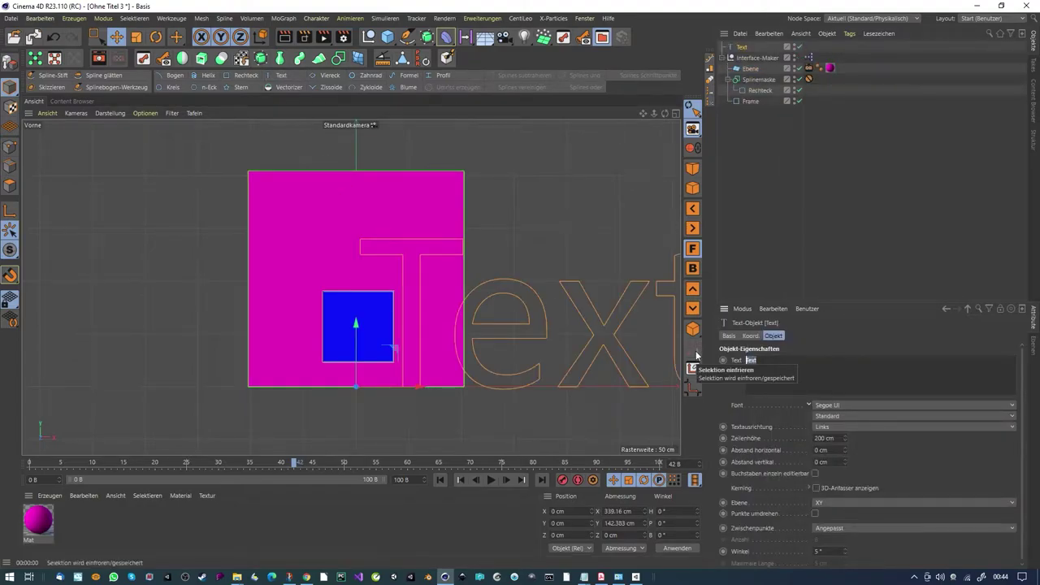
type("HUD")
left_click(805, 346)
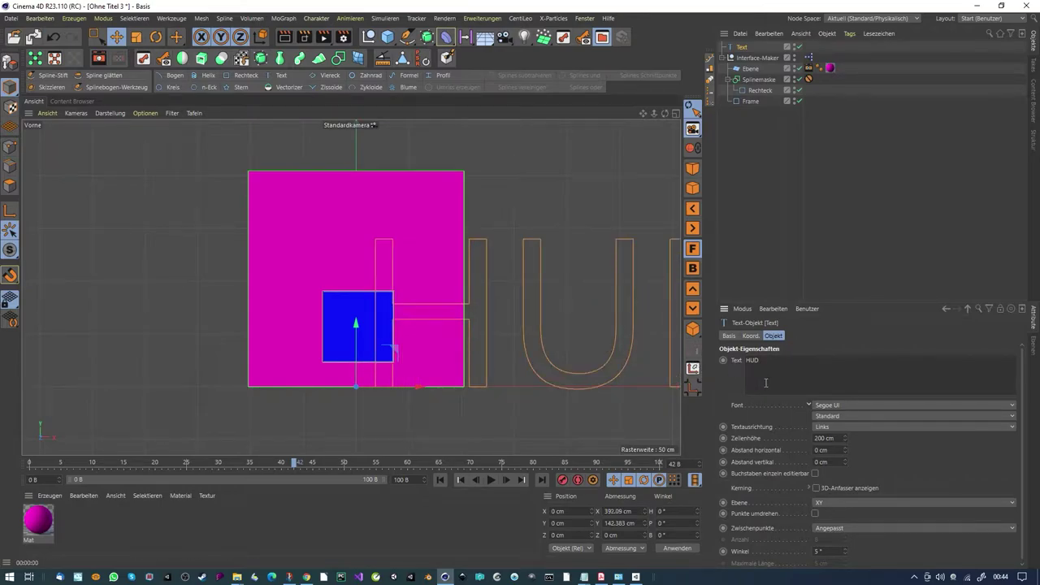
left_click_drag(843, 438, 325, 220)
Step: Nest the HUD text spline inside the Splinemaske and play the timeline to update the texture
left_click_drag(751, 47, 758, 81)
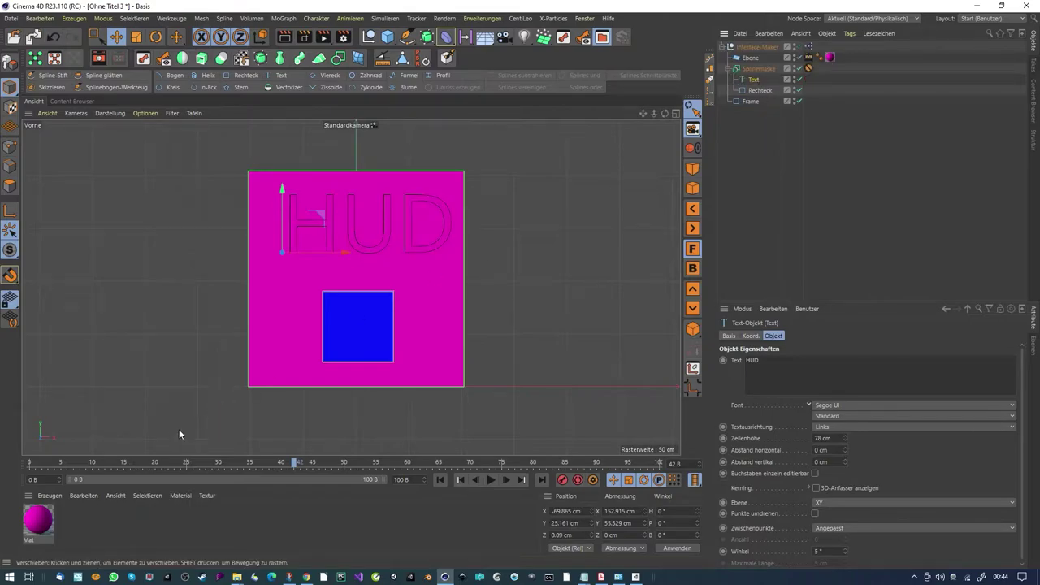
left_click(492, 479)
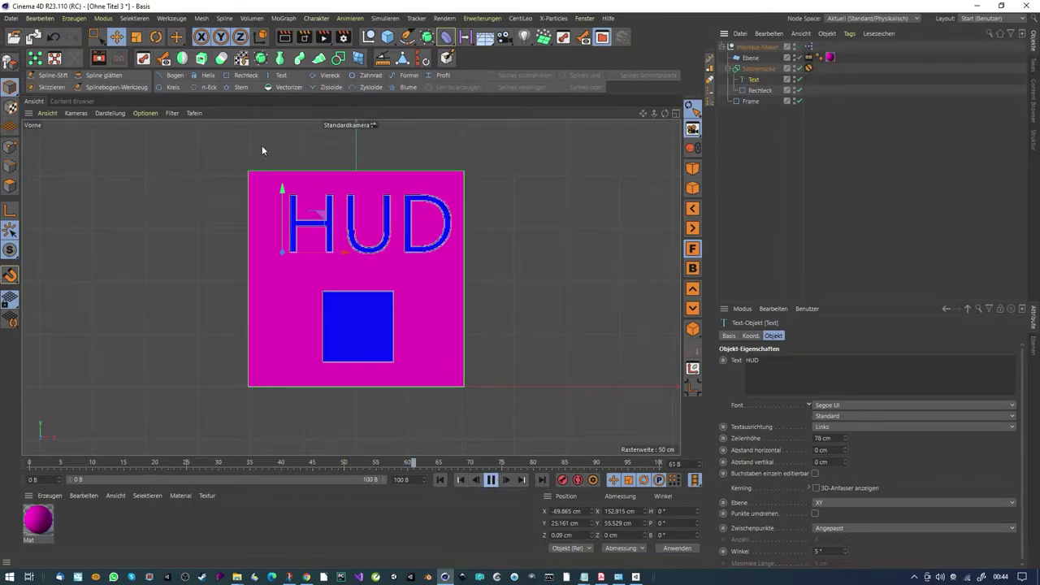
left_click(746, 50)
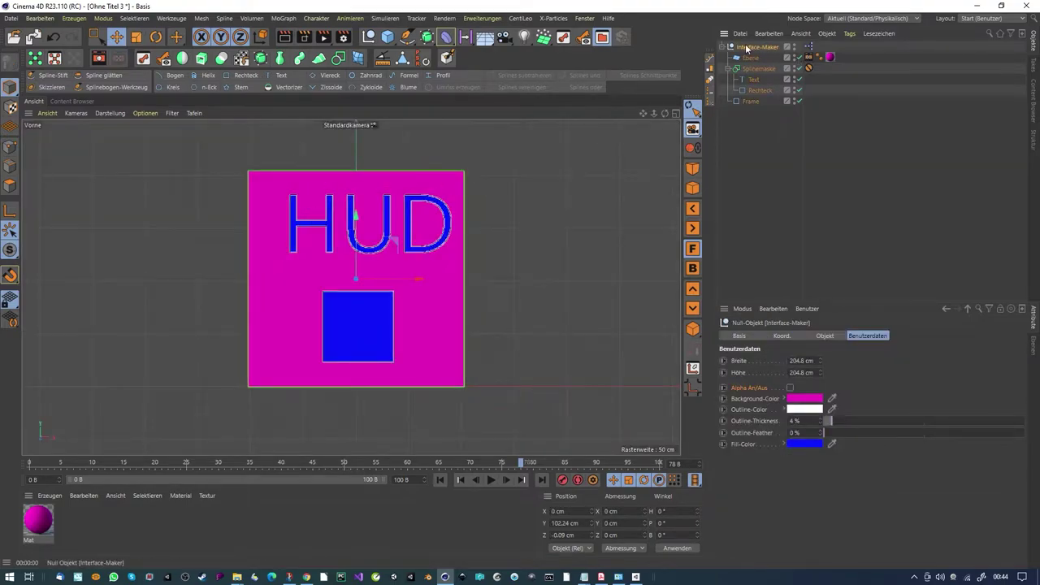
Step: Shift the HUD text slightly to about X -79 cm, Y 23 cm and play the timeline to refresh the texture
left_click(116, 37)
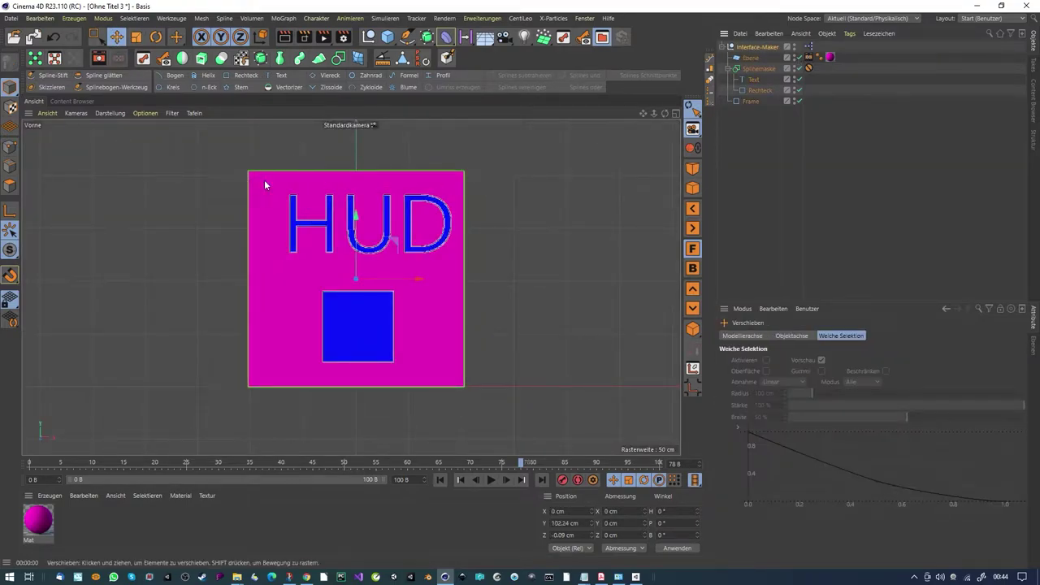
left_click(397, 242)
left_click_drag(321, 216, 312, 218)
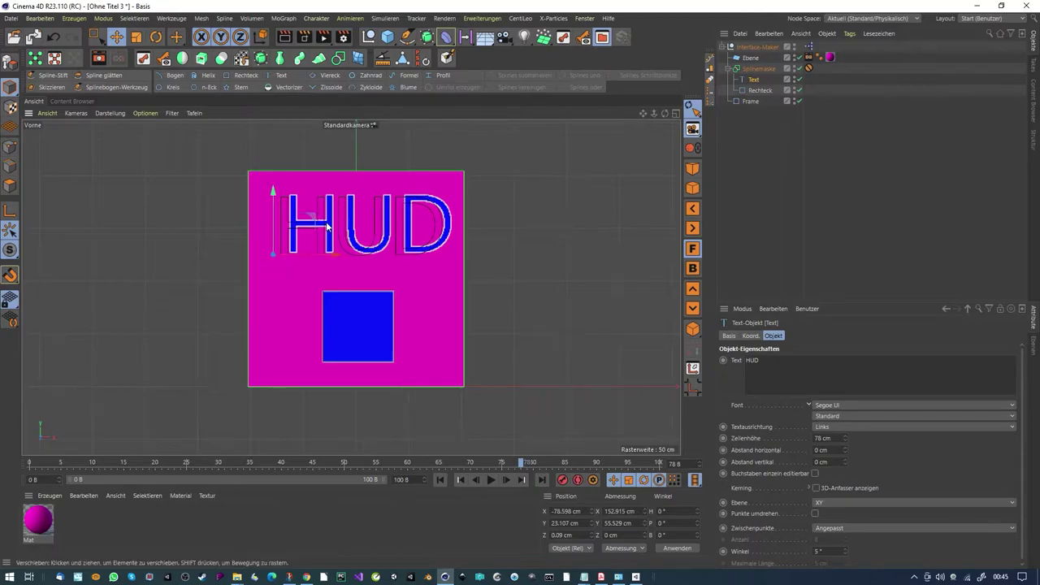
key("F8")
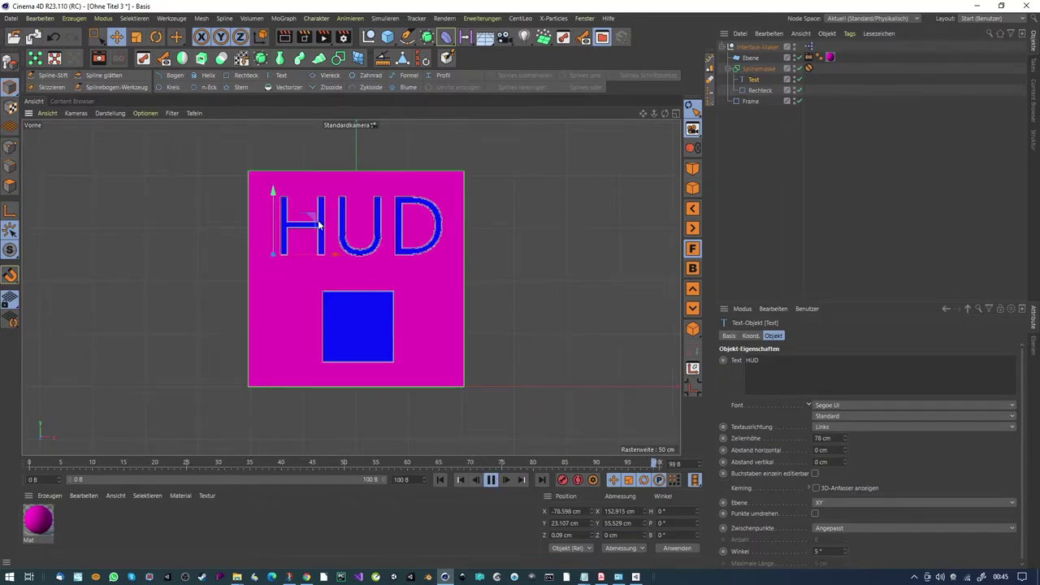
Step: Move the HUD text off the panel to about X 111 cm, Y 11 cm and switch to the perspective view
left_click_drag(316, 220, 502, 233)
scroll(509, 264, "down", 4)
left_click(692, 169)
scroll(430, 279, "up", 2)
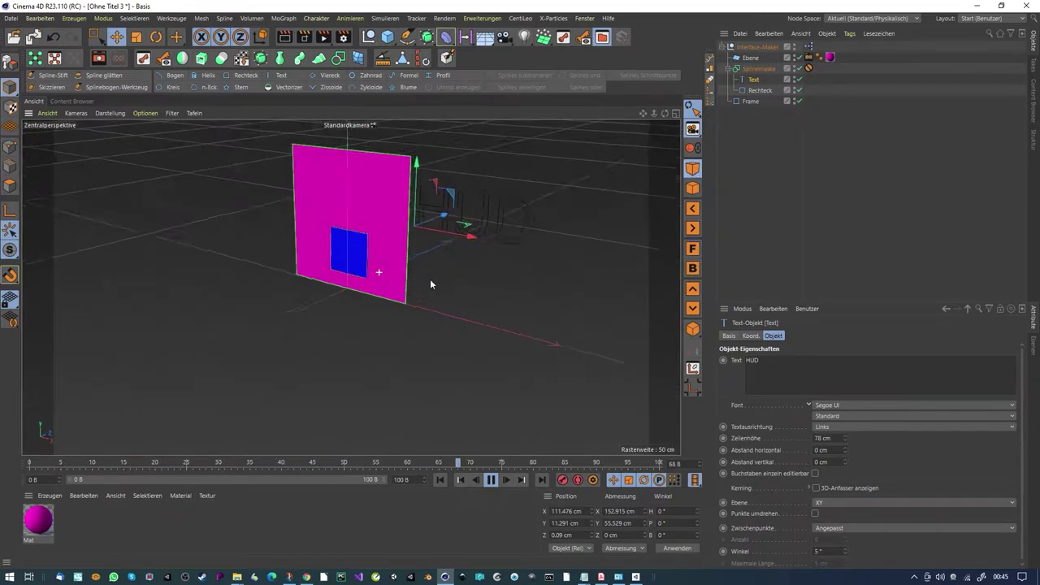
middle_click_drag(411, 291, 421, 306, "alt")
Step: Add a 200 cm cube at the origin and apply the Mat material to it
left_click(385, 37)
scroll(408, 219, "down", 2)
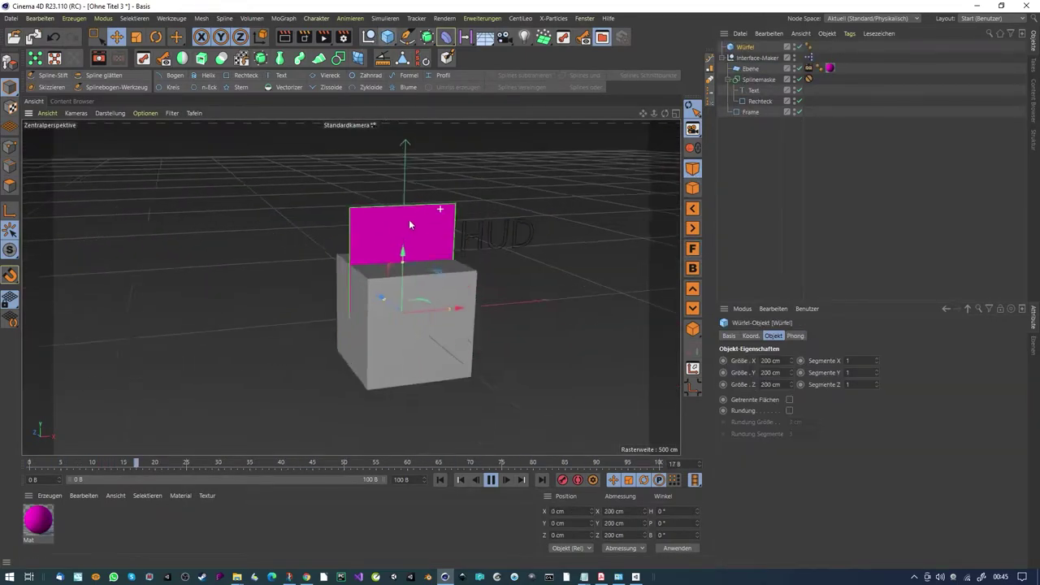
middle_click_drag(409, 220, 350, 237, "alt")
left_click_drag(339, 255, 355, 271, "alt")
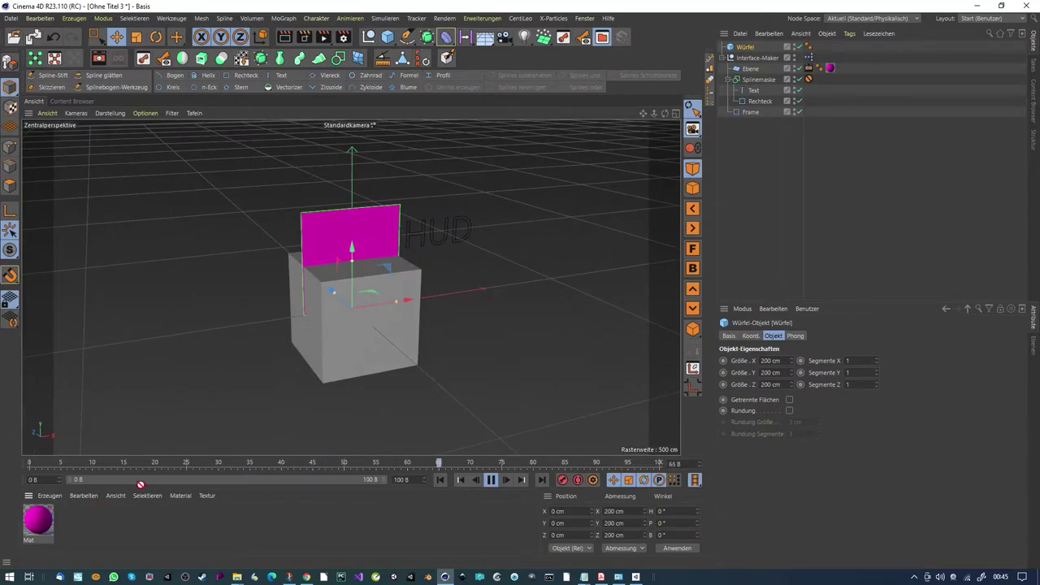
left_click_drag(336, 358, 445, 266)
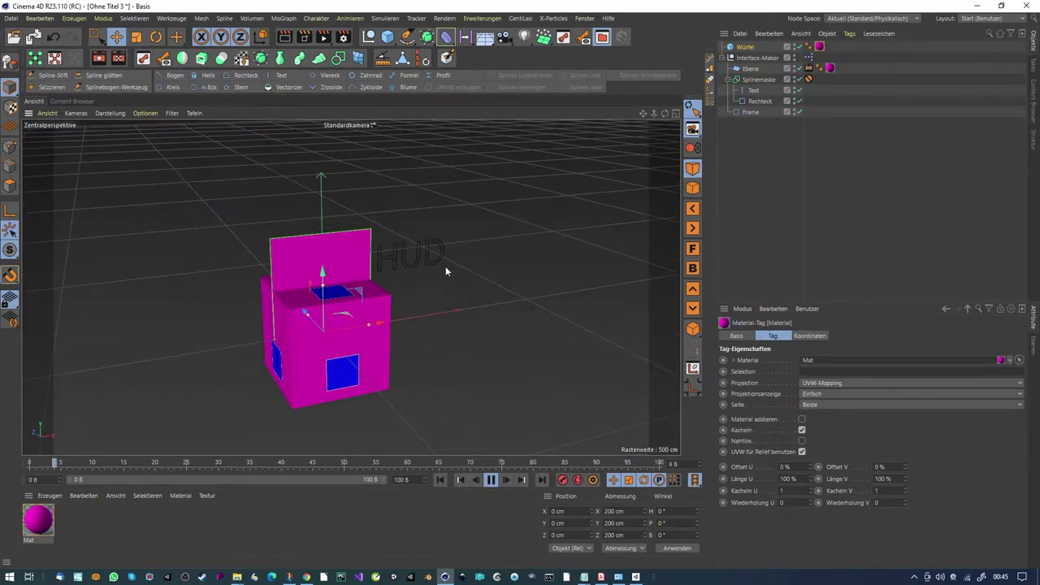
Step: Move the HUD text partly over the panel, to about X 2 cm, Y 38 cm, to test the live texture on the cube
left_click(755, 91)
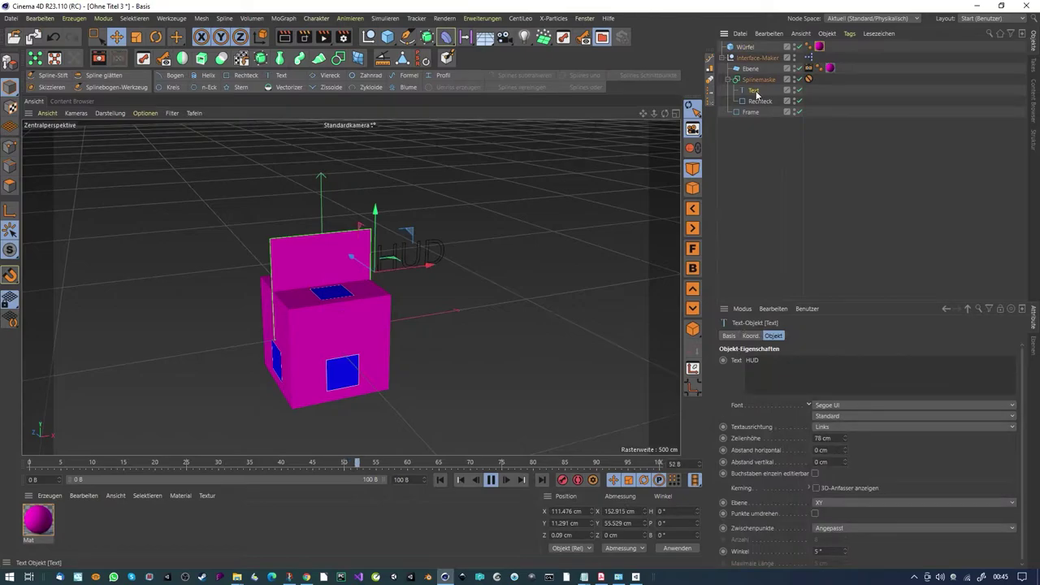
left_click_drag(413, 234, 265, 195)
left_click_drag(321, 209, 358, 225)
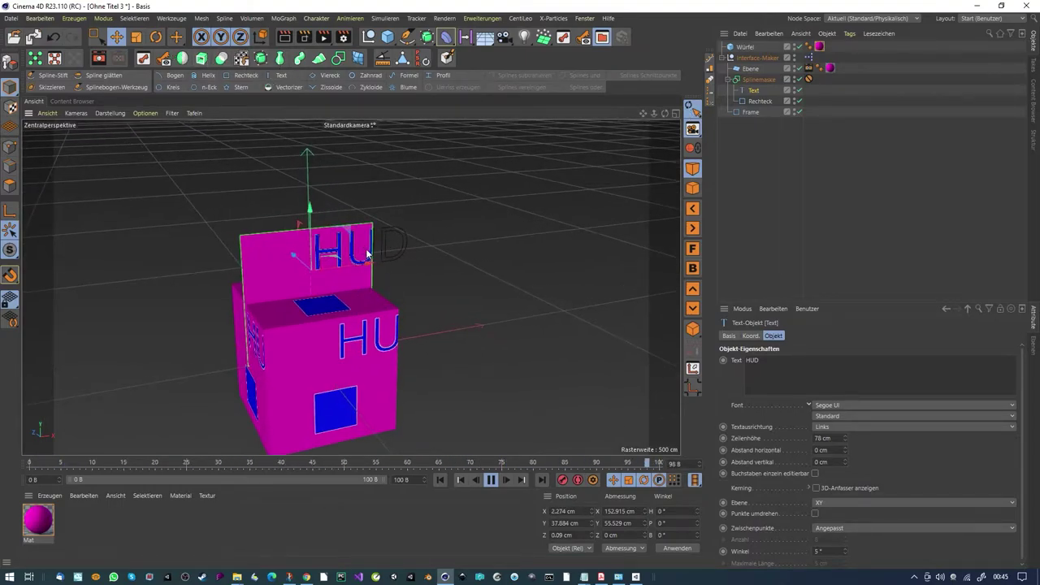
Step: Delete the test cube and move the HUD text fully onto the panel, to about X -76 cm, Y 29 cm
left_click(745, 46)
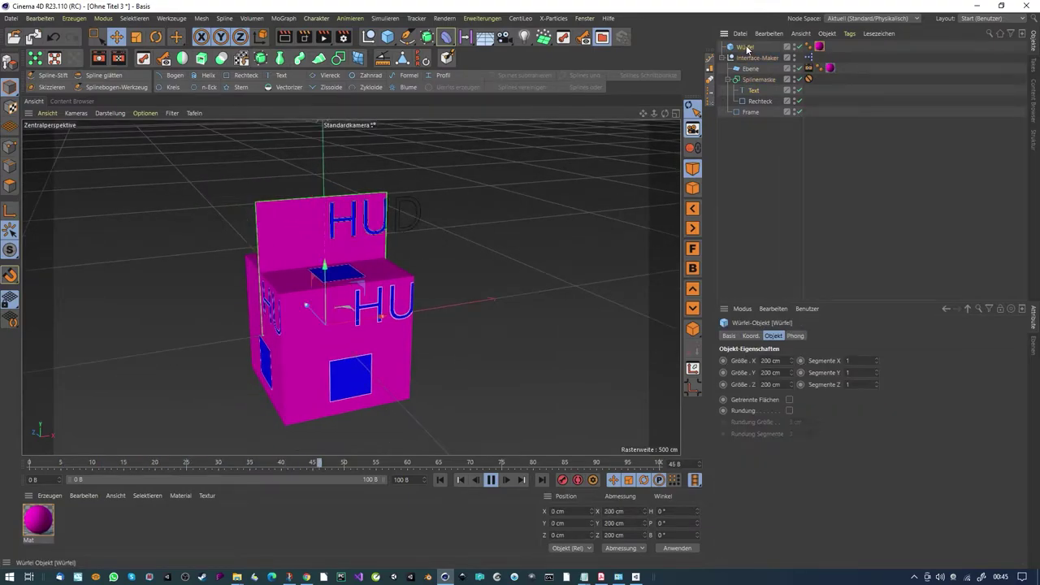
key("Delete")
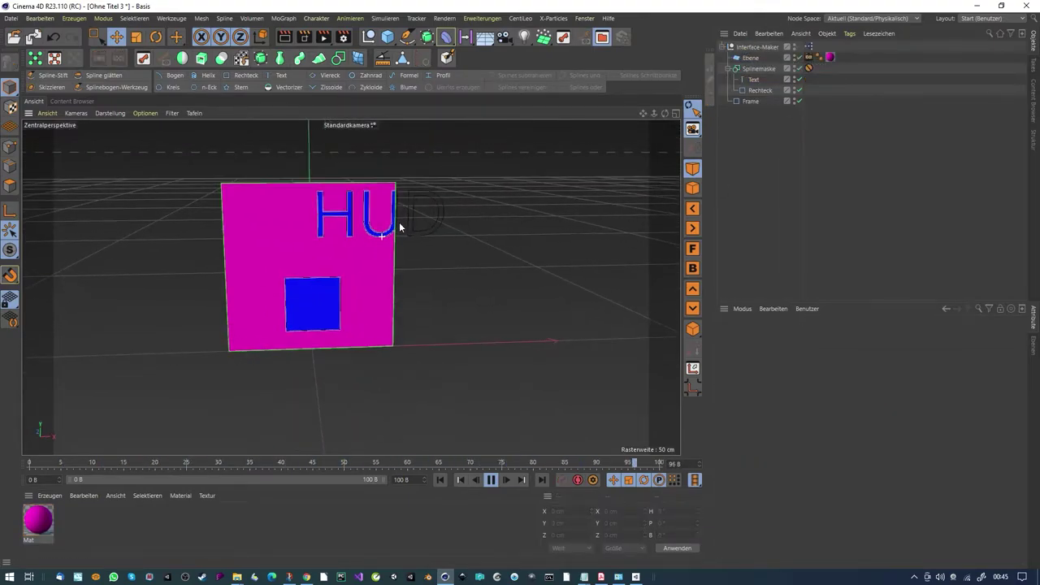
left_click(752, 46)
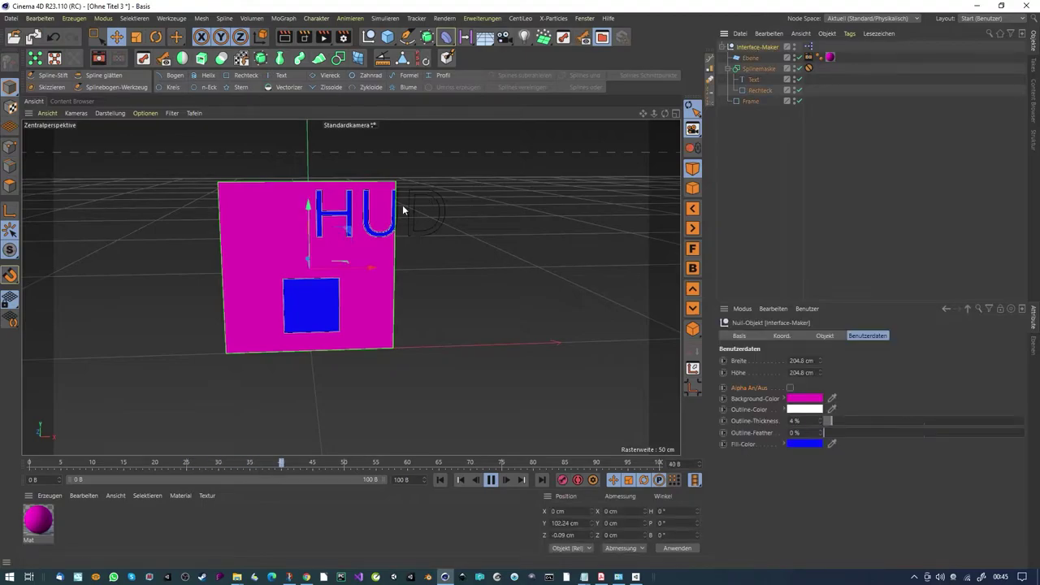
left_click(751, 79)
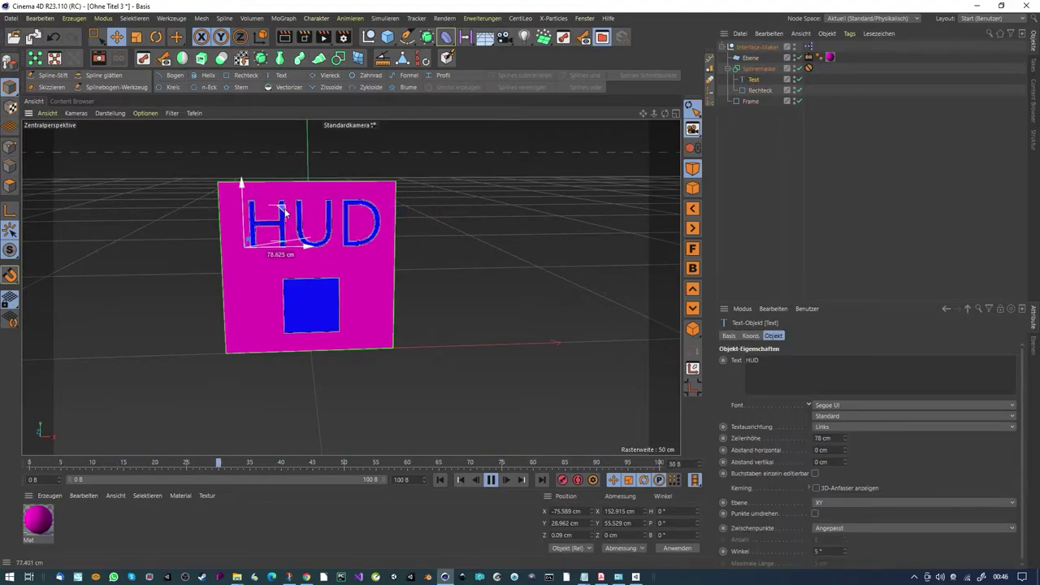
Step: Set the Ebene plane's Material backen tag to a 2048 × 2048 texture and enable Farbe among its baked channels
left_click(808, 59)
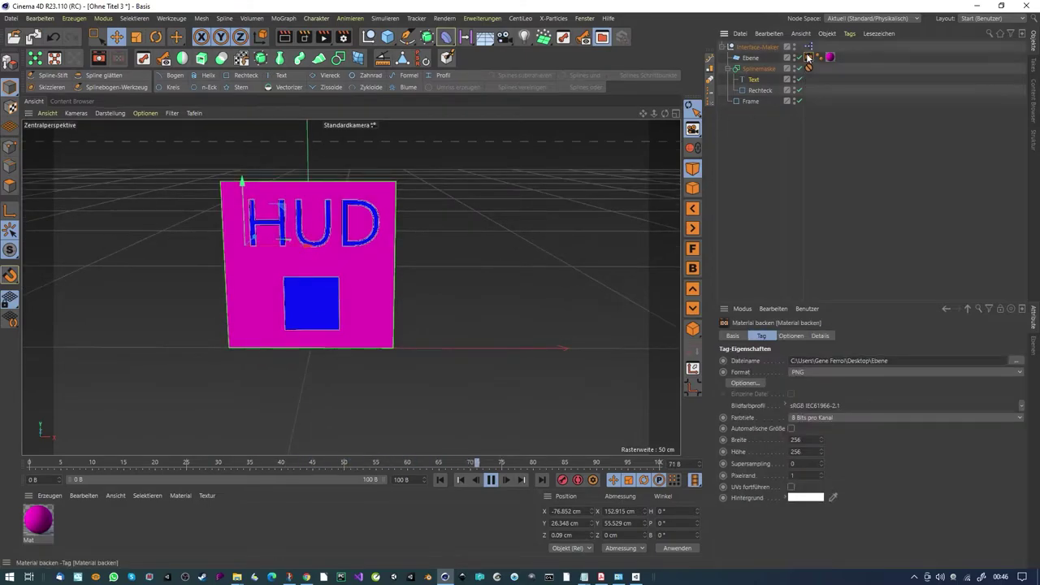
left_click_drag(809, 439, 735, 437)
type("2048")
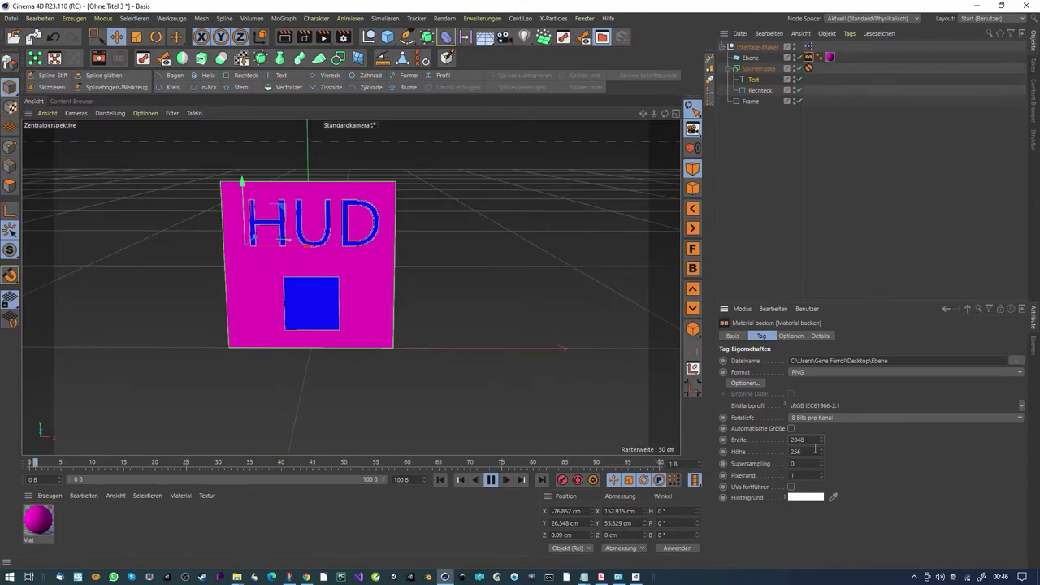
left_click(800, 451)
type("2048")
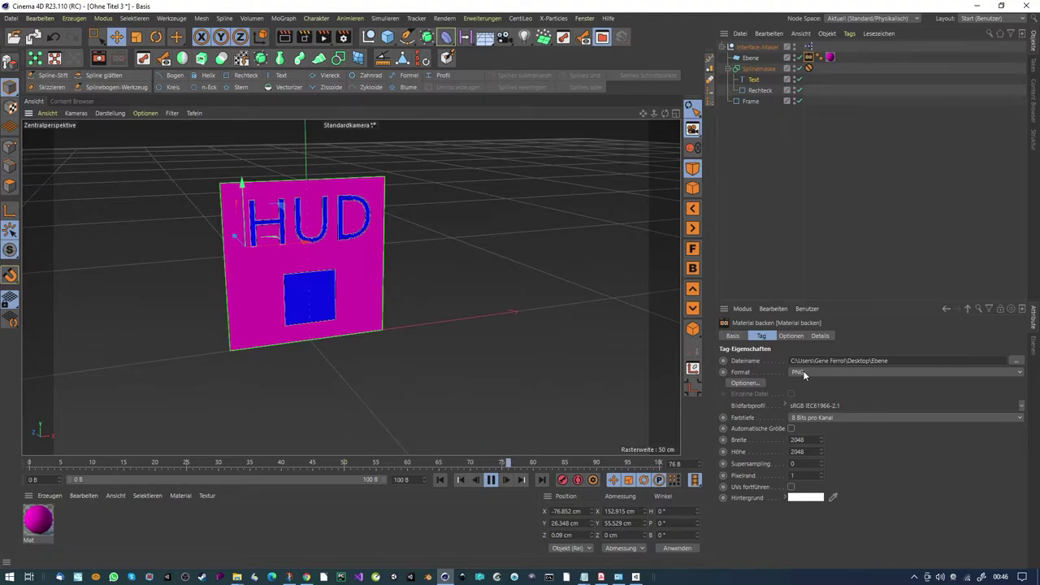
left_click(786, 336)
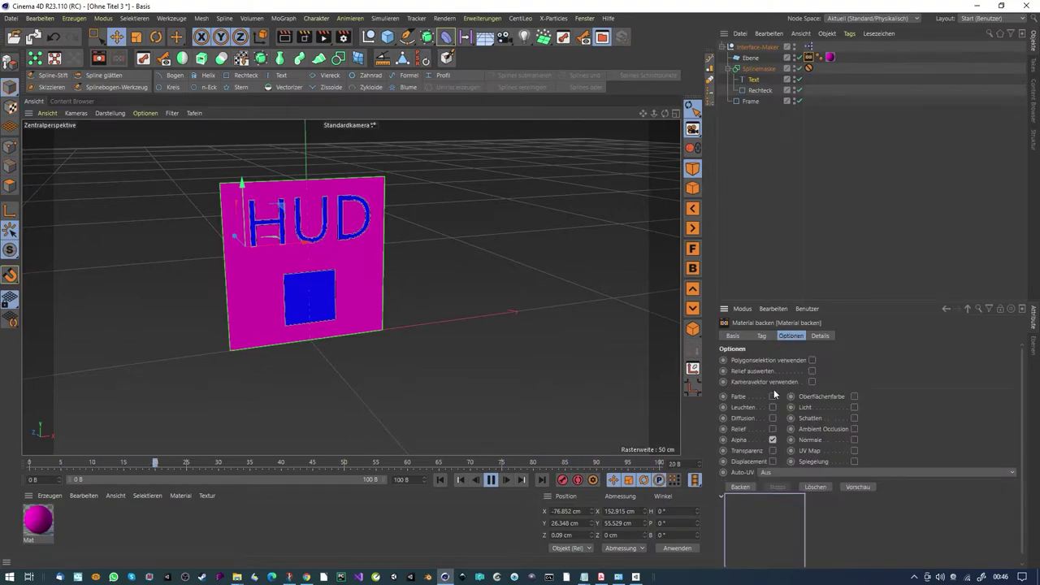
left_click(772, 397)
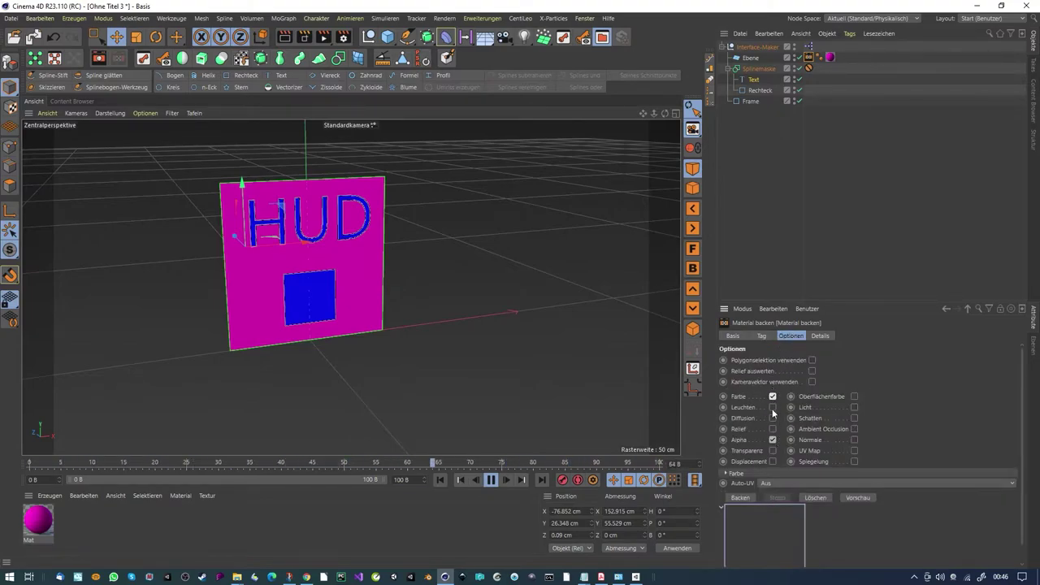
Step: Set the bake output format to PSD with Einzelne Datei enabled, and stop the animation playback
left_click(762, 336)
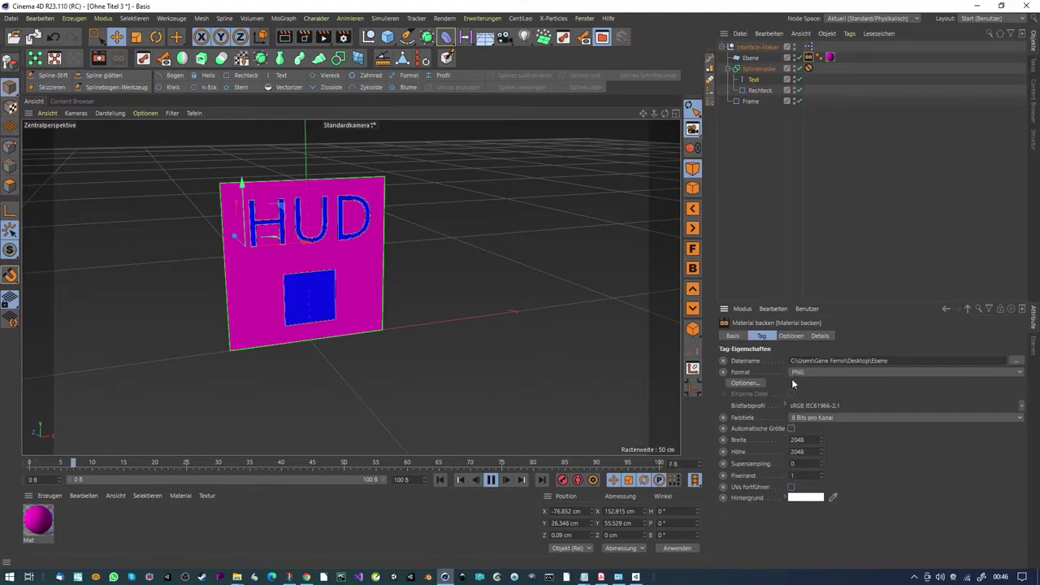
left_click(791, 376)
left_click(829, 248)
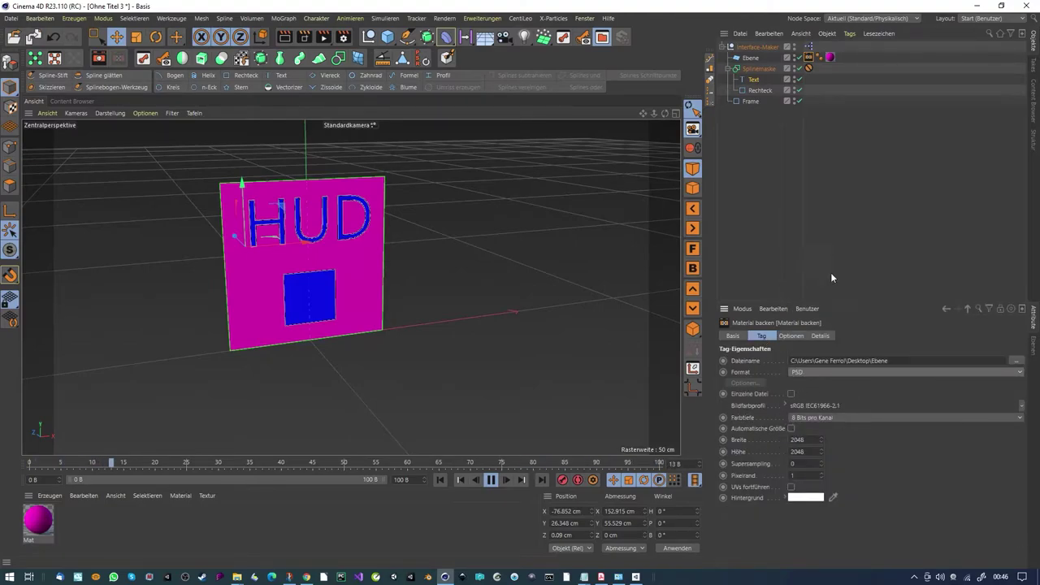
left_click(791, 394)
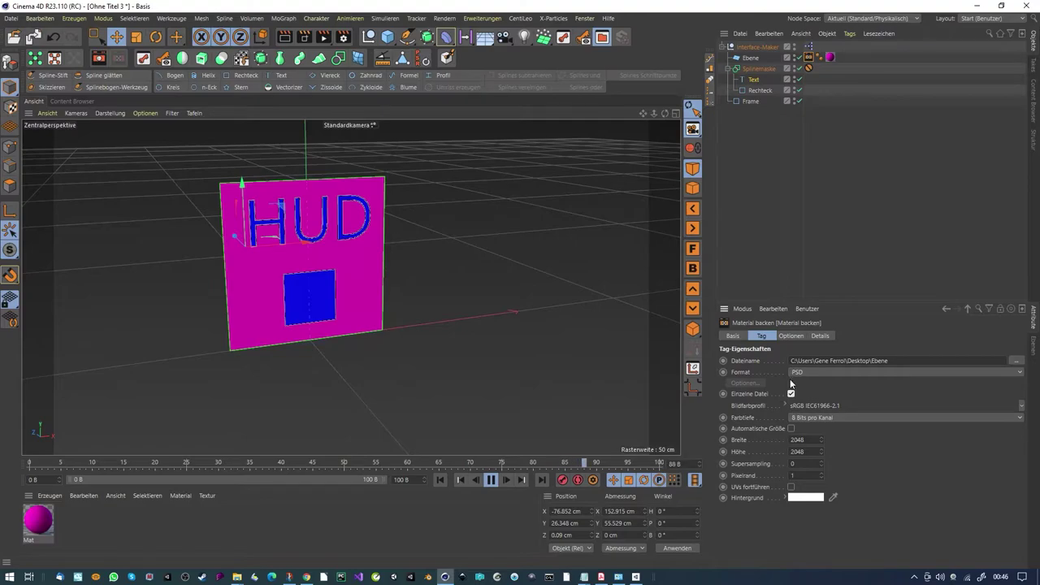
left_click(490, 480)
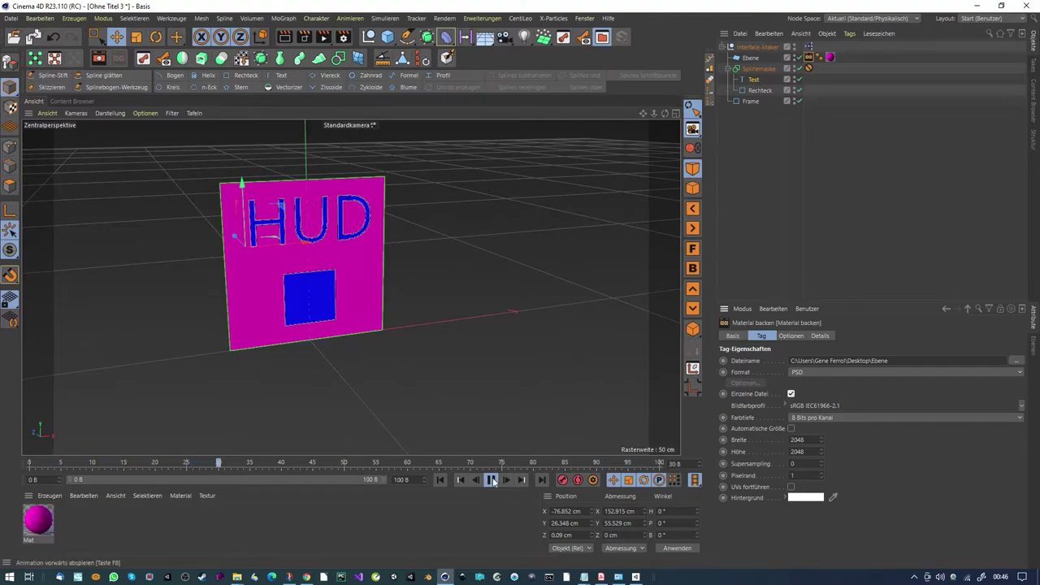
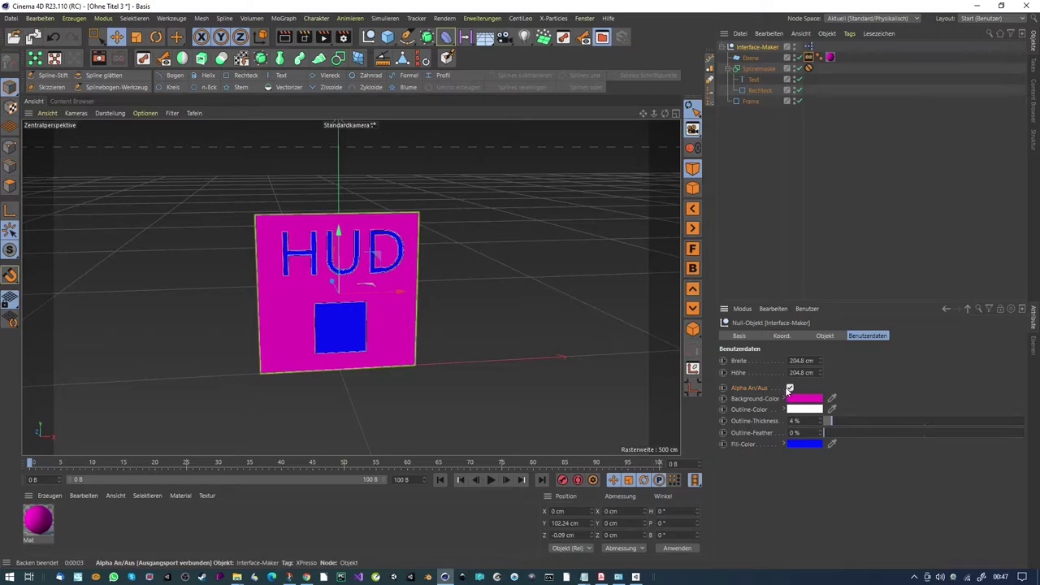
Step: Render the perspective view from the current distance and again closer up to check the panel's transparent background
left_click(285, 36)
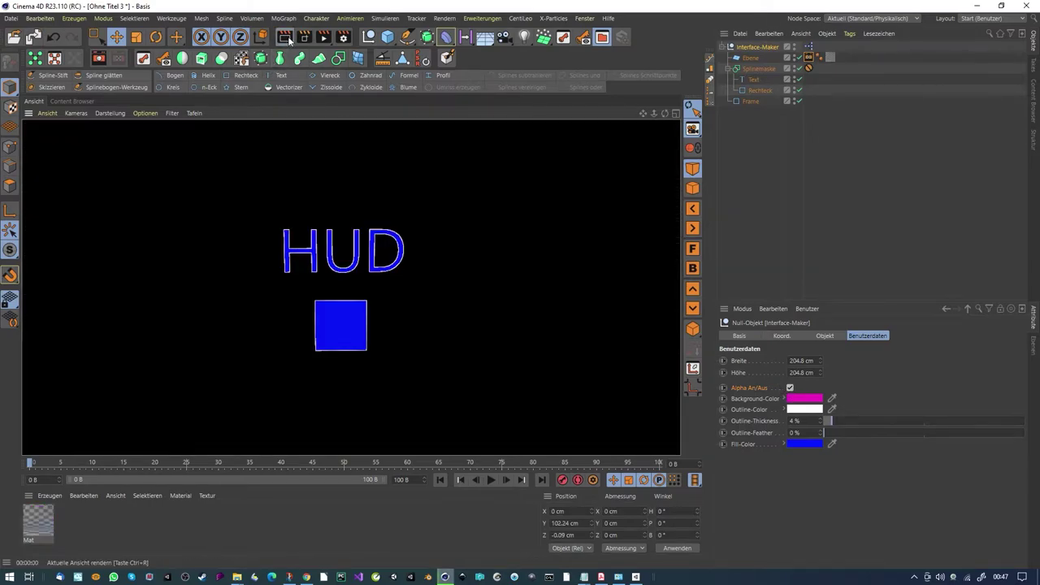
scroll(378, 275, "up", 5)
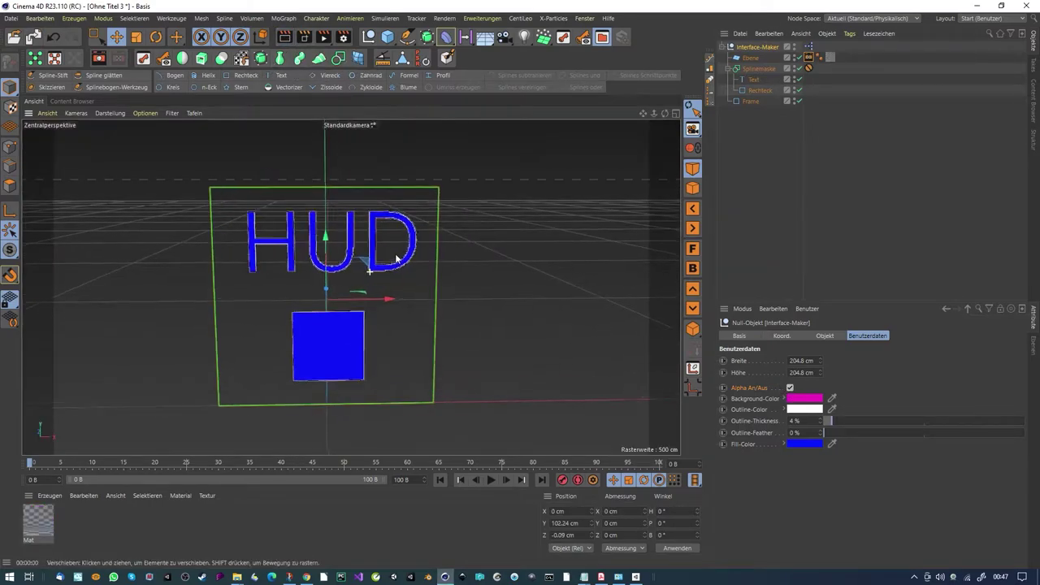
left_click(284, 36)
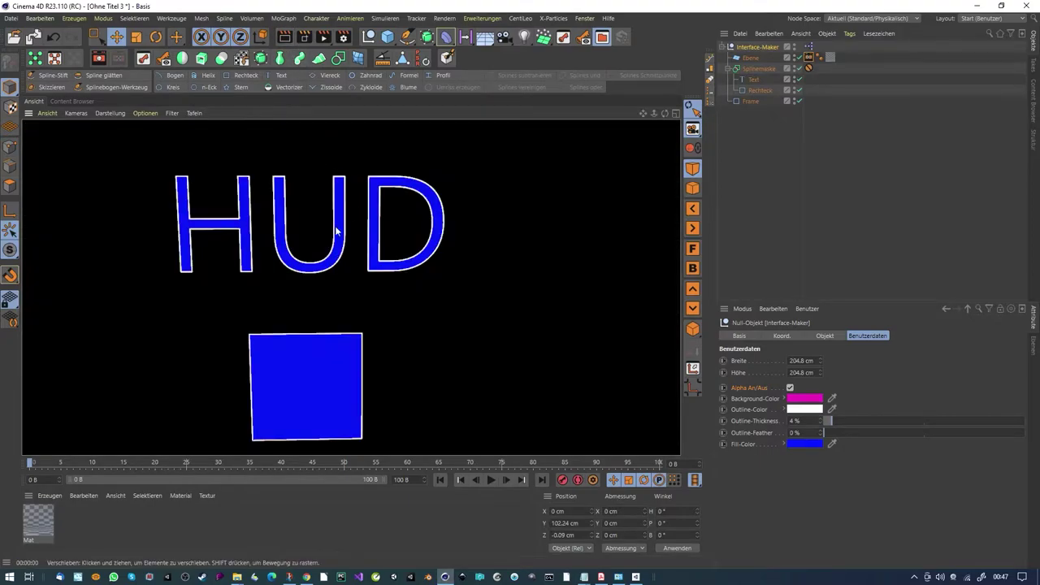
scroll(318, 255, "down", 4)
Step: Bake the plane's texture again, overwriting the existing Ebene.psd, and show the alpha layer in the bake preview
left_click(808, 57)
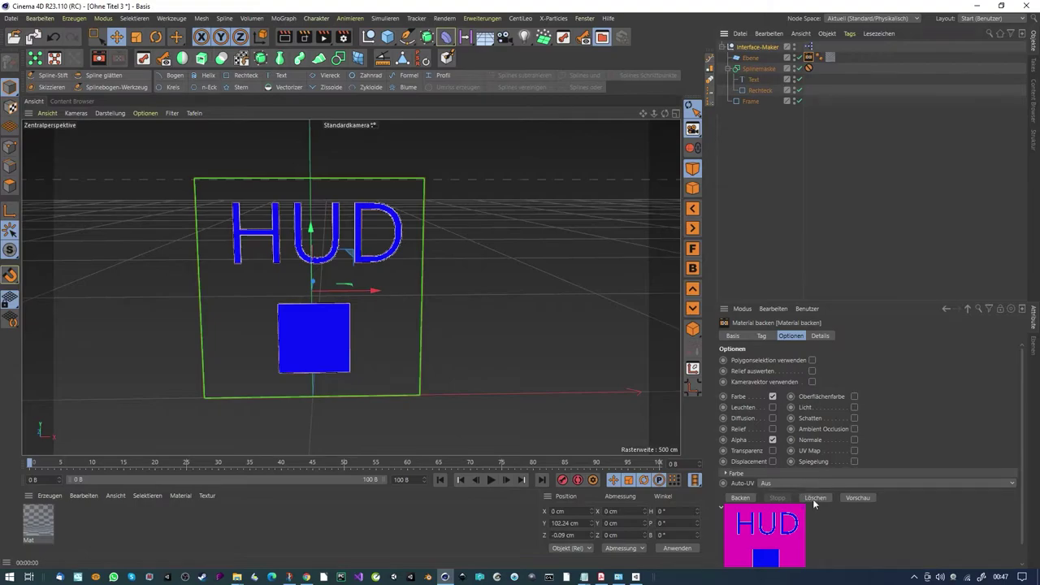
left_click(745, 499)
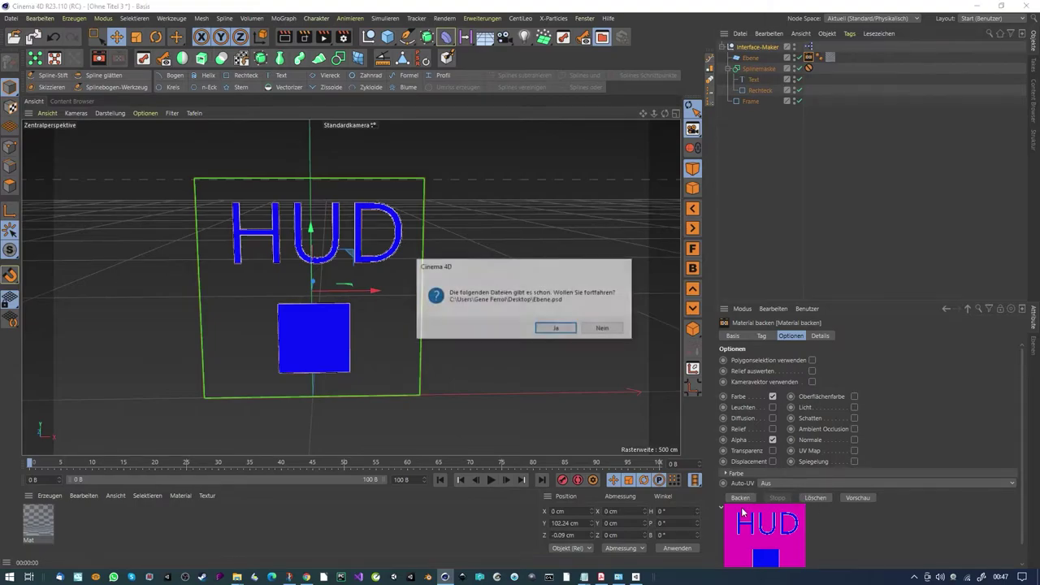
left_click(559, 330)
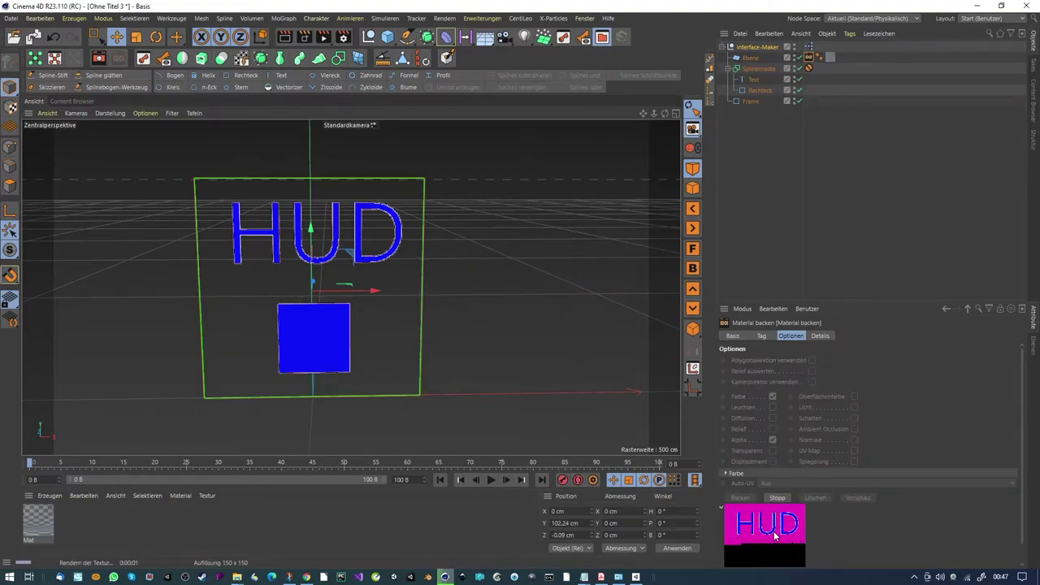
right_click(770, 527)
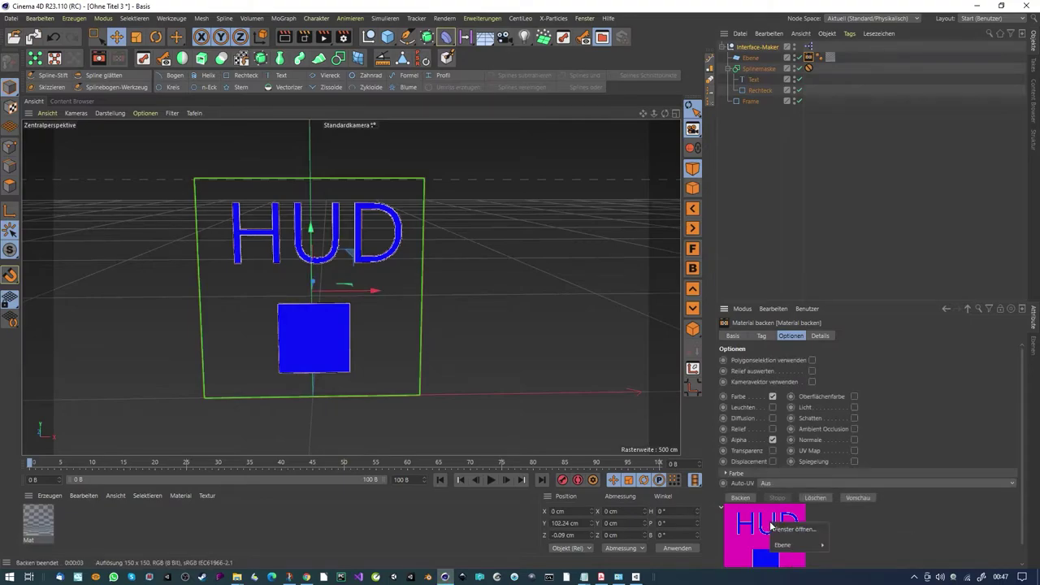
mouse_move(797, 544)
left_click(840, 553)
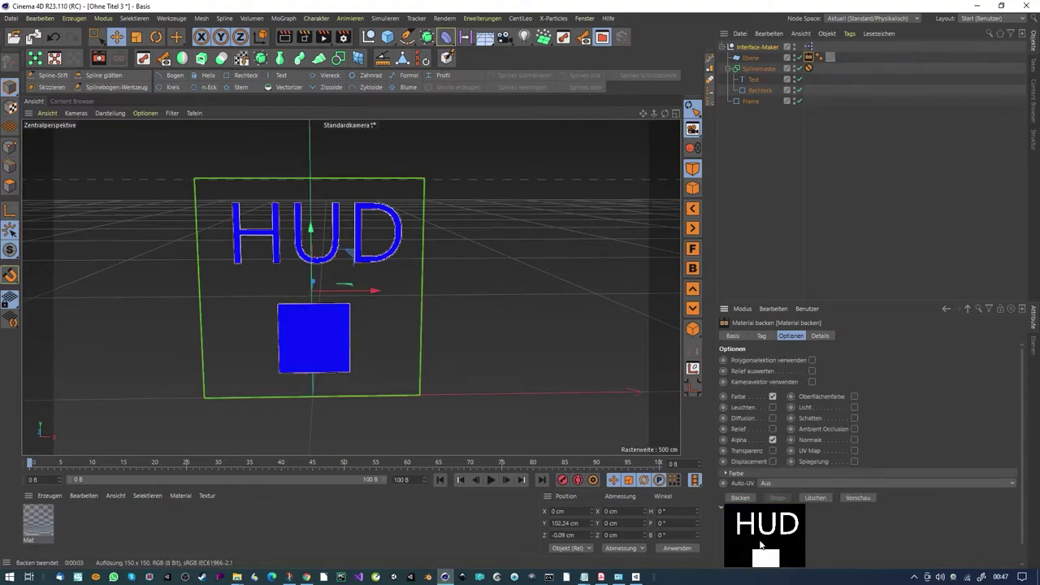
scroll(772, 527, "down", 1)
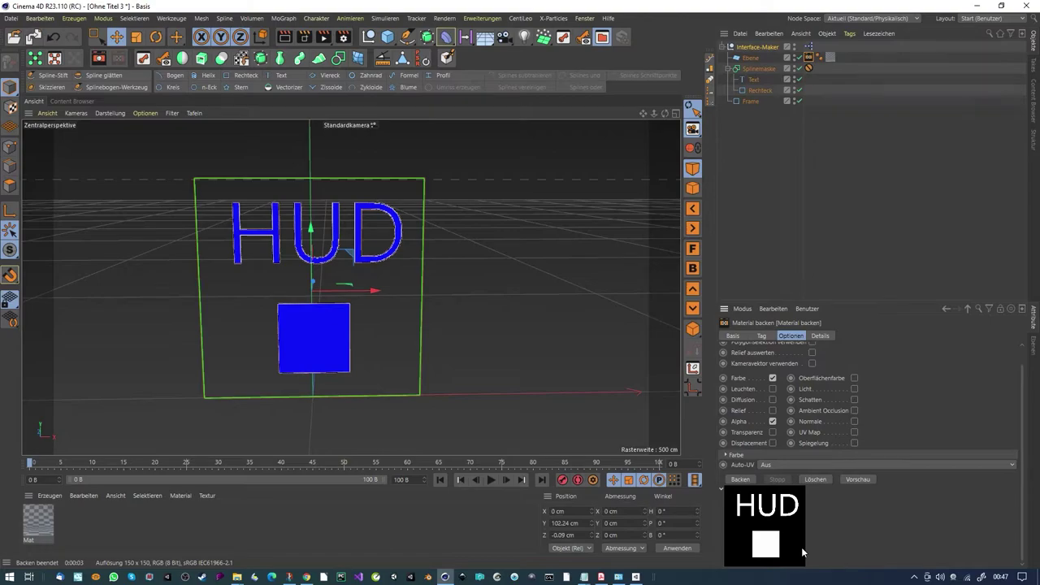
Step: Inspect the Mat material's Alpha channel, switching Weich off and on and Invertieren on and off to compare
double_click(50, 531)
left_click(213, 292)
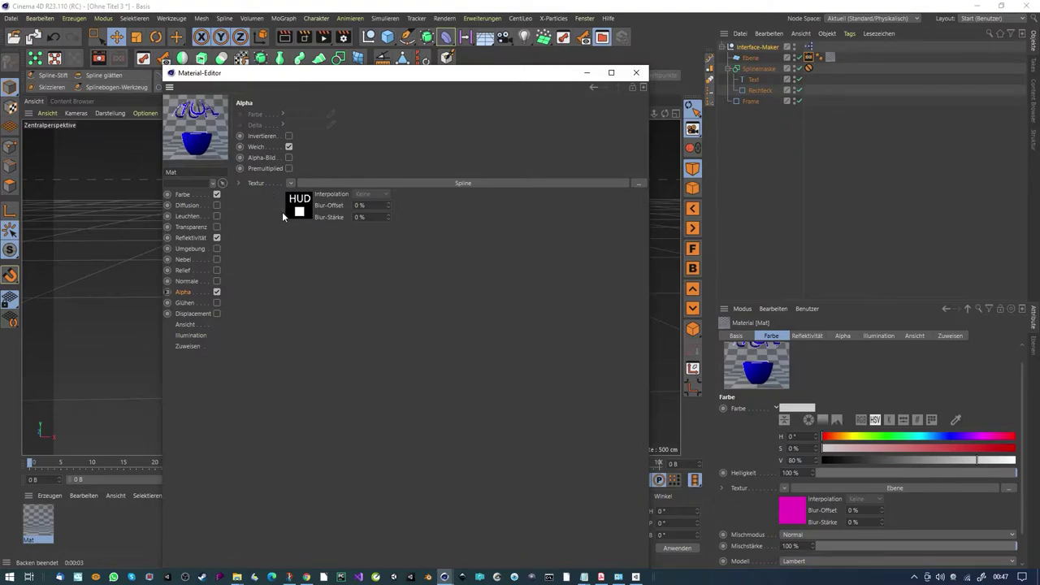
left_click(289, 147)
left_click(289, 147)
left_click(289, 136)
left_click(288, 135)
left_click(636, 72)
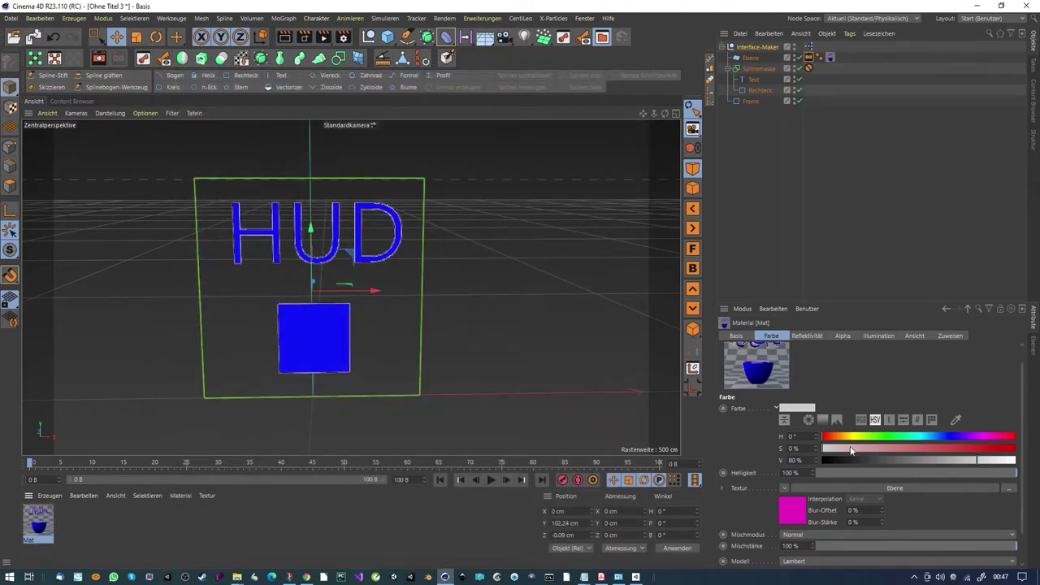
Step: Set the Interface-Maker's background and outline colours to blue, outline thickness to 0 % and outline feather to 33 %, and render the view
left_click(763, 46)
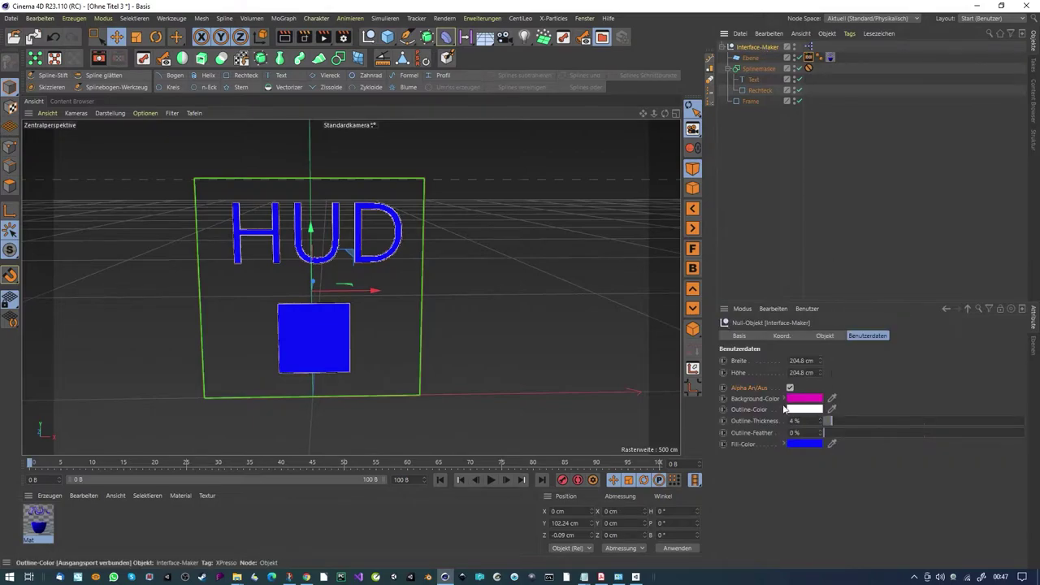
left_click_drag(860, 419, 802, 401)
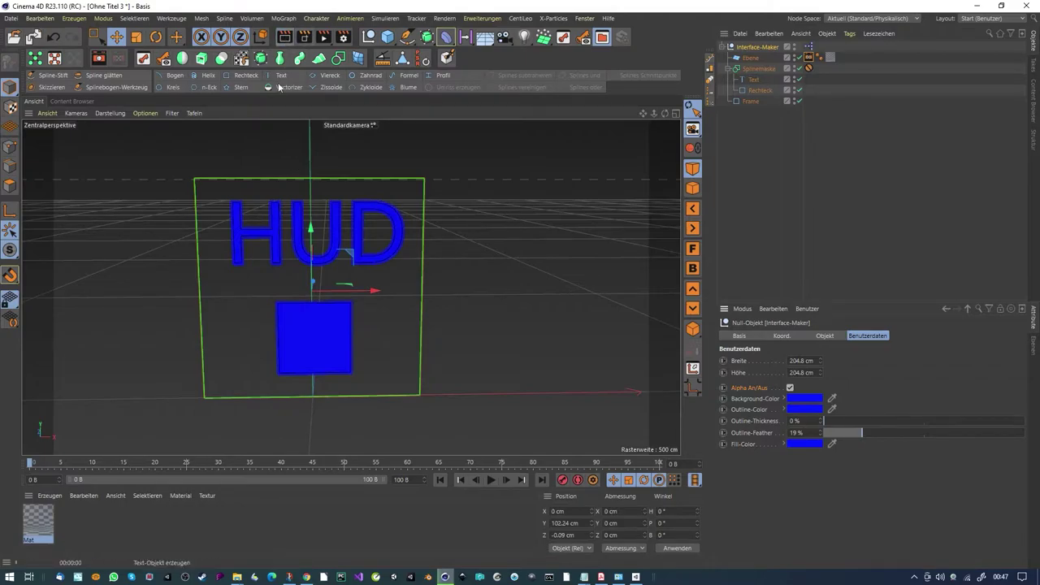
key("ctrl+r")
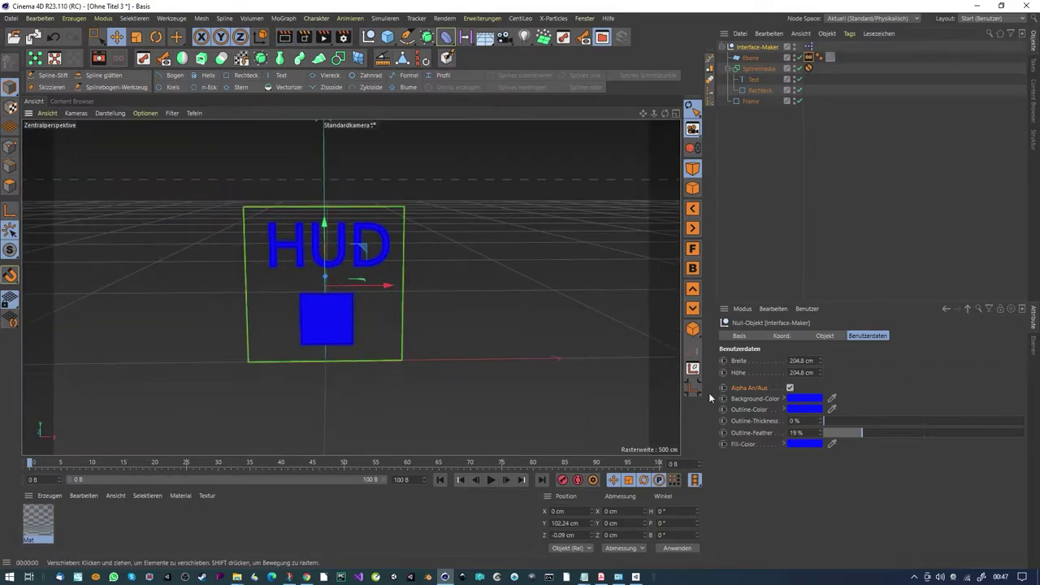
left_click_drag(861, 433, 892, 433)
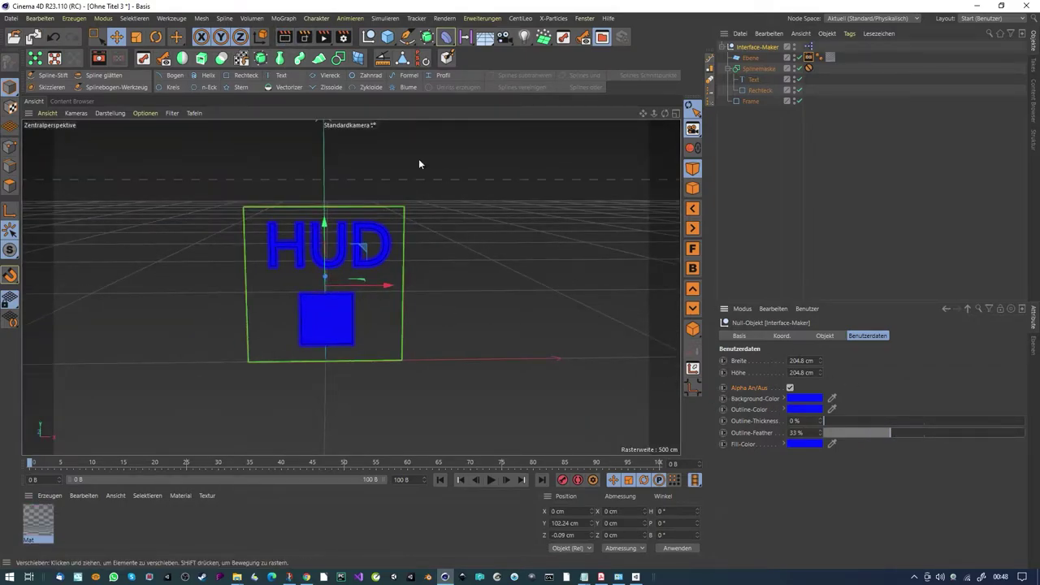
left_click(284, 38)
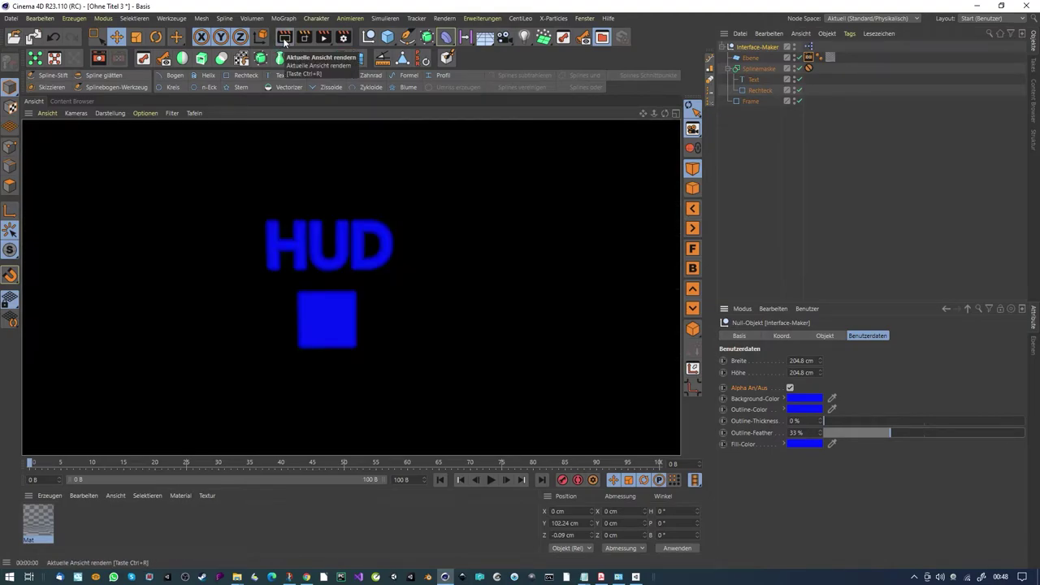
Step: Reset the Interface-Maker's outline feather to 0 % with outline thickness at 0 %, and render the view to check the sharp edges
left_click(335, 248)
left_click_drag(920, 431, 1027, 431)
mouse_move(843, 421)
left_mouse_down()
mouse_move(1032, 418)
mouse_move(825, 422)
left_mouse_up()
left_click_drag(885, 435, 824, 432)
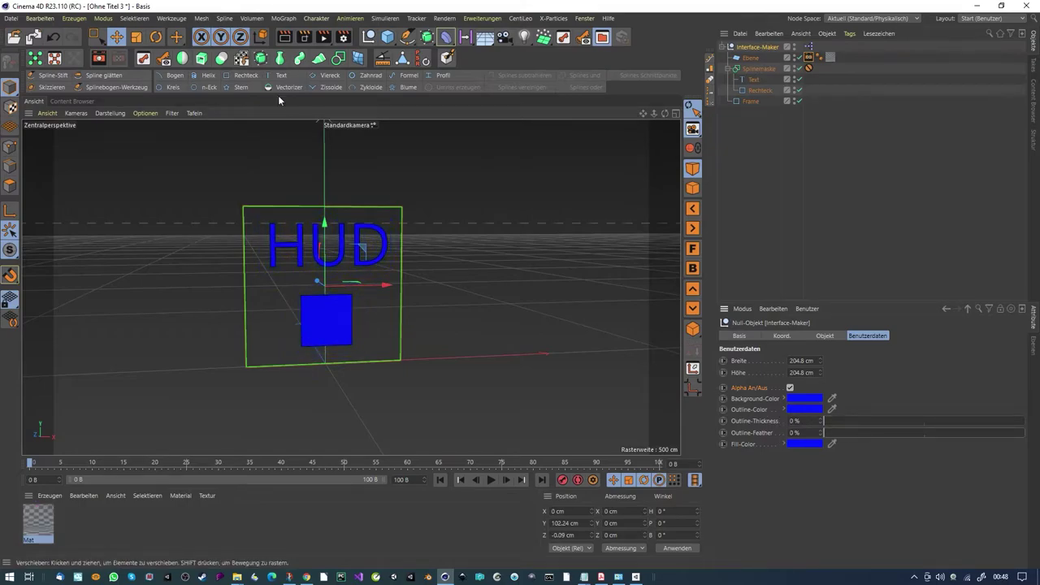
left_click(284, 37)
left_click_drag(341, 279, 378, 280, "alt")
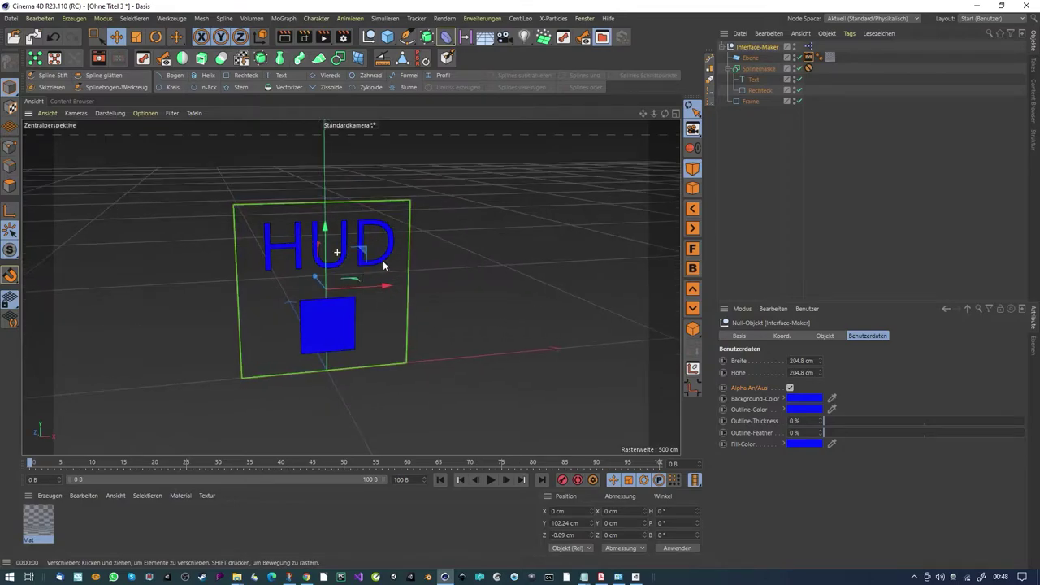
left_click_drag(575, 187, 378, 257, "alt")
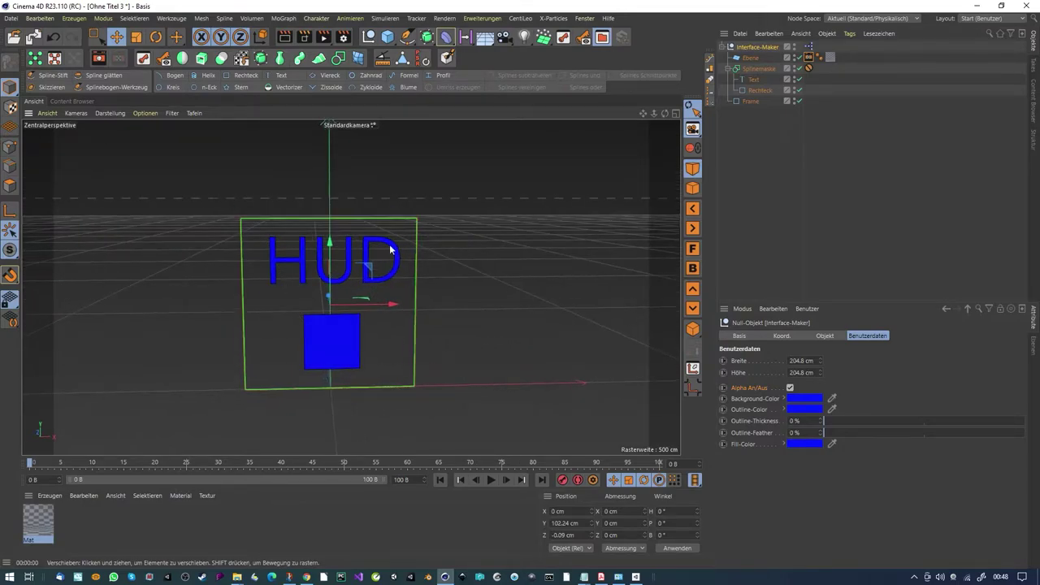
Step: Delete the Text and Rechteck splines from the Splinemaske
left_click(756, 81)
left_click(754, 90, "shift")
key("Delete")
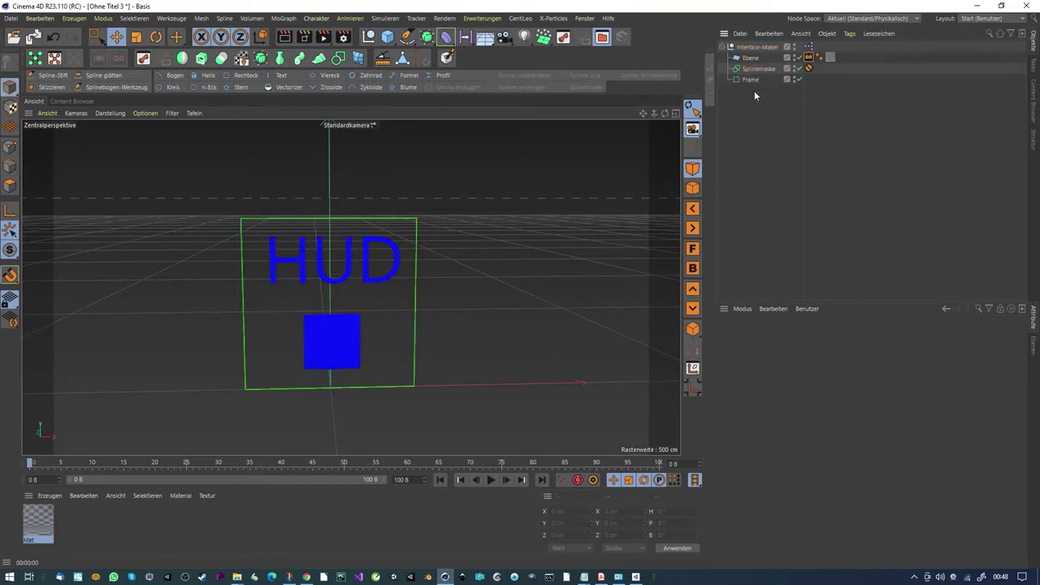
left_click(584, 18)
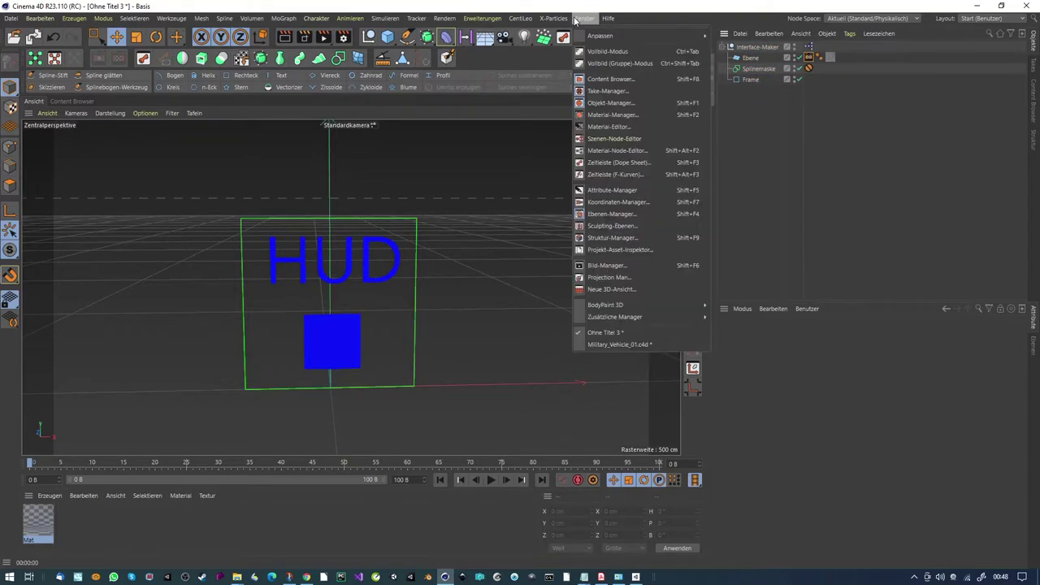
left_click(617, 344)
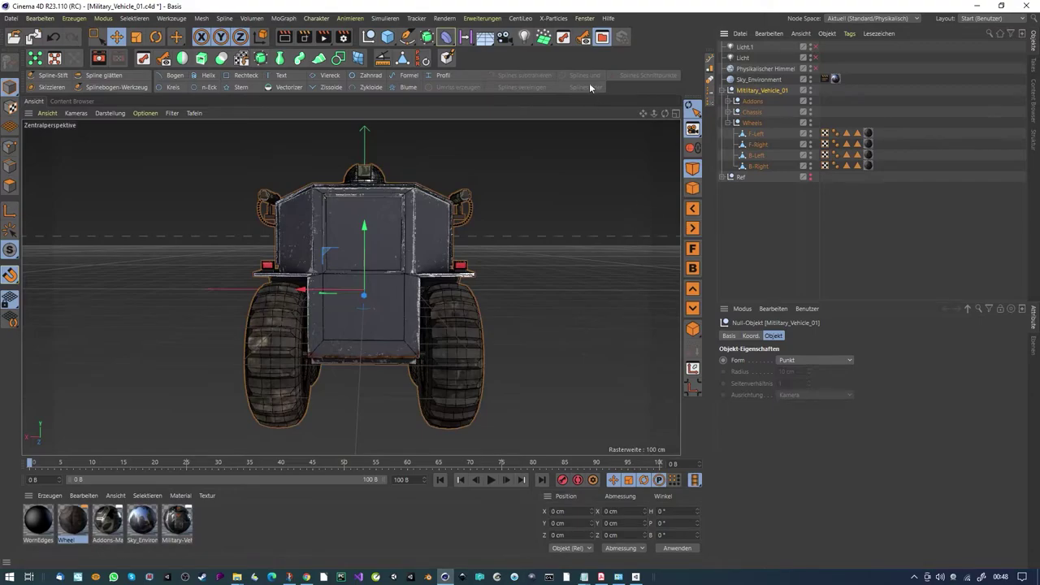
left_click(584, 18)
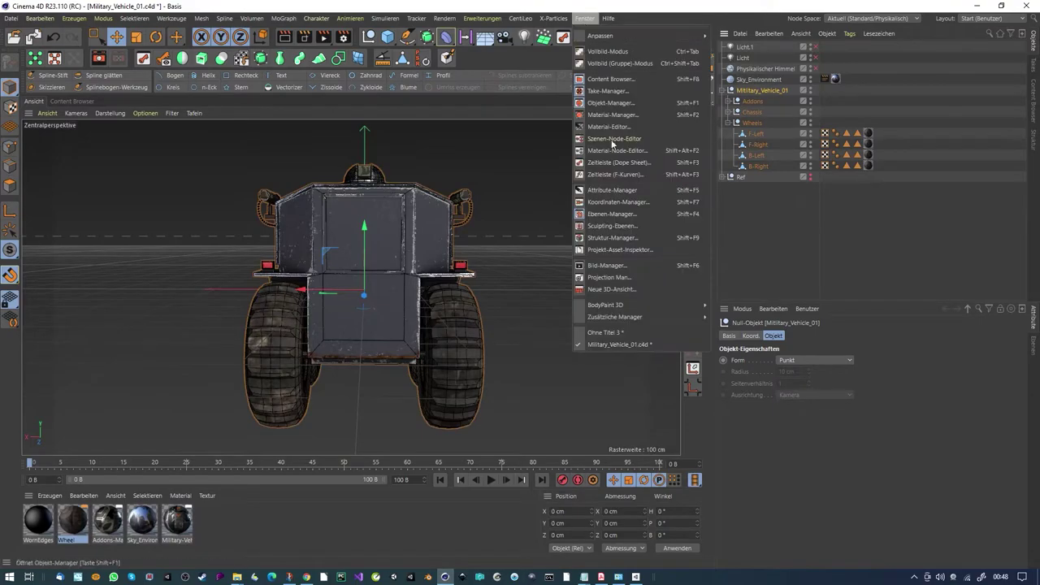
left_click(640, 334)
Step: Copy the Interface-Maker rig from the Ohne Titel 3 project into Military_Vehicle_01.c4d
left_click(764, 49)
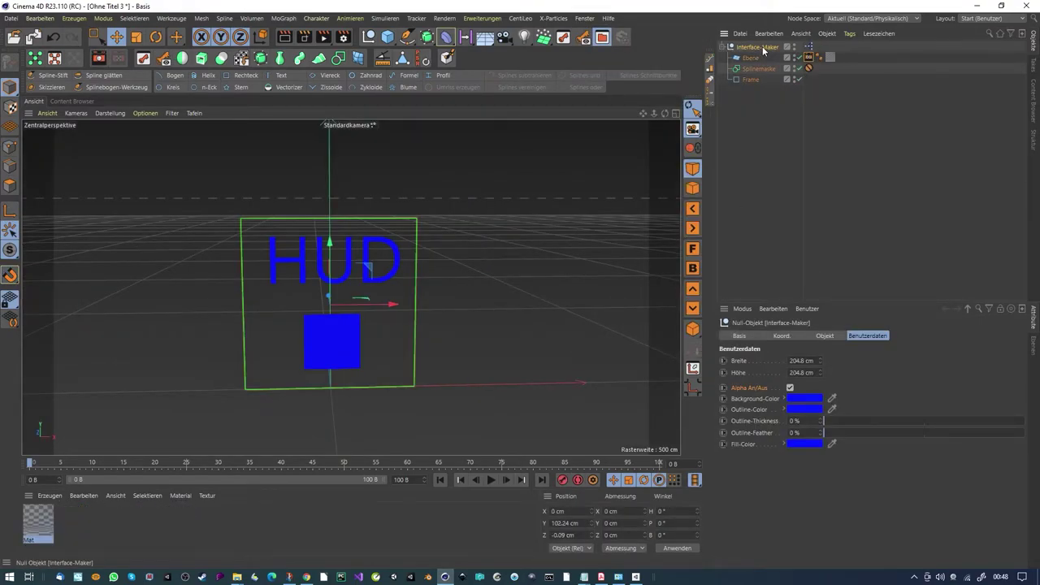
left_click(584, 18)
mouse_move(625, 320)
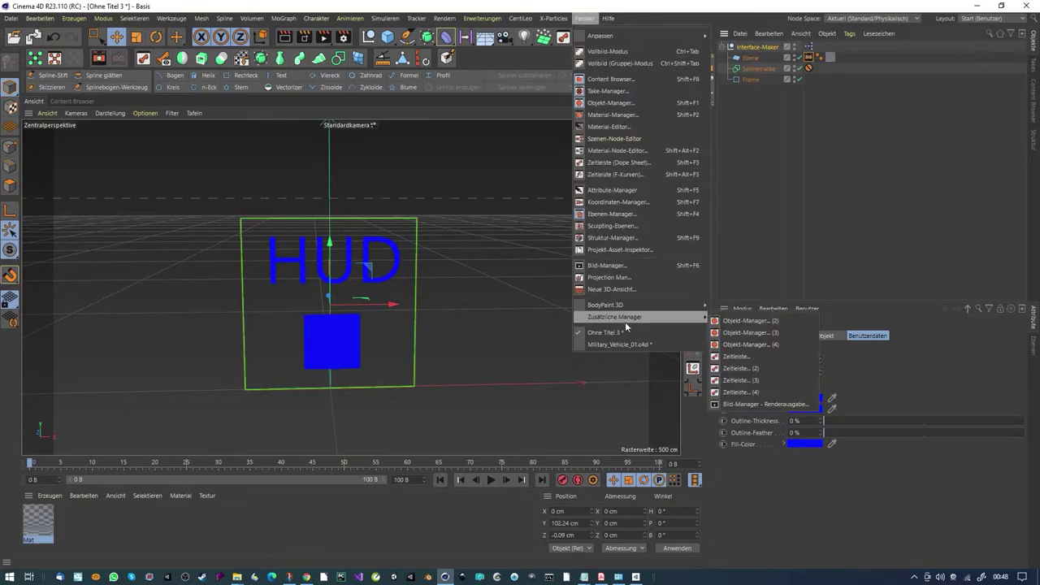
left_click(621, 344)
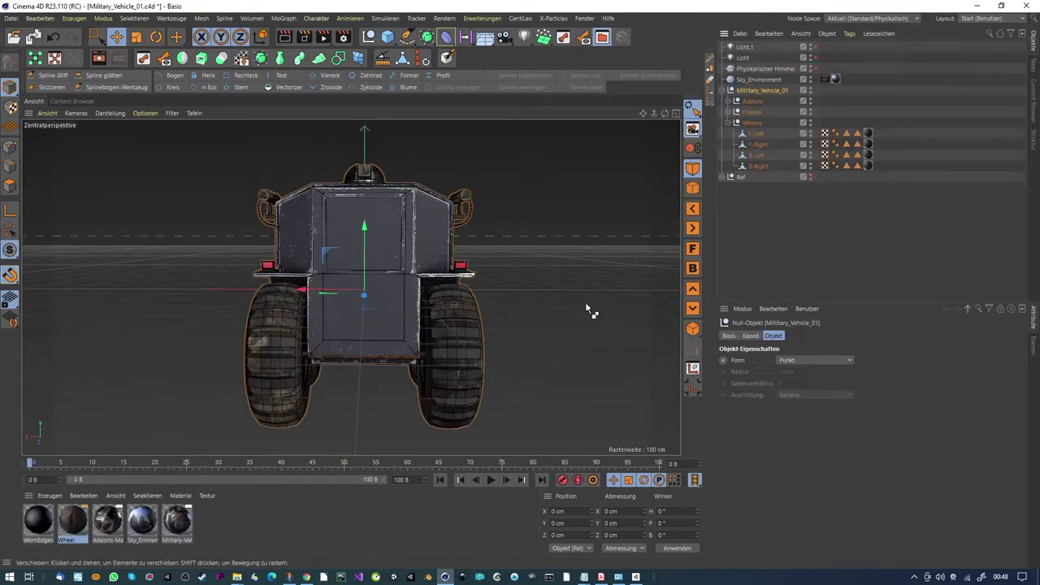
key("ctrl+v")
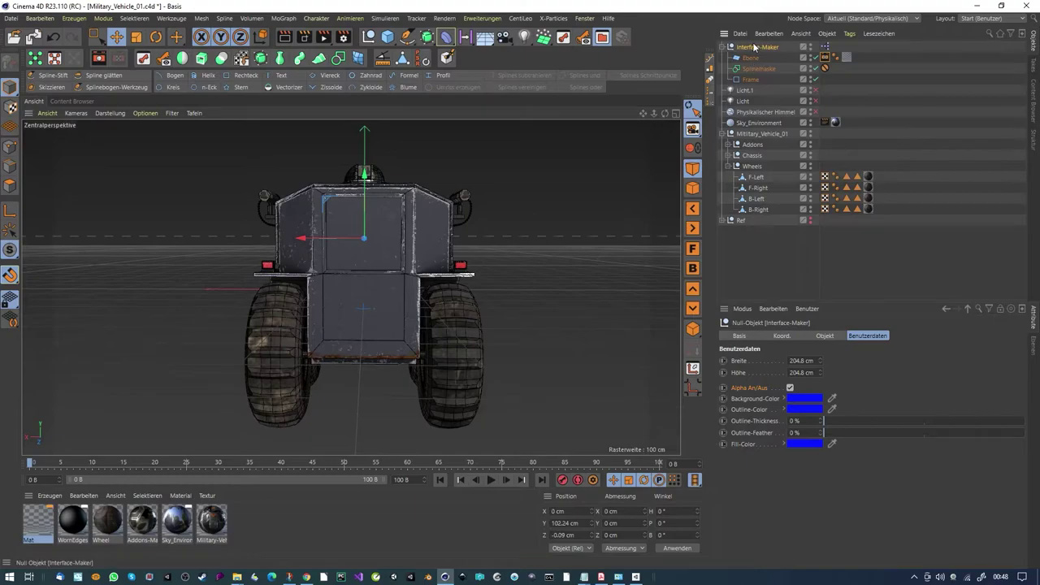
left_click_drag(386, 219, 329, 219, "alt")
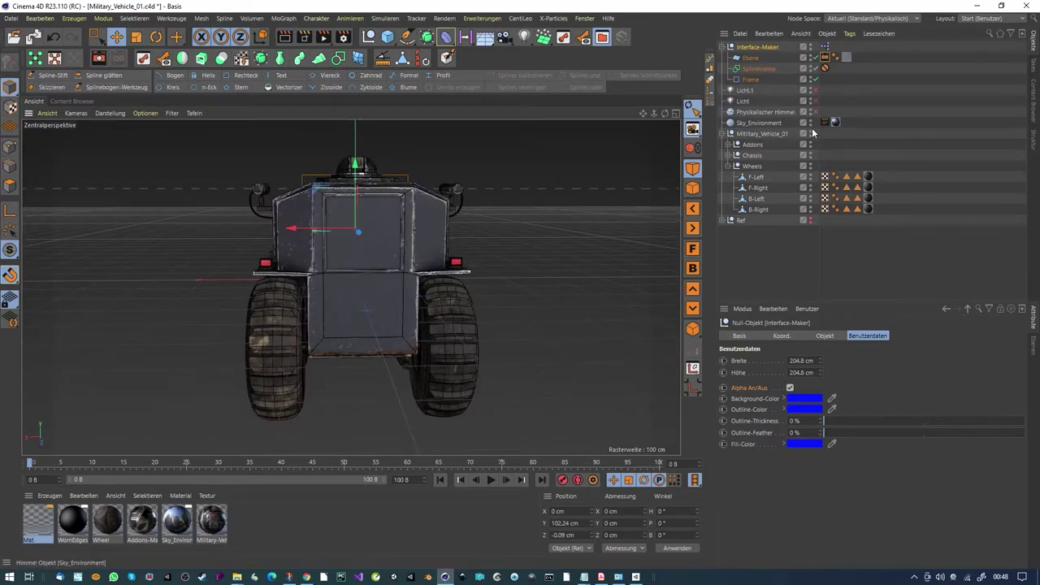
mouse_move(460, 227)
left_mouse_down("alt")
mouse_move(432, 243)
mouse_move(478, 241)
left_mouse_up("alt")
Step: Switch to the AAA-Paint layout, show the 3D view, and load the Military-Vehicle_1 material for painting with its Decay layer selected
left_click(972, 19)
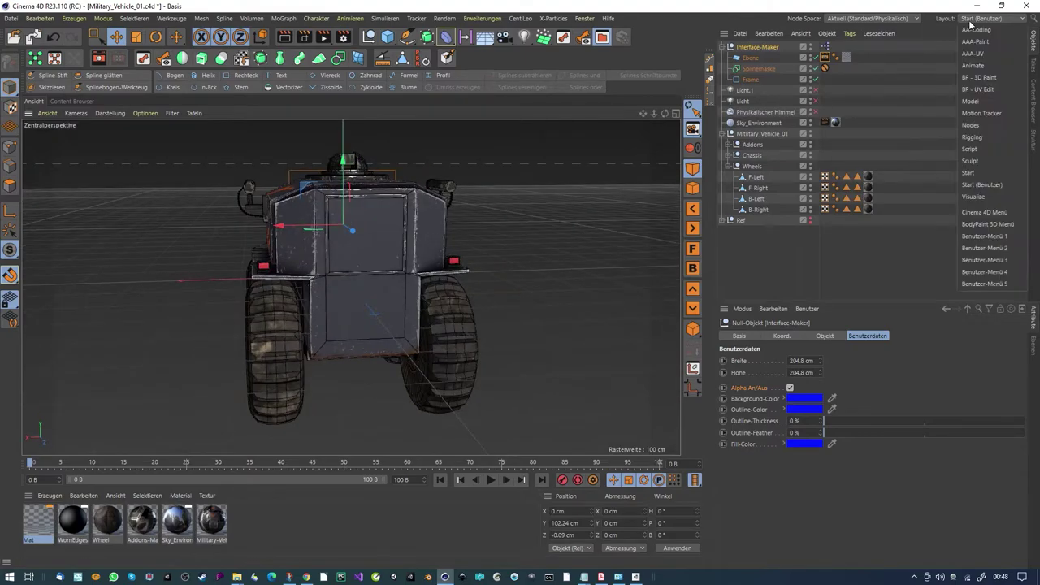
left_click(979, 78)
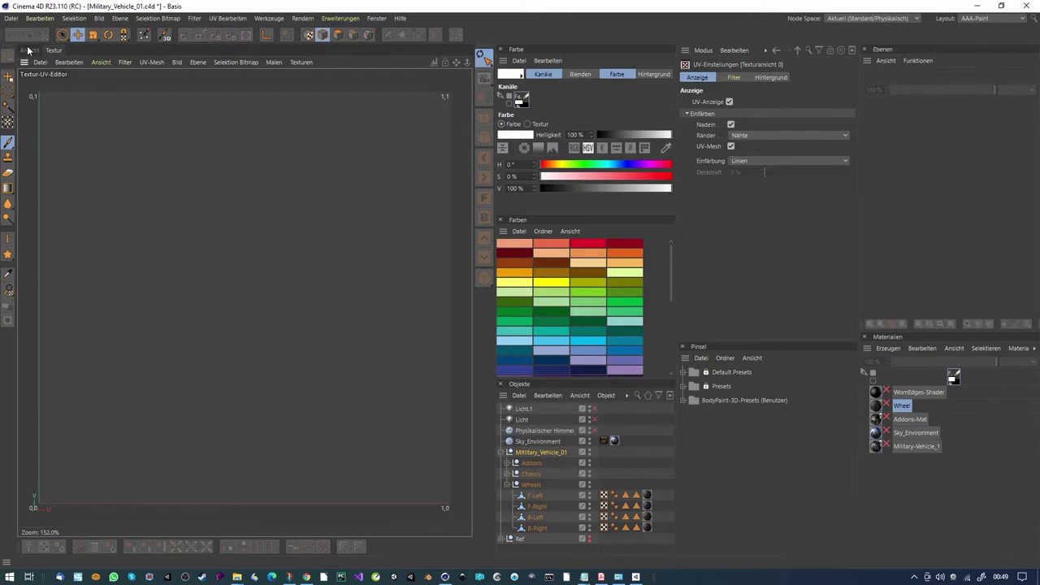
left_click(29, 50)
left_click(886, 446)
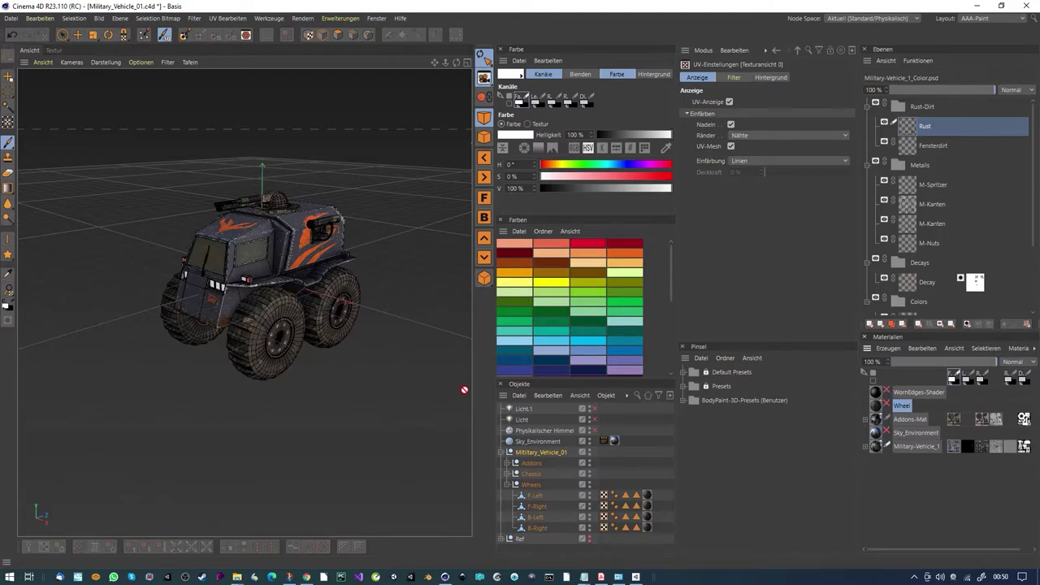
left_click(912, 281)
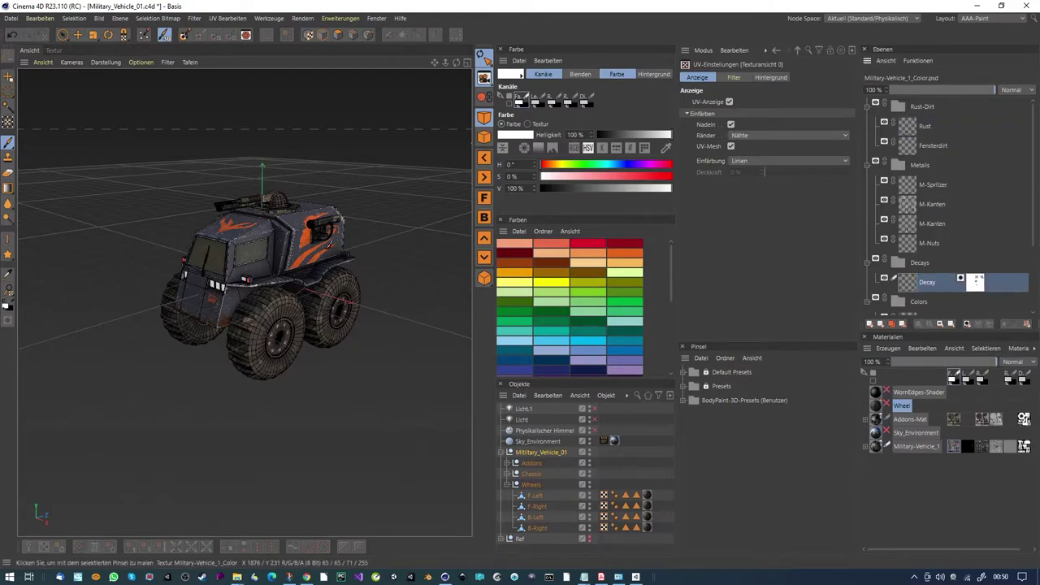
Step: Face the vehicle's rear, activate the polygon tool with a filled circle shape, and add a new layer above Decay
scroll(917, 264, "down", 2)
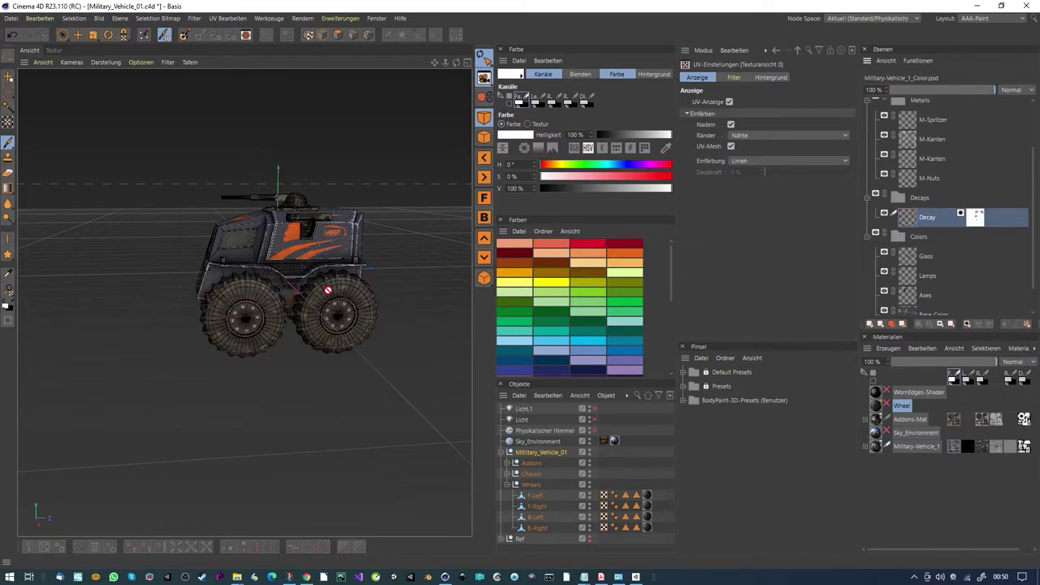
middle_click_drag(328, 288, 295, 296, "alt")
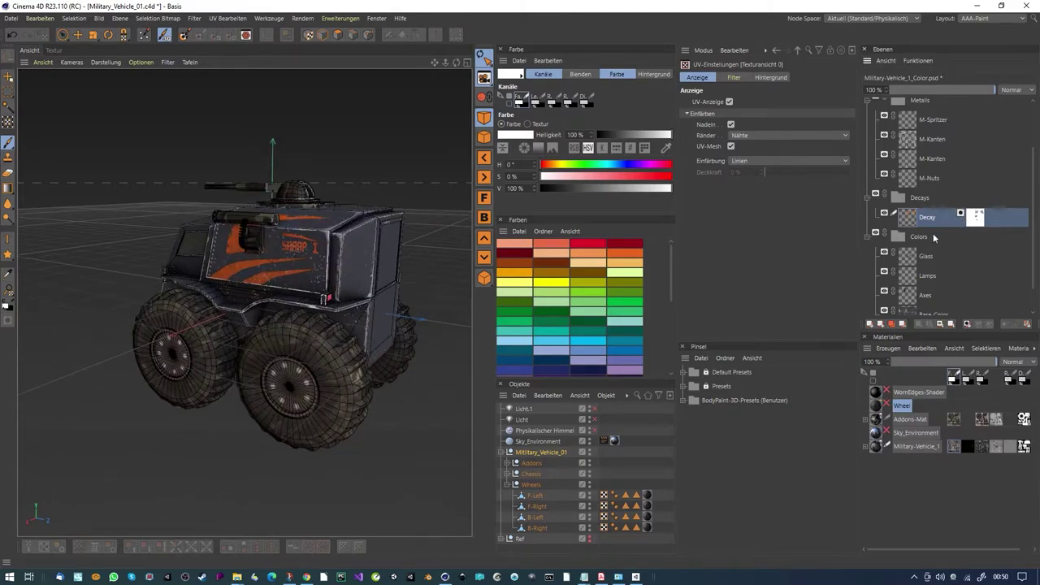
left_click_drag(343, 298, 268, 288, "alt")
left_click_drag(413, 286, 260, 256, "alt")
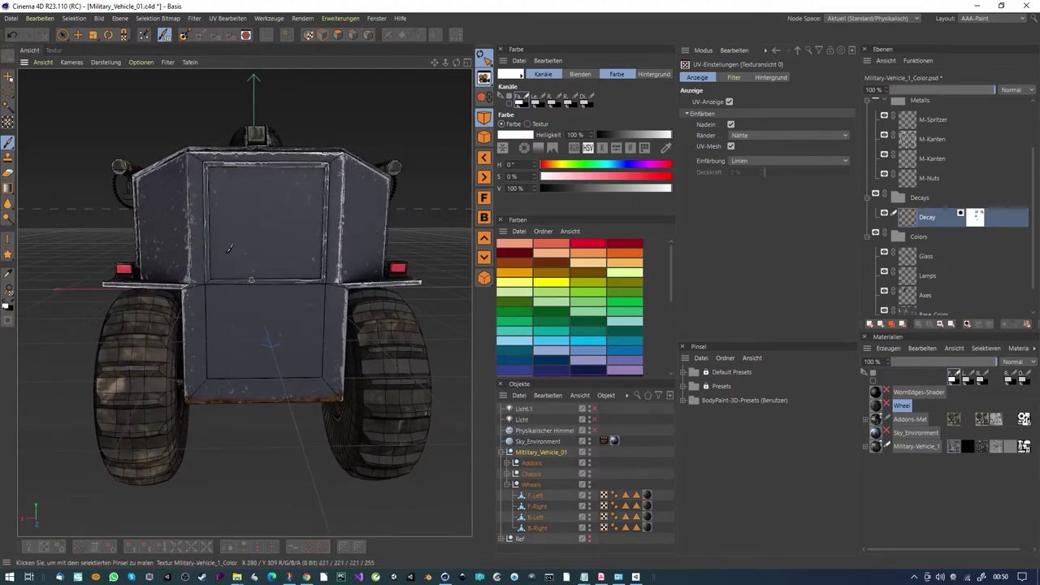
left_click(8, 255)
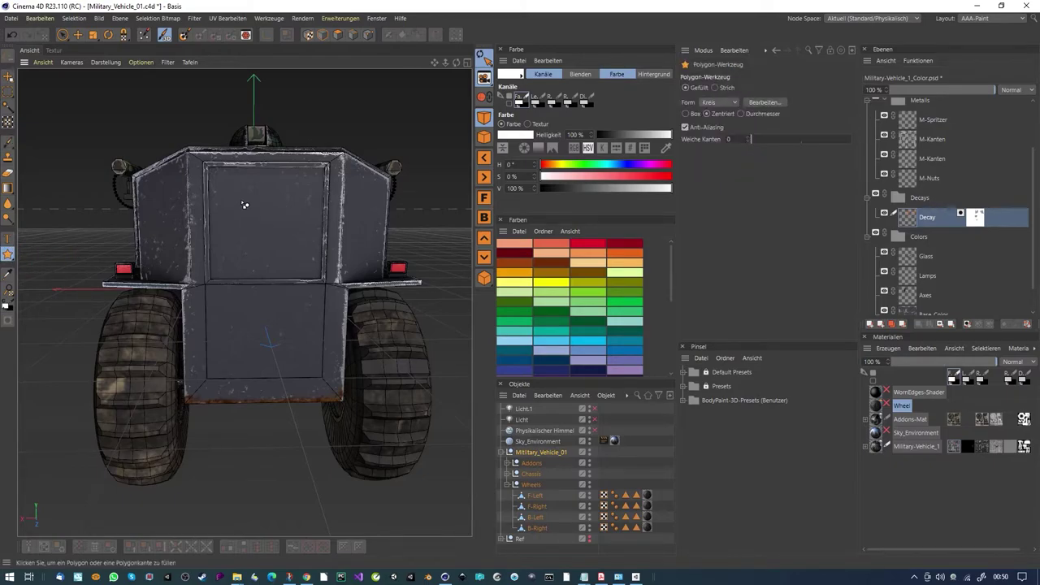
left_click(869, 323)
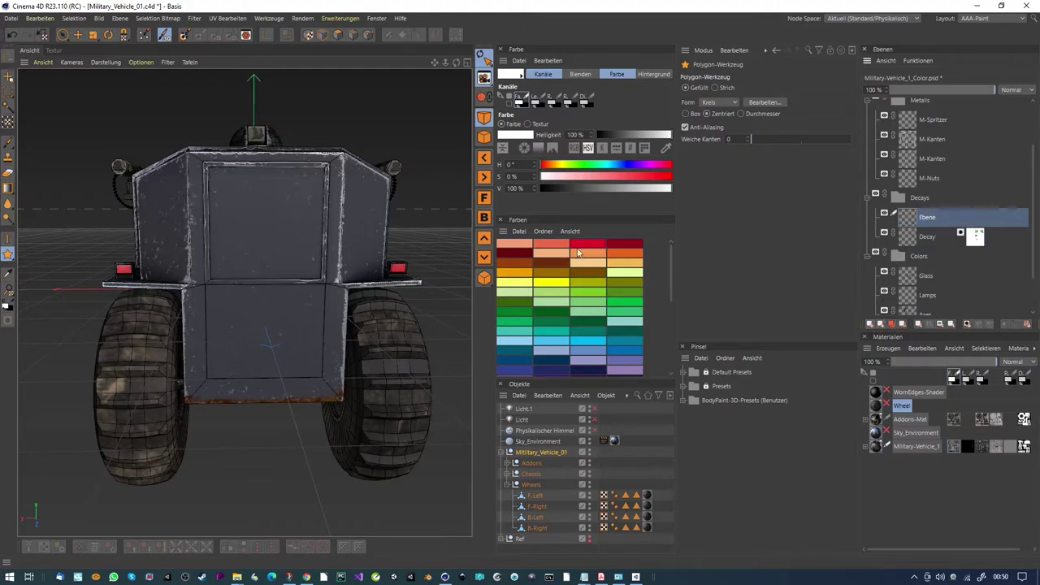
Step: Draw two filled white circles and a filled white rectangle on the vehicle's upper rear door panel
left_click(226, 194)
left_click(261, 225)
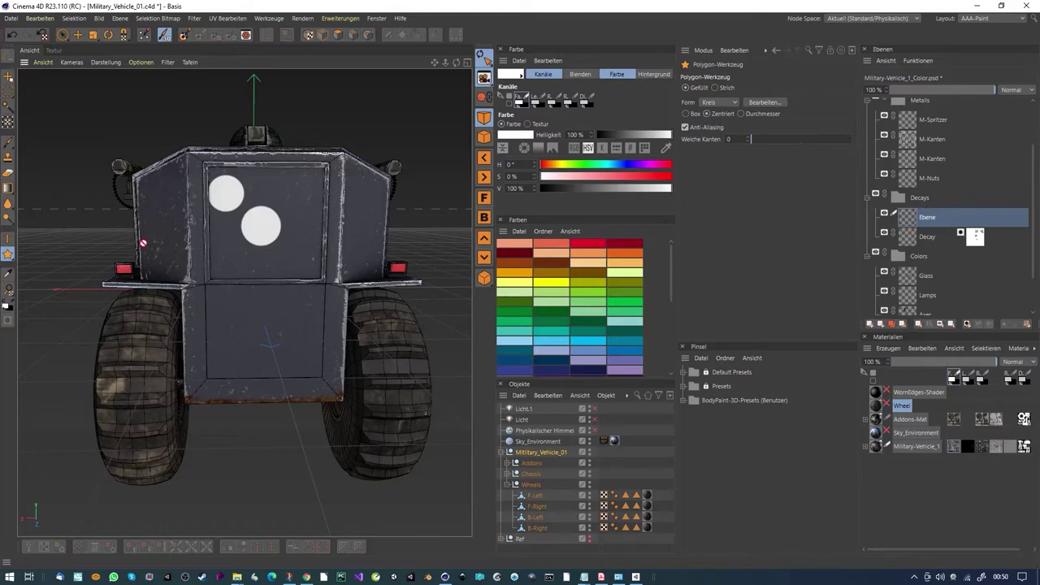
left_click(719, 103)
left_click(715, 126)
left_click(292, 197)
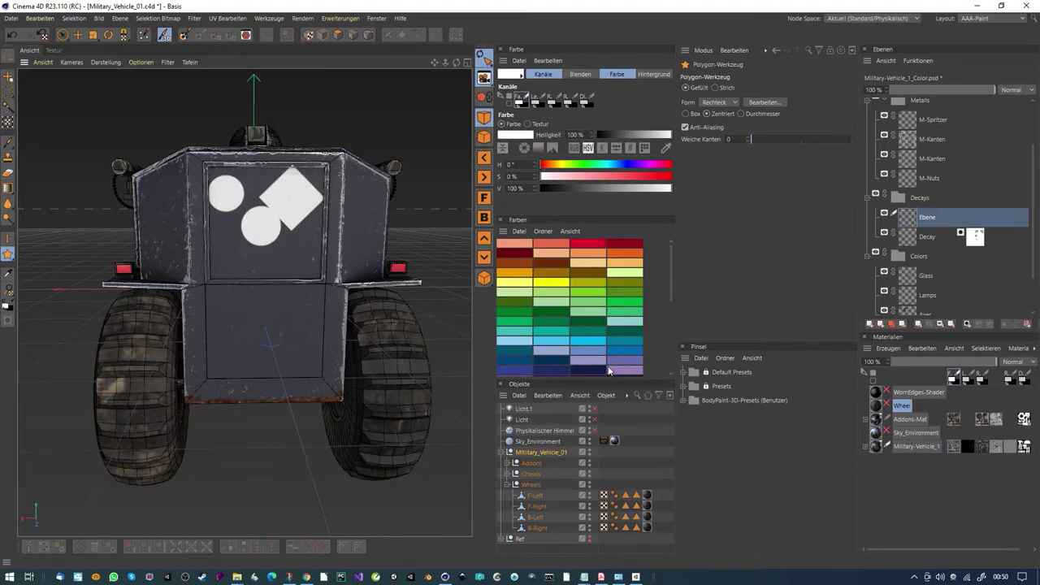
Step: Browse the HiTechCircleBrushes.abr brushes in the user's BodyPaint 3D presets
left_click(684, 402)
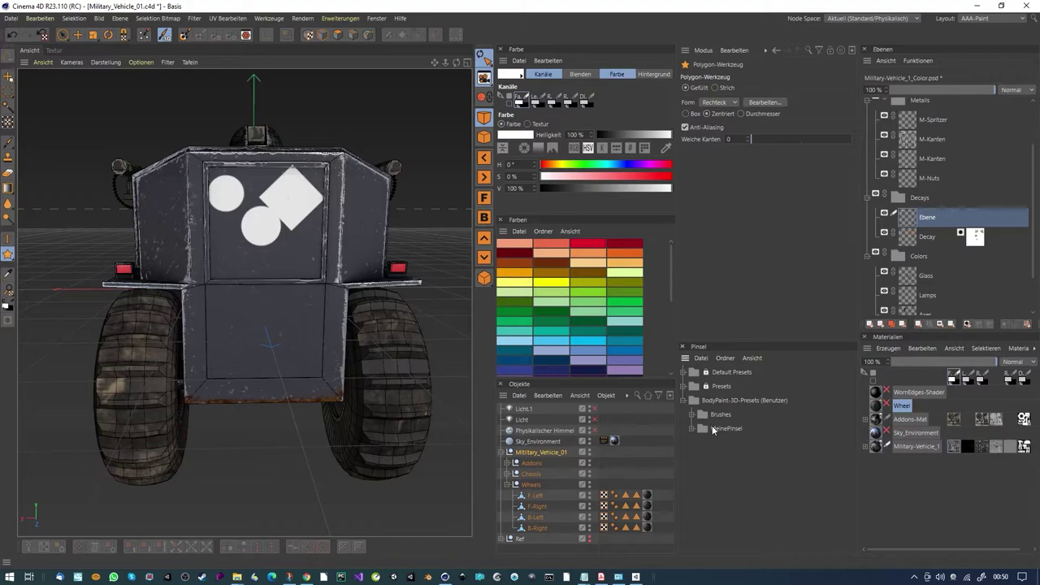
left_click(691, 415)
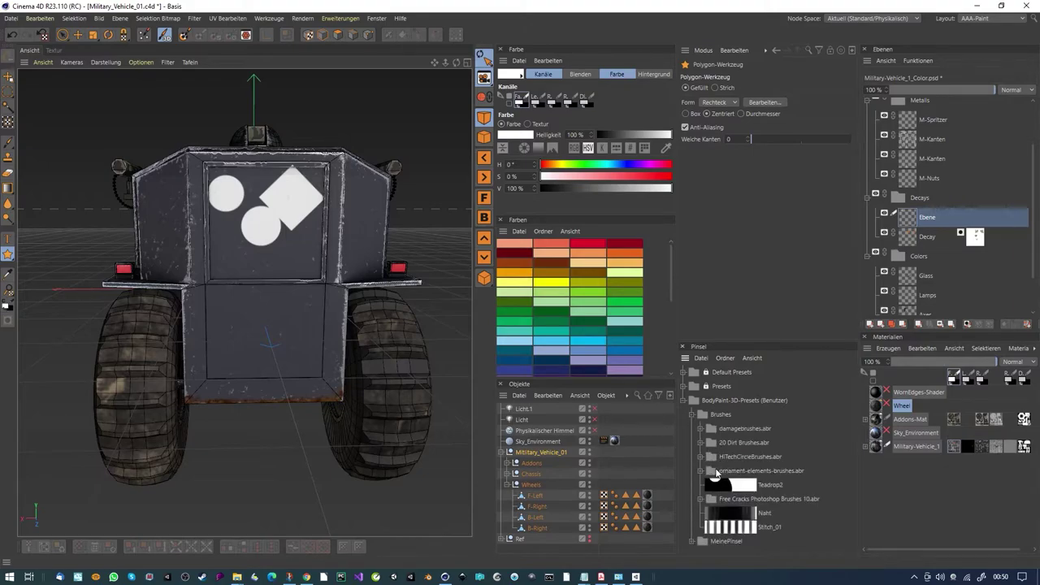
left_click(702, 460)
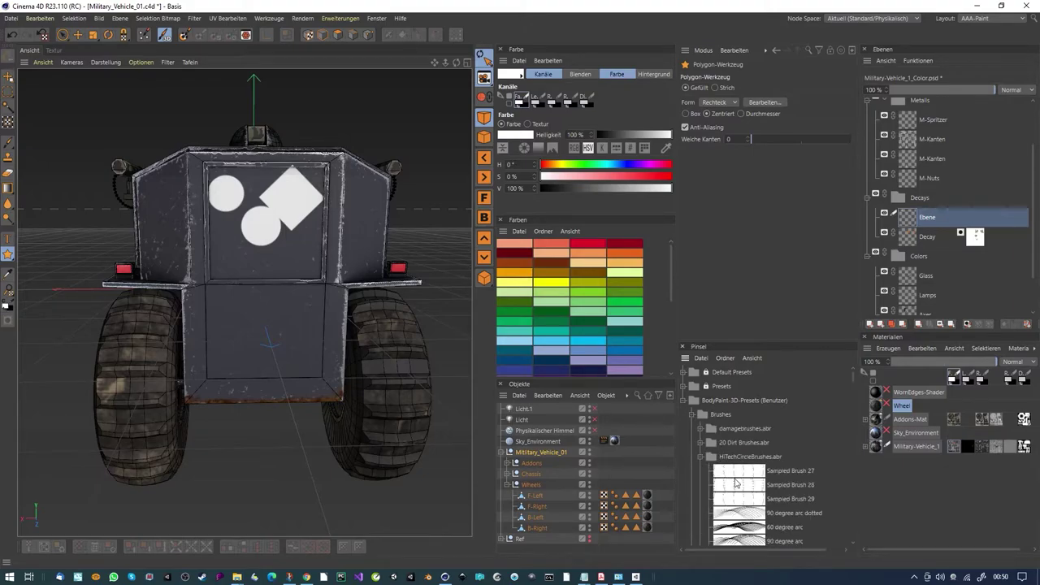
scroll(740, 486, "down", 5)
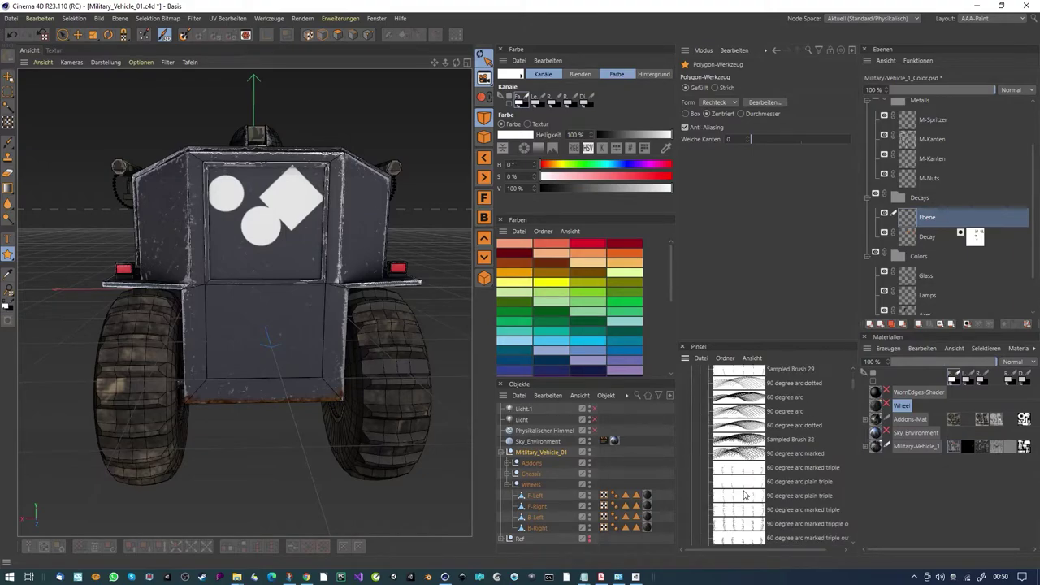
Step: Draw a small white square on the lower rear panel, and undo all four painted shapes
left_click(234, 309)
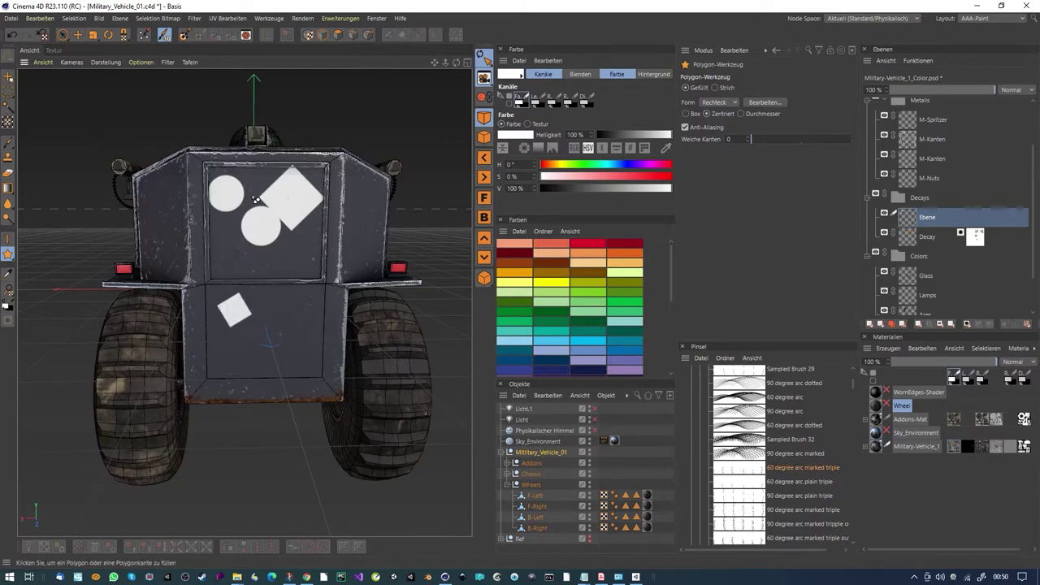
key("ctrl+z")
key("ctrl+z")
key("ctrl+z")
key("ctrl+z")
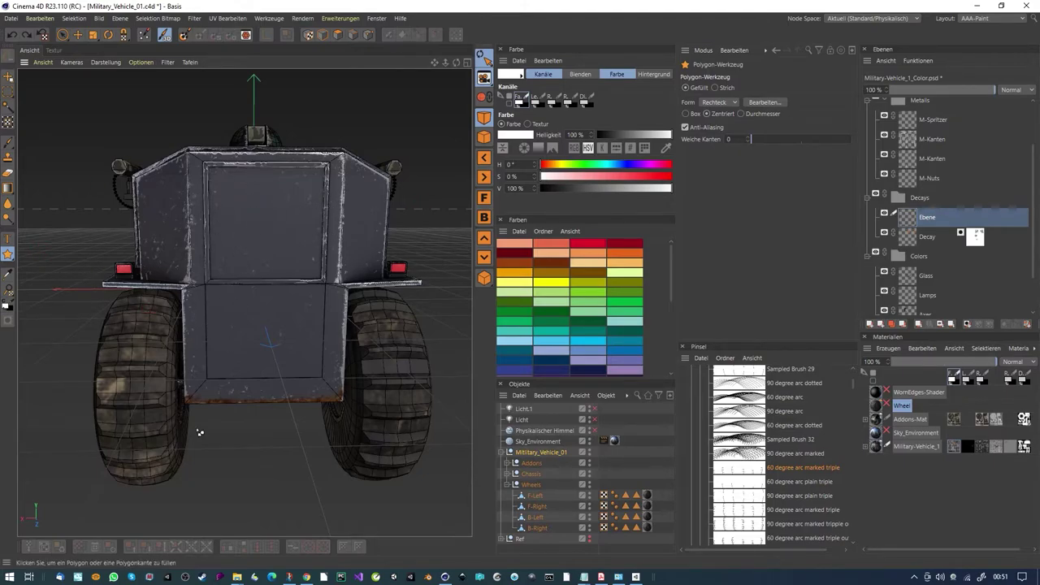
Step: Check the vehicle's unwrapped colour texture, return to the 3D view, and switch back to the Start (Benutzer) layout
left_click(59, 51)
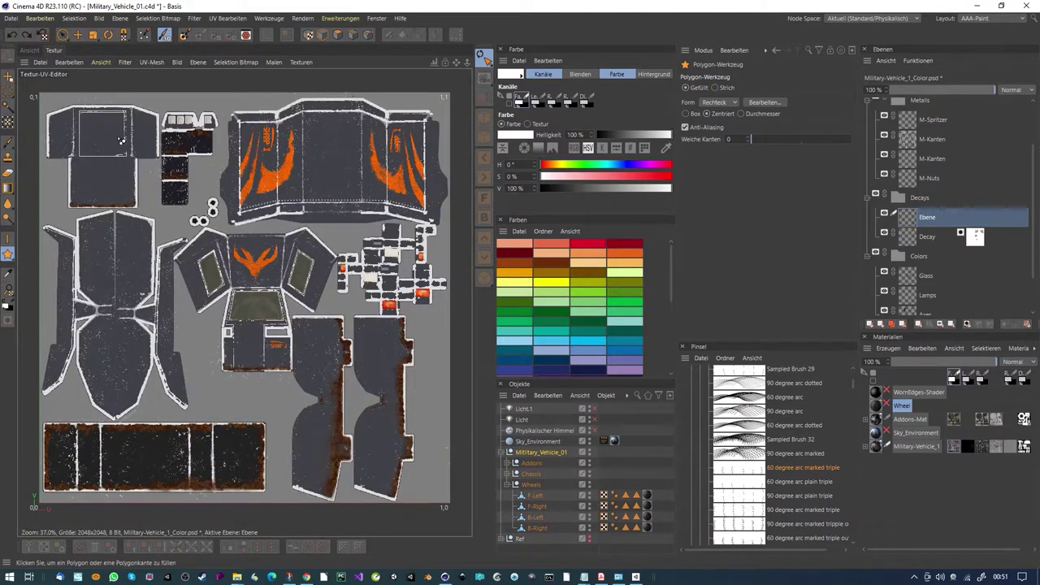
left_click(29, 50)
left_click(979, 18)
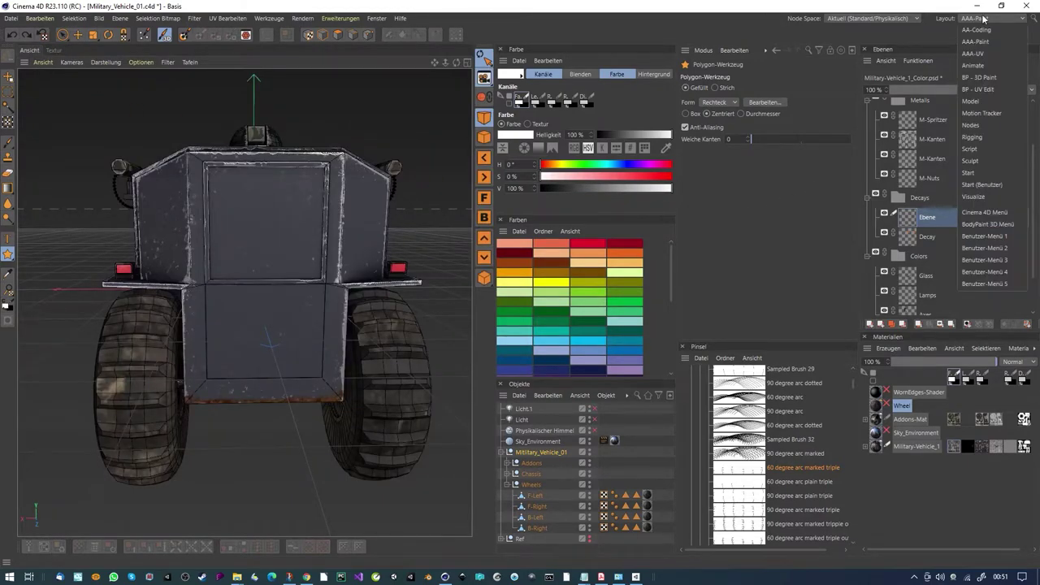
left_click(987, 184)
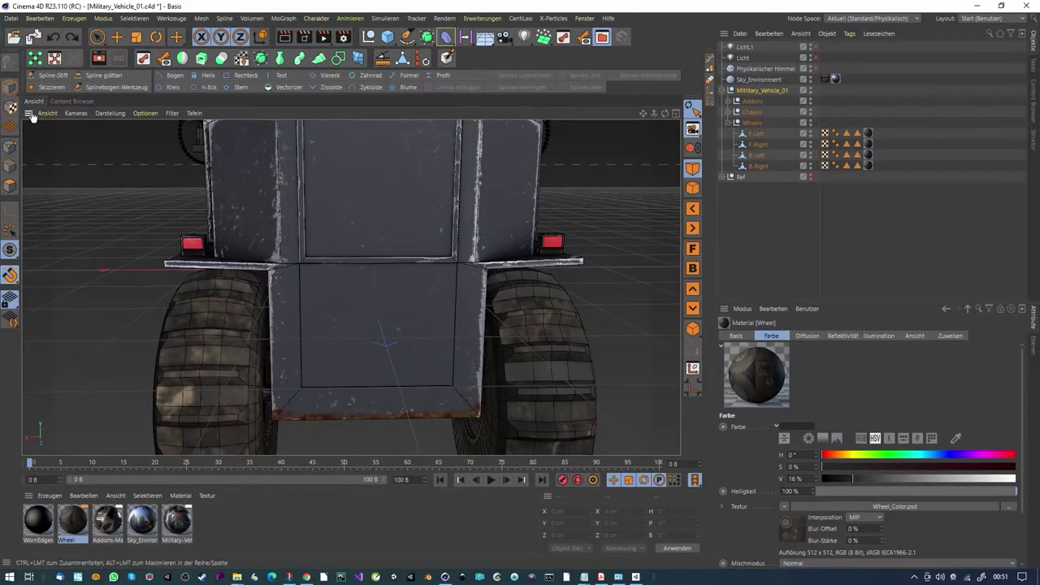
Step: Load the Interface-Maker.2 preset from the user library's Builders folder into the scene and return to the 3D view
left_click(65, 101)
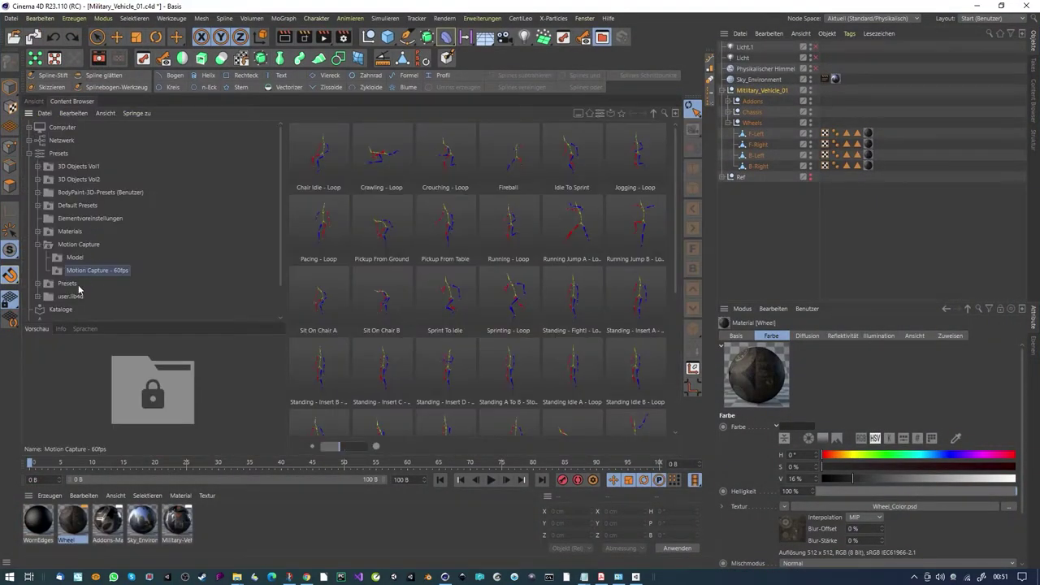
left_click(70, 296)
double_click(321, 158)
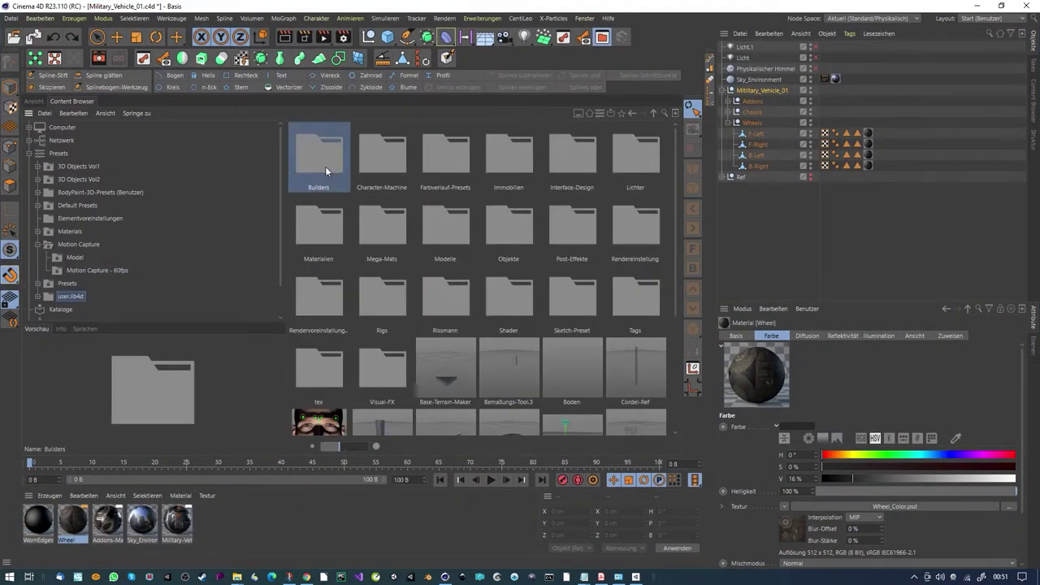
double_click(320, 321)
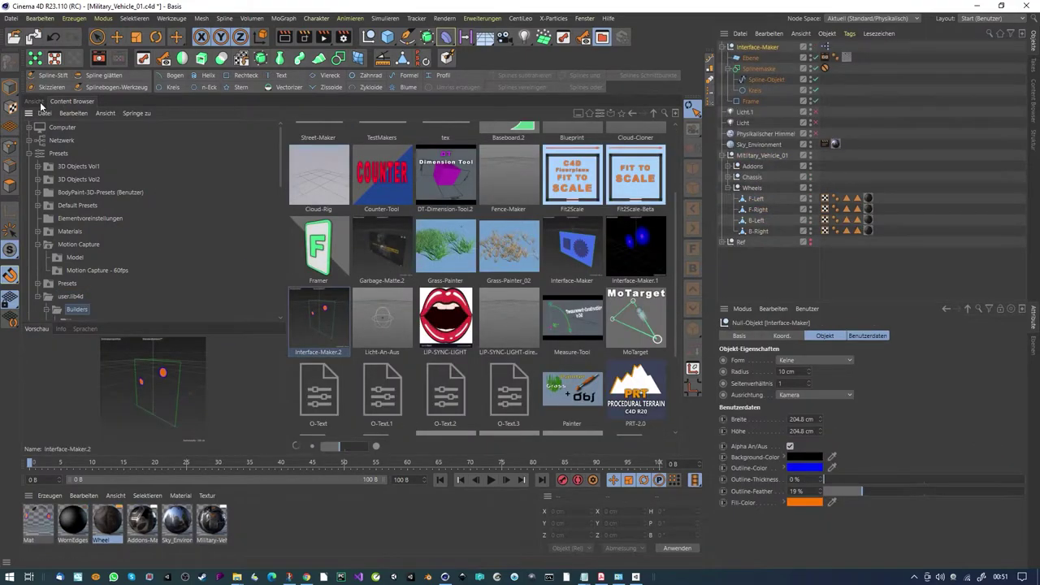
left_click(36, 100)
Step: Delete the Spline-Objekt and Kreis splines from the Splinemaske
left_click(754, 79)
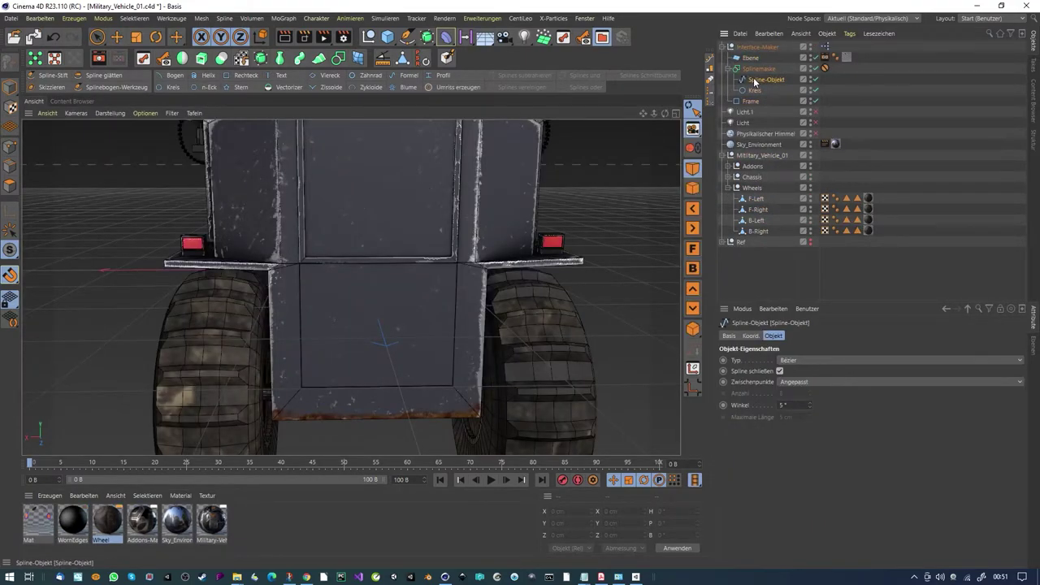
left_click(755, 91, "ctrl")
key("Delete")
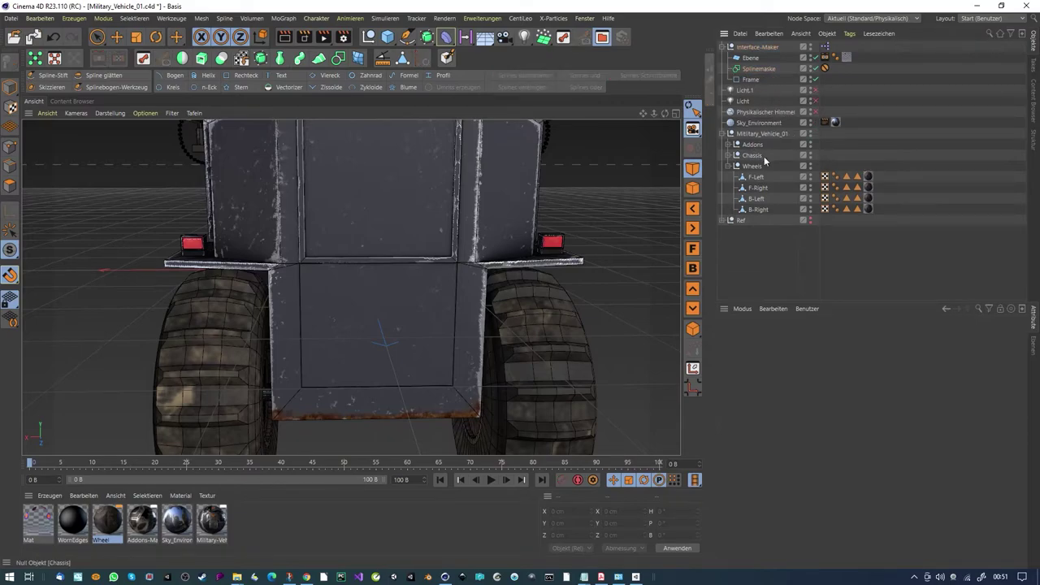
Step: Hide the Military_Vehicle_01 group in the viewport, and scrub the timeline back to frame 0 to refresh the empty interface mask
left_click(810, 132)
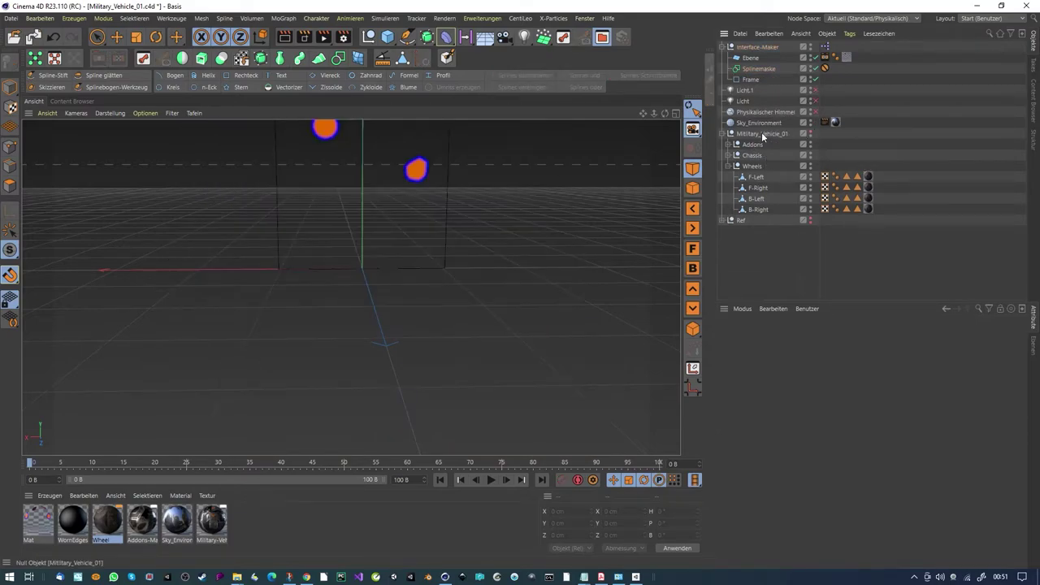
left_click(764, 134)
scroll(372, 287, "up", 1)
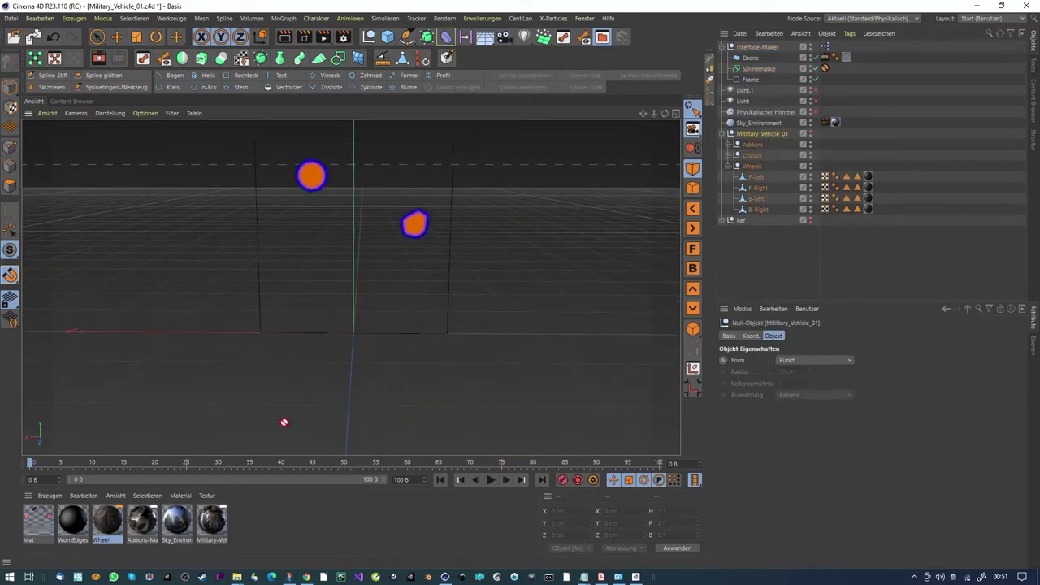
left_click_drag(185, 464, 1, 450)
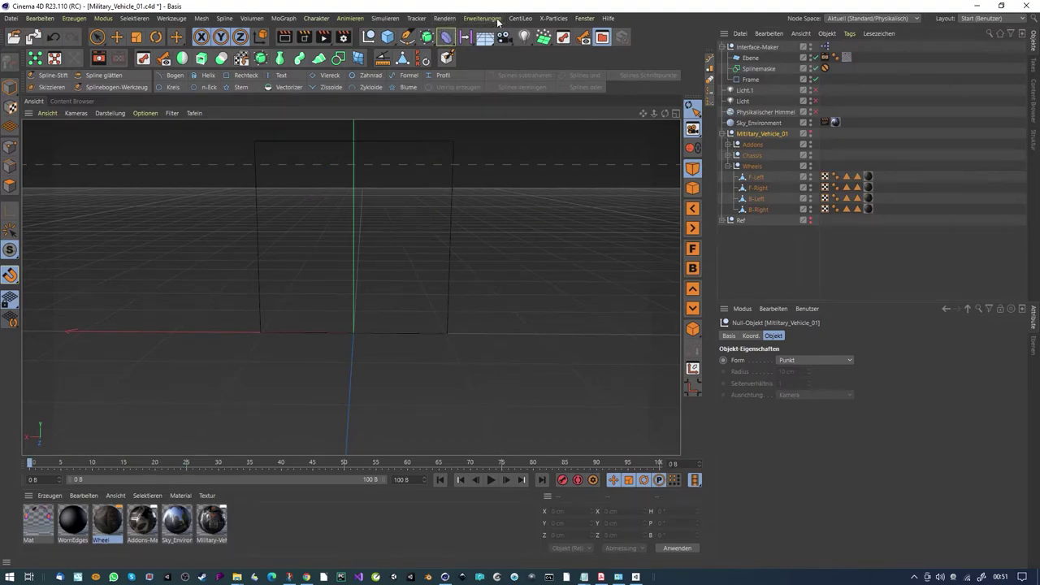
Step: Run the ImagePlane user script and load Military-Vehicle_1_Color.png from the Sherp7 c4d/Military_Vehicle_01 folder as an image plane
left_click(445, 19)
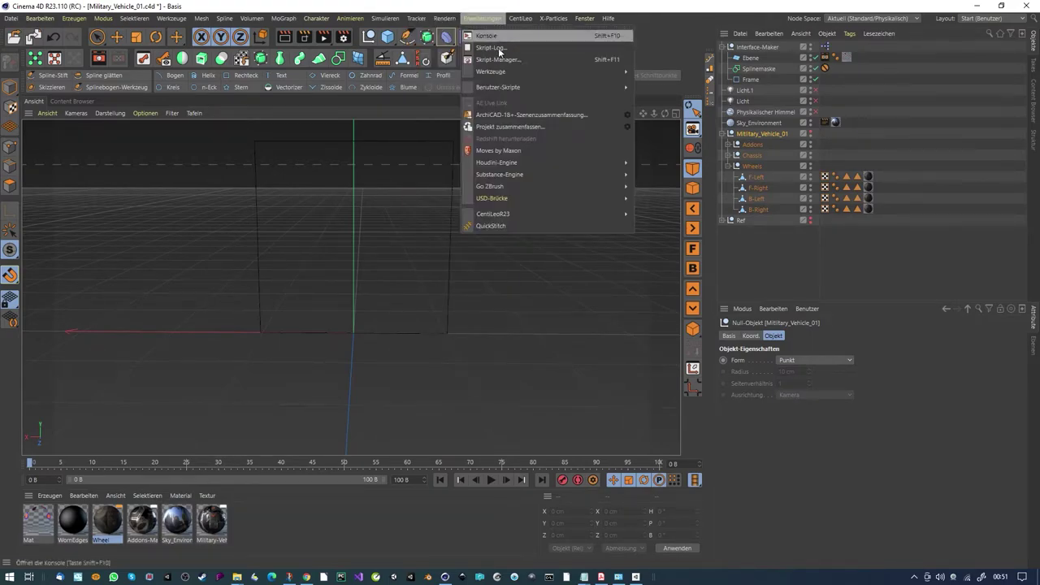
mouse_move(512, 87)
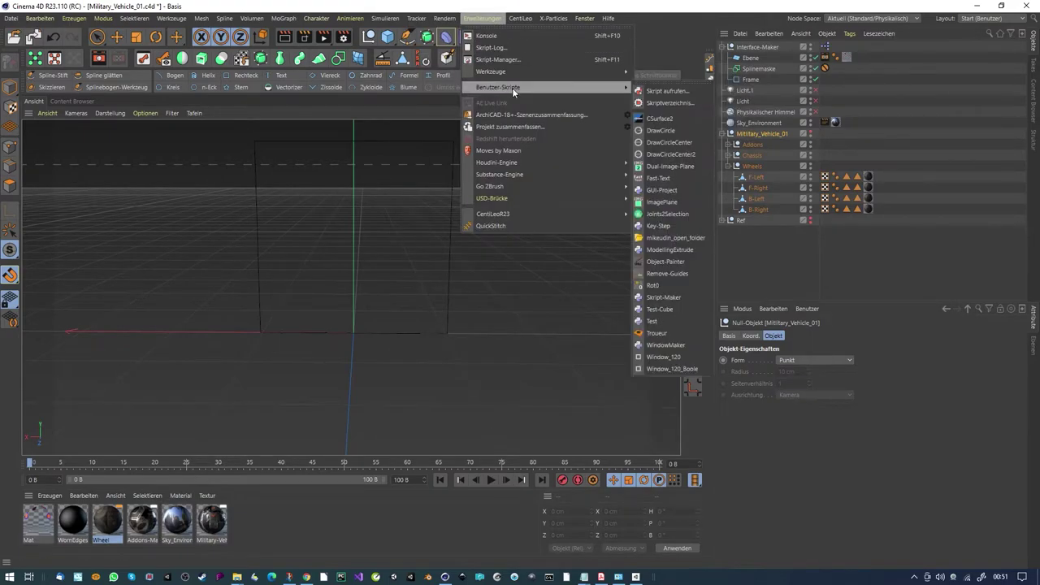
left_click(672, 202)
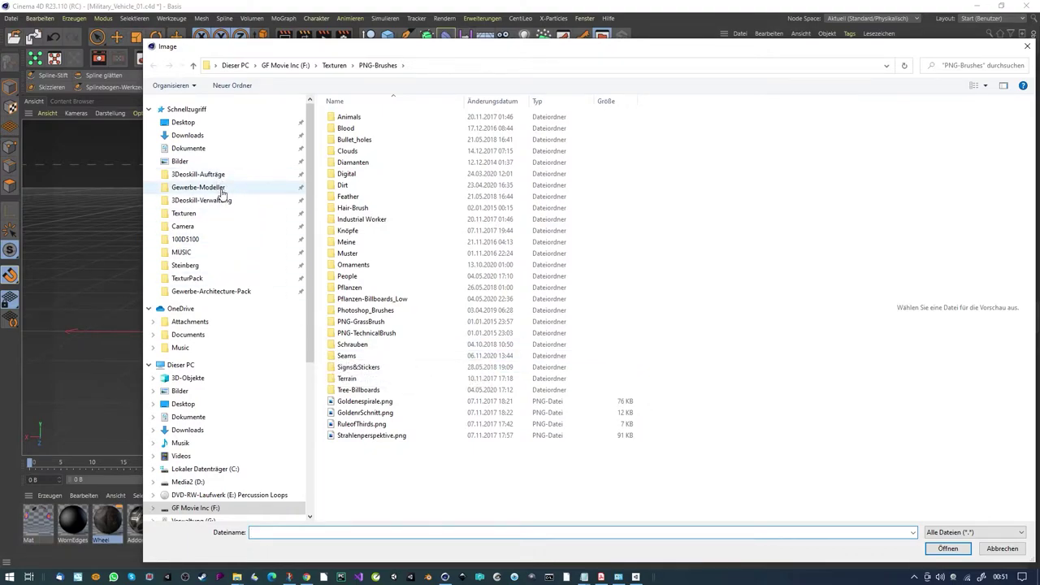
left_click(252, 191)
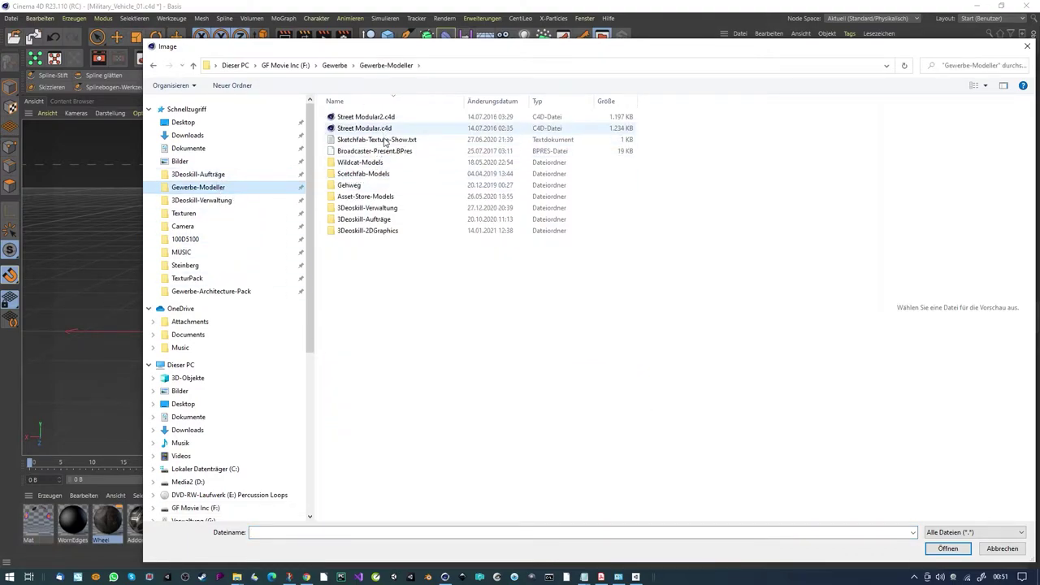
double_click(373, 198)
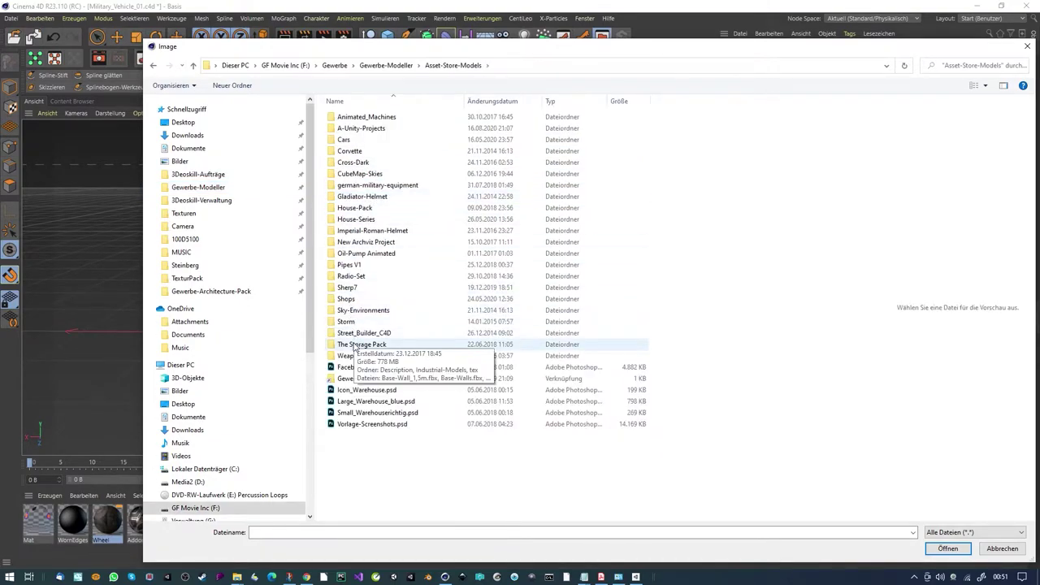
double_click(348, 288)
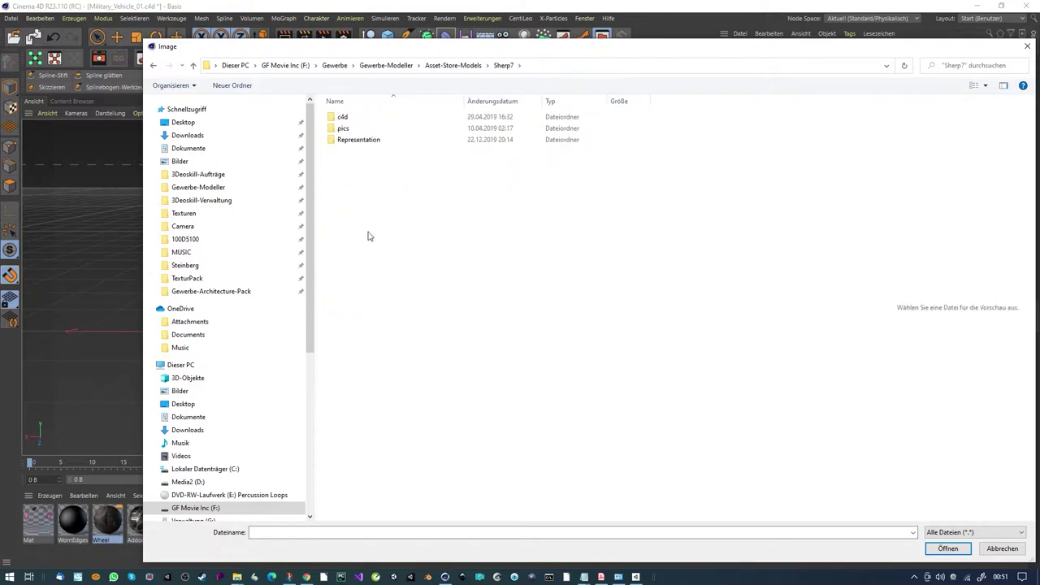
double_click(356, 118)
left_click(371, 131)
double_click(371, 131)
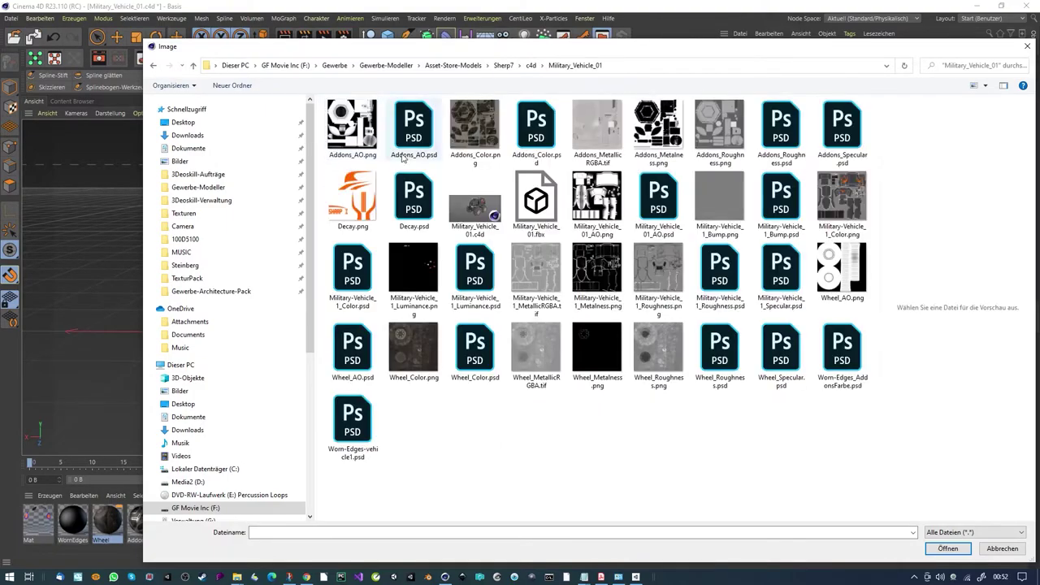
double_click(841, 204)
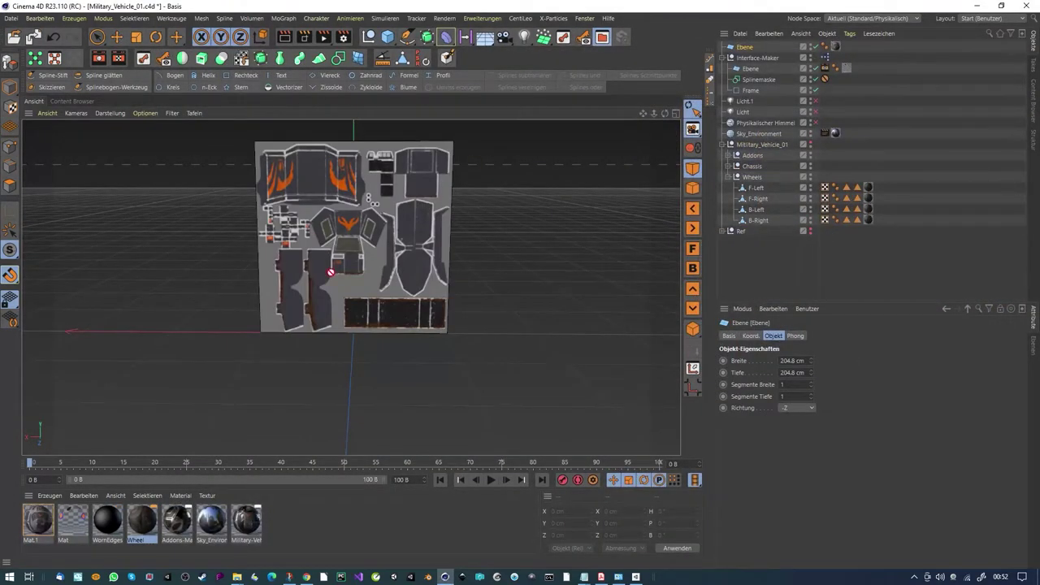
Step: Raise the viewport texture preview size of the image plane's material Mat.1 and close its editor
double_click(44, 523)
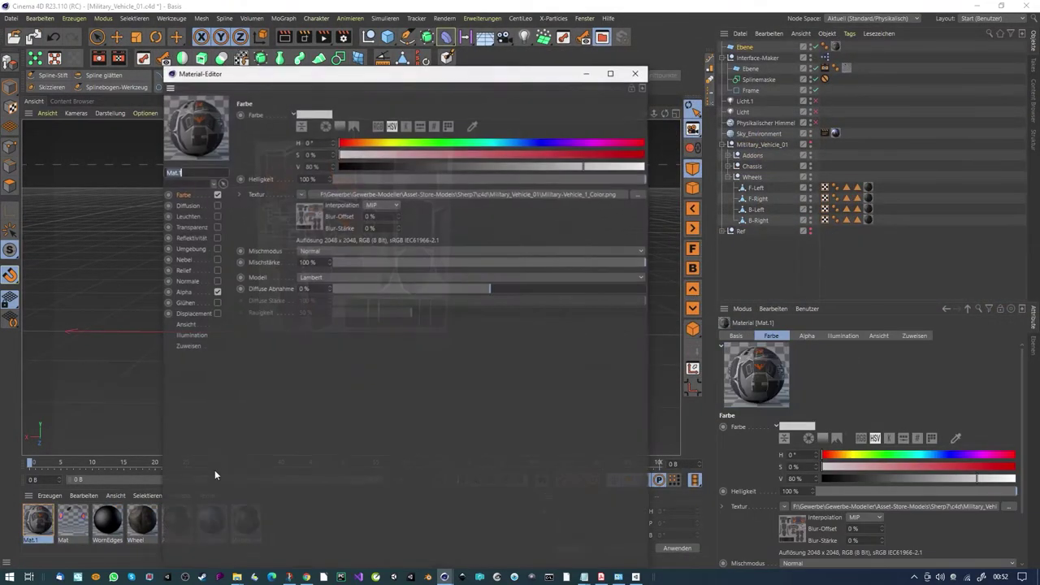
left_click(185, 324)
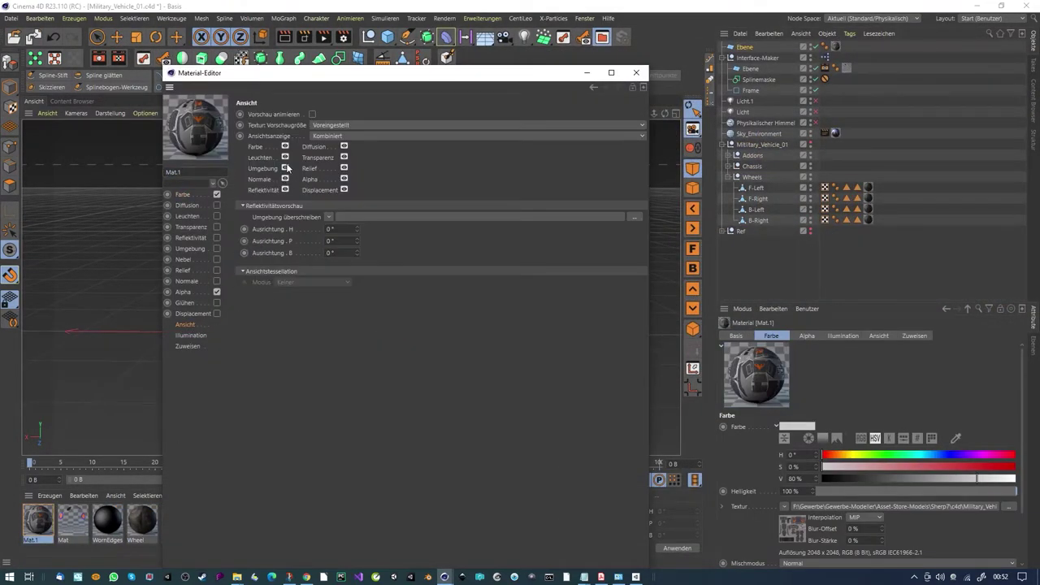
left_click(342, 127)
left_click(344, 142)
left_click(635, 74)
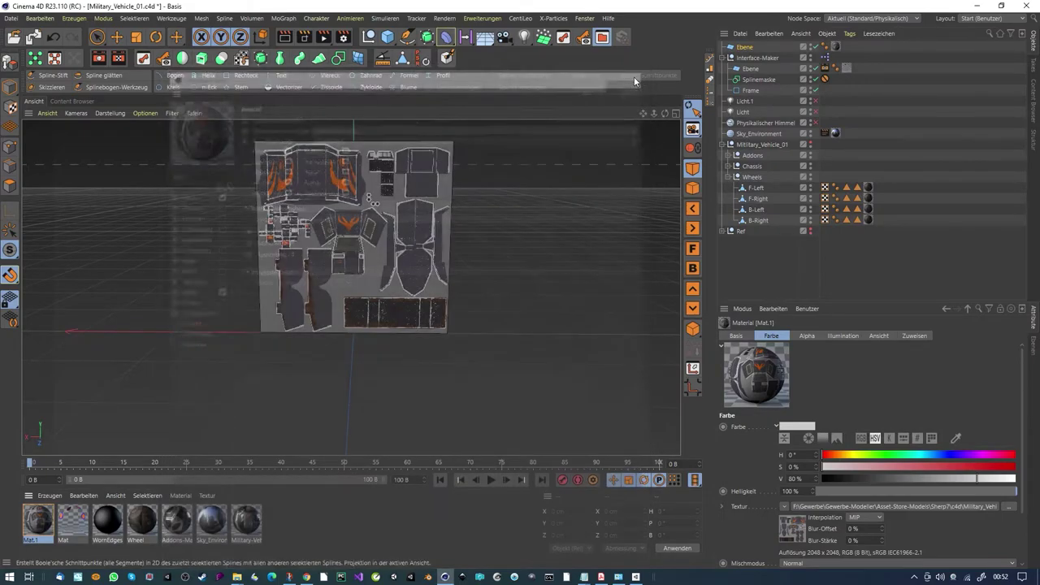
Step: Activate model mode for the Interface-Maker rig and show the texture plane in the front view
scroll(454, 274, "up", 5)
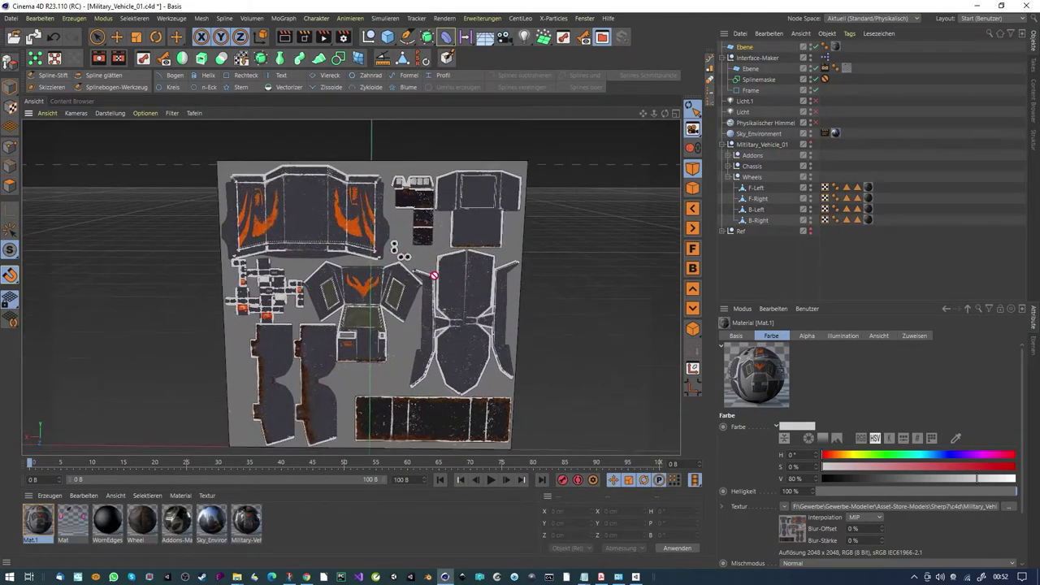
left_click_drag(454, 273, 160, 281, "alt")
middle_click_drag(577, 316, 410, 306, "alt")
scroll(299, 199, "up", 3)
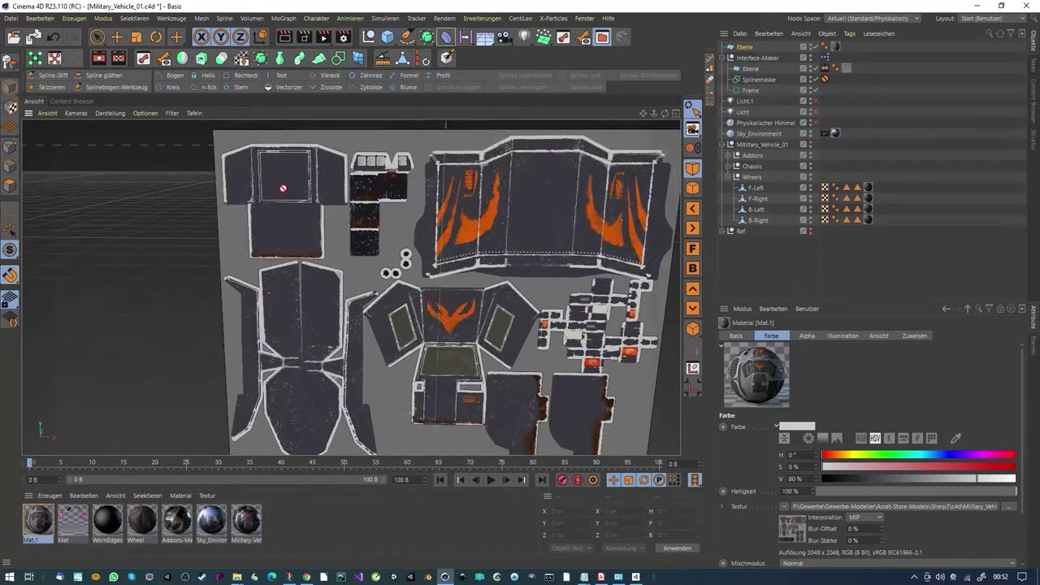
scroll(452, 287, "down", 5)
middle_click_drag(359, 281, 300, 264, "alt")
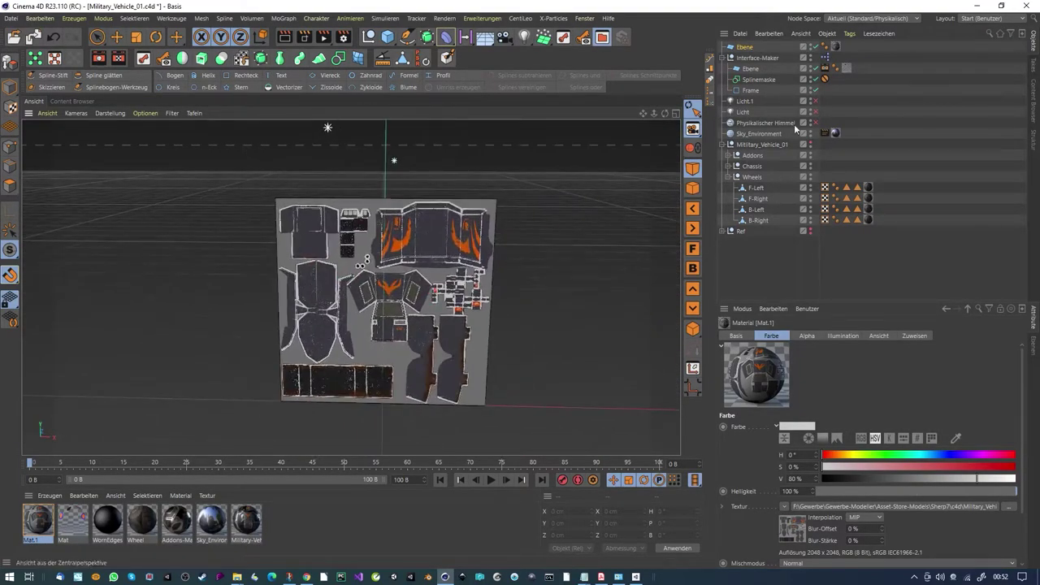
left_click(756, 59)
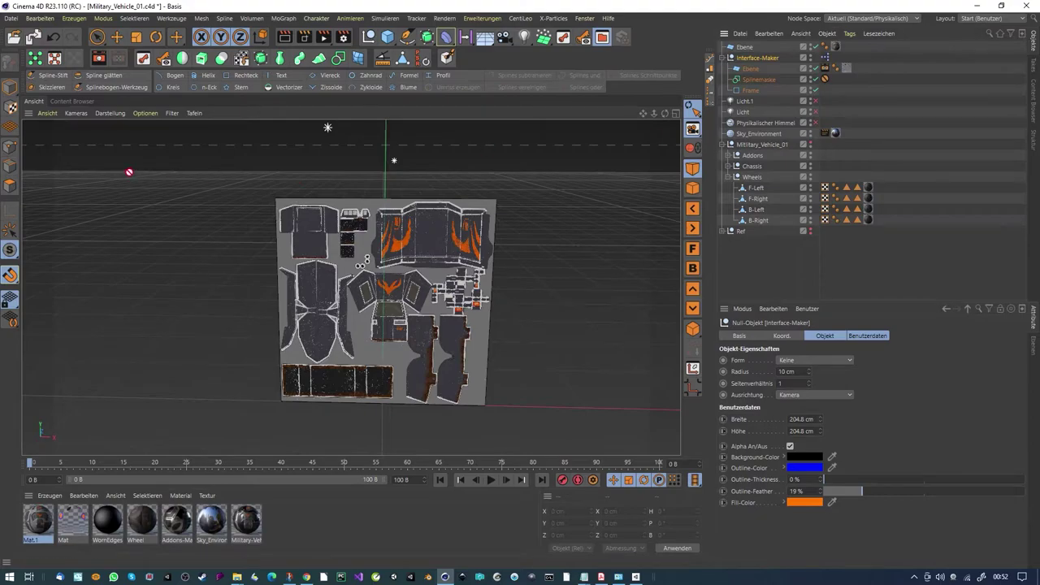
left_click(9, 87)
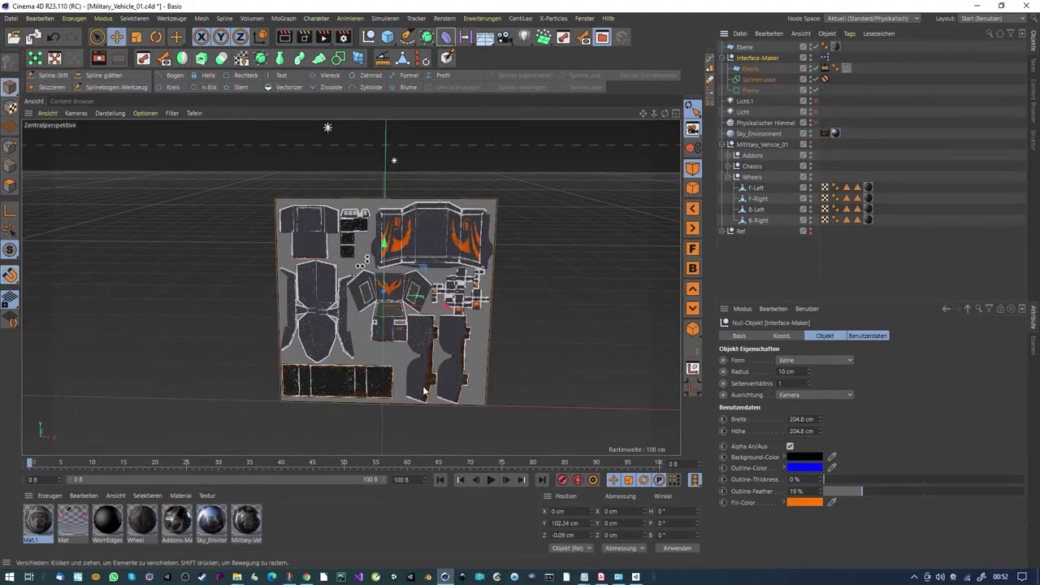
scroll(388, 321, "up", 3)
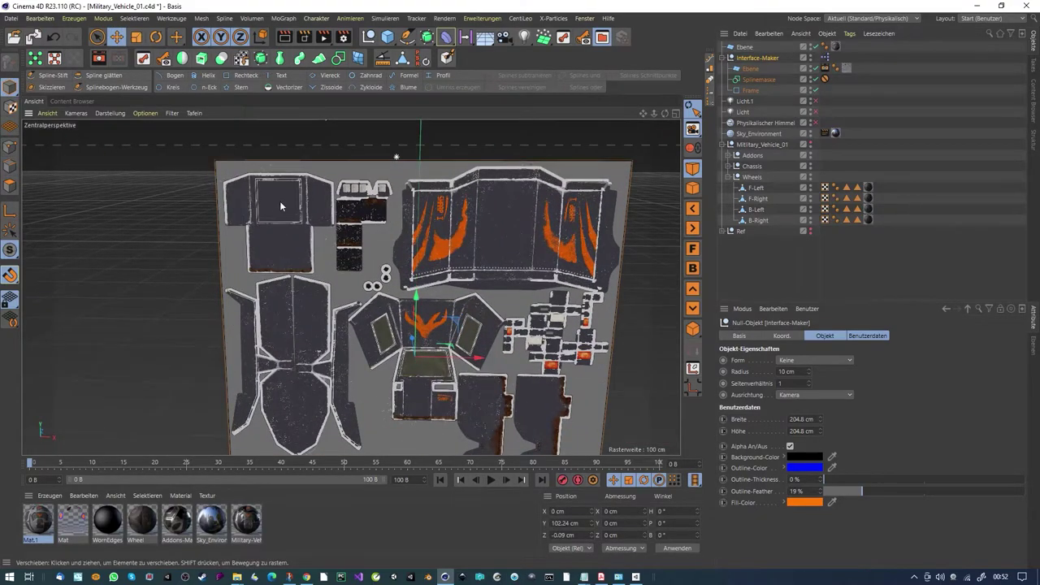
scroll(354, 283, "down", 5)
scroll(348, 283, "up", 2)
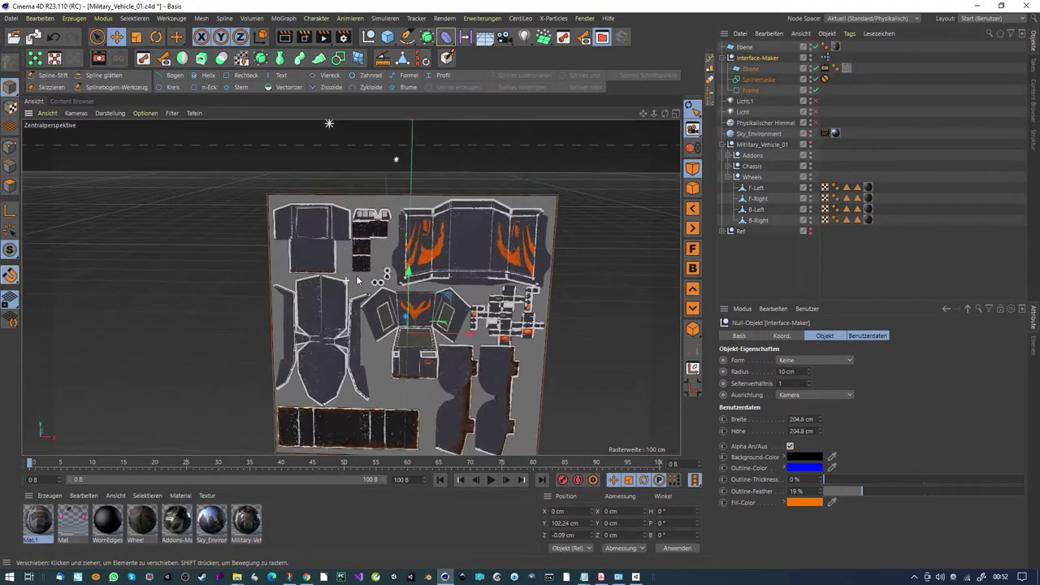
left_click_drag(358, 281, 377, 276, "alt")
left_click(693, 249)
scroll(367, 256, "up", 8)
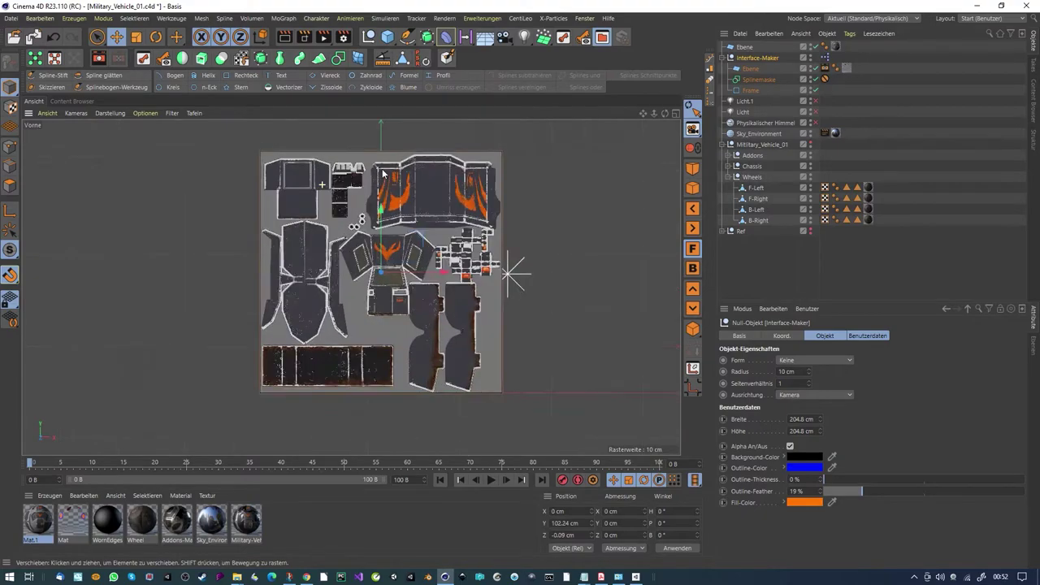
Step: Add an empty spline (Leerer Spline) as a child of the Splinemaske
left_click(758, 80)
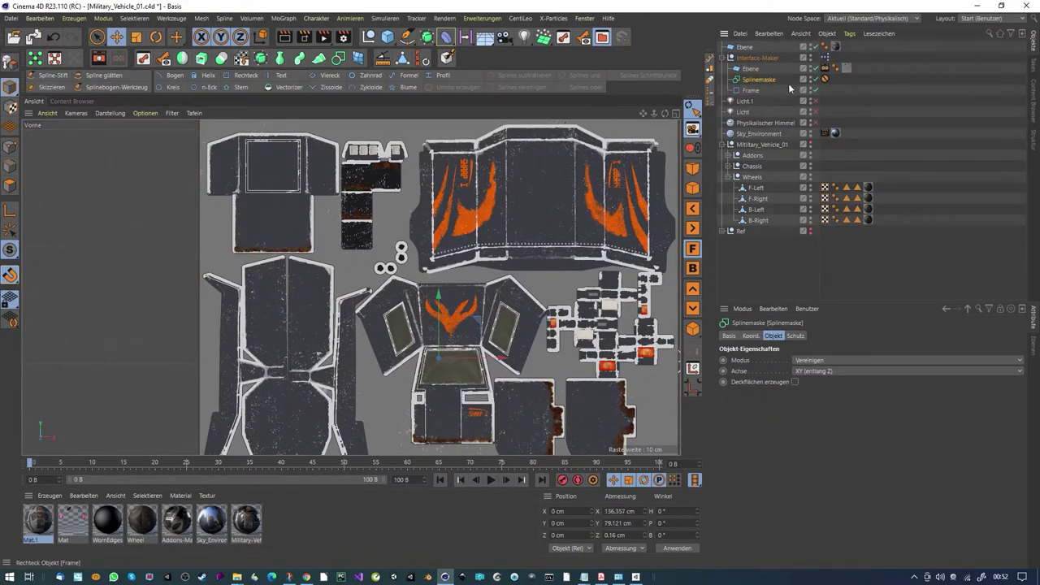
left_click(74, 18)
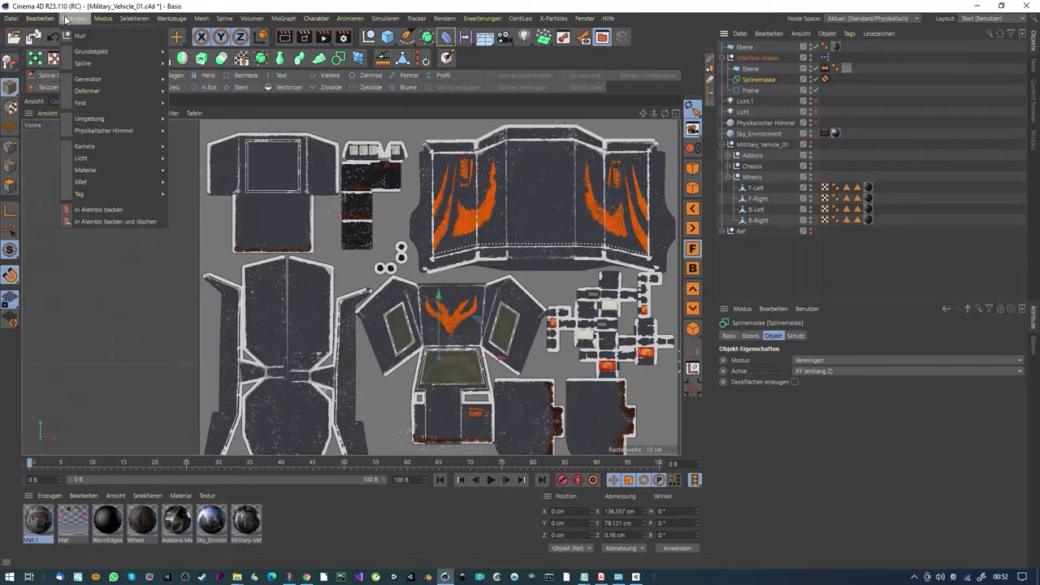
mouse_move(86, 63)
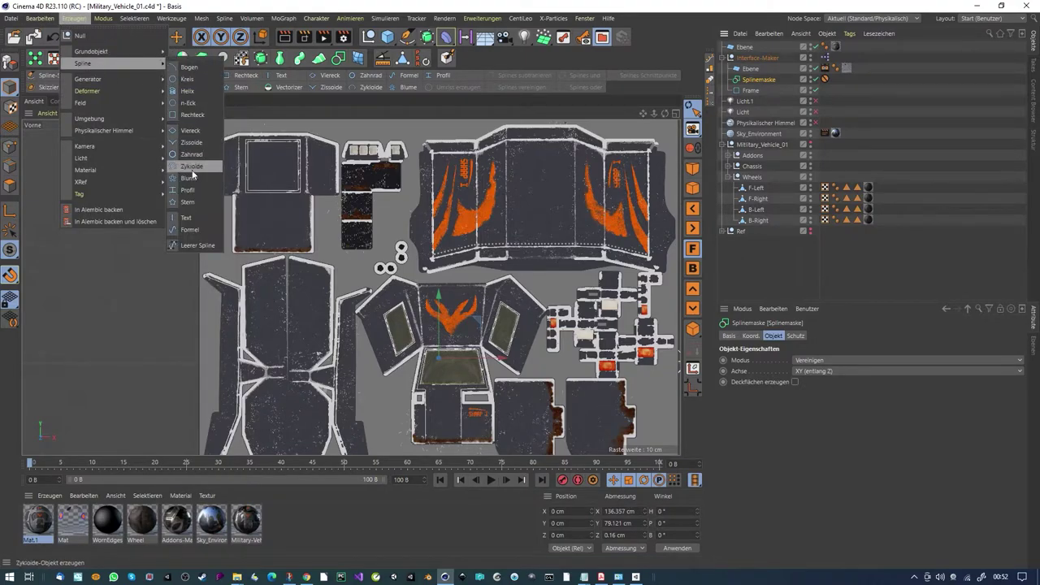
left_click(202, 245)
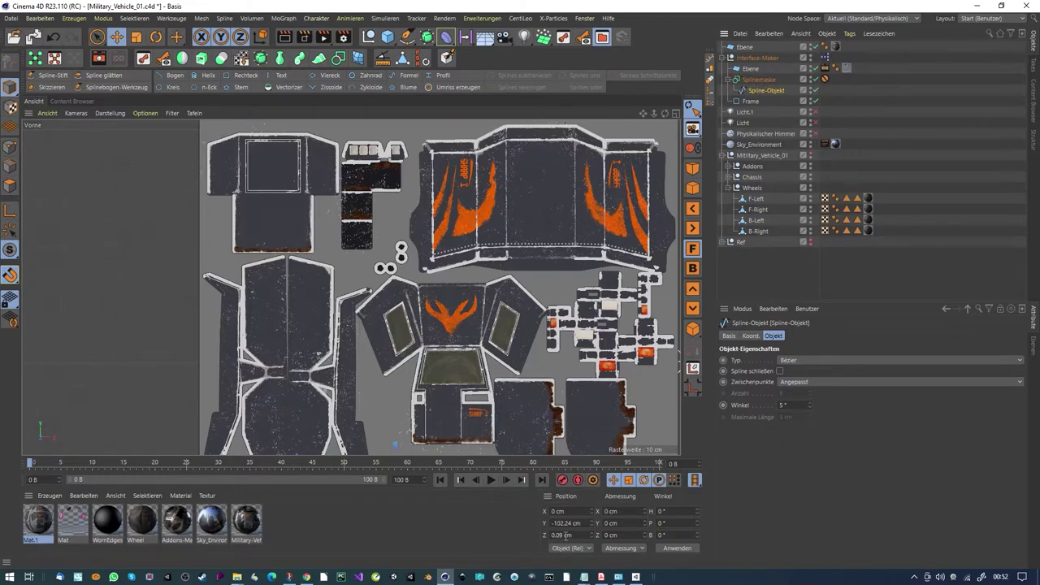
Step: Draw a closed claw-shaped Bézier outline with the Spline Pen, running from the framed panel down onto the panel below it
scroll(258, 228, "up", 5)
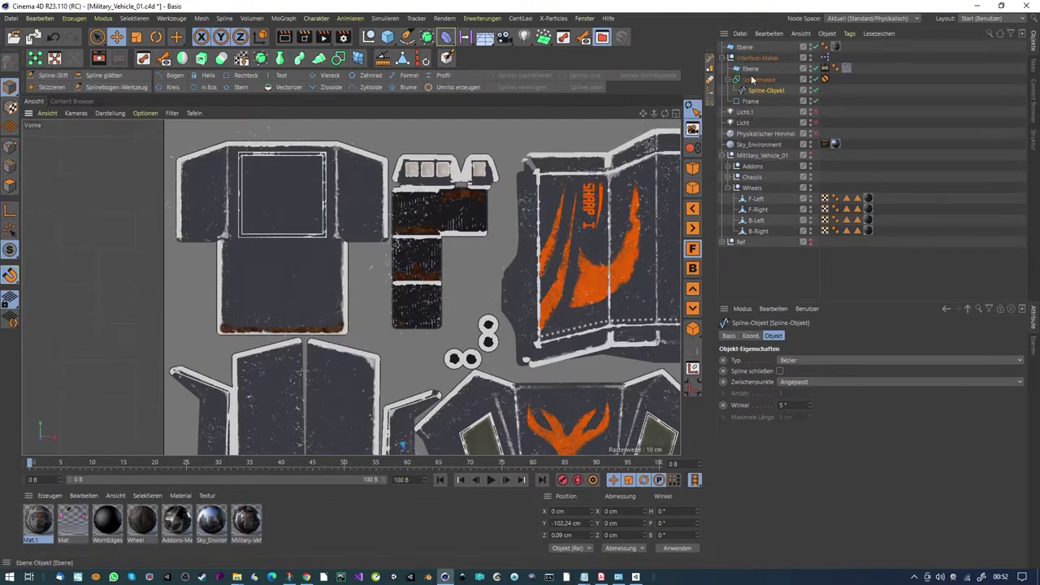
scroll(260, 258, "up", 6)
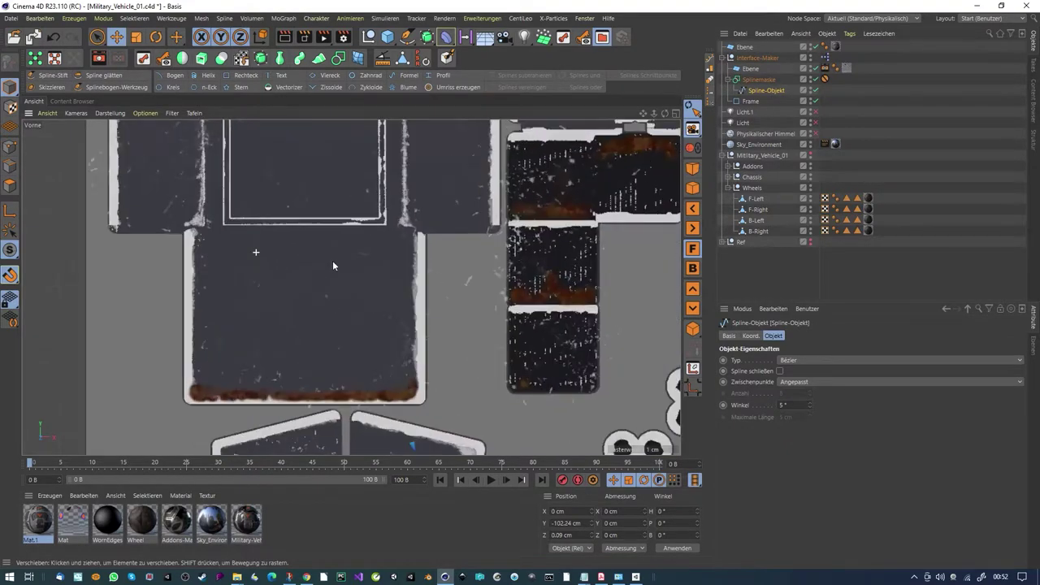
scroll(306, 262, "down", 7)
scroll(304, 257, "up", 5)
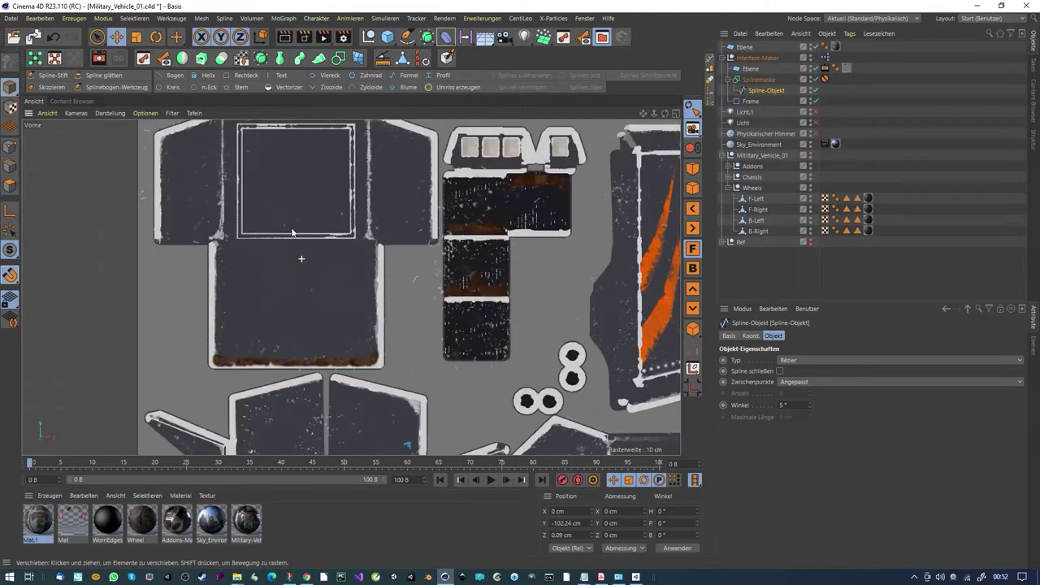
left_click(53, 75)
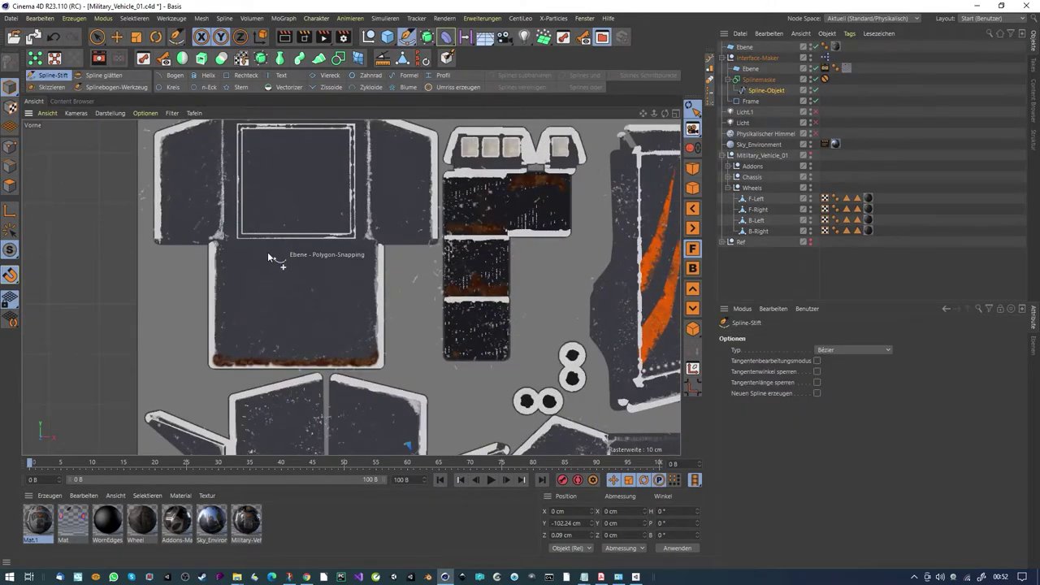
scroll(276, 268, "up", 2)
middle_click_drag(284, 302, 286, 337, "alt")
left_click(270, 375)
left_click_drag(240, 285, 237, 264)
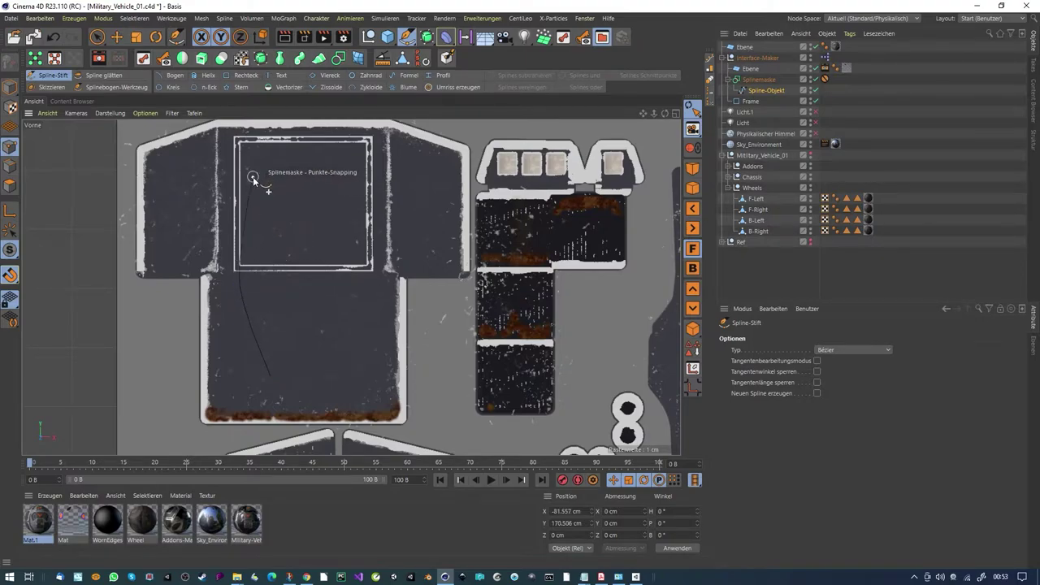
left_click(327, 172)
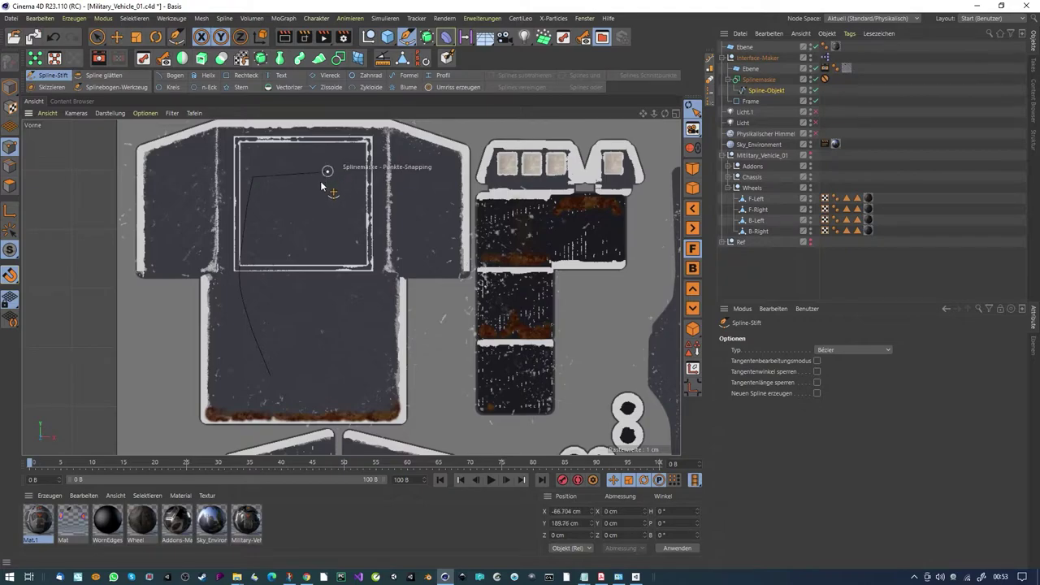
left_click_drag(271, 279, 272, 306)
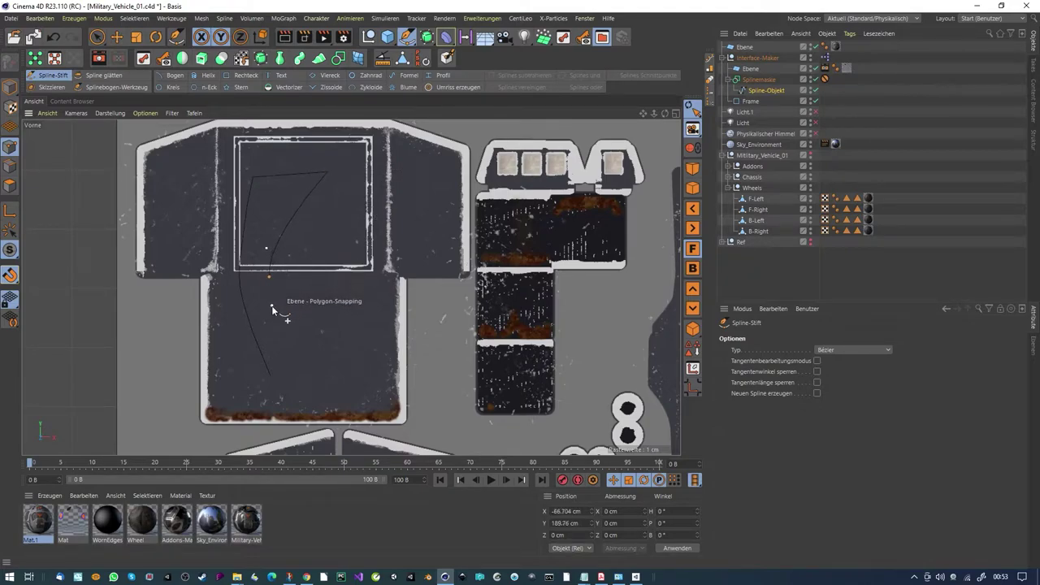
left_click(274, 373)
Step: Reset the claw spline's inner bend point with Harte Interpolation and smooth it with Weiche Interpolation
left_click(96, 37)
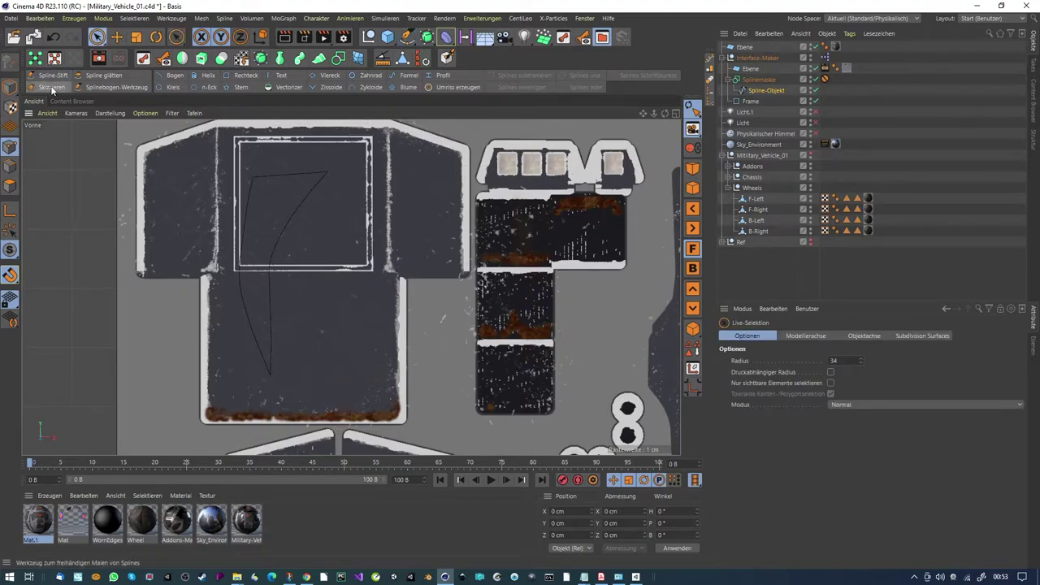
left_click(276, 283)
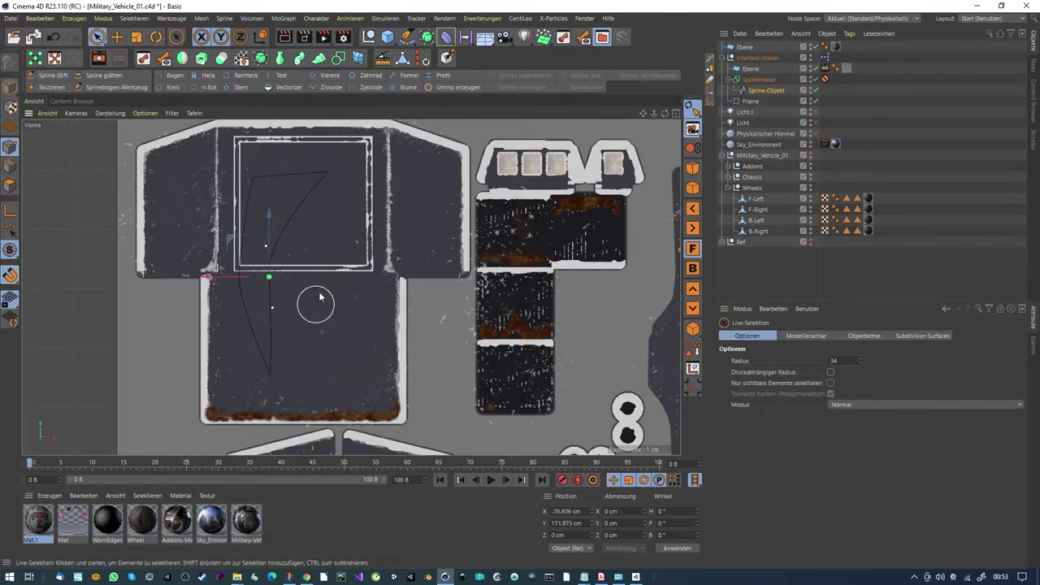
right_click(318, 297)
left_click(365, 185)
right_click(336, 238)
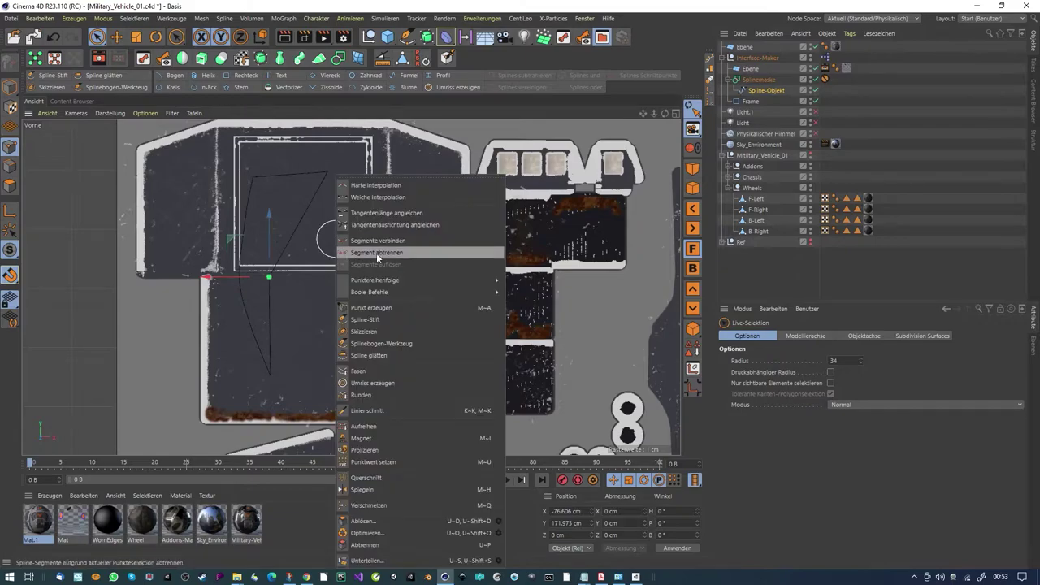
left_click(377, 198)
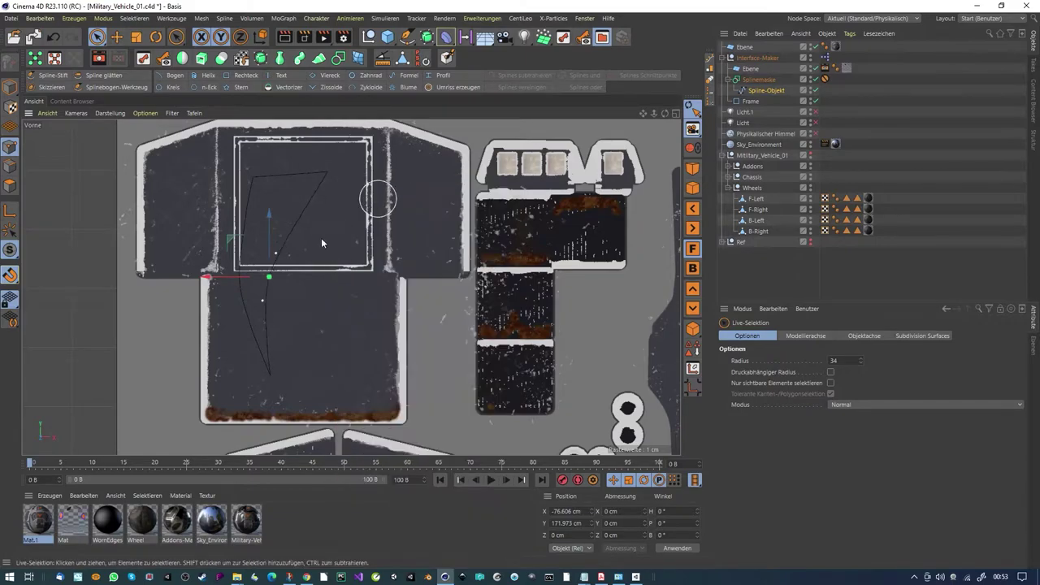
left_click(238, 291)
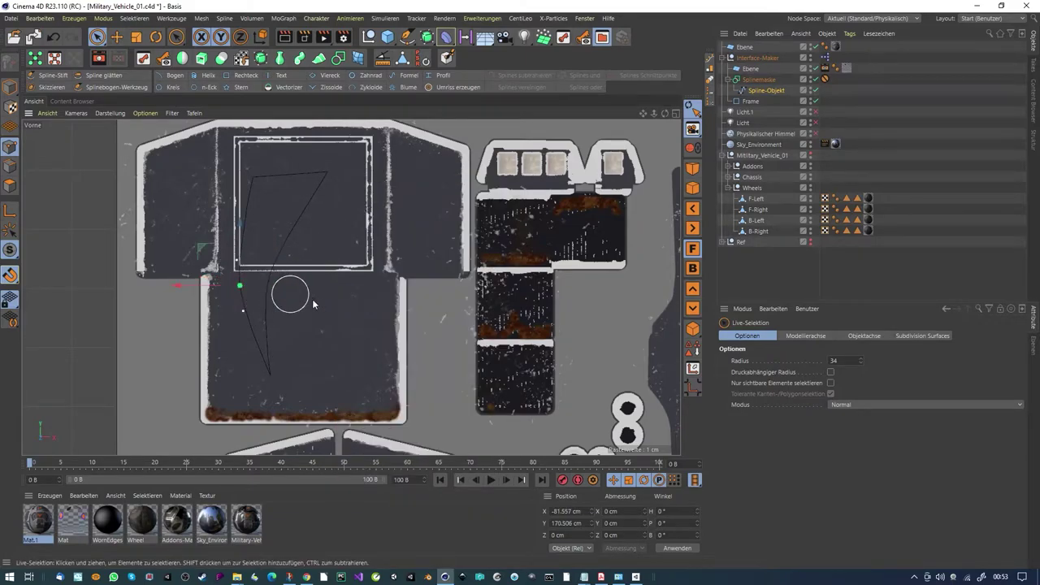
left_click(321, 285)
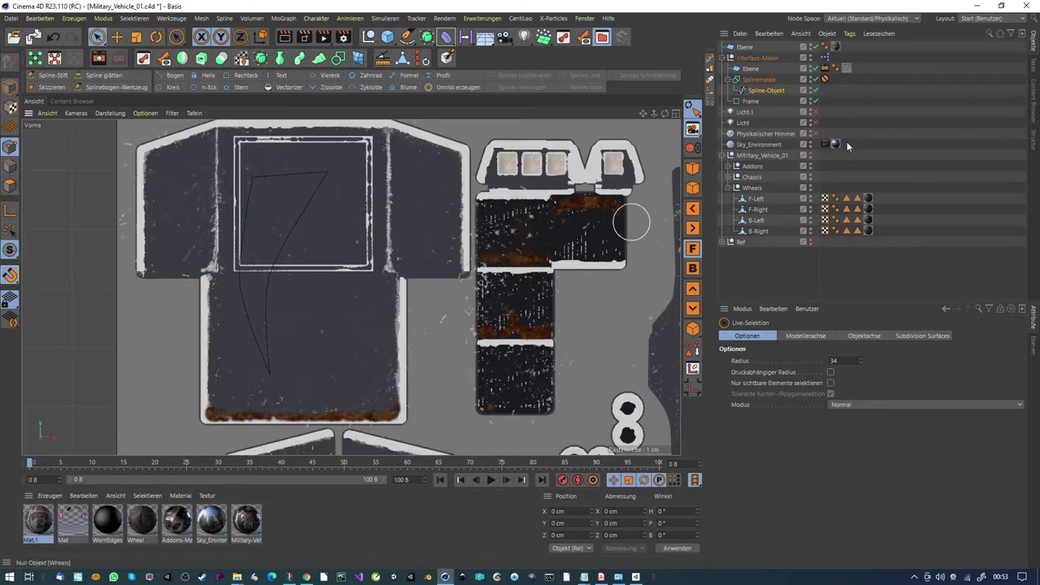
Step: Set the Interface-Maker's Outline-Feather to 0% and match its Outline-Color to the orange Fill-Color
left_click(753, 59)
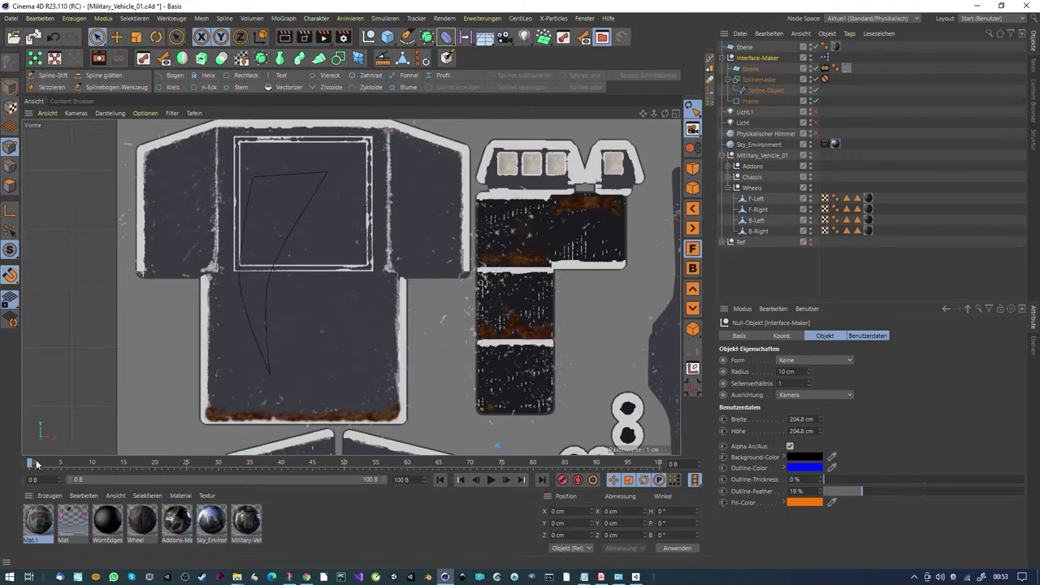
left_click_drag(37, 463, 94, 464)
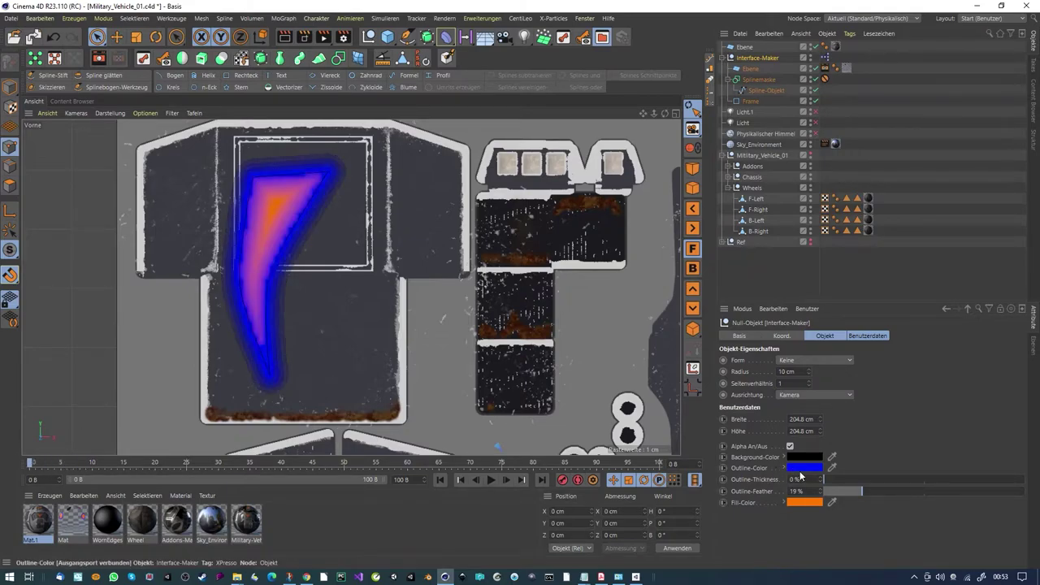
left_click_drag(845, 491, 782, 491)
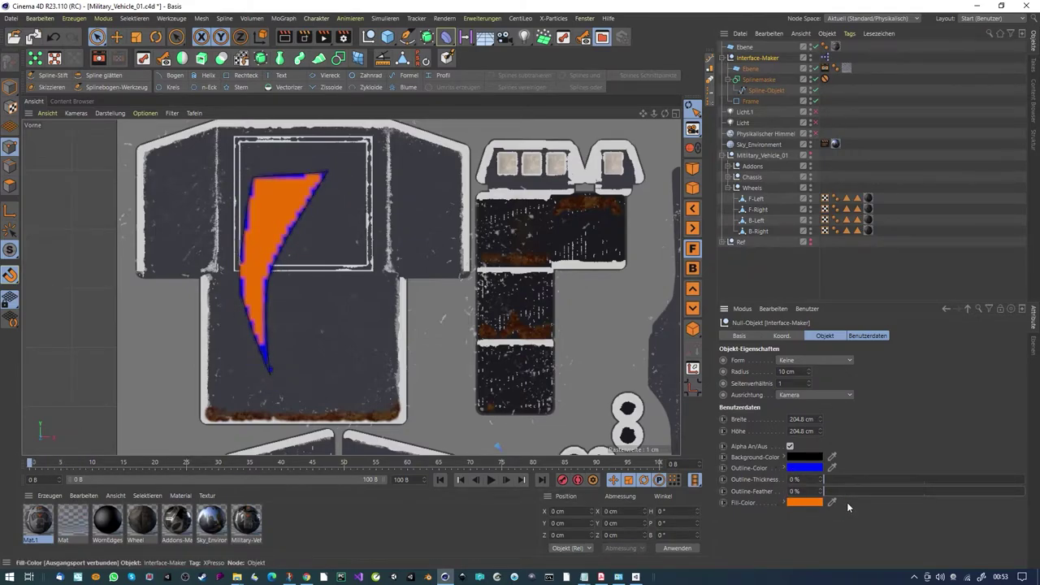
left_click(804, 502)
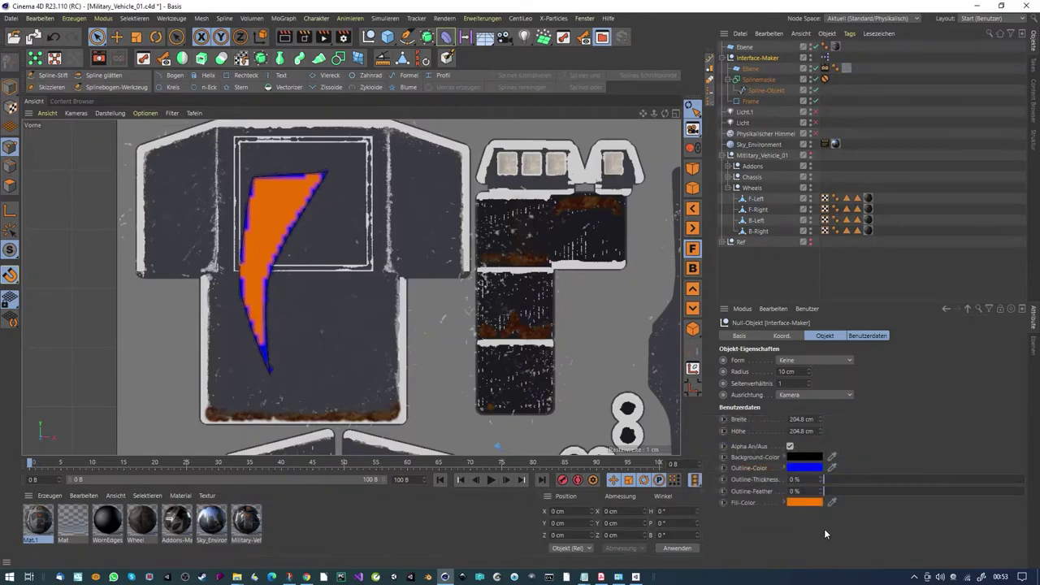
left_click_drag(805, 463, 804, 467)
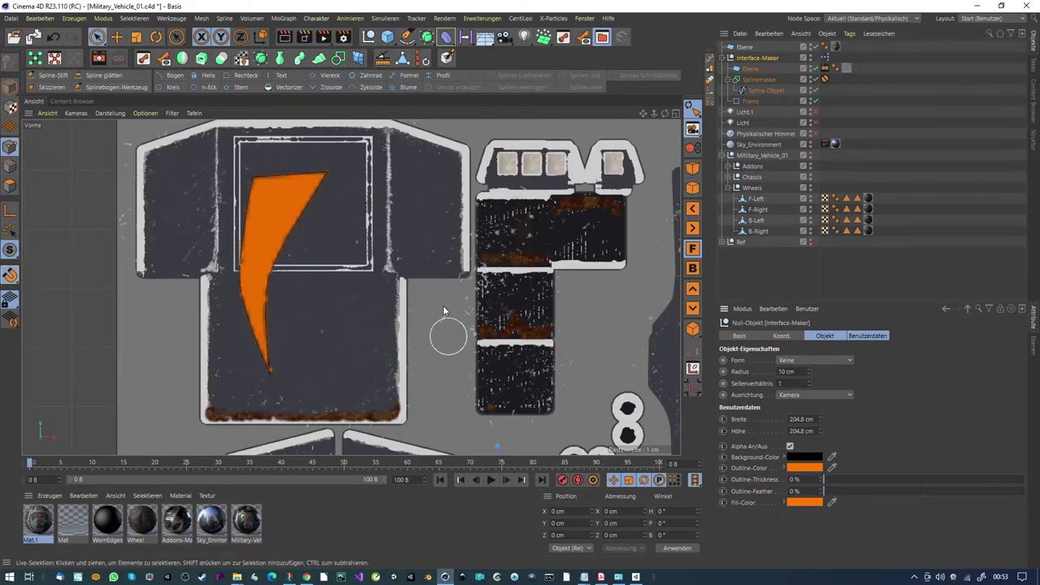
Step: Hide the military vehicle from rendering and render the front view with the orange claw graphic on the texture
left_click(290, 36)
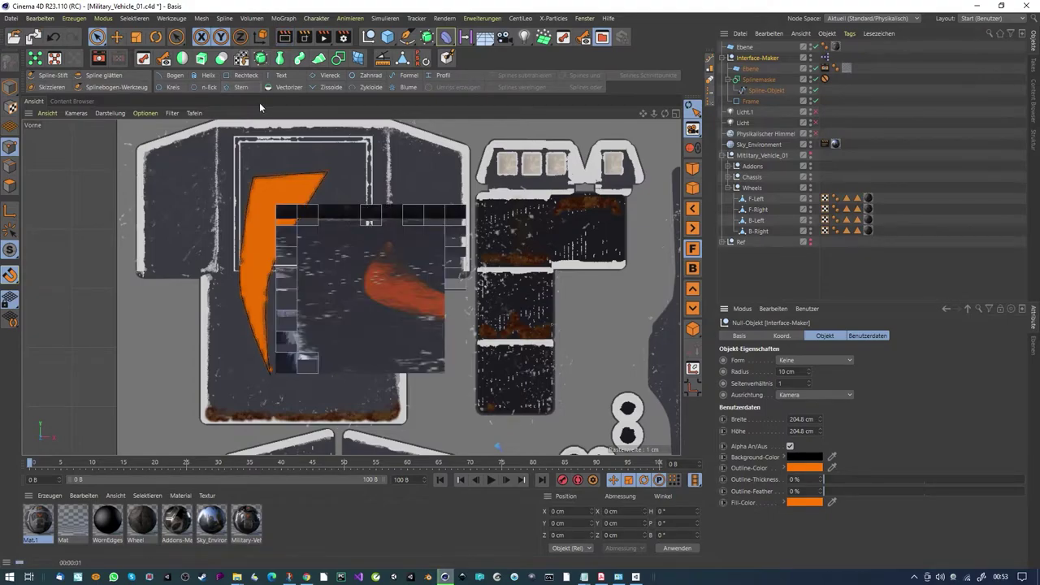
left_click(811, 156)
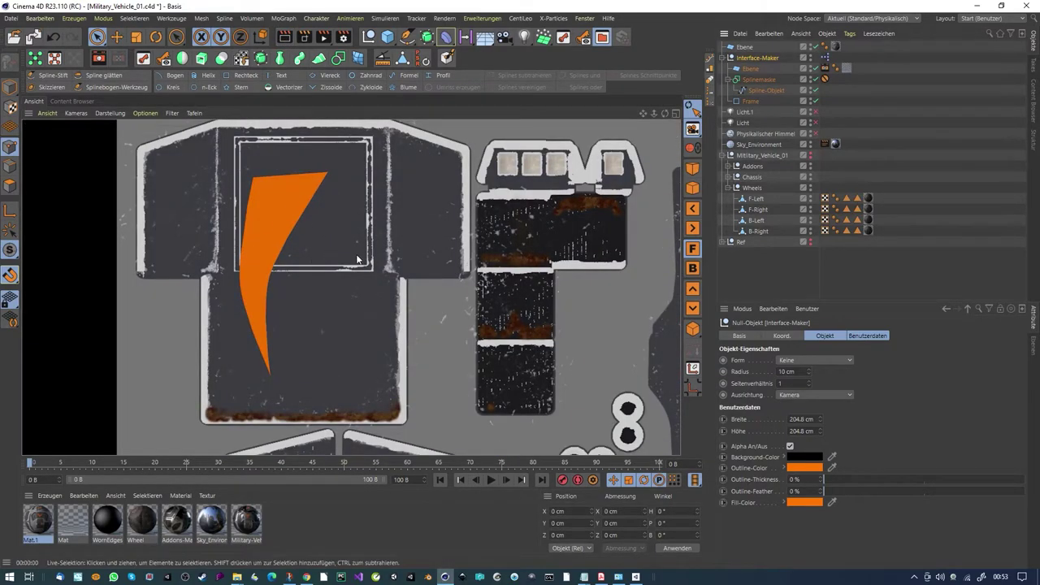
scroll(376, 259, "down", 10)
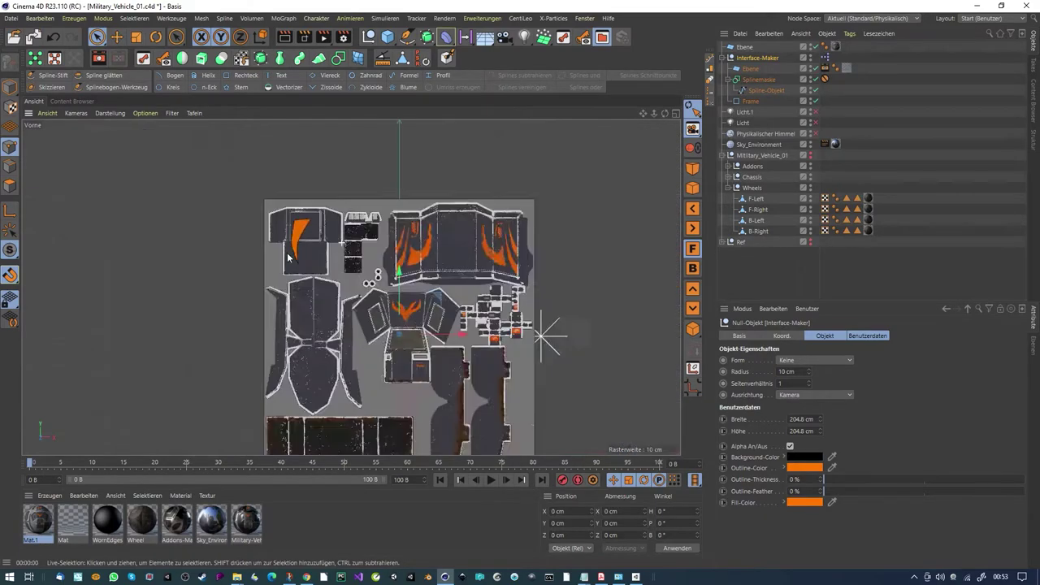
scroll(399, 341, "up", 5)
scroll(407, 331, "down", 7)
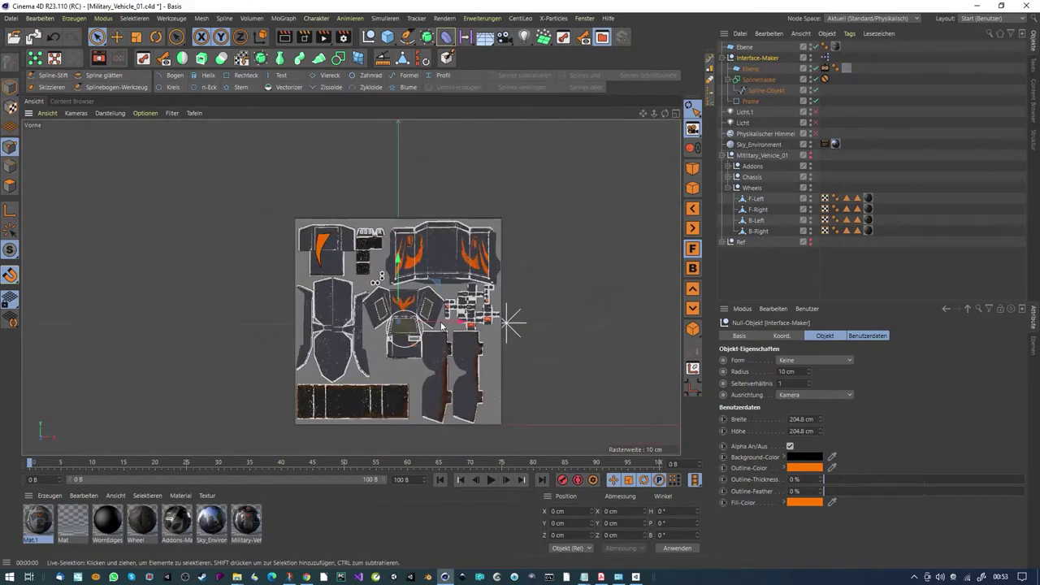
middle_click_drag(465, 303, 433, 326, "alt")
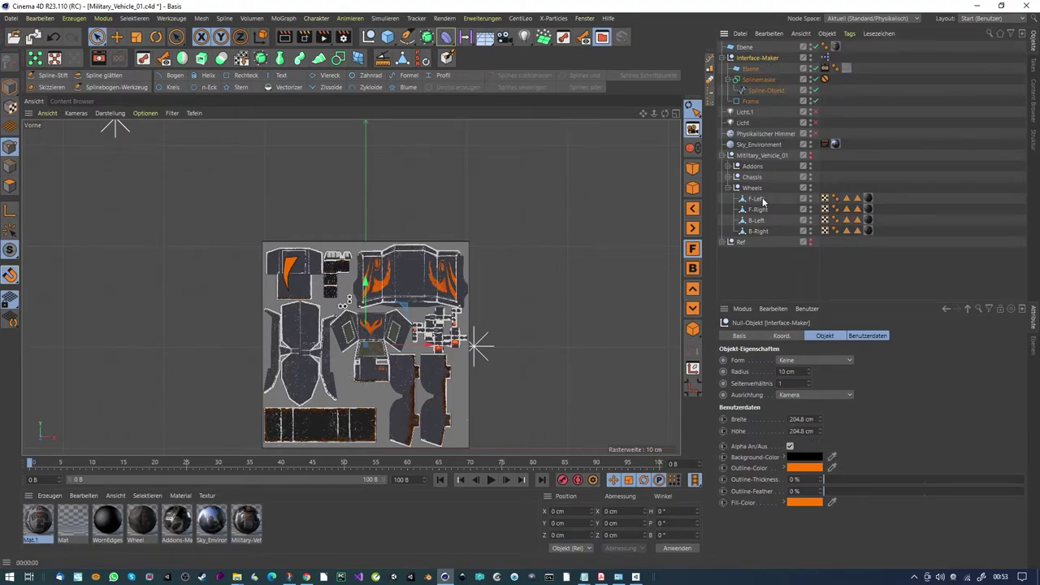
Step: Compare the image plane's width and depth with the Interface-Maker's dimensions over the full texture layout
left_click(745, 48)
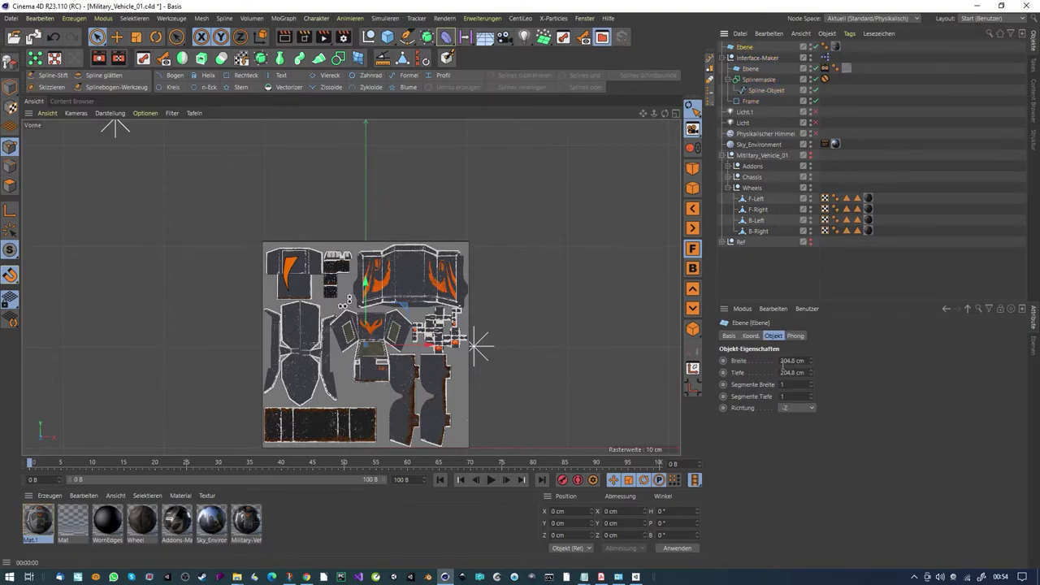
scroll(378, 335, "up", 2)
scroll(387, 333, "up", 3)
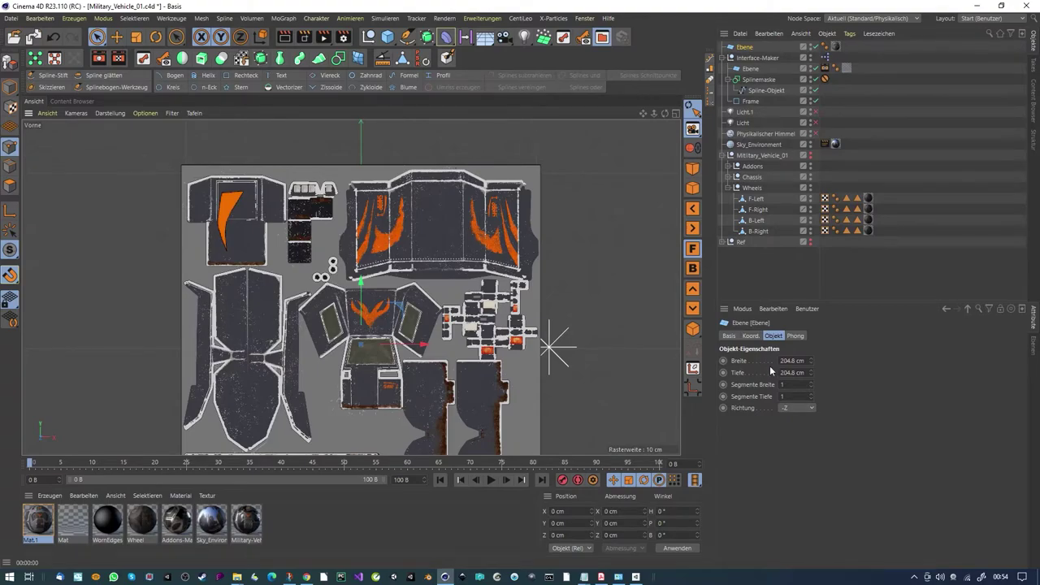
scroll(498, 260, "down", 2)
middle_click_drag(499, 260, 477, 229, "alt")
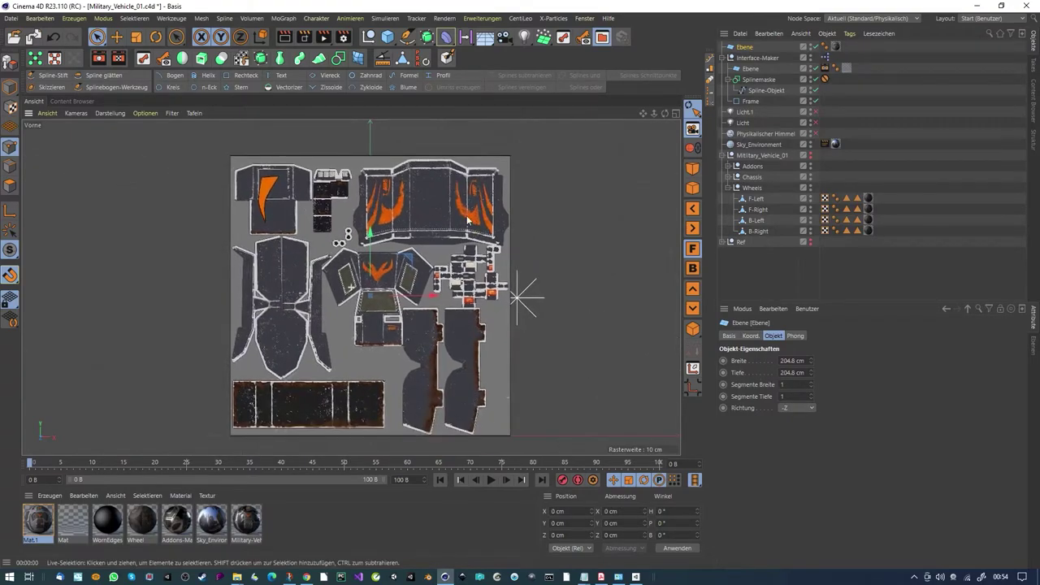
left_click(756, 58)
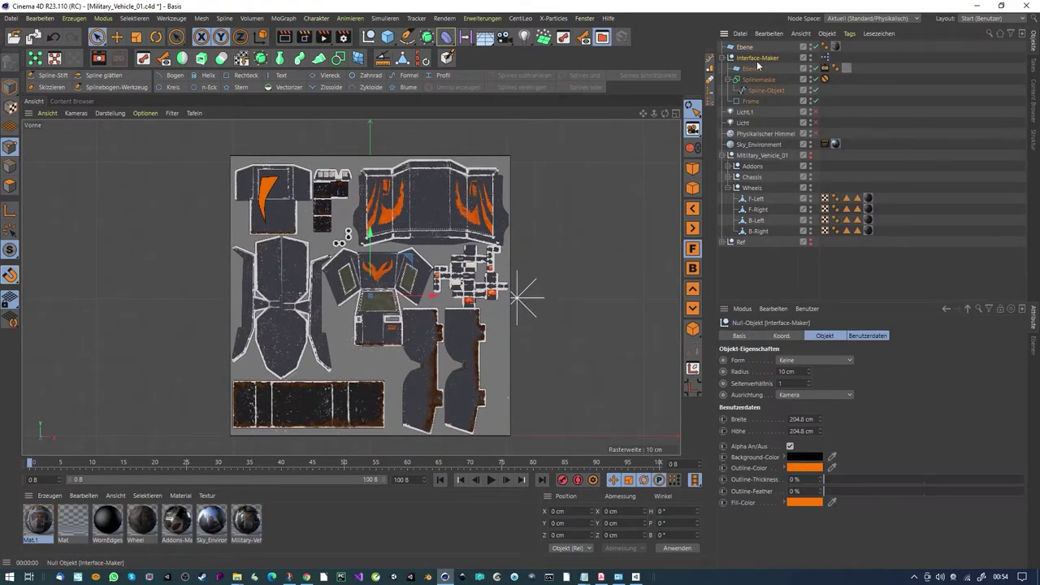
Step: Set the Material backen tag of the Interface-Maker's plane to PSD format as a single file with the Farbe channel enabled
left_click(825, 69)
left_click(810, 371)
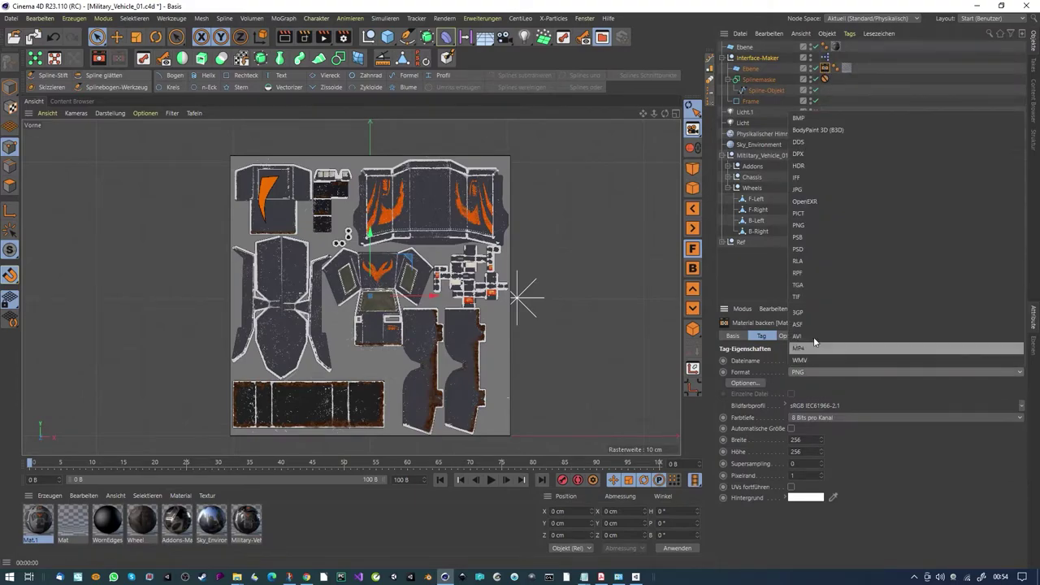
left_click(829, 249)
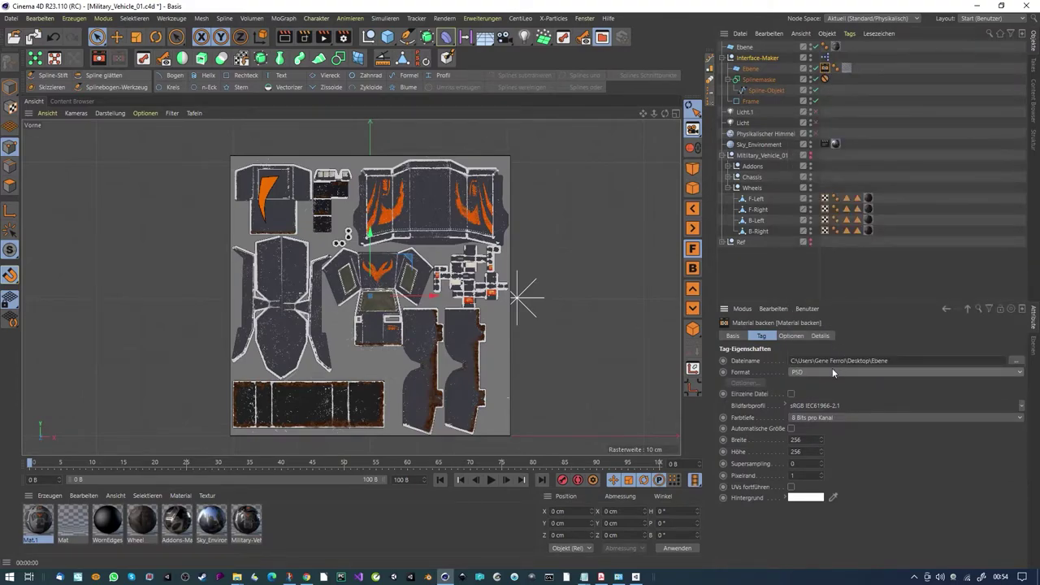
left_click(790, 335)
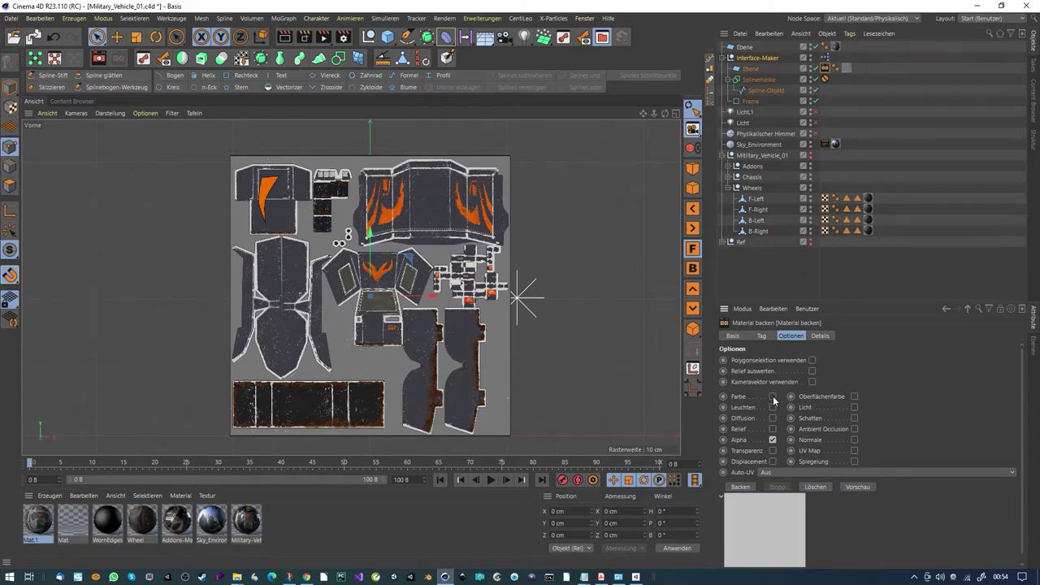
left_click(773, 398)
left_click(764, 336)
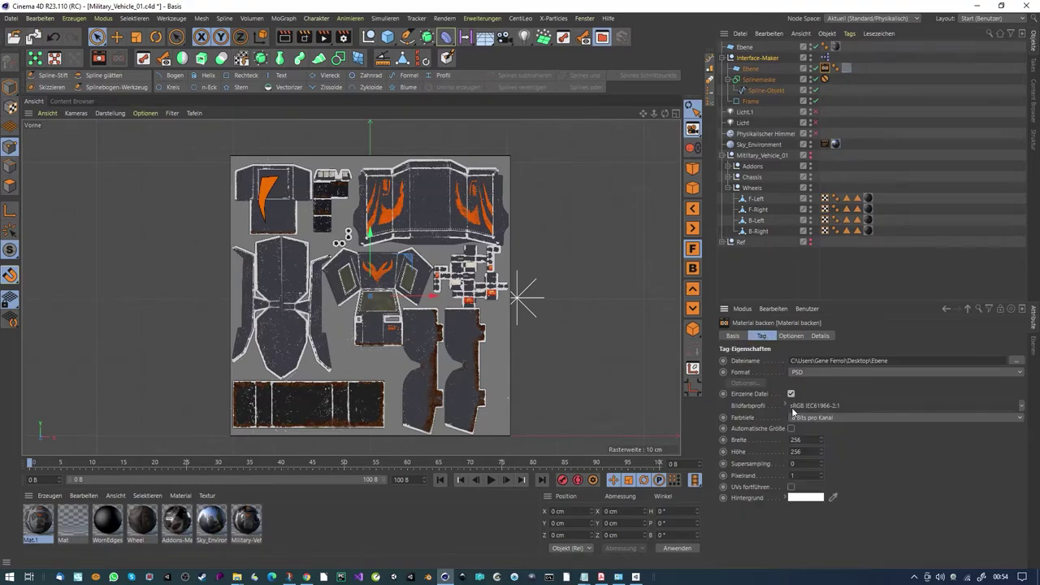
Step: Bake the plane's colour and alpha channels to the PSD file
left_click(797, 337)
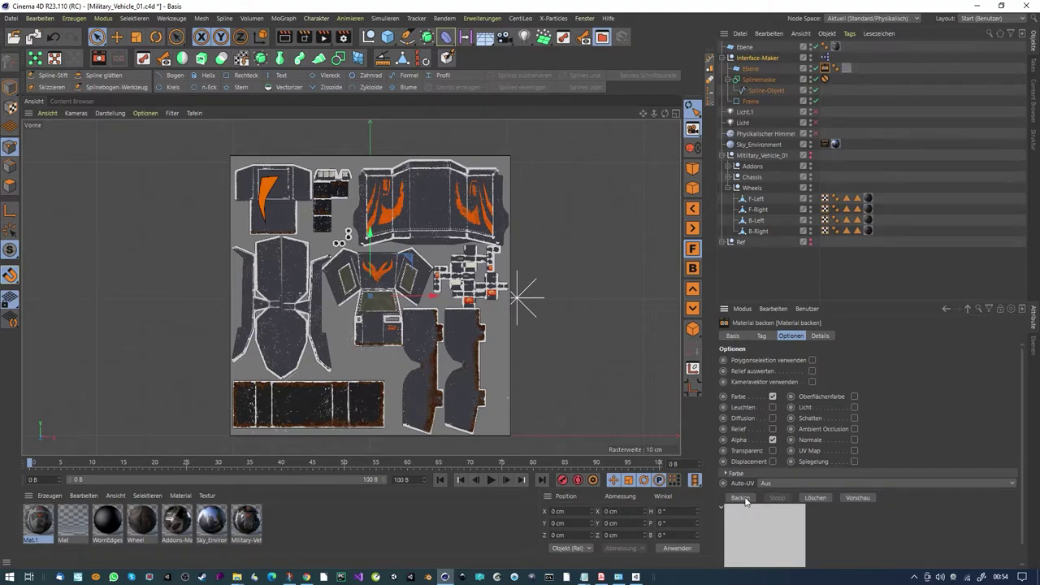
left_click(745, 500)
left_click(557, 332)
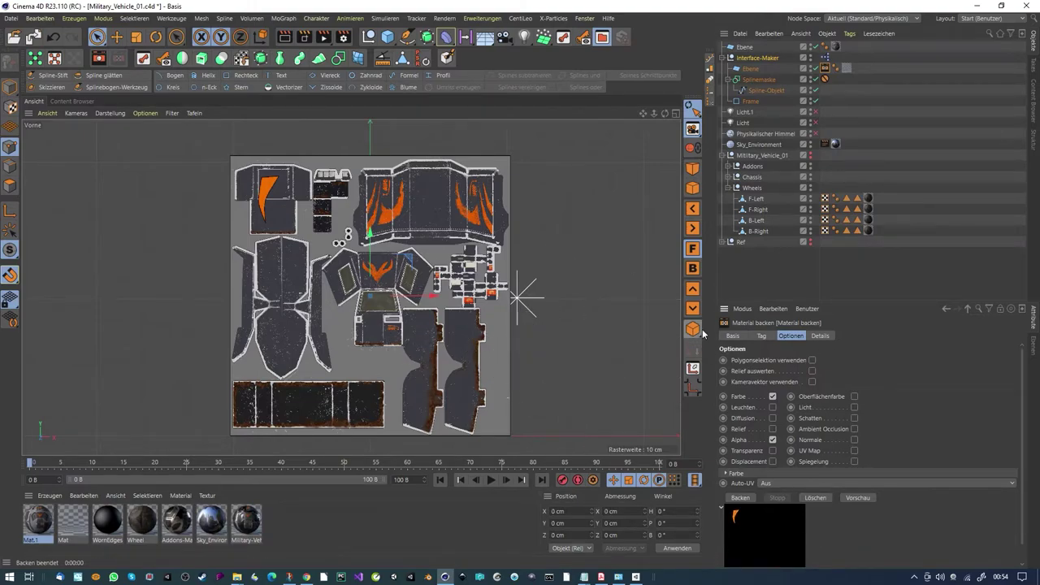
Step: Switch to the AAA-Paint layout and view the vehicle from its side
left_click(972, 19)
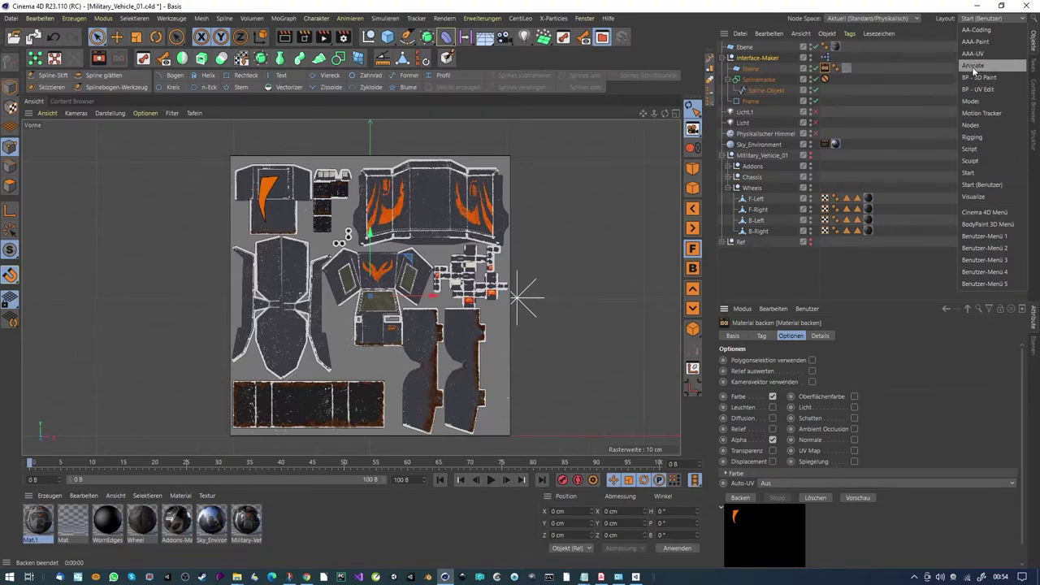
left_click(972, 42)
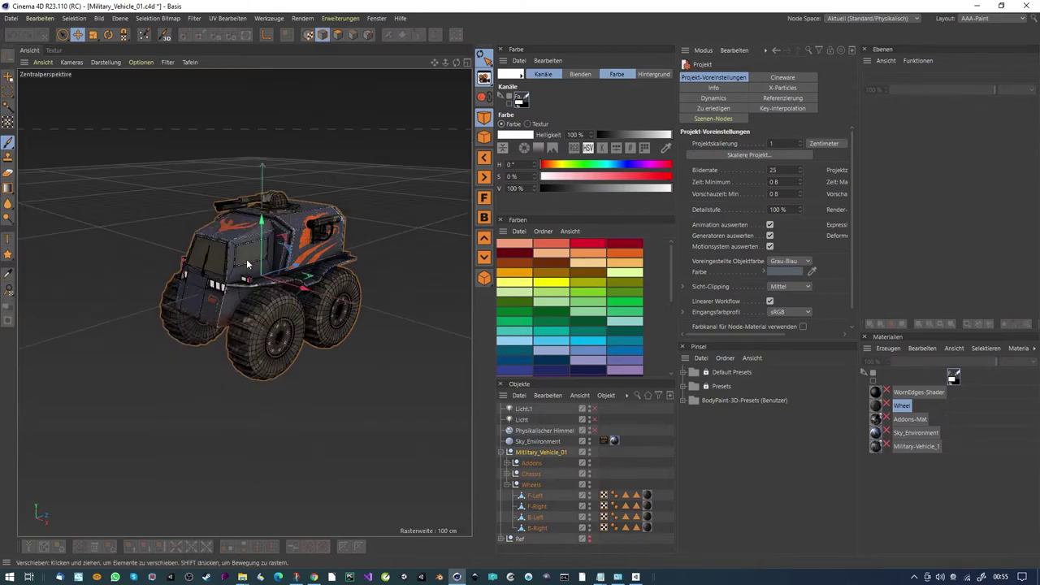
left_click_drag(259, 259, 294, 250, "alt")
Step: Enable the Military-Vehicle_1 material for painting and select the Decay layer of its colour texture
left_click(886, 446)
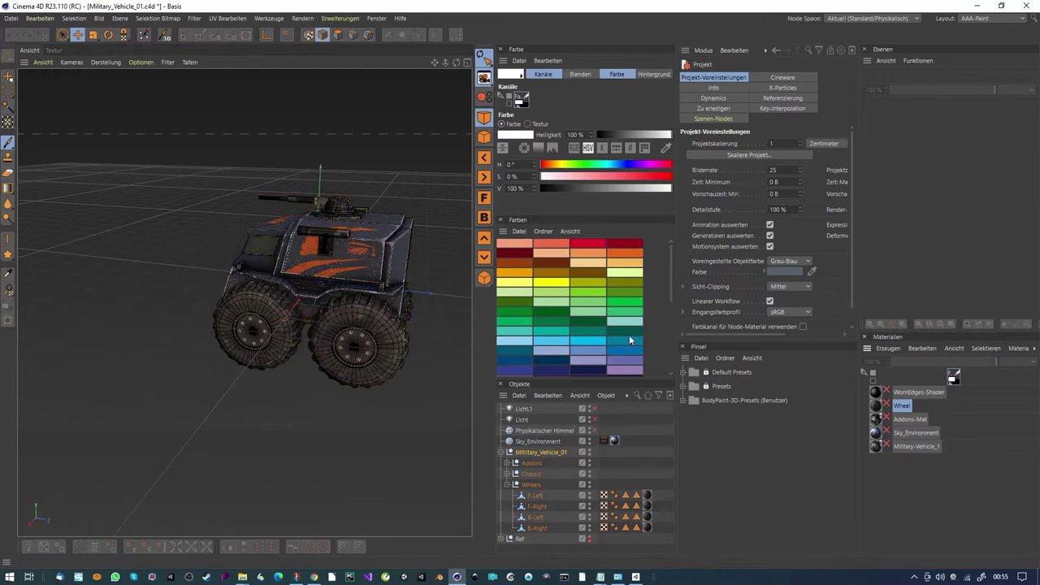
left_click(922, 282)
left_click_drag(436, 302, 244, 256, "alt")
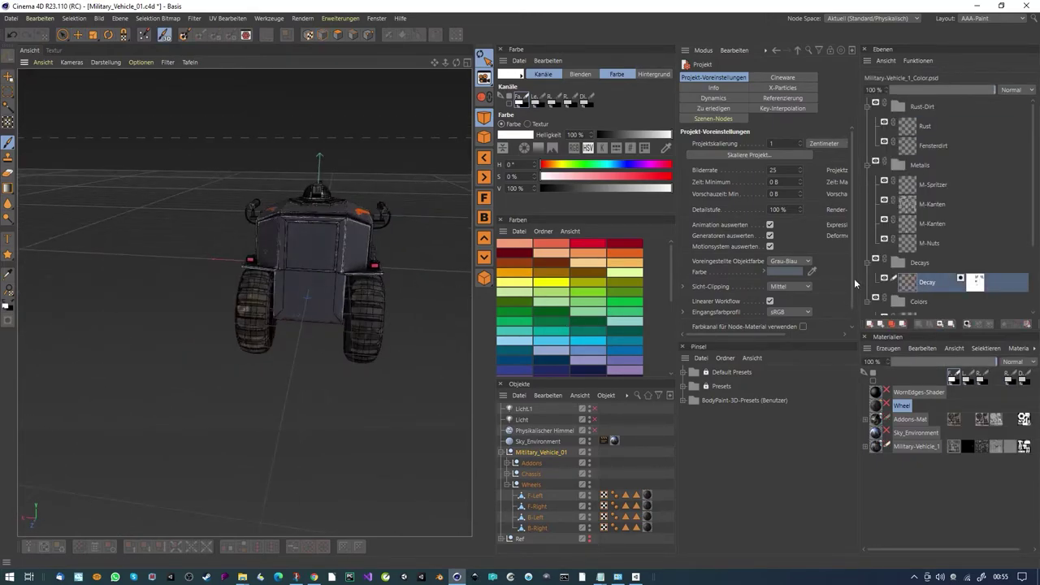
scroll(949, 262, "down", 3)
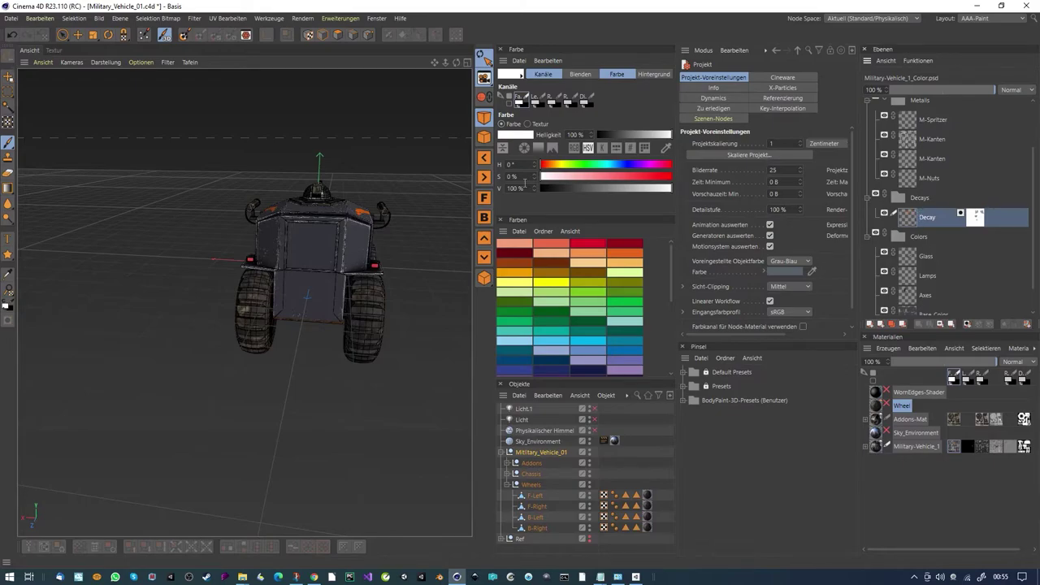
Step: Try to merge the baked PSD texture into the vehicle's colour texture with Textur hinzuladen
left_click(10, 18)
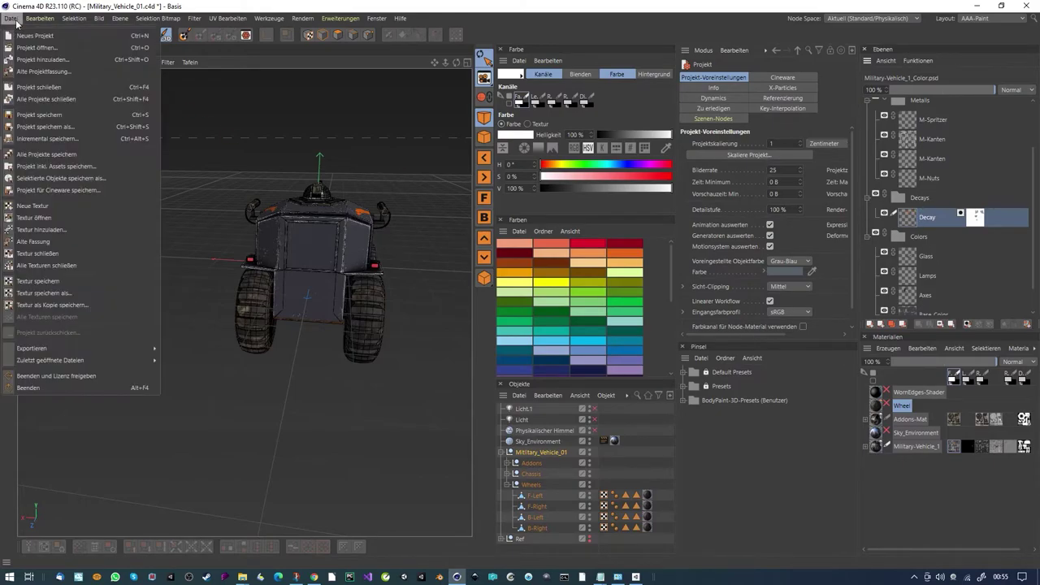
left_click(38, 230)
left_click(770, 146)
left_click(950, 549)
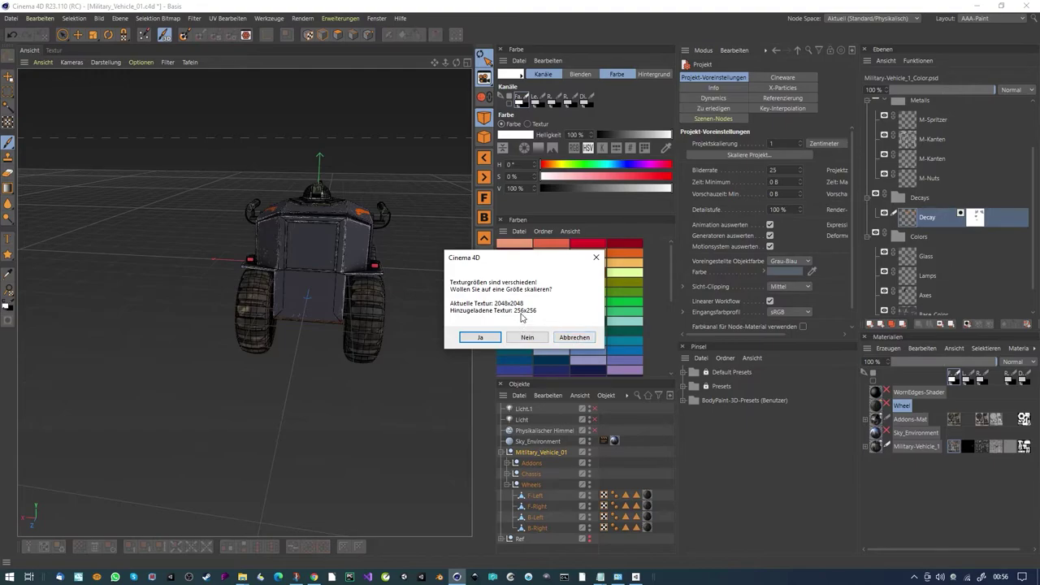
left_click(573, 338)
Step: Return to the Start (Benutzer) layout
left_click(976, 18)
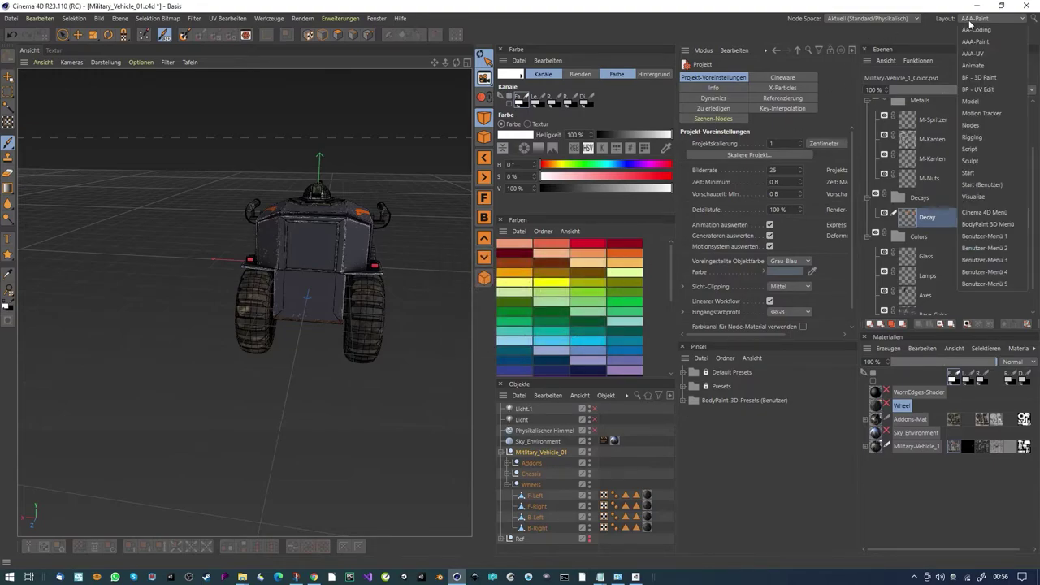
left_click(974, 185)
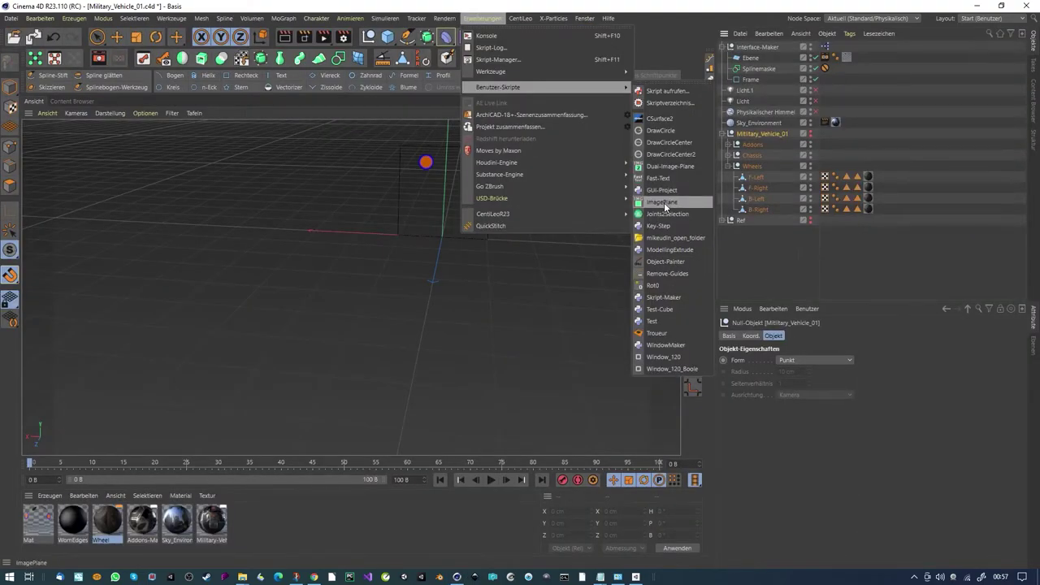
Step: Create an image plane with the ImagePlane user script, loading Military-Vehicle_1_Color.png from the Sherp7/c4d/Military_Vehicle_01 folder
left_click(662, 202)
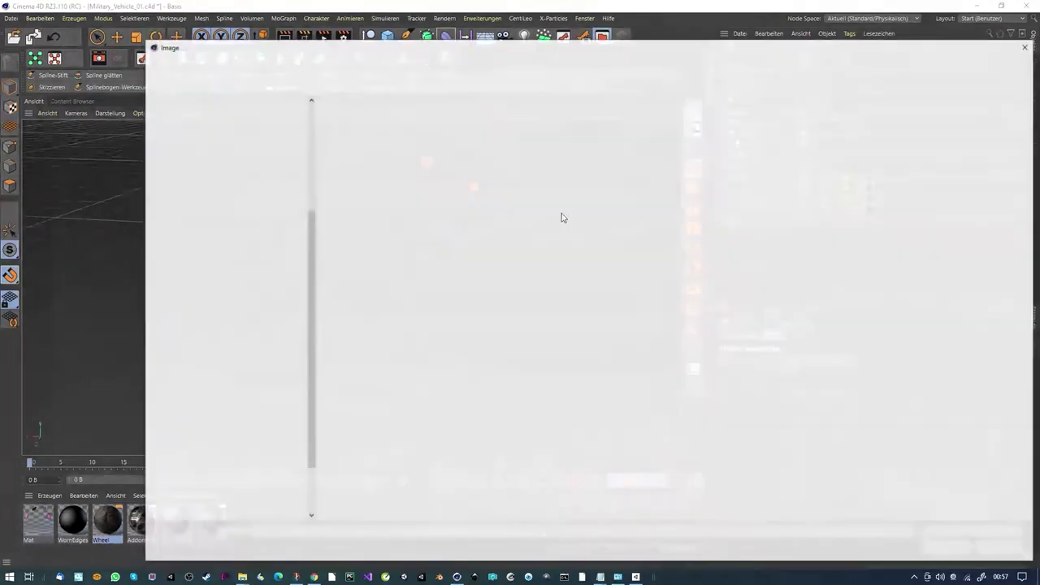
left_click(199, 176)
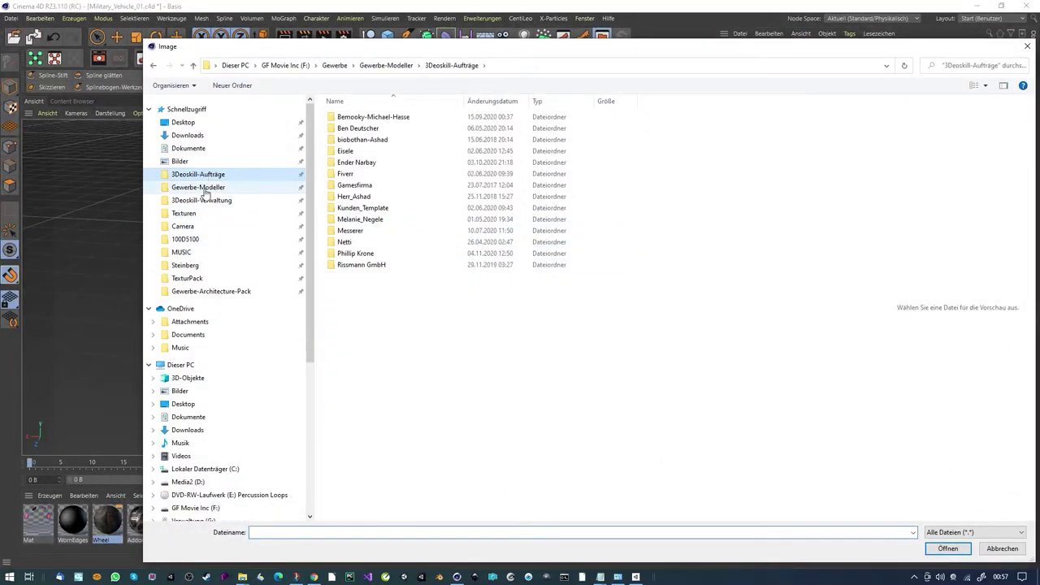
left_click(204, 187)
left_click(380, 221)
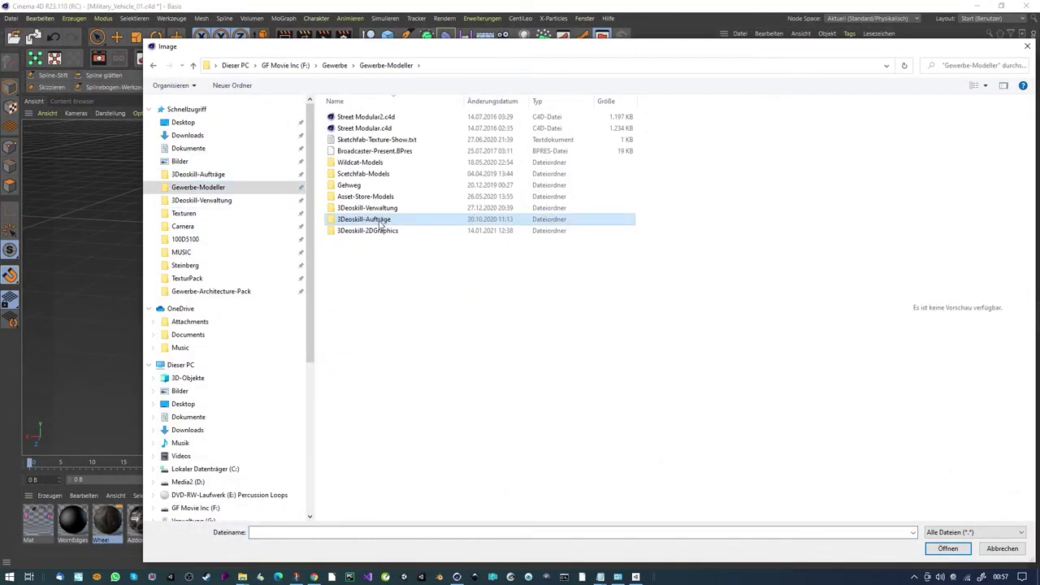
double_click(366, 196)
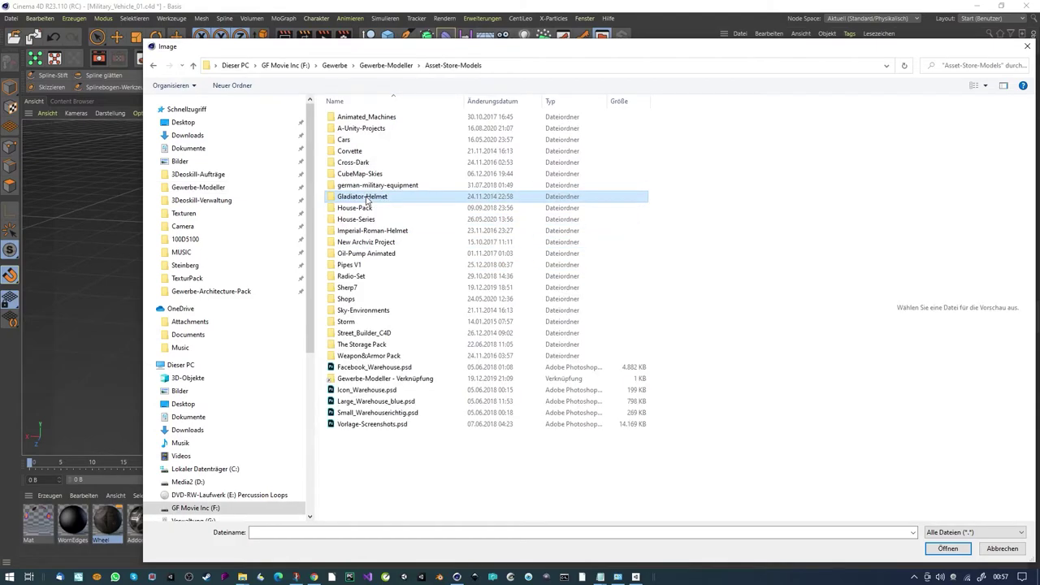
double_click(356, 287)
double_click(358, 116)
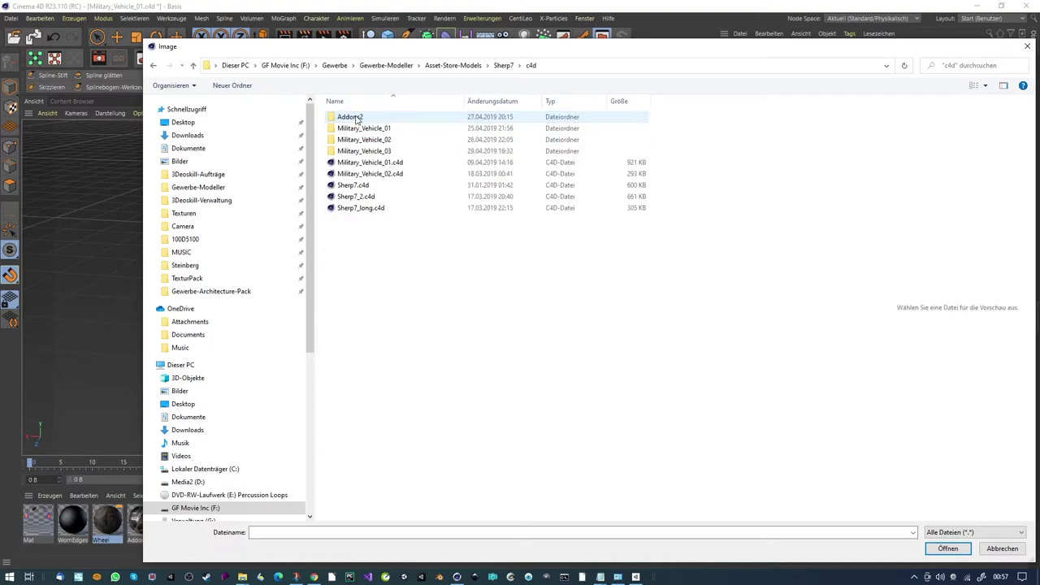
double_click(363, 128)
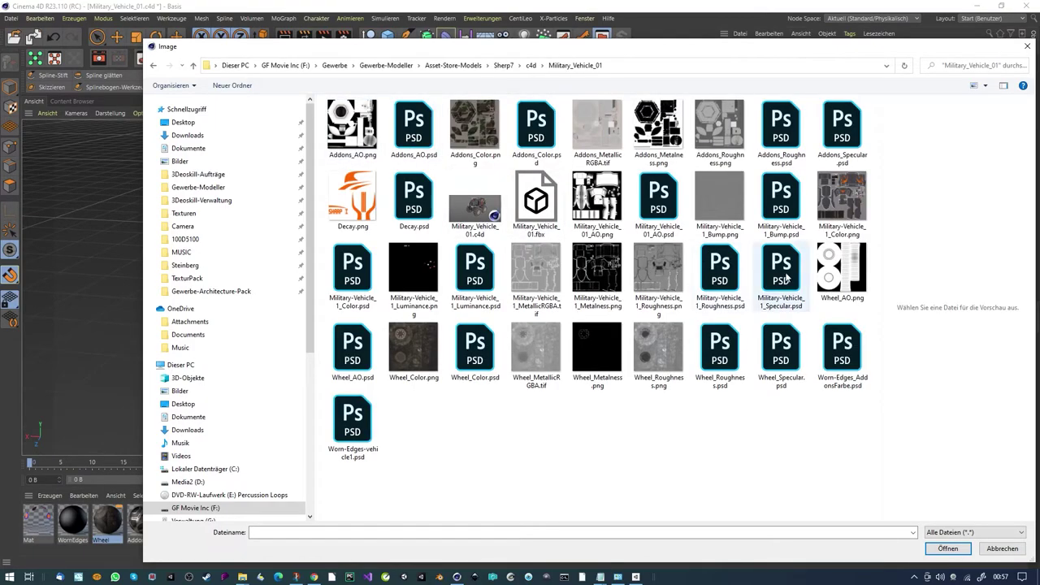
double_click(842, 208)
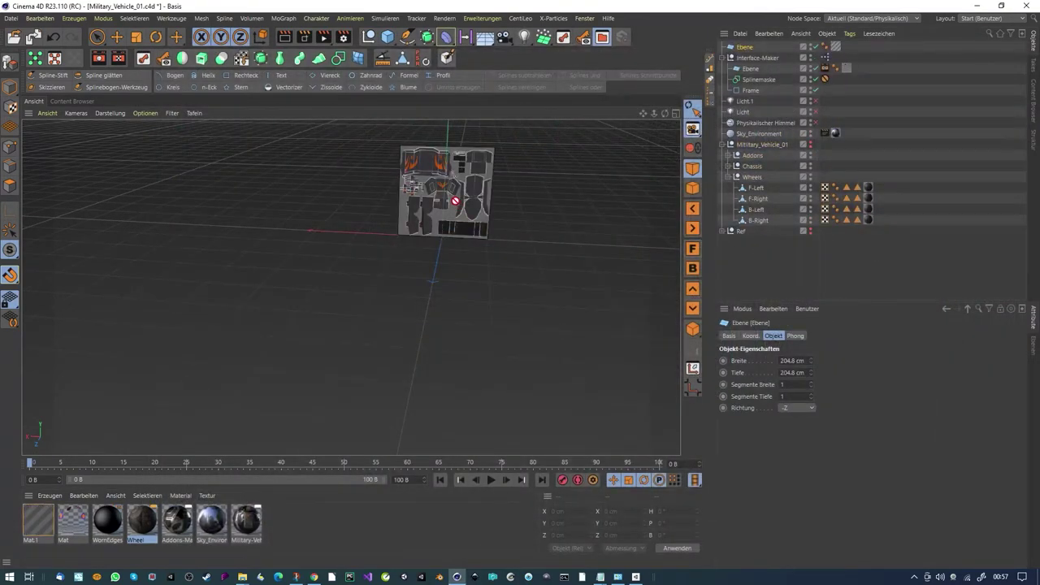
Step: Set the texture preview size of the image plane's material Mat.1 to Keine Skalierung
left_click_drag(455, 196, 351, 287, "alt")
scroll(439, 213, "up", 4)
left_click_drag(456, 203, 524, 192, "alt")
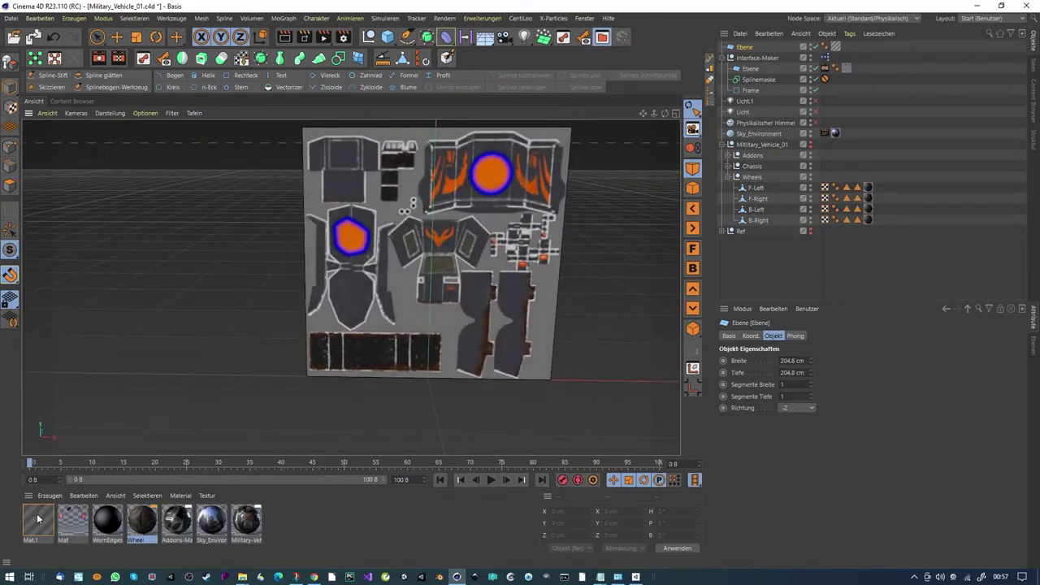
left_click(38, 520)
double_click(37, 520)
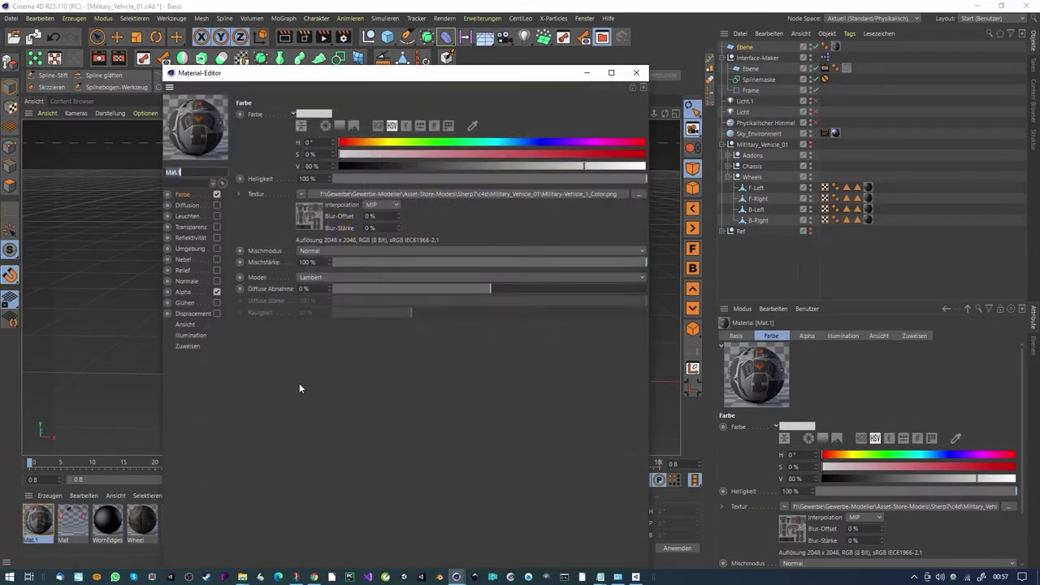
left_click(189, 325)
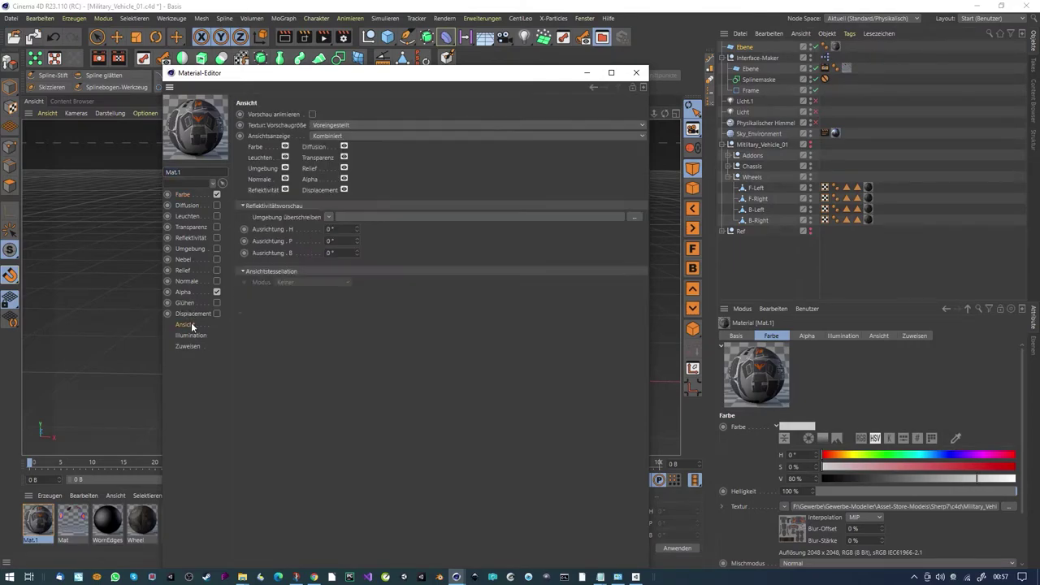
left_click(364, 125)
left_click(359, 136)
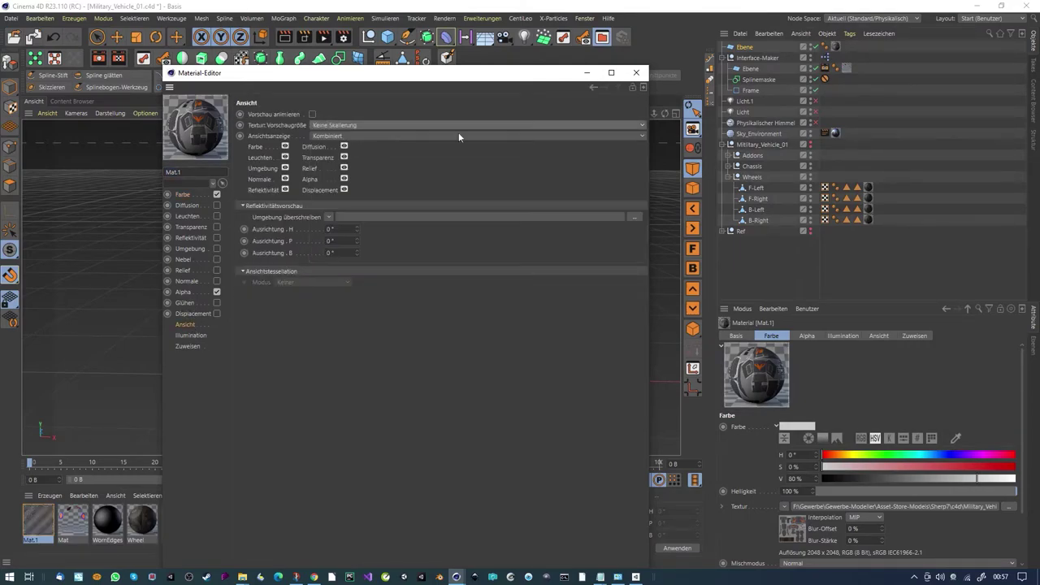
left_click(636, 72)
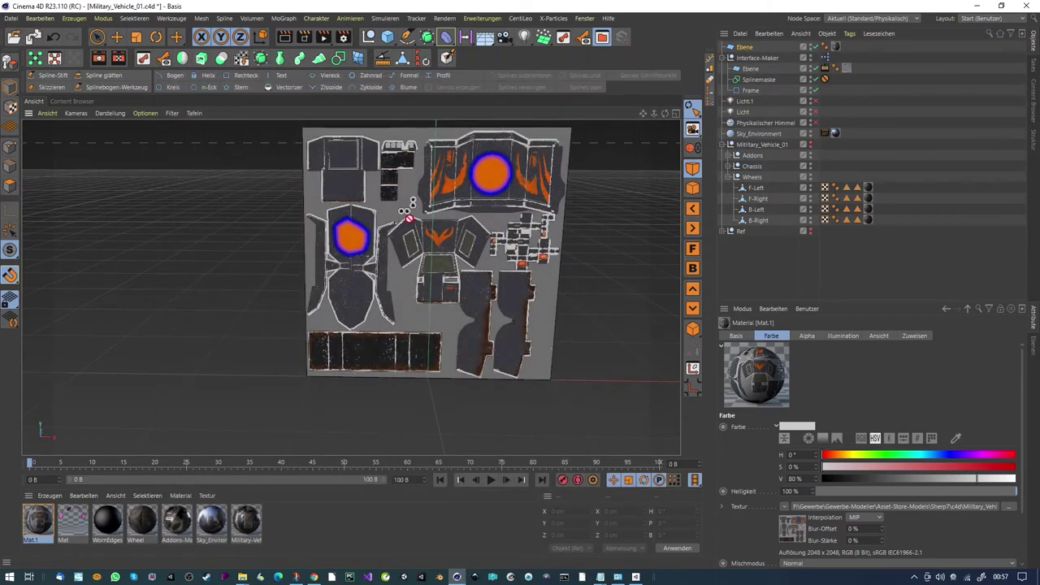
Step: Scrub the timeline back to frame 0 to refresh the rig's live texture, and show the image plane from the front
scroll(604, 151, "up", 3)
left_click(749, 91)
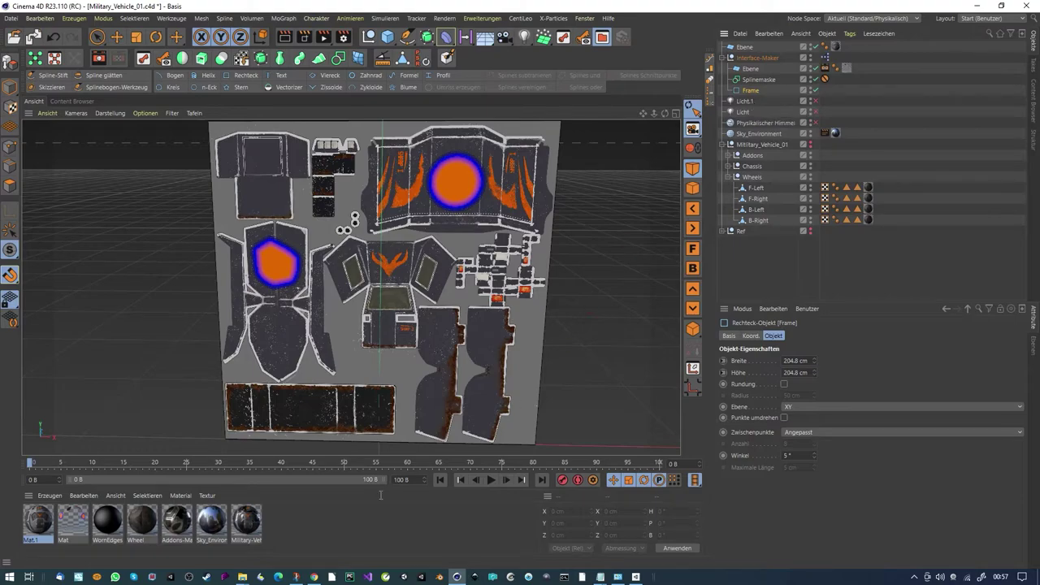
left_click_drag(88, 463, 29, 464)
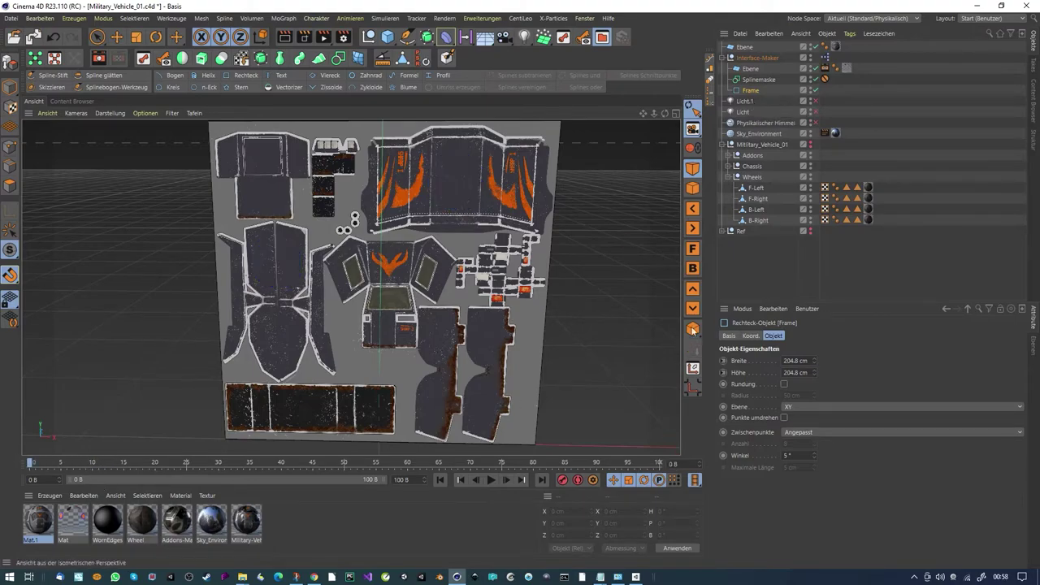
left_click(696, 249)
scroll(487, 255, "up", 8)
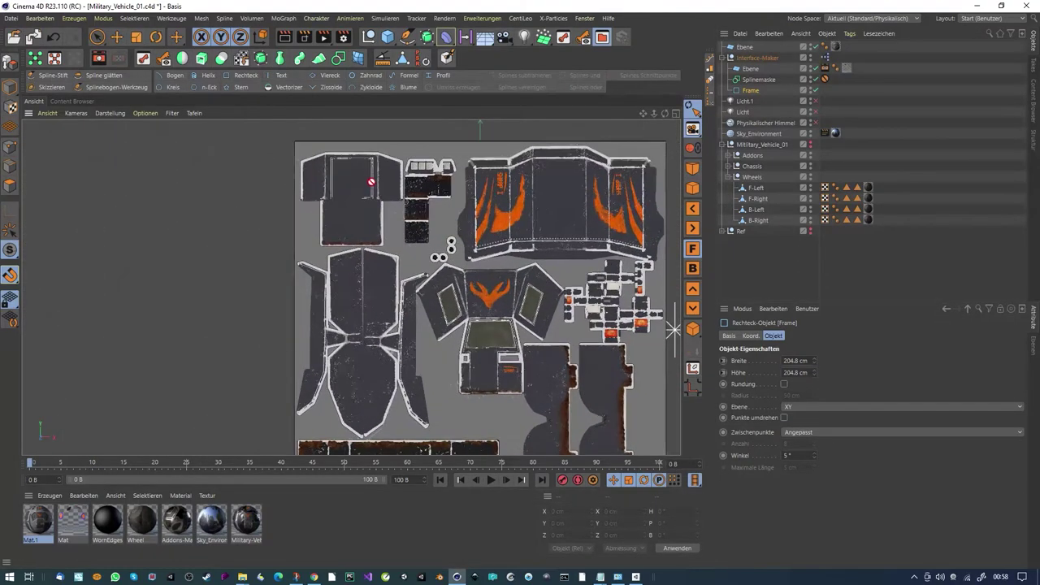
right_click_drag(405, 178, 474, 192, "alt")
middle_click_drag(365, 227, 332, 258, "alt")
left_click(52, 75)
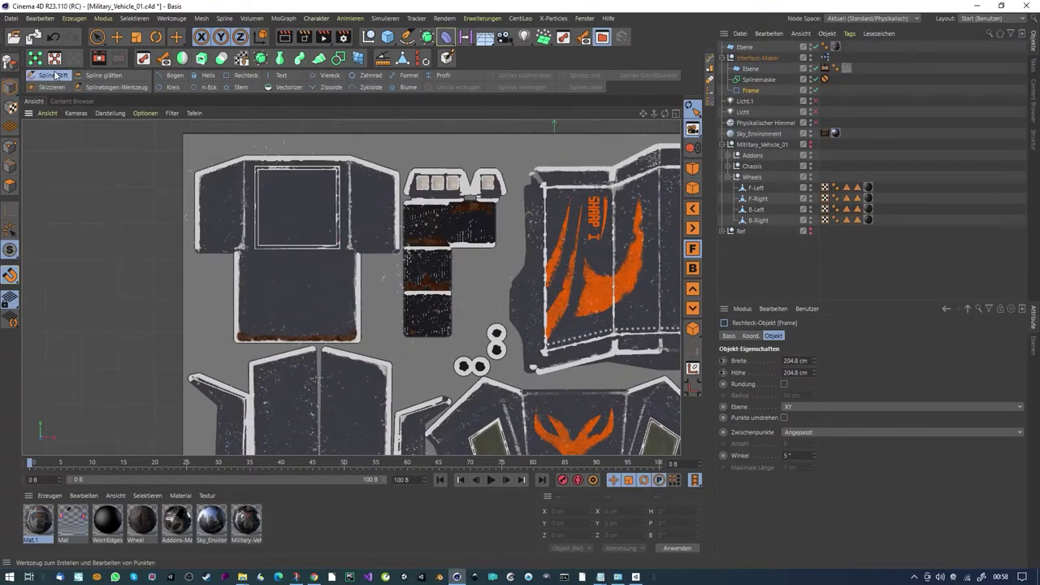
left_click_drag(258, 247, 260, 237)
left_click(53, 38)
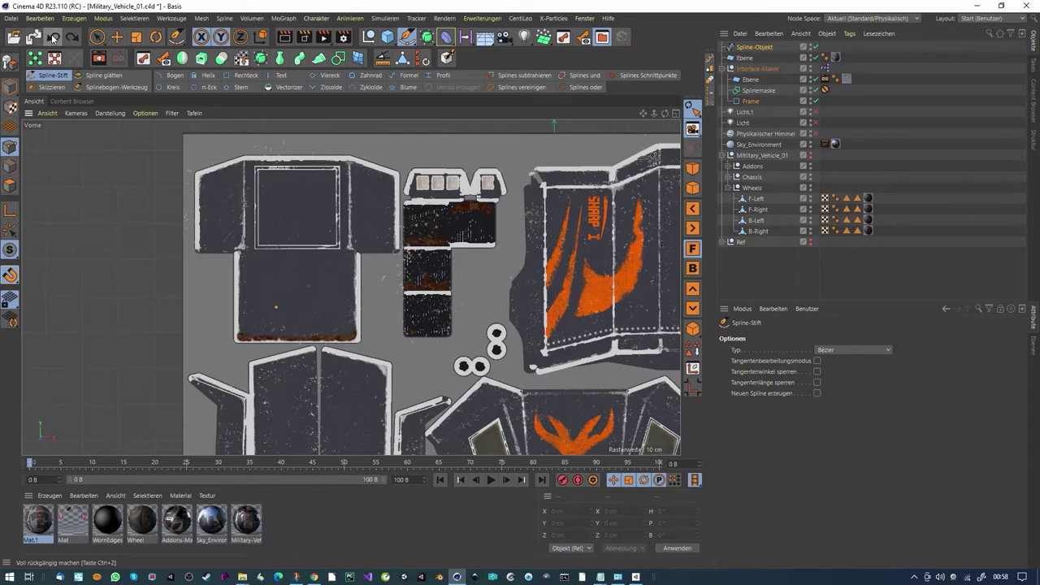
left_click(756, 47)
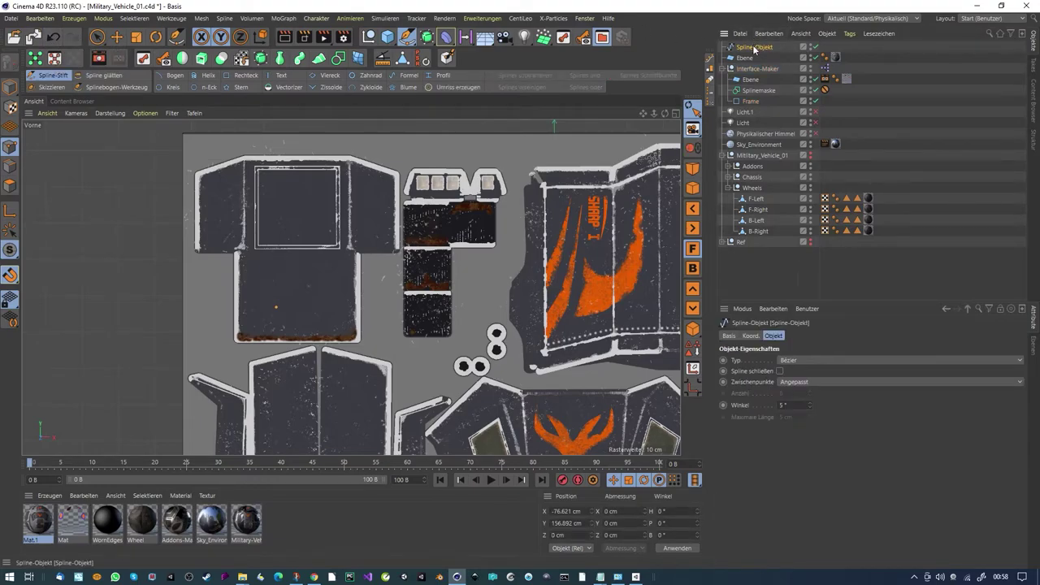
left_click_drag(764, 100, 755, 94)
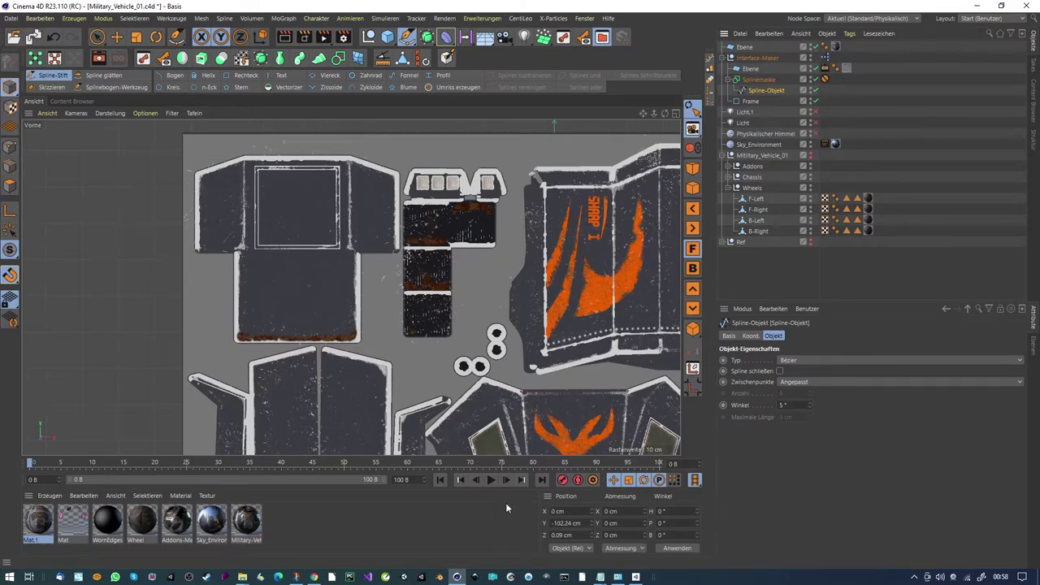
left_click(578, 536)
type("0")
type("0")
key("Return")
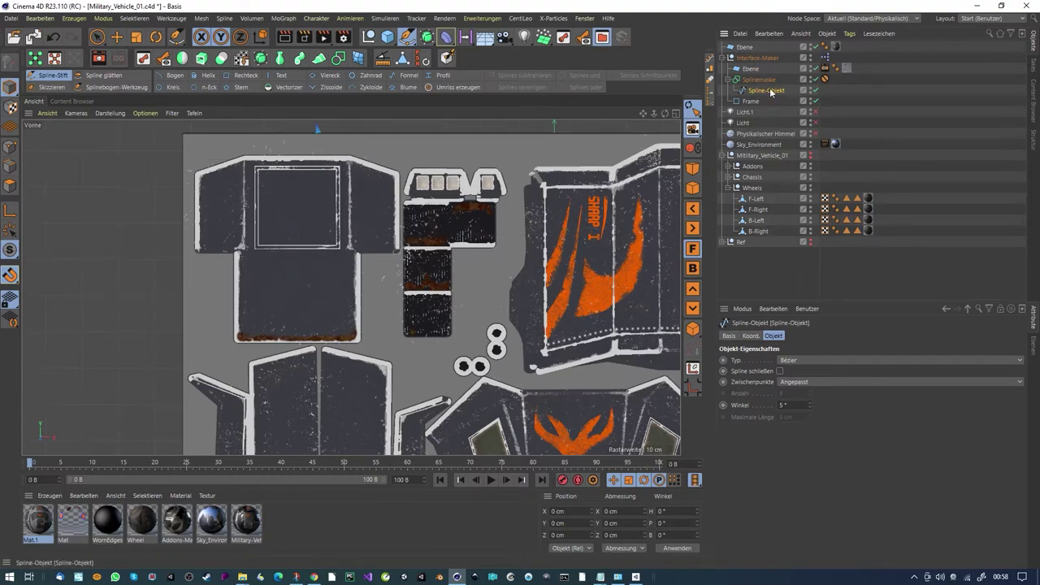
key("Delete")
Step: Add an empty spline (Leerer Spline) as a child of the Splinemaske object
scroll(532, 251, "down", 3)
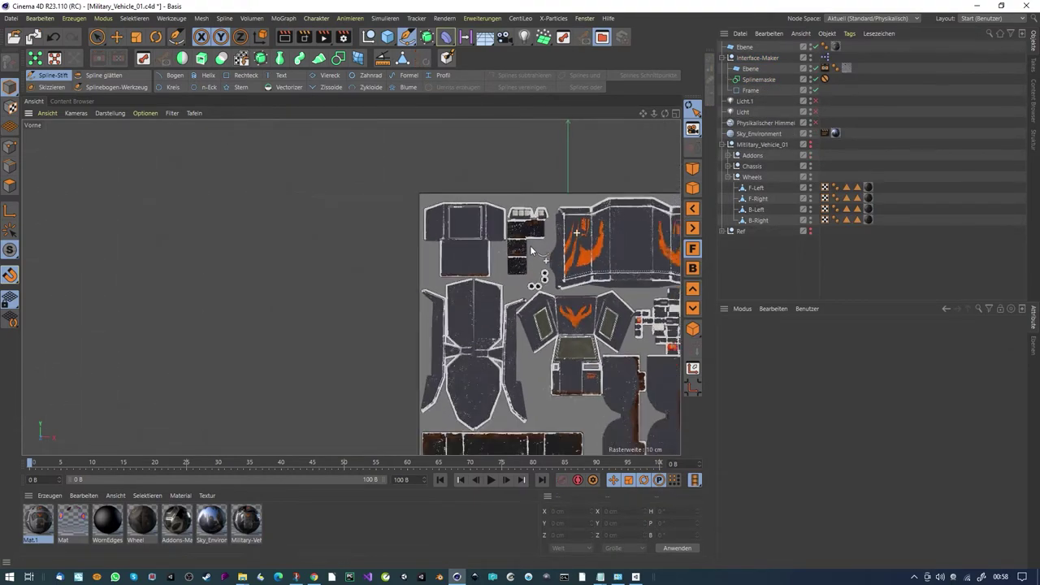
scroll(654, 340, "up", 4)
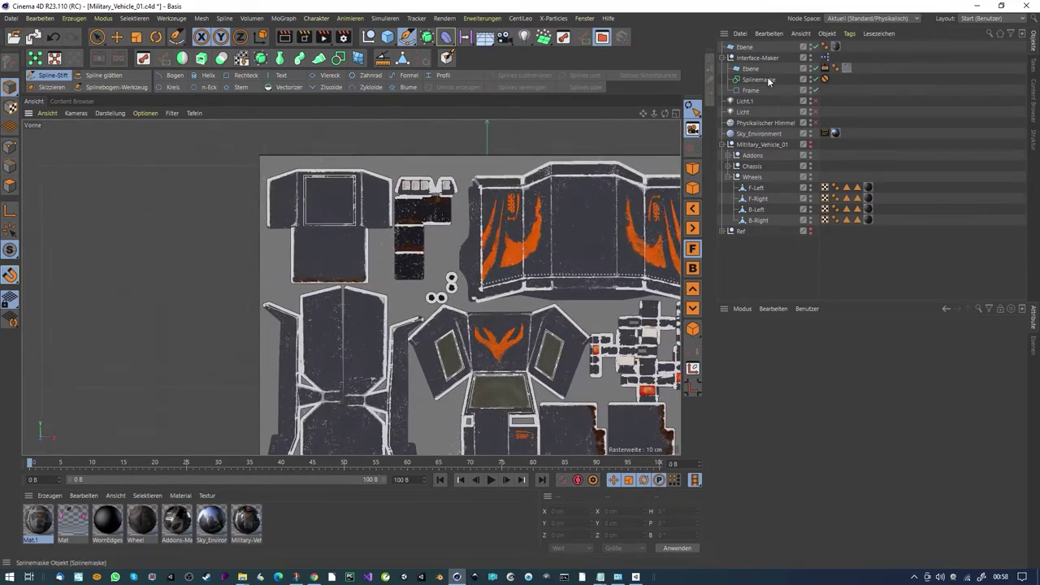
left_click(759, 80)
left_click(74, 19)
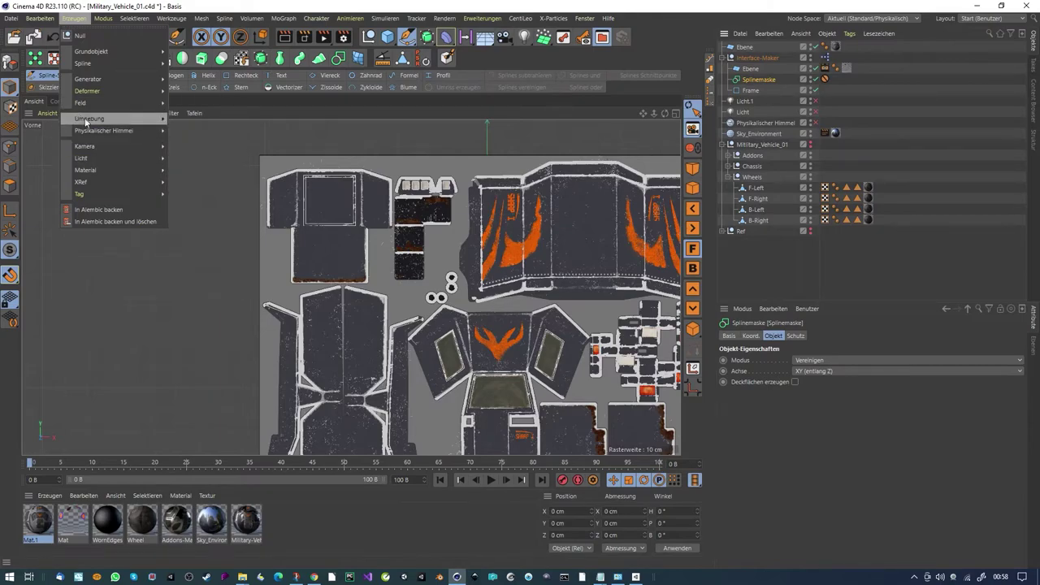
mouse_move(86, 63)
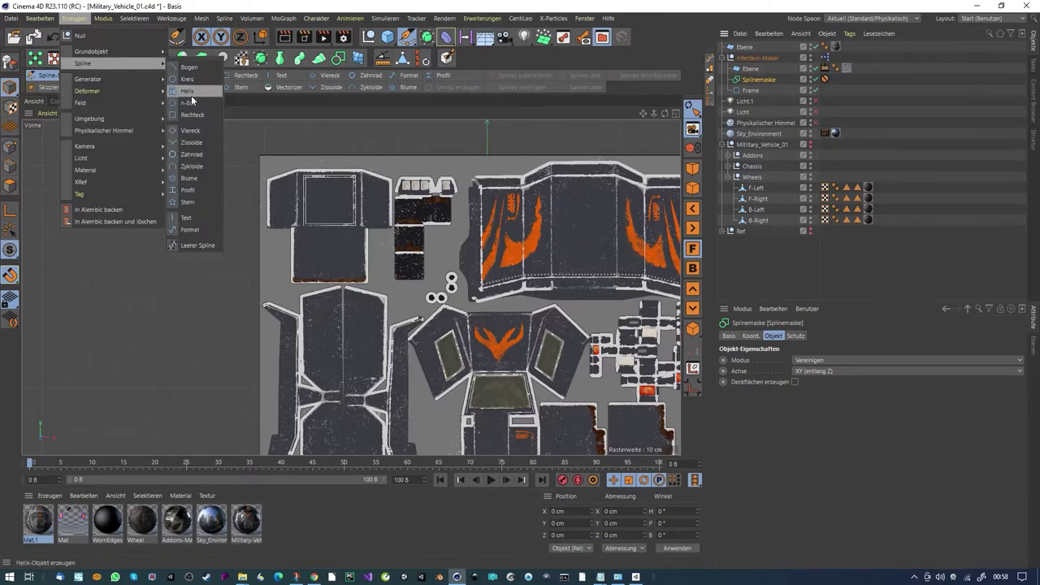
left_click(197, 245)
Step: Draw a closed, tapering five-point slash with the Spline-Stift across the framed hood panel and the panel below it
scroll(342, 228, "up", 5)
left_click(273, 318)
left_click(266, 230)
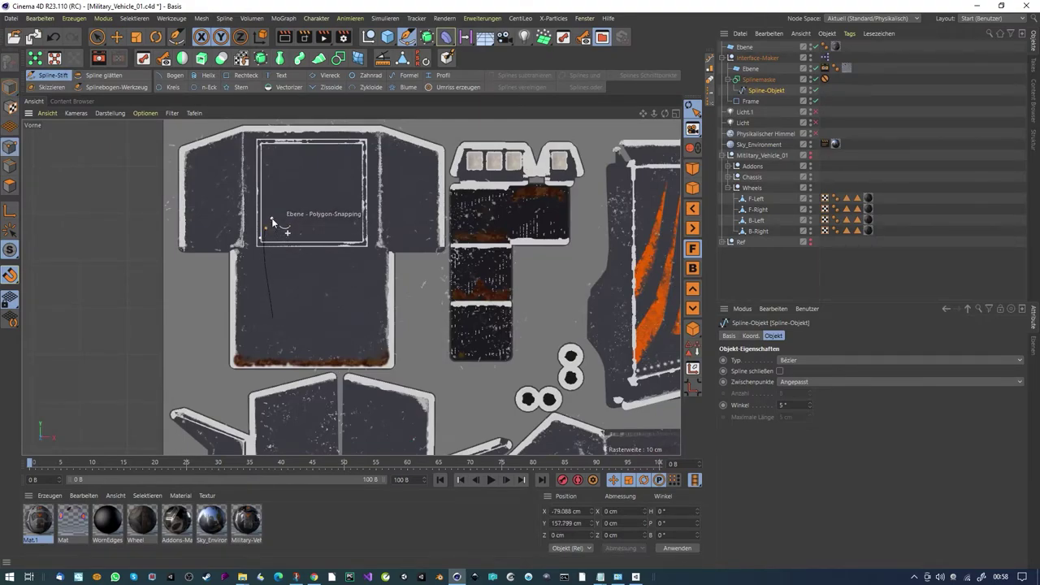
left_click(291, 165)
left_click(328, 168)
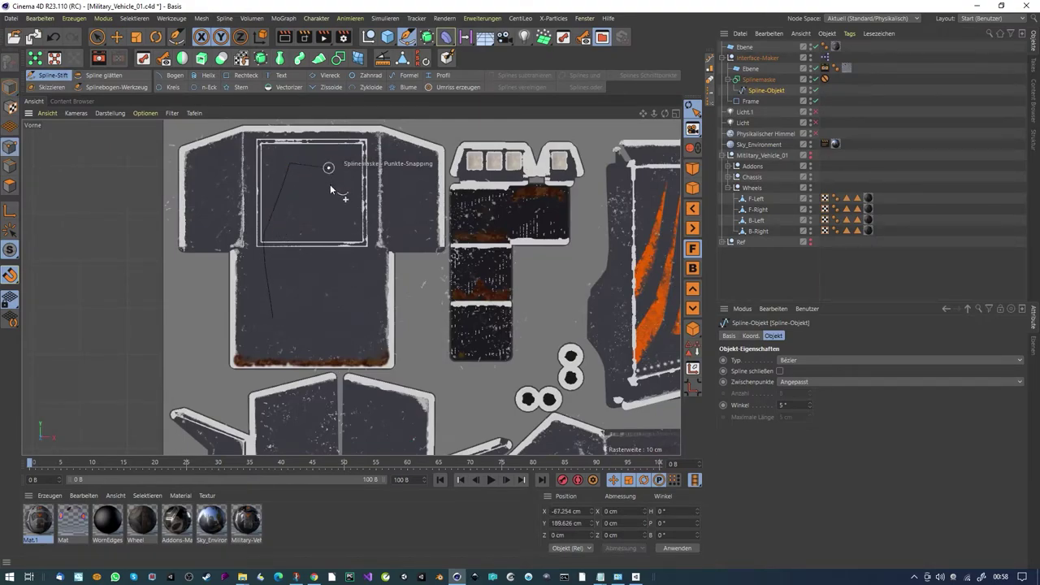
left_click(289, 238)
left_click(275, 319)
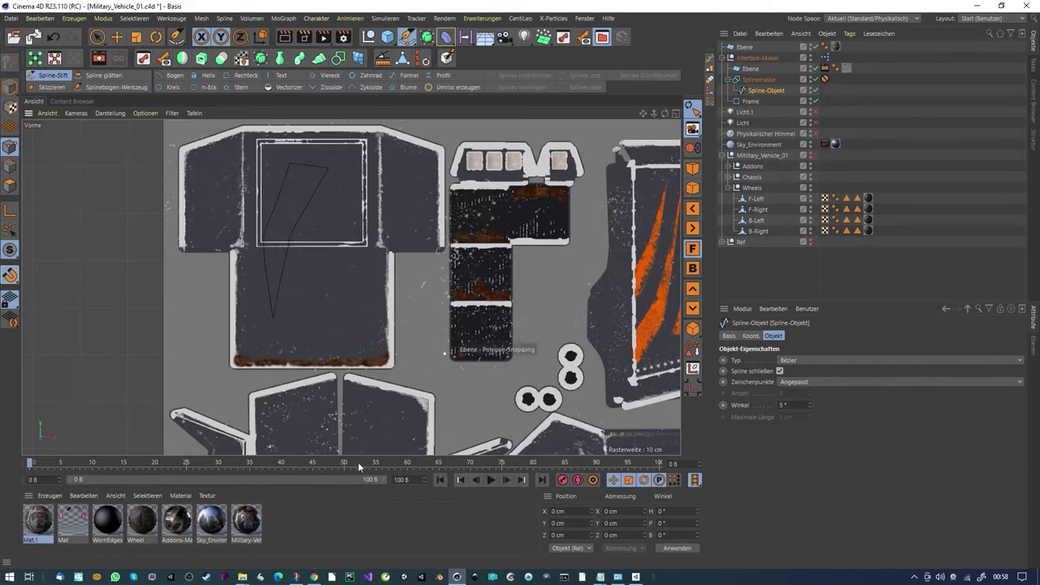
Step: With the animation playing, match the Interface-Maker's Outline-Color to its orange fill and set Outline-Feather to 0 %, then stop playback
left_click(490, 480)
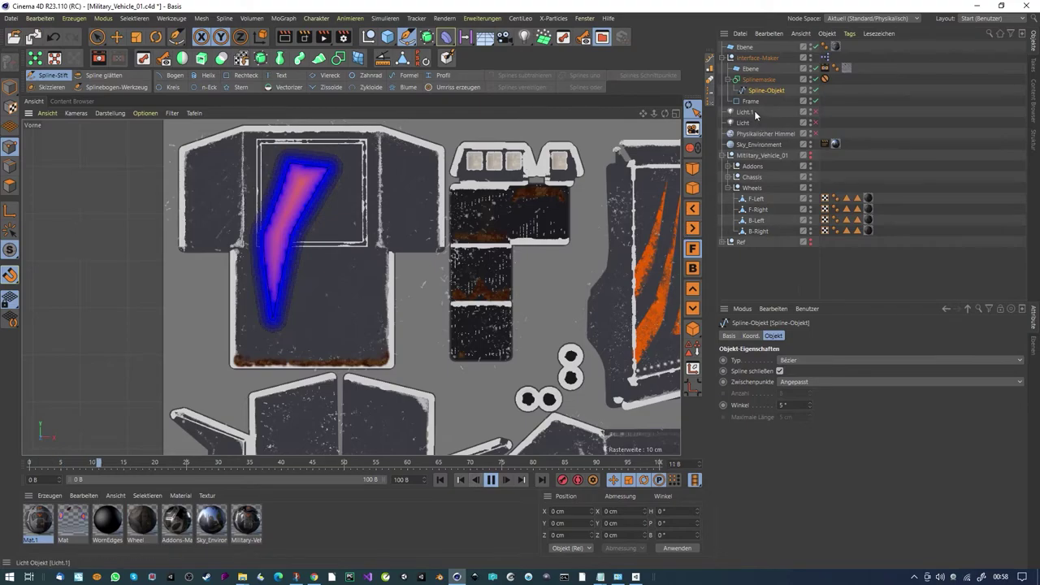
left_click(759, 79)
left_click(757, 57)
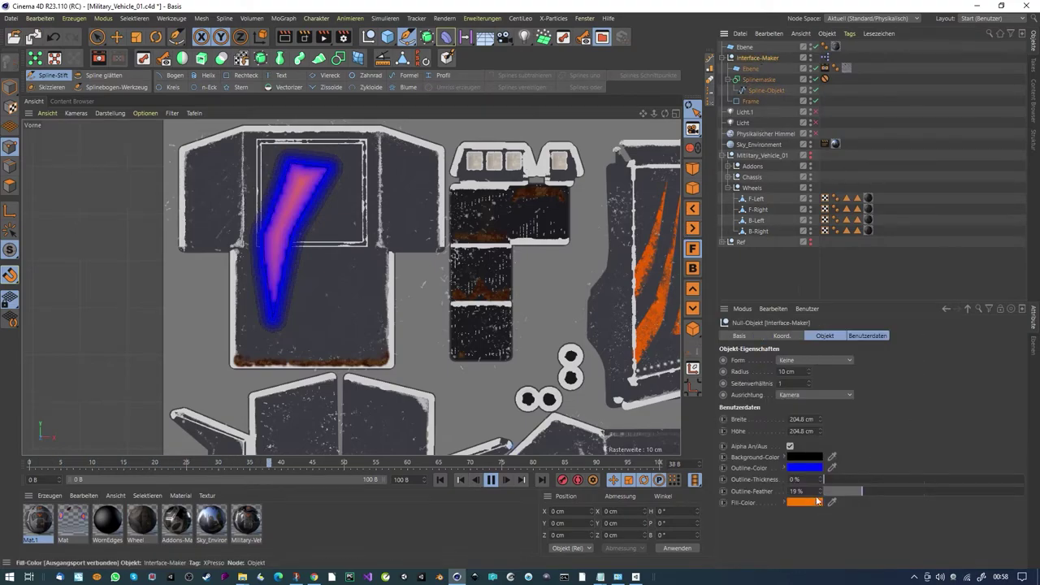
left_click_drag(806, 472, 821, 491)
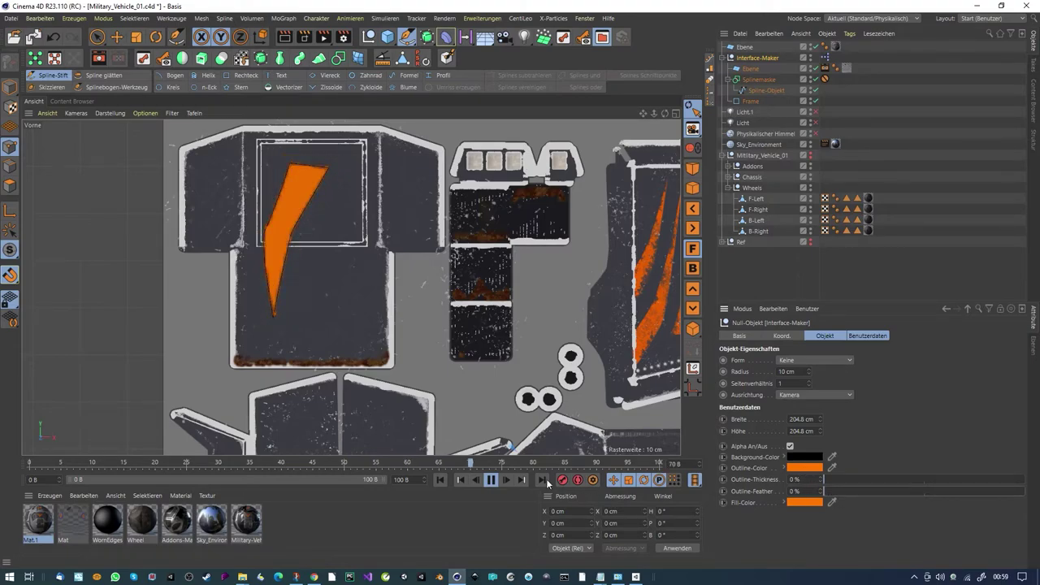
left_click(499, 481)
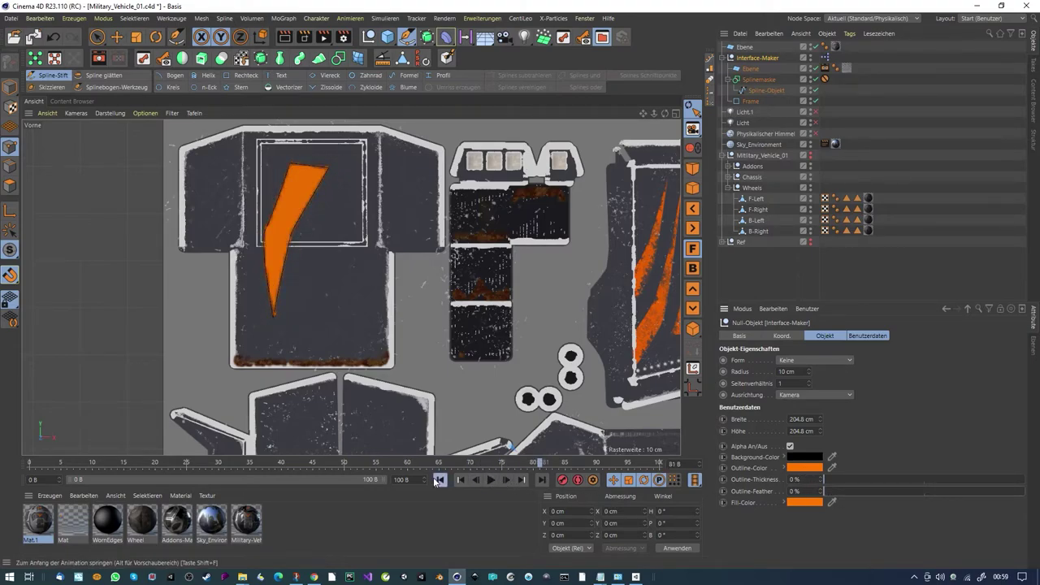
Step: Configure the rig plane's Material backen tag for PSD output at 2048 by 2048 pixels with Einzelne Datei enabled
left_click(825, 70)
left_click_drag(824, 74, 825, 79)
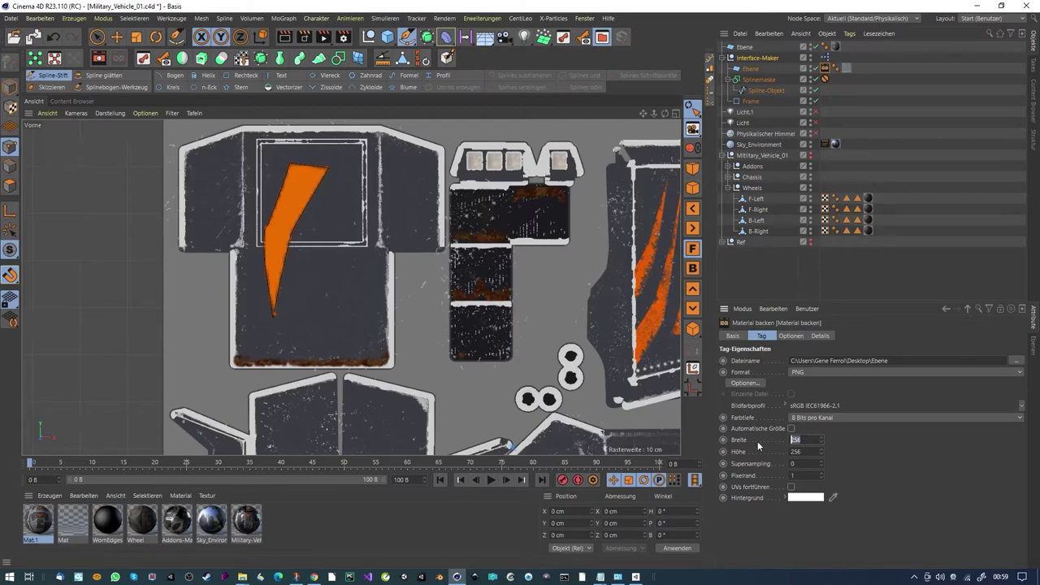
type("204")
type("20")
type("48")
left_click(792, 372)
left_click(815, 250)
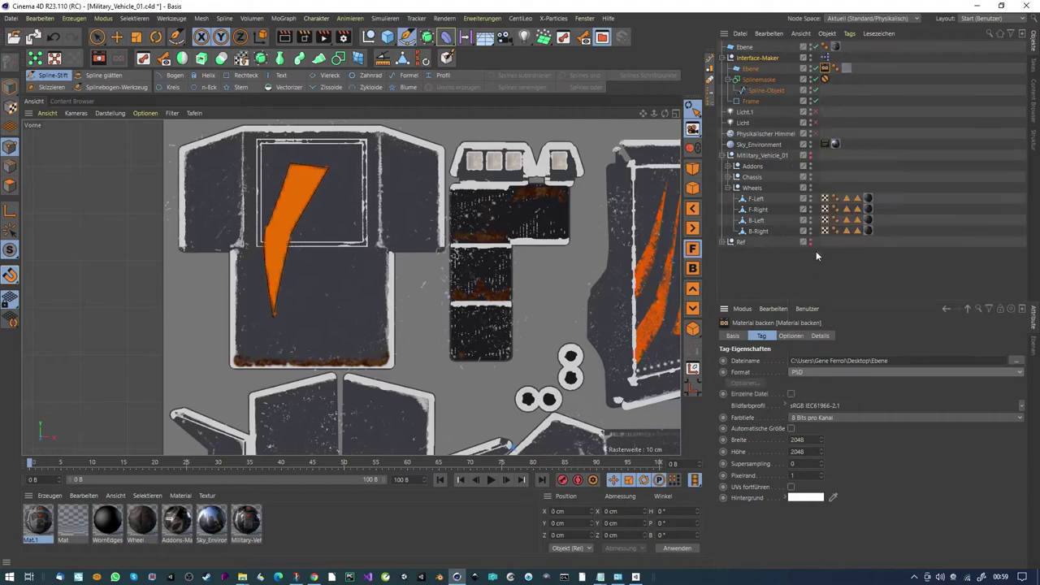
left_click(790, 337)
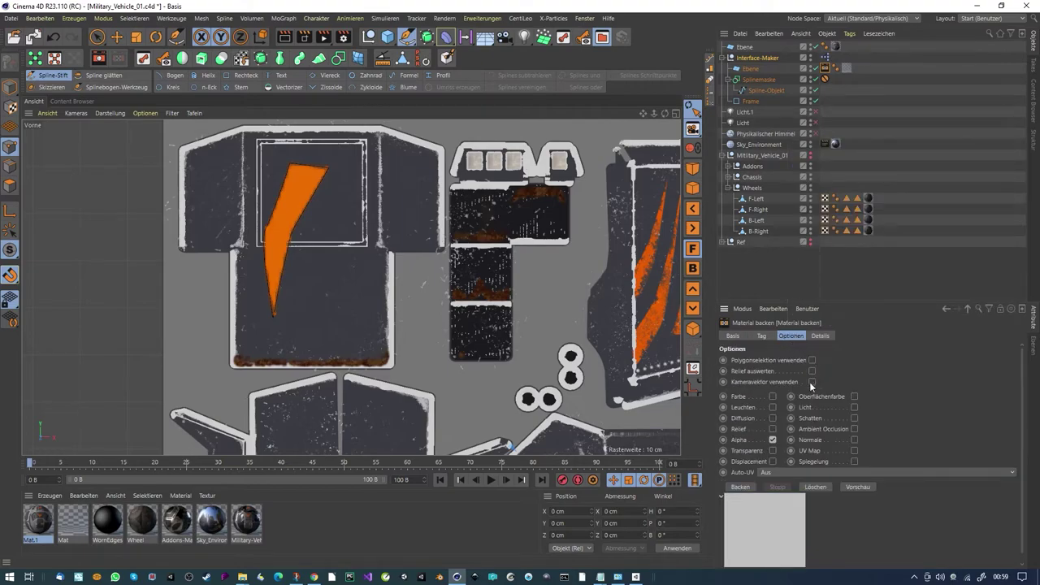
left_click(761, 335)
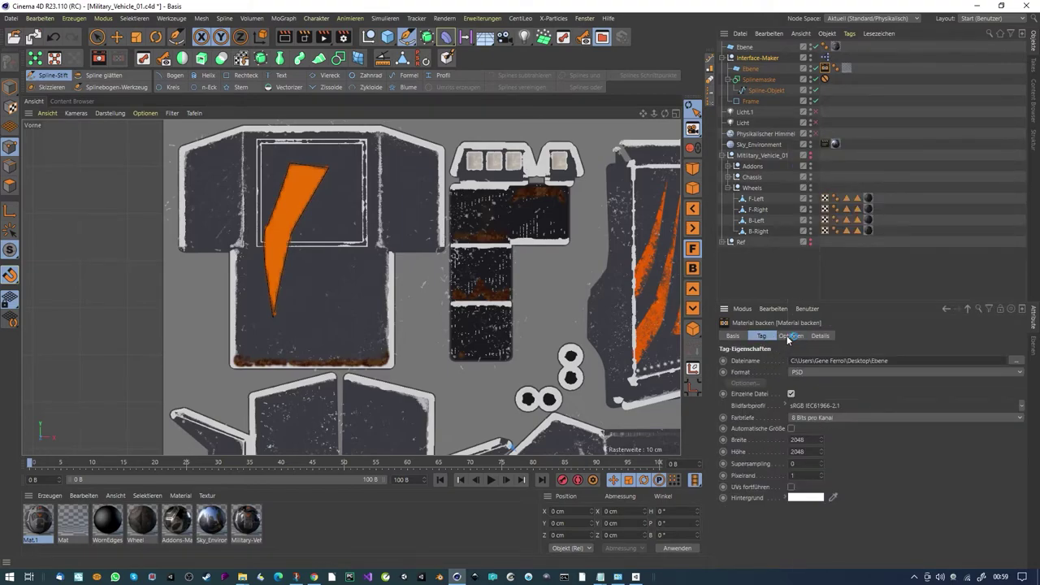
Step: Bake the rig plane's Farbe and Alpha channels, overwriting the existing Ebene.psd on the desktop
left_click(789, 337)
left_click(742, 499)
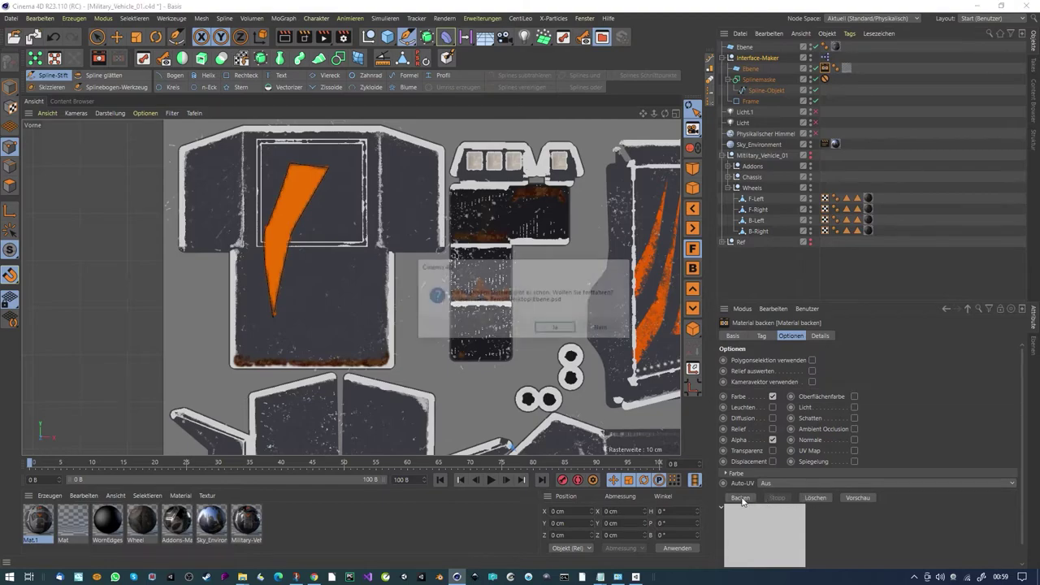
left_click(566, 328)
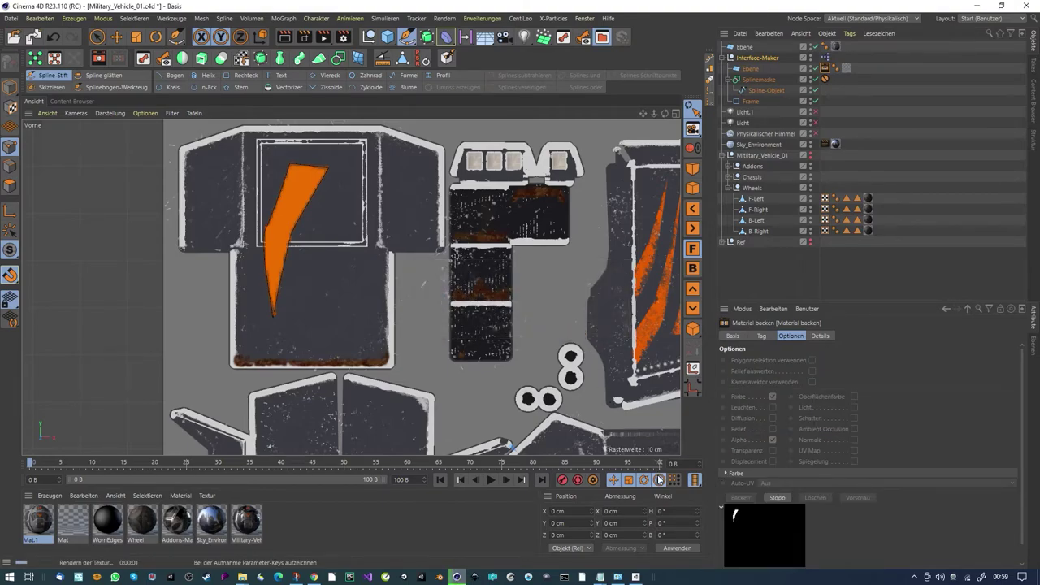
Step: Delete the texture reference plane Ebene and the Interface-Maker rig from the scene
left_click(745, 47)
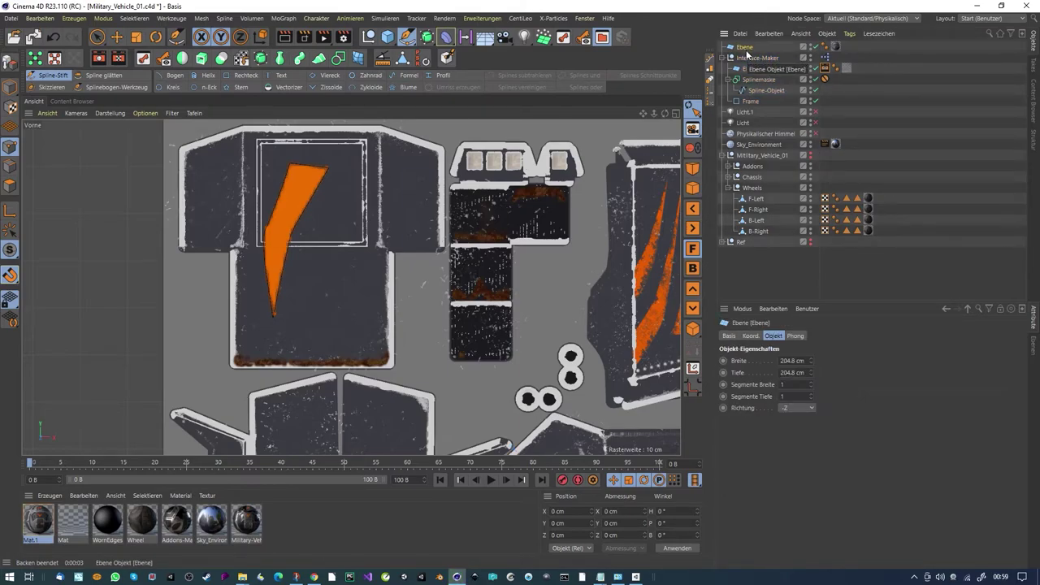
key("Delete")
left_click(747, 49)
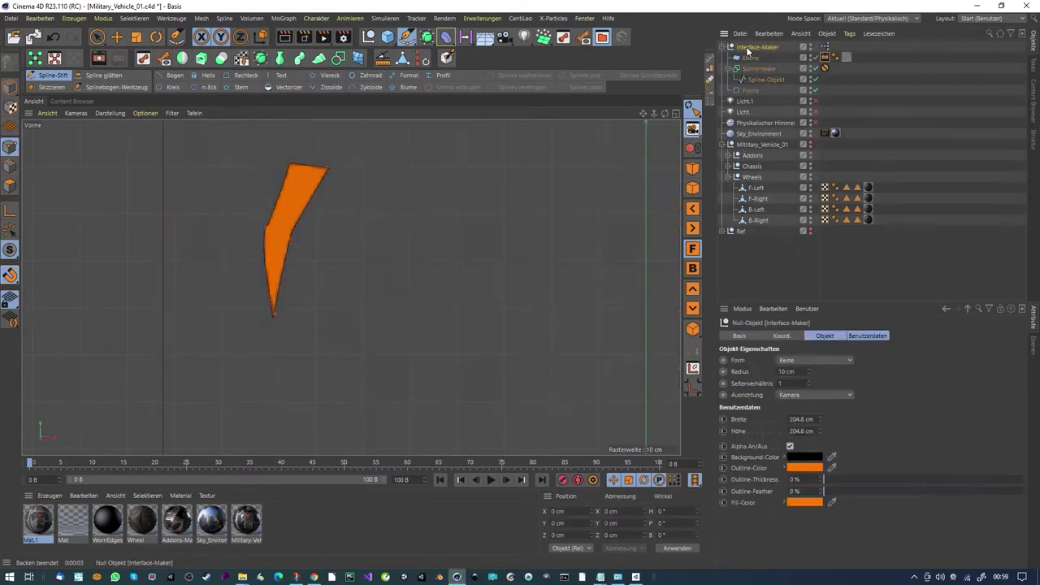
key("Delete")
Step: Delete both lights, the physical sky and Sky_Environment from the scene
left_click(747, 49)
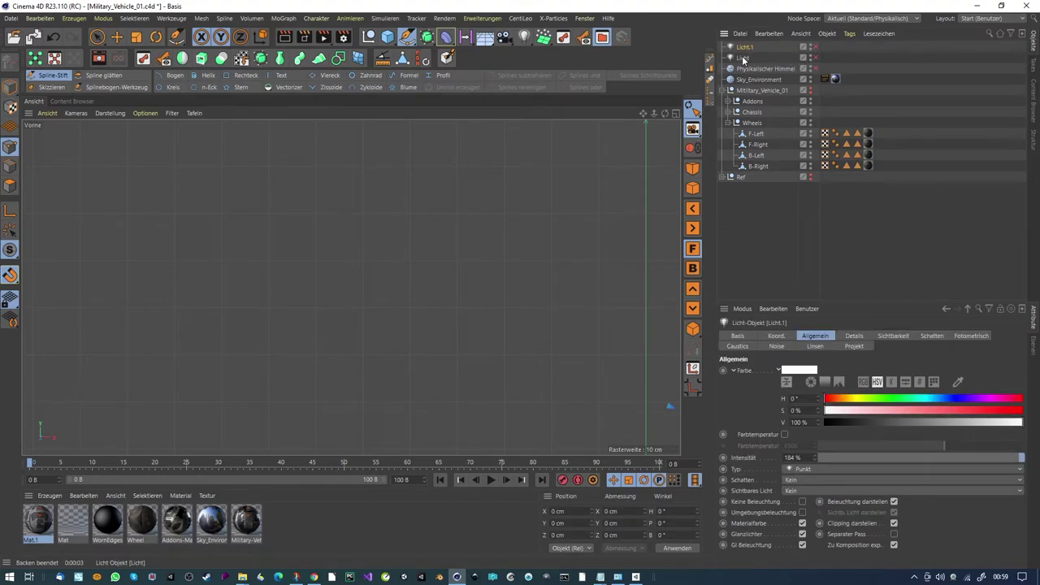
left_click(759, 80, "shift")
key("Delete")
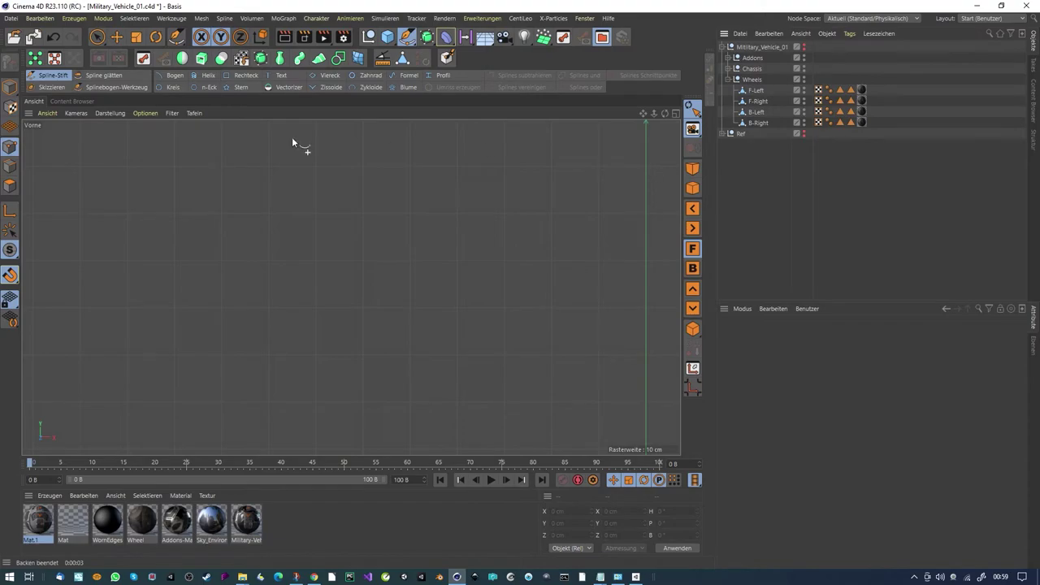
Step: Switch the workspace to the AAA-Paint layout
left_click(72, 100)
left_click(985, 18)
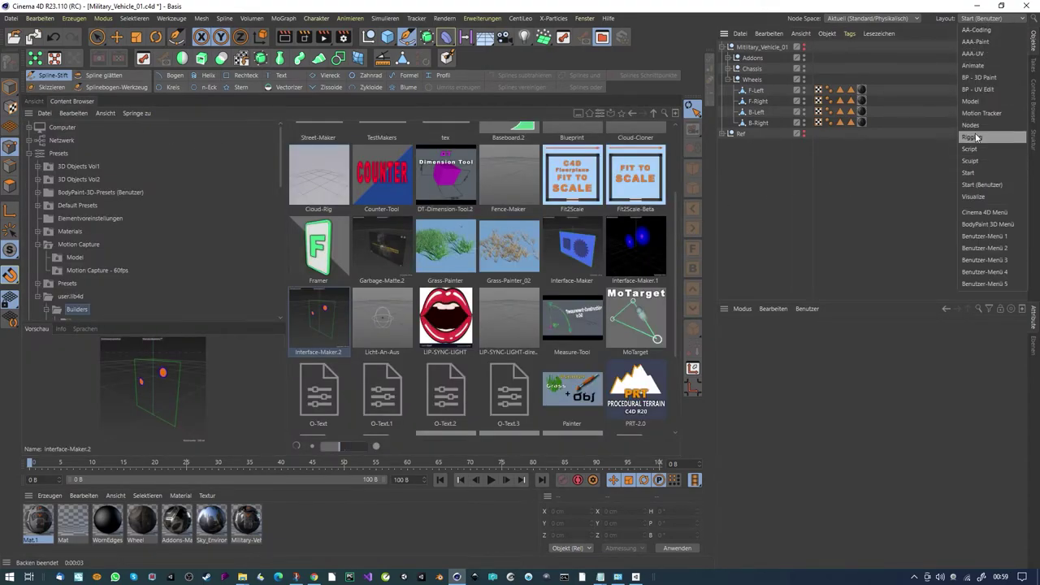
left_click(982, 177)
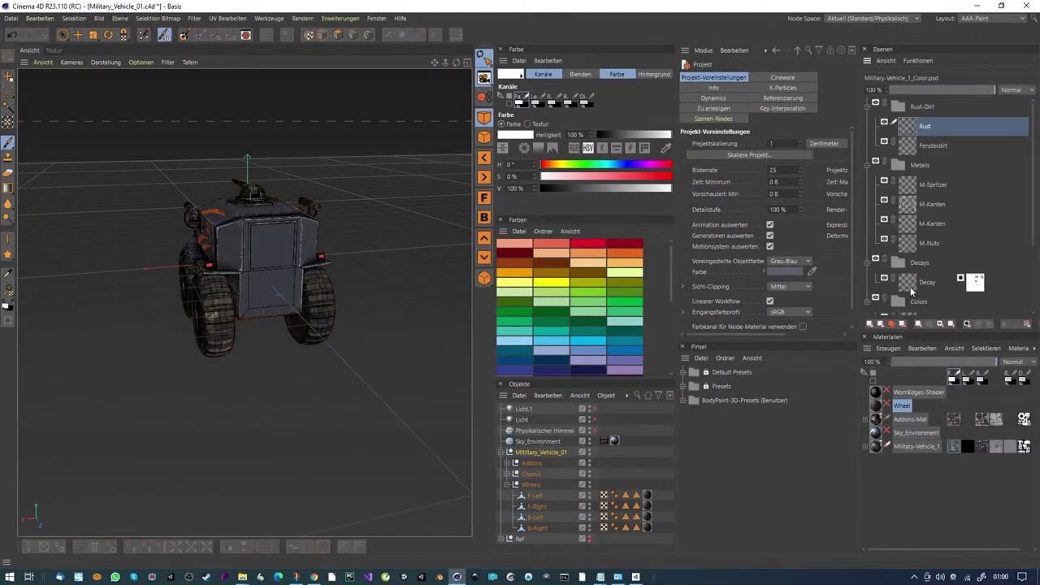
Step: Add the baked Ebene.psd texture above the Decay layer of the vehicle's colour texture
left_click(911, 286)
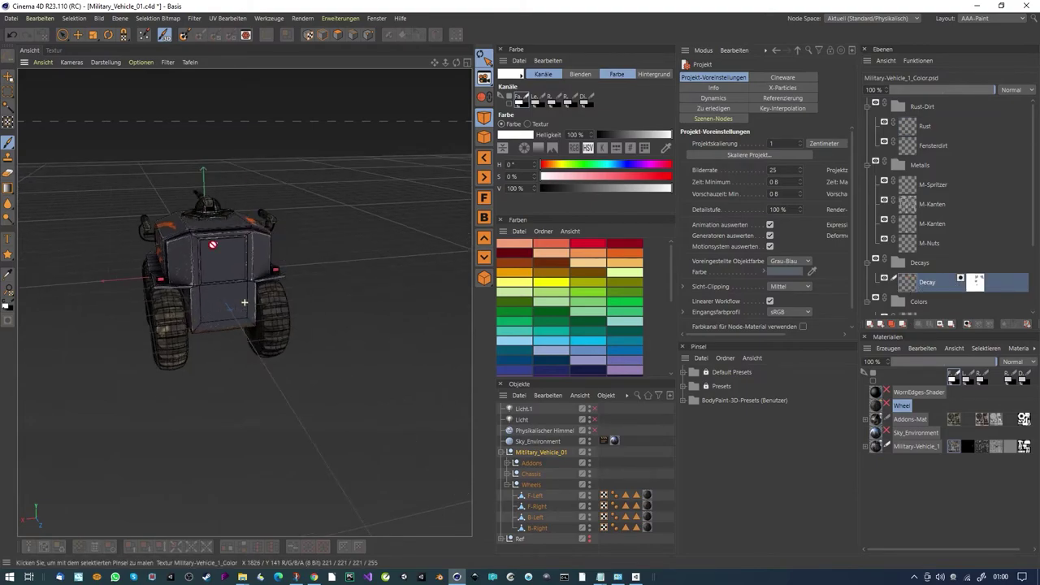
left_click(11, 18)
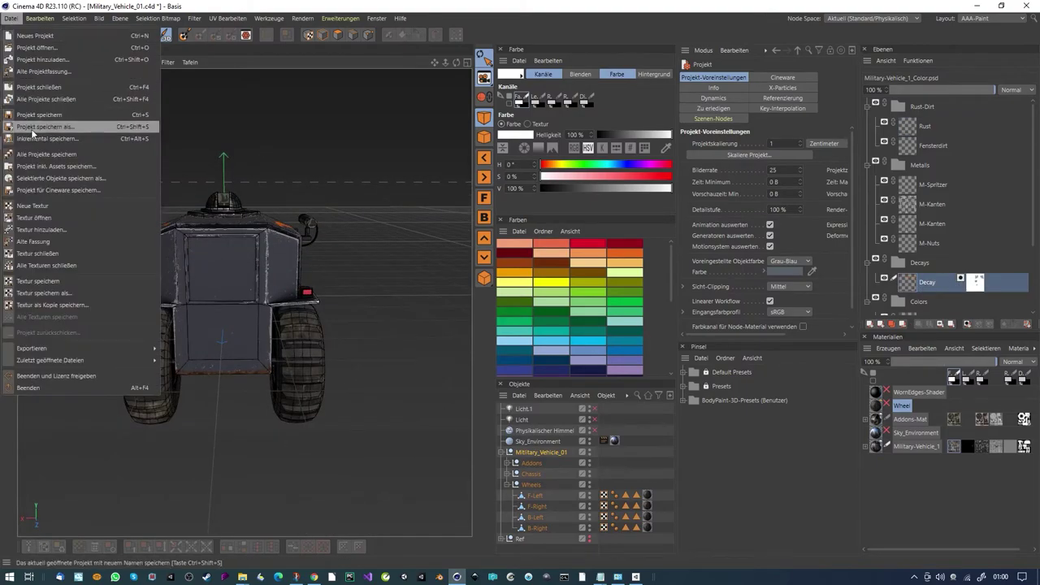
left_click(39, 233)
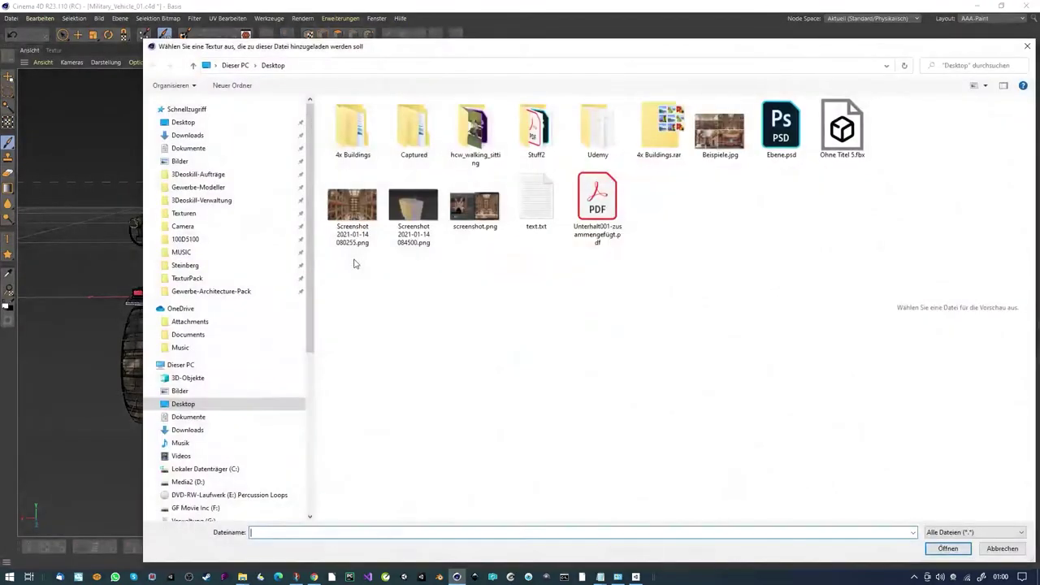
double_click(778, 155)
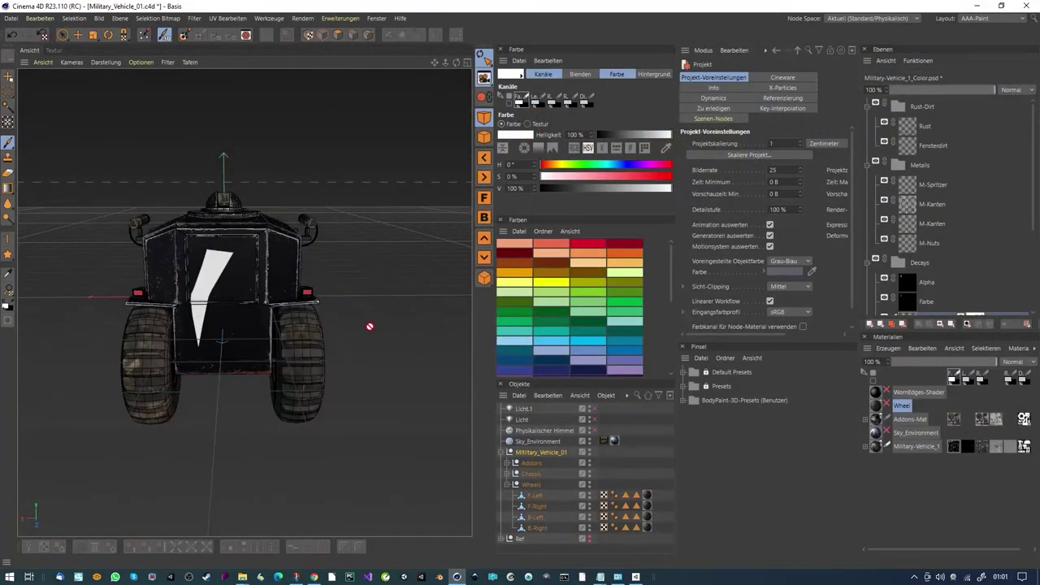
Step: Add a layer mask to the imported Farbe layer in the Decays set
scroll(228, 274, "up", 3)
scroll(916, 230, "down", 3)
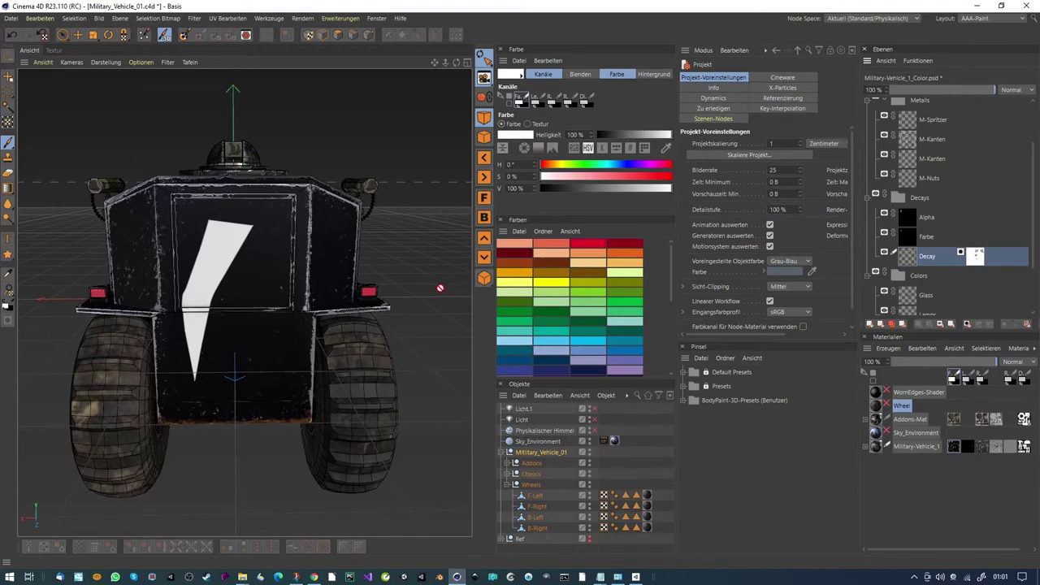
scroll(232, 280, "up", 4)
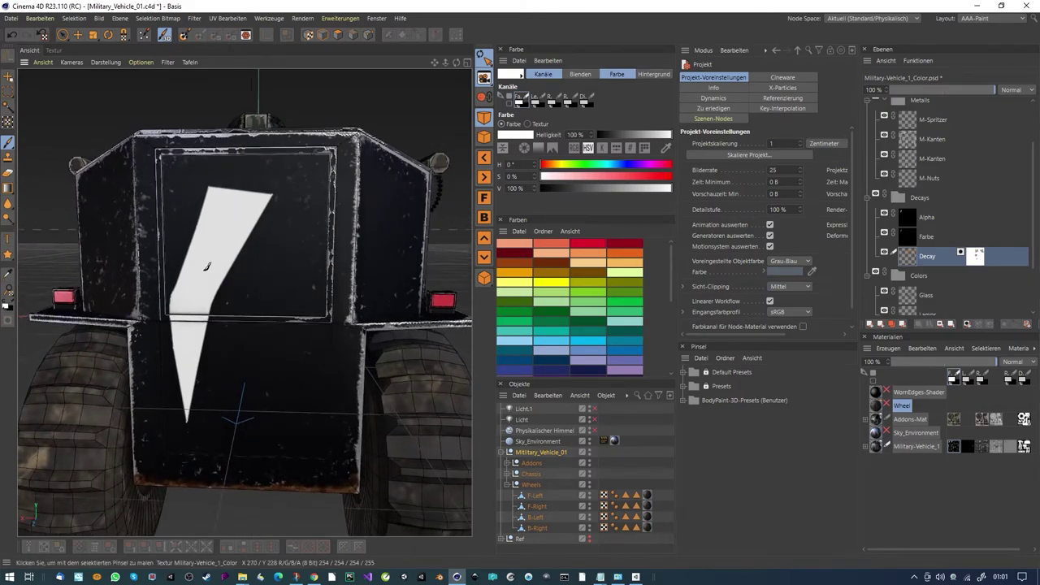
scroll(300, 261, "down", 4)
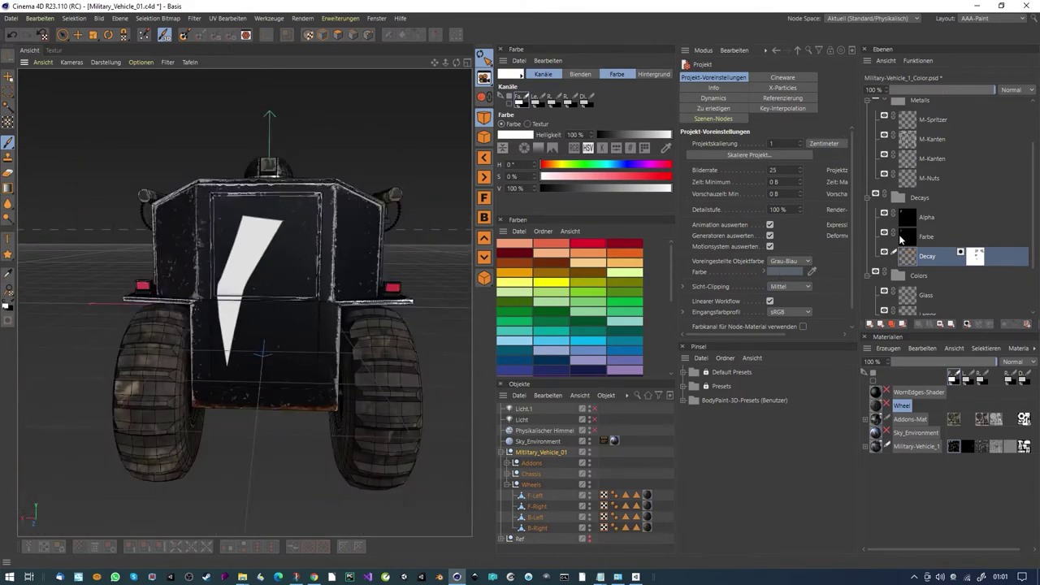
left_click(900, 237)
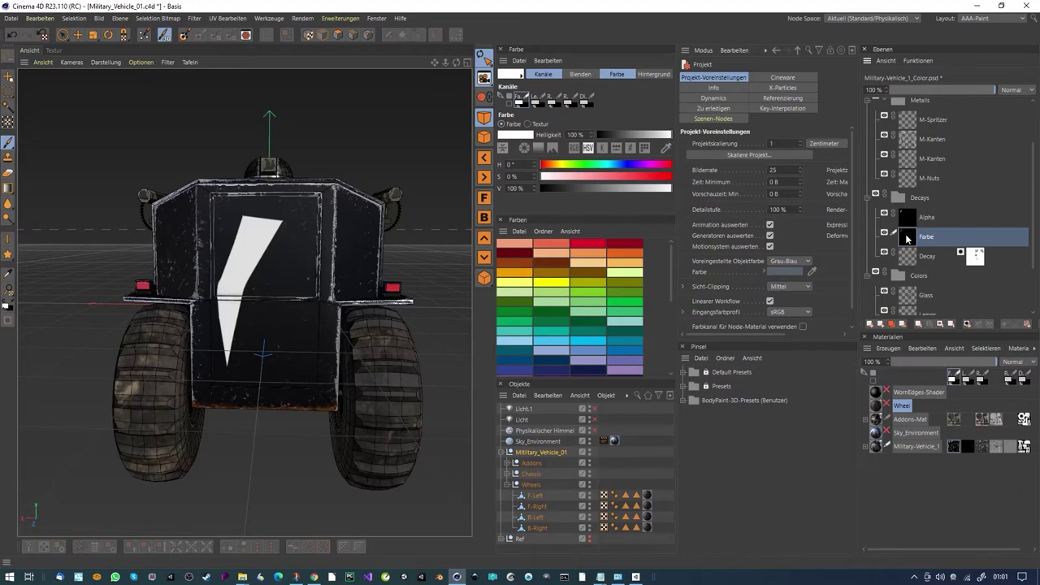
left_click(967, 325)
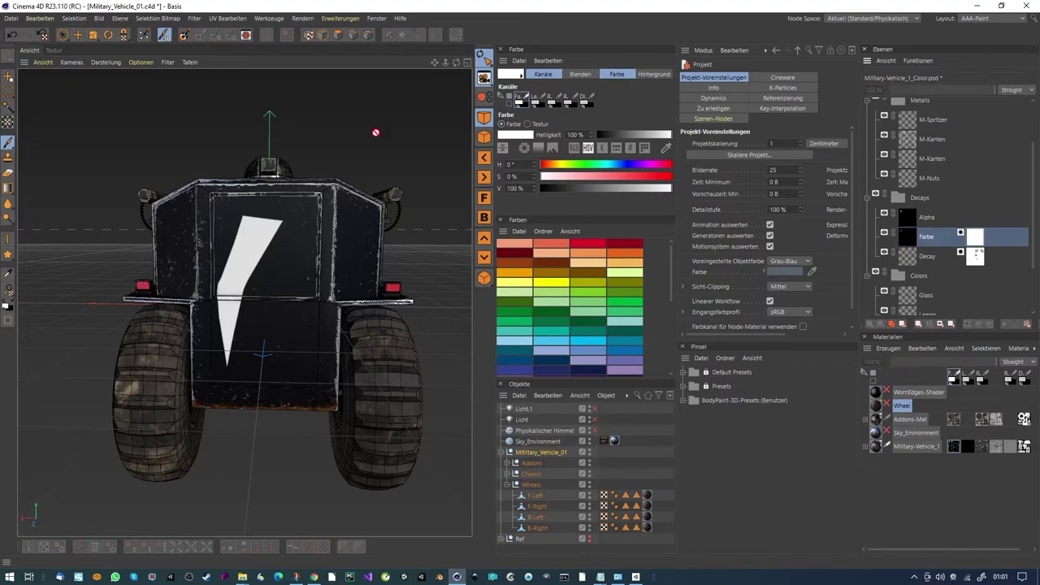
Step: Copy the Alpha layer's whole image into the Farbe layer's mask and delete the Alpha layer
left_click(74, 18)
mouse_move(116, 19)
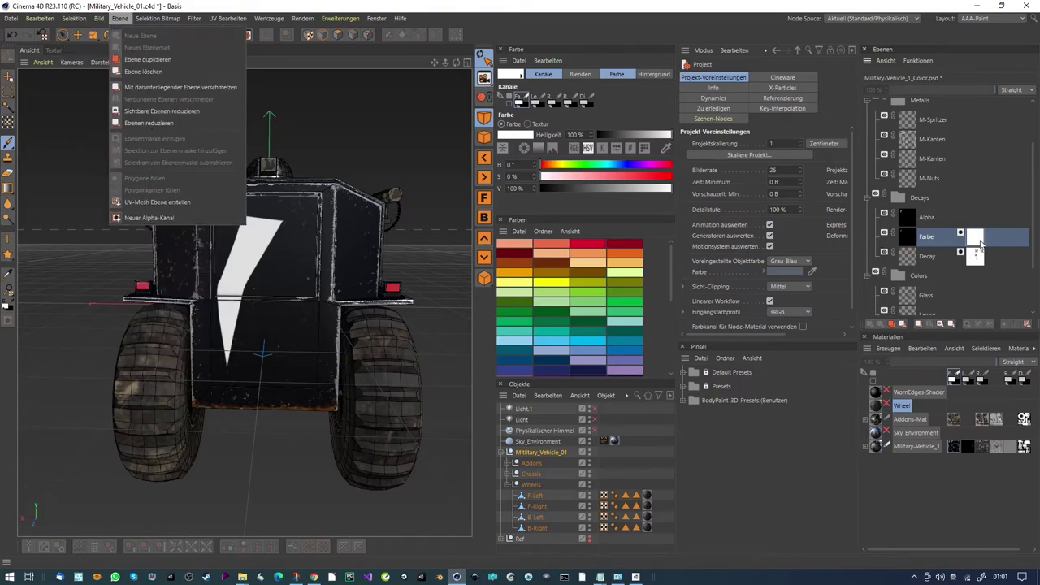
left_click(981, 243)
left_click(910, 216)
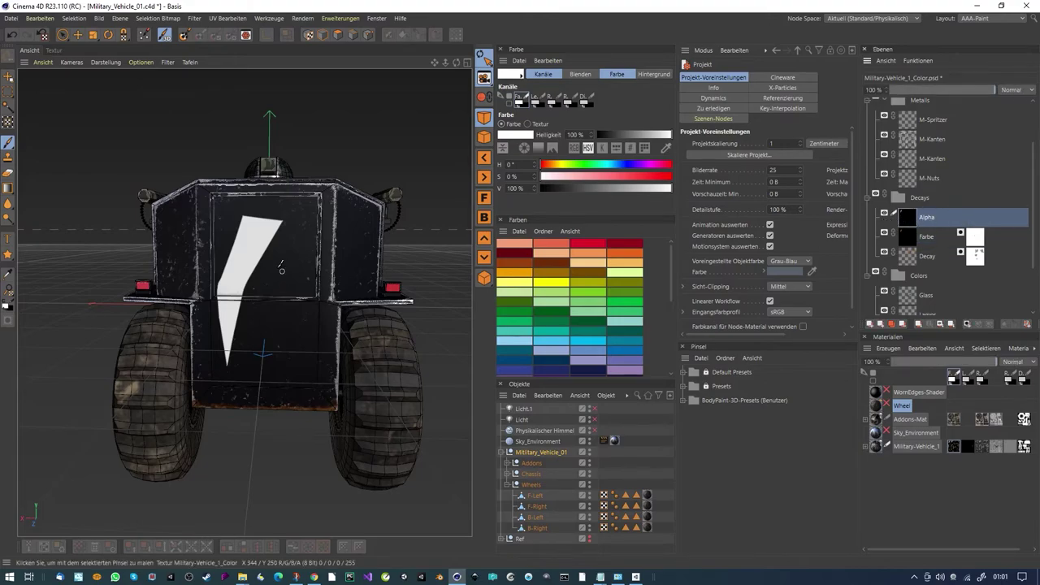
left_click(53, 50)
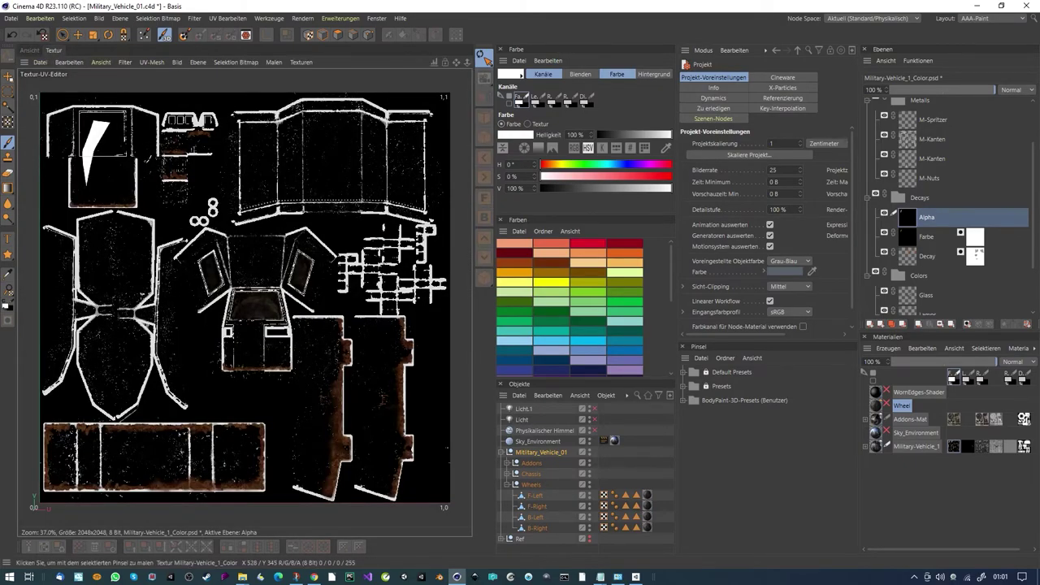
key("ctrl+a")
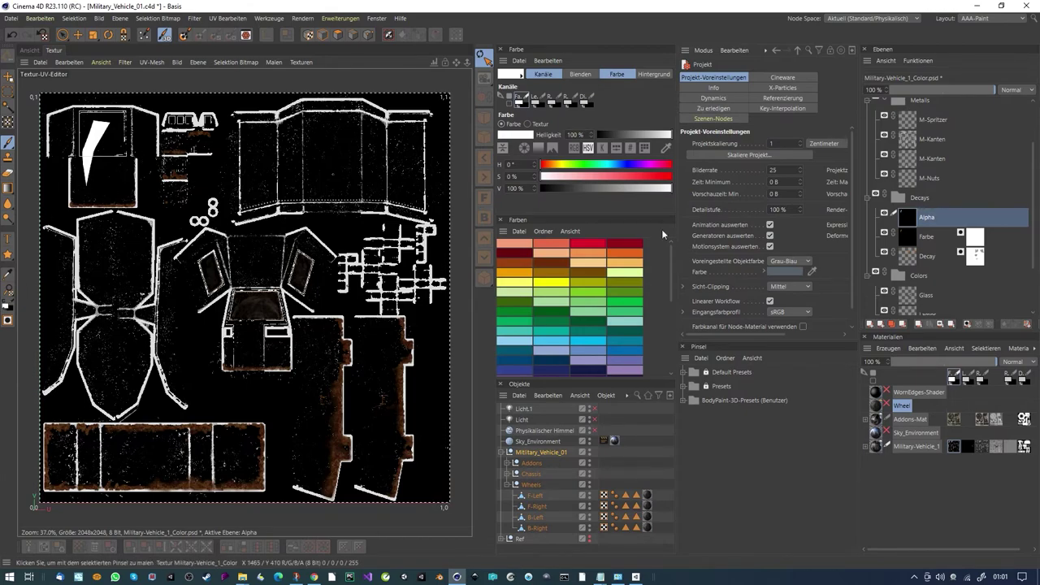
left_click(976, 238)
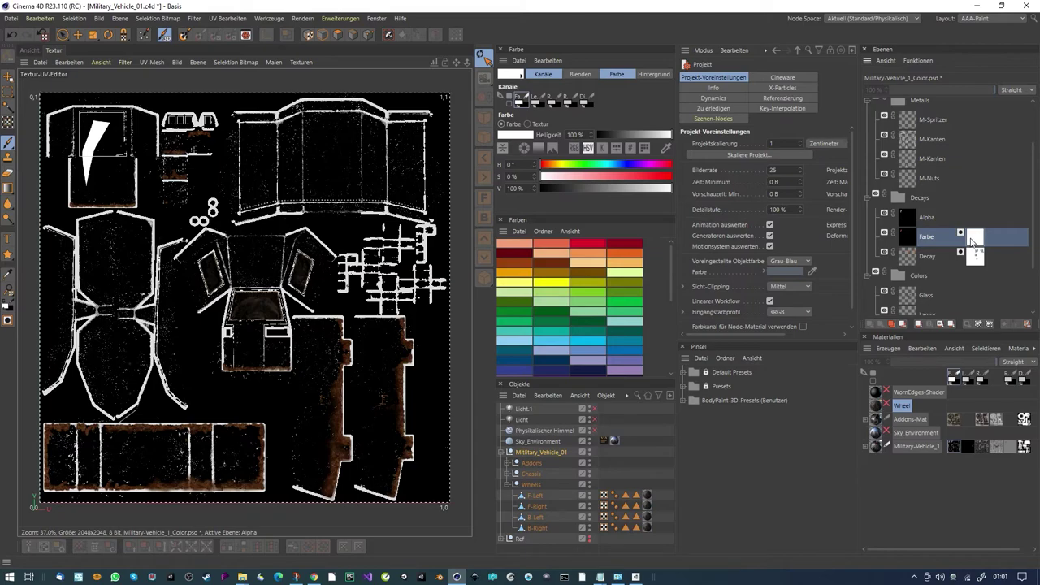
key("ctrl+v")
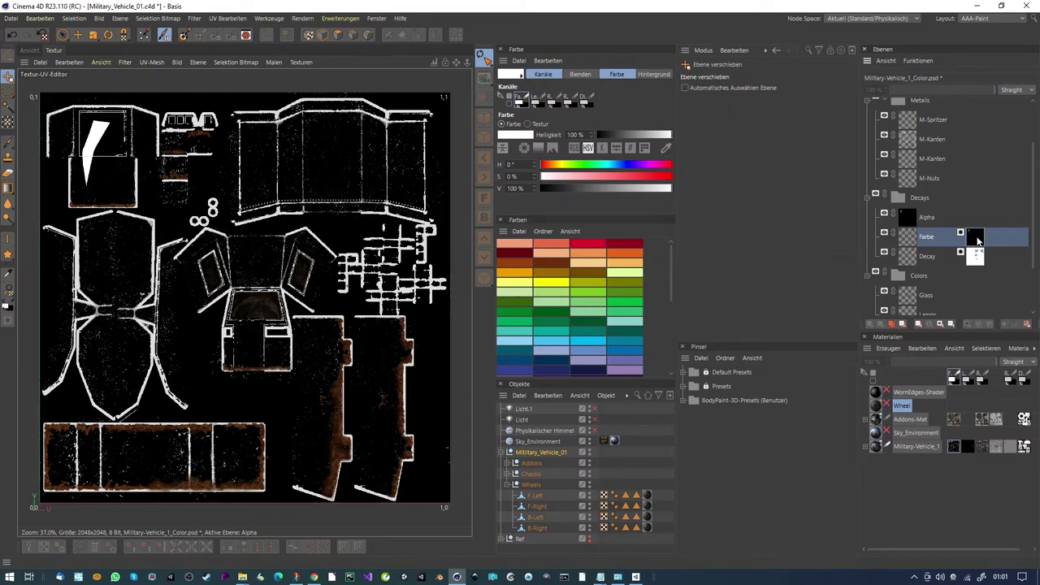
left_click(927, 217)
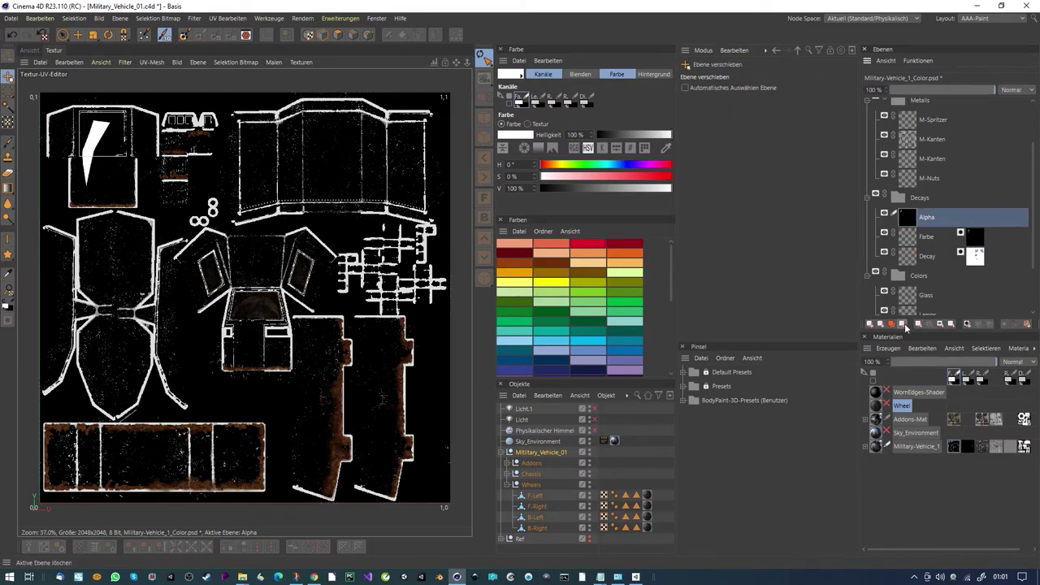
left_click(904, 323)
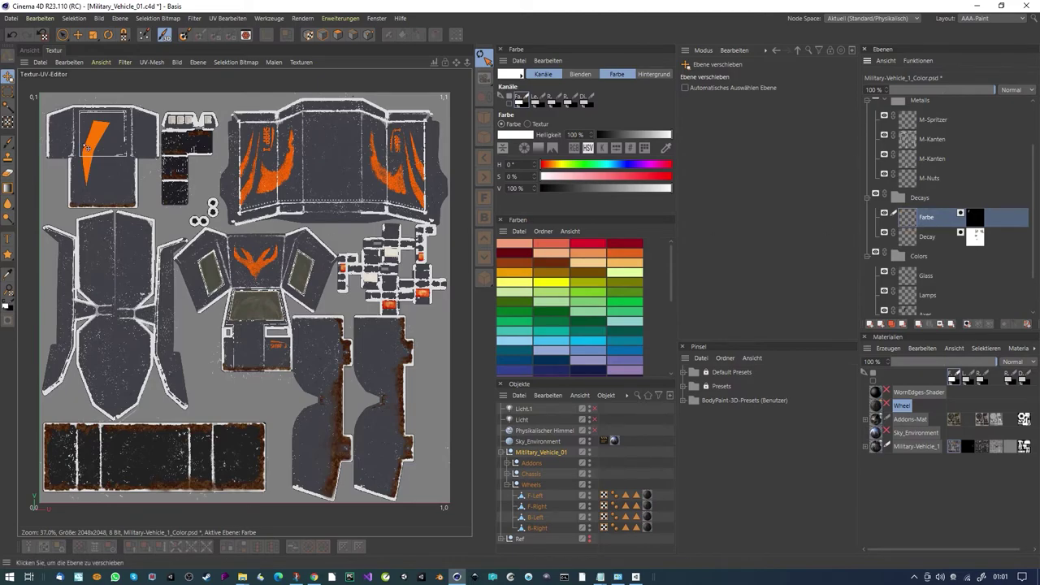
Step: Try to flatten the colour texture with Ebenen reduzieren and undo the flattening
scroll(85, 147, "up", 5)
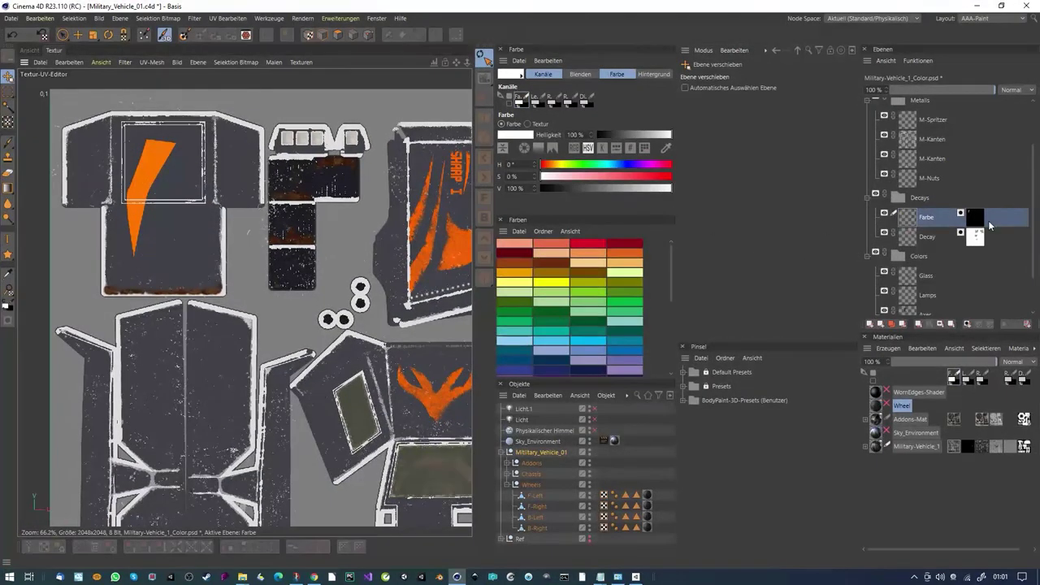
right_click(980, 225)
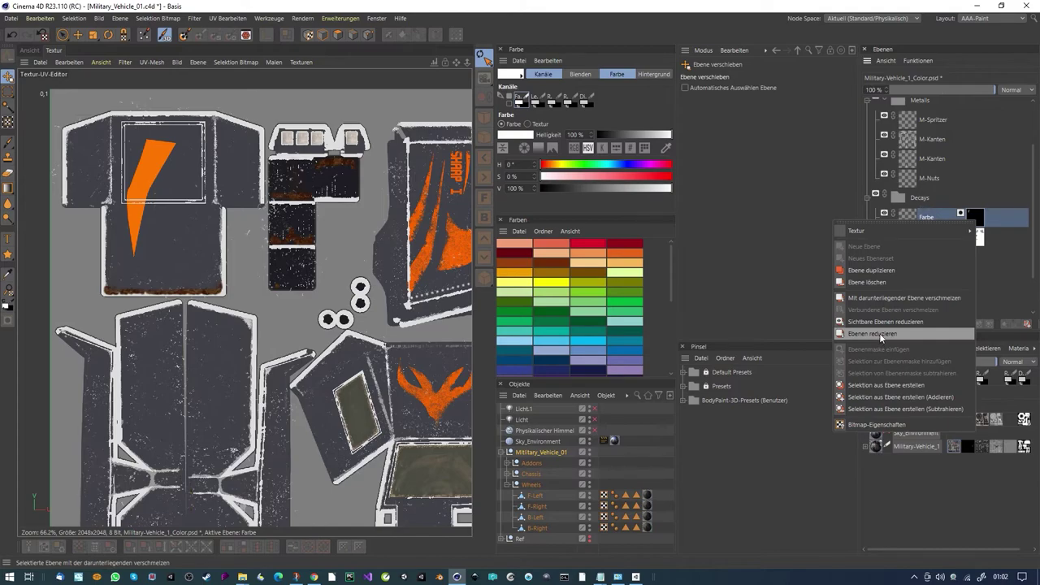
left_click(975, 216)
right_click(975, 219)
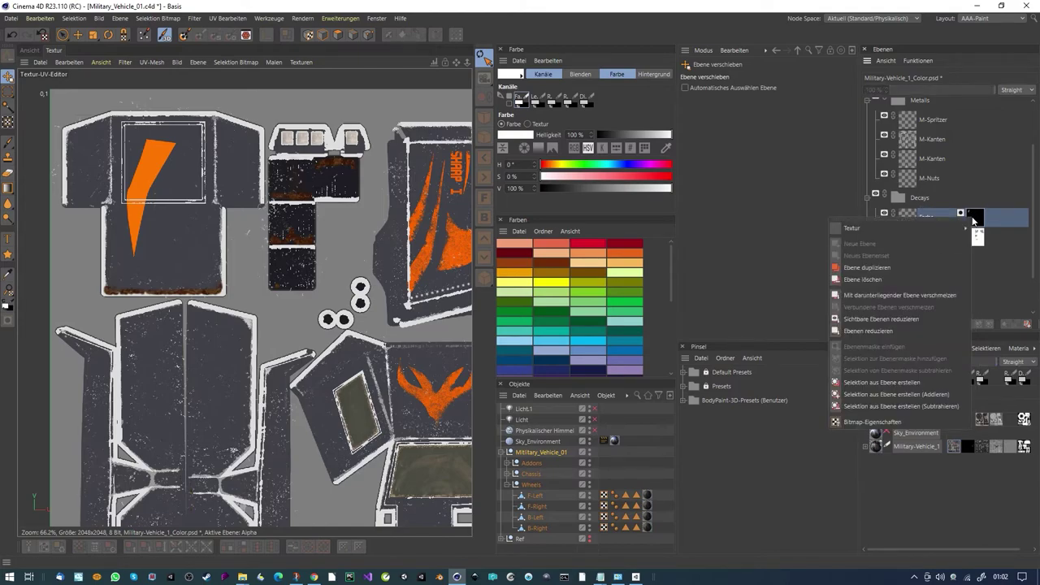
left_click(889, 331)
left_click(889, 325)
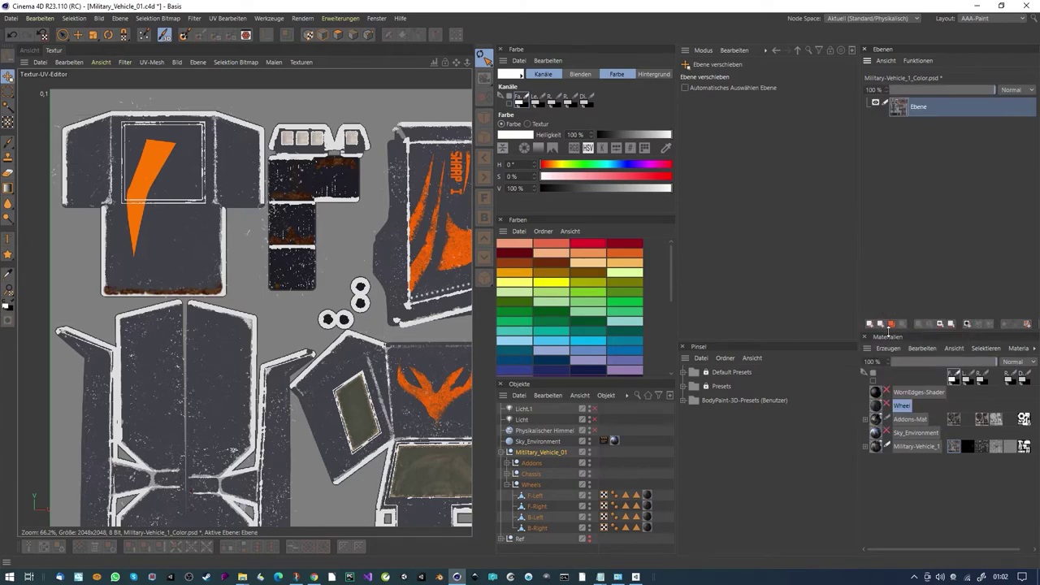
key("ctrl+z")
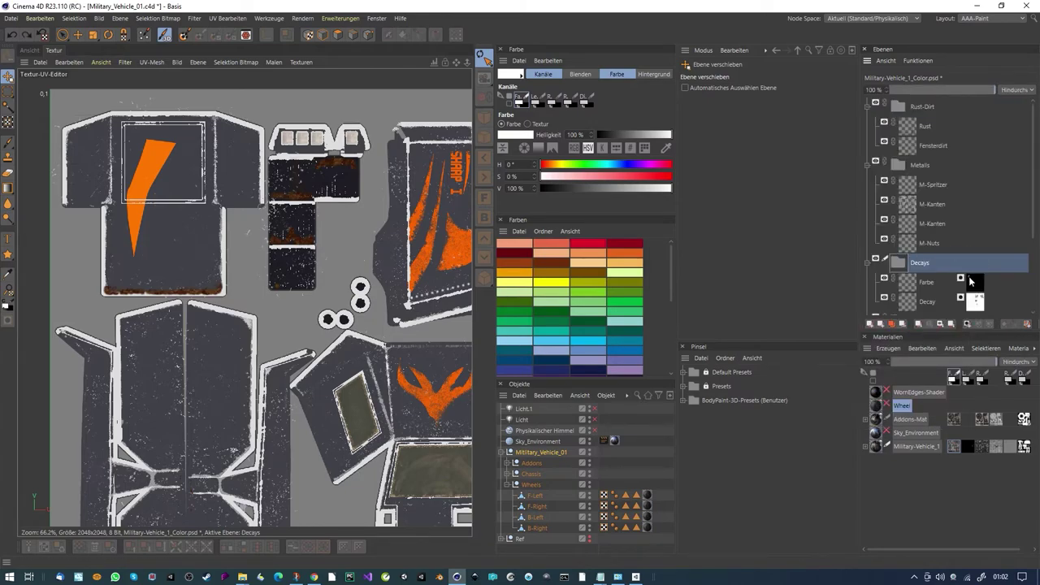
Step: Add a second, white layer mask to the Farbe layer in the Decays set
left_click(928, 284)
scroll(914, 289, "down", 3)
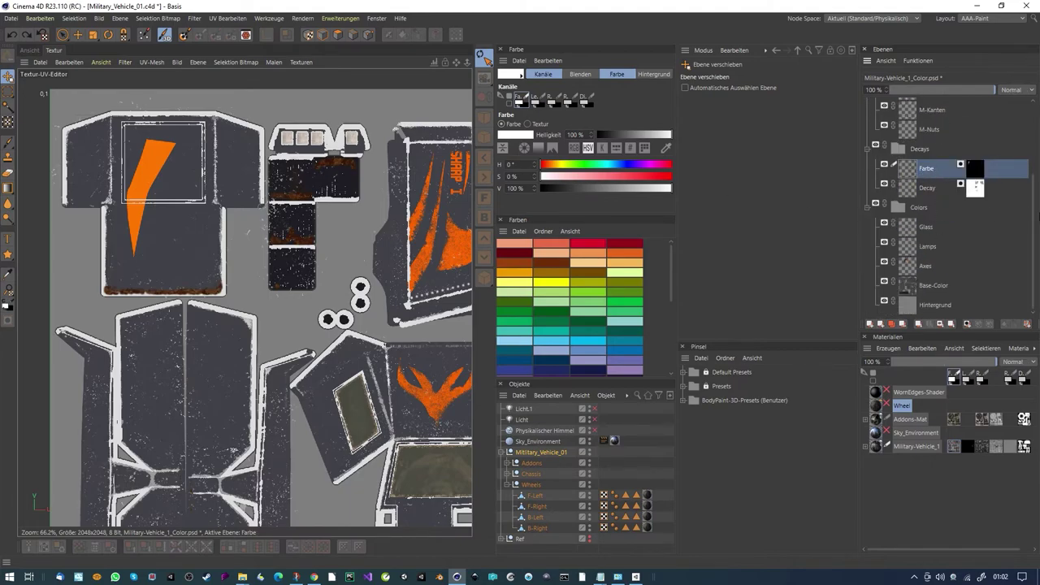
left_click(968, 324)
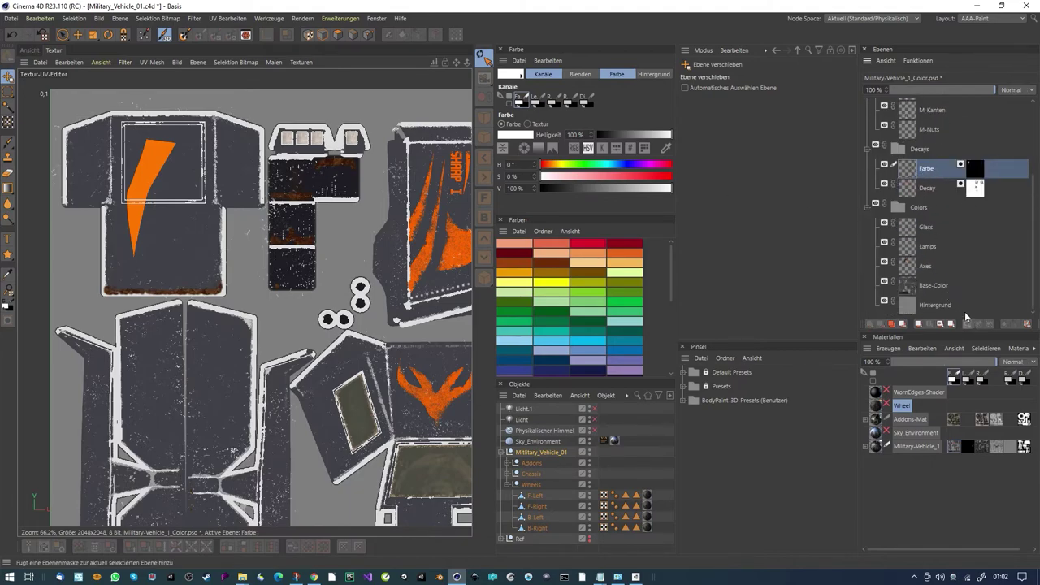
Step: Set up the Eraser with the Edges3.1 bitmap brush from the MeinePinsel presets and set its size to 12
scroll(141, 200, "up", 5)
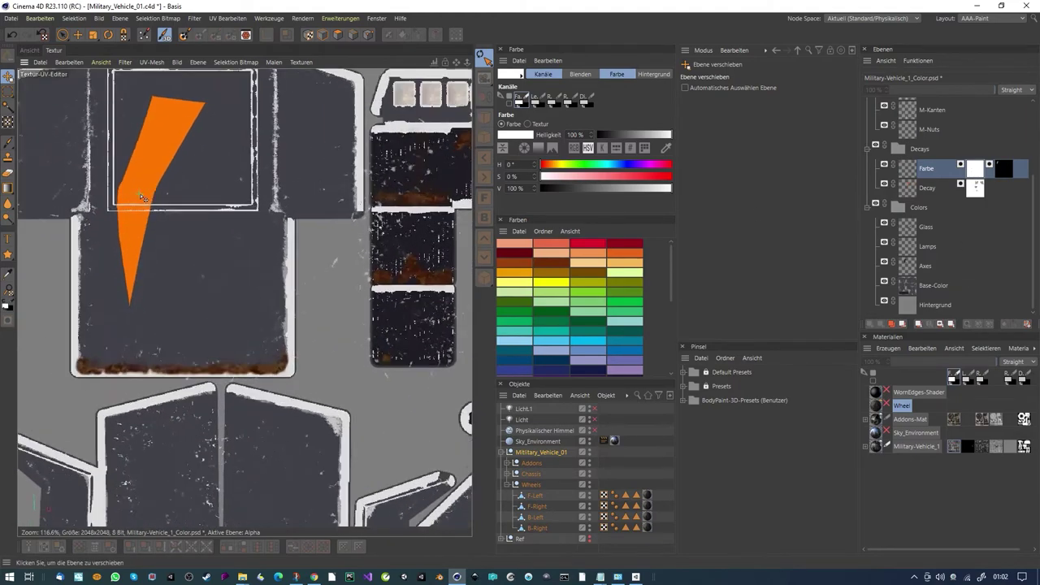
left_click(7, 174)
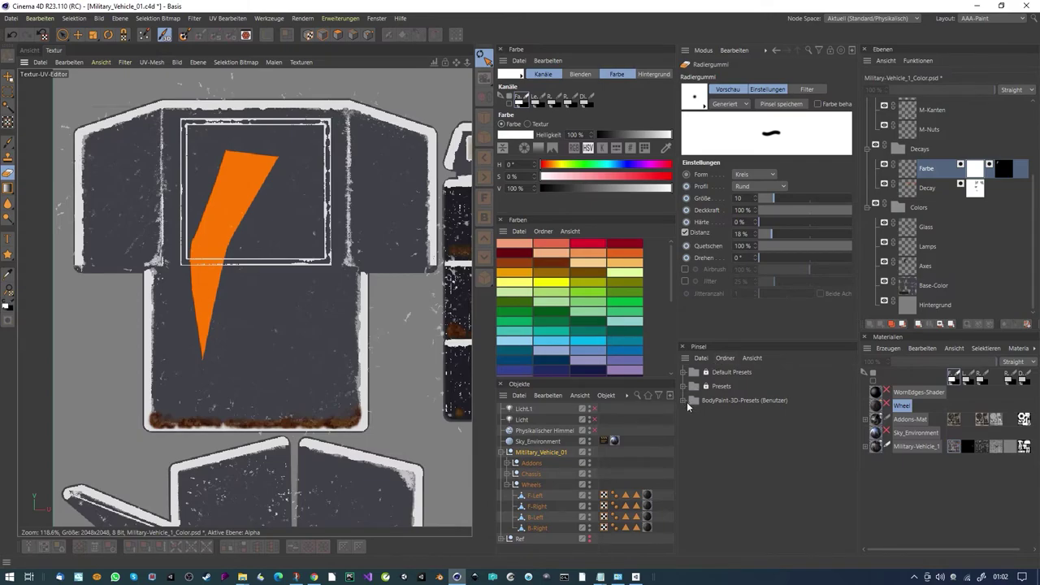
left_click(685, 400)
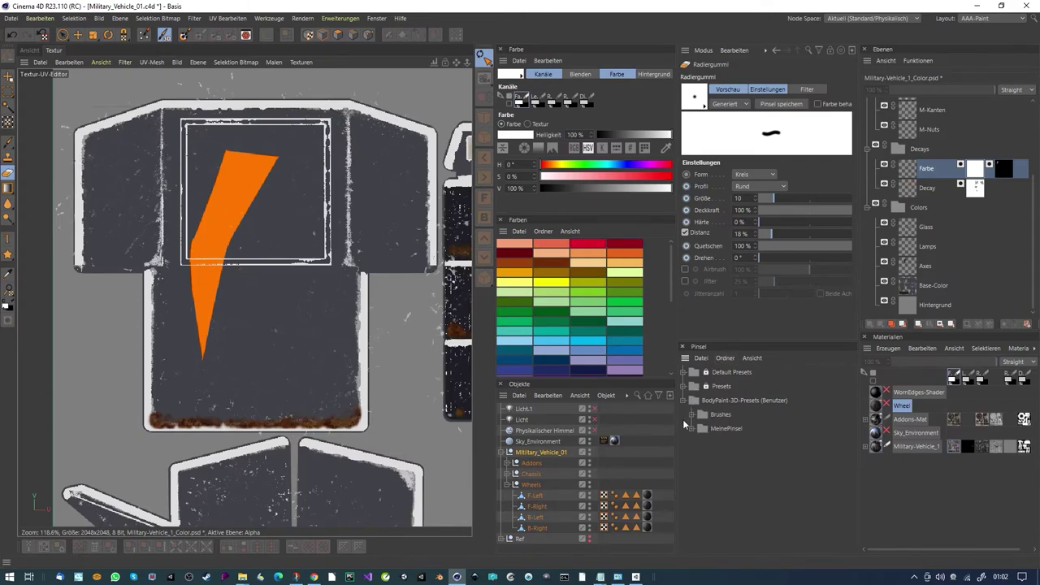
left_click(692, 429)
scroll(738, 497, "down", 2)
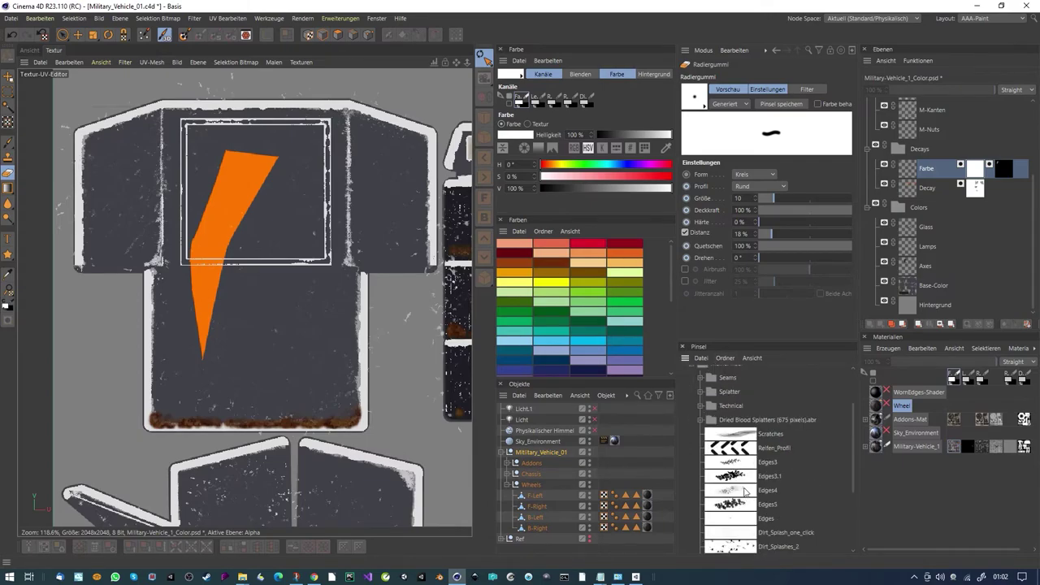
left_click(739, 481)
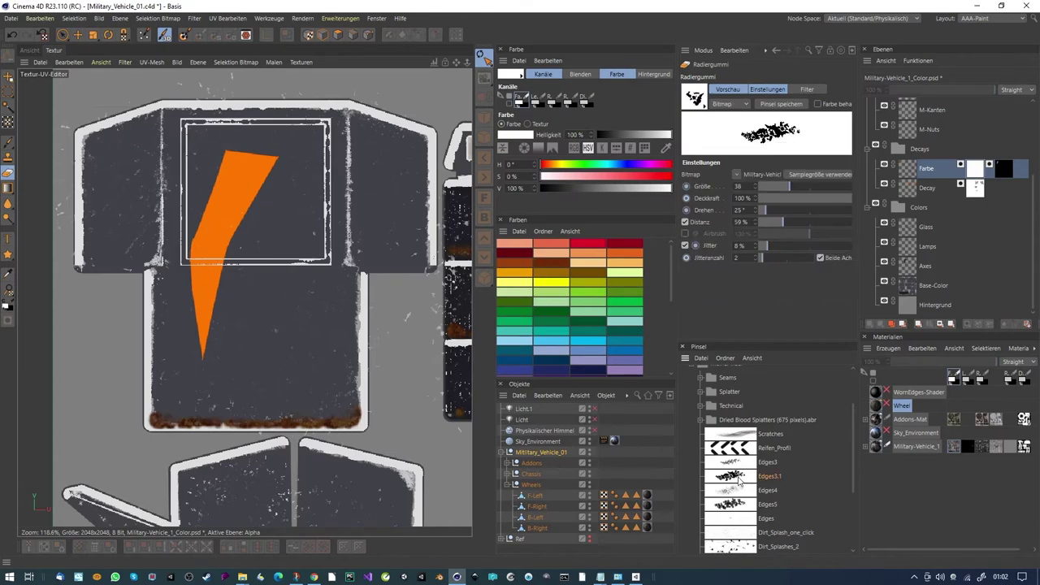
left_click_drag(785, 188, 773, 192)
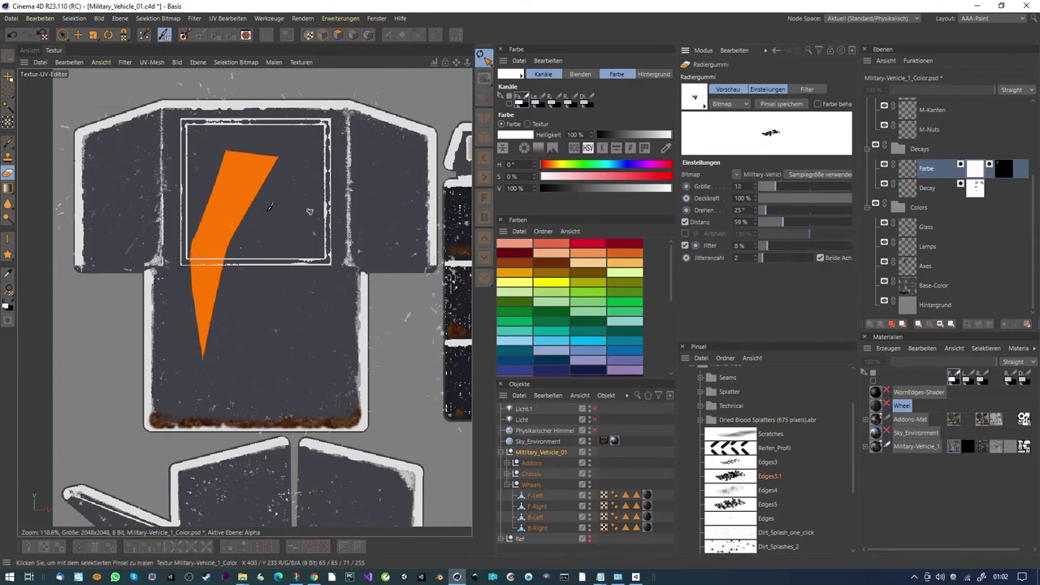
Step: Erase roughly along the outline of the orange stripe on the Farbe layer's white mask to give it ragged, worn edges
scroll(248, 208, "up", 4)
mouse_move(249, 208)
left_mouse_down()
mouse_move(208, 297)
mouse_move(194, 403)
left_mouse_up()
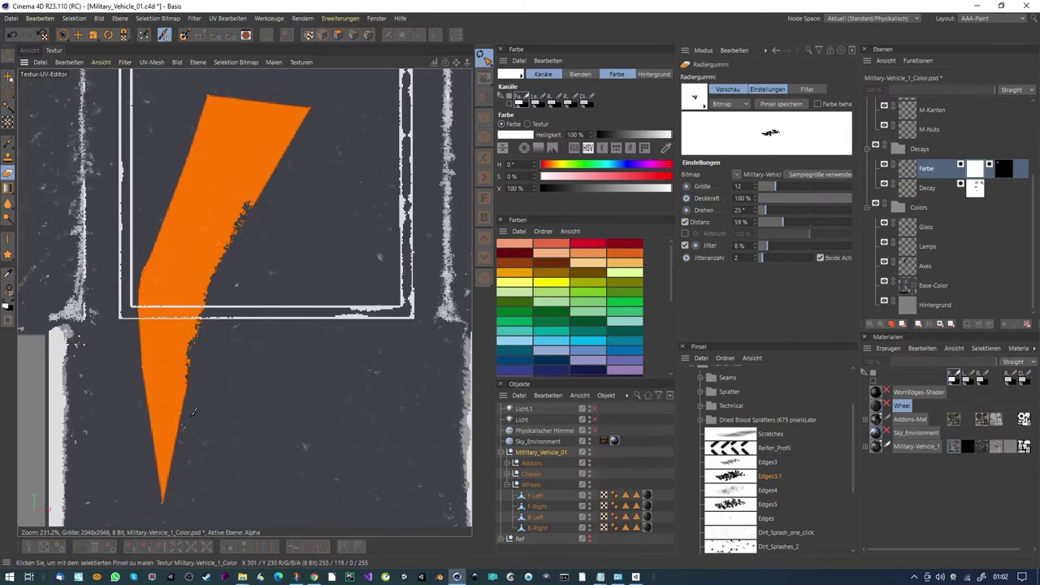
mouse_move(181, 483)
left_mouse_down()
mouse_move(174, 510)
mouse_move(153, 467)
left_mouse_up()
mouse_move(143, 317)
left_mouse_down()
mouse_move(148, 260)
mouse_move(212, 87)
mouse_move(329, 113)
mouse_move(281, 162)
mouse_move(299, 128)
mouse_move(229, 300)
left_mouse_up()
mouse_move(187, 410)
left_mouse_down()
mouse_move(169, 475)
mouse_move(146, 431)
mouse_move(144, 291)
left_mouse_up()
scroll(144, 290, "down", 8)
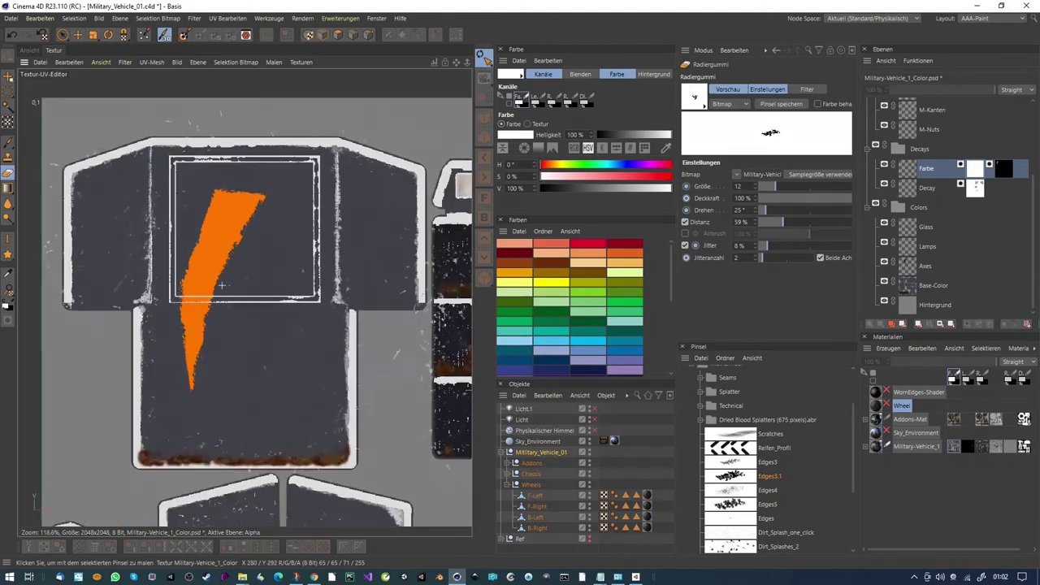
Step: Examine the orange stripe's worn edges in the texture, up close and alongside the other orange decals
scroll(306, 262, "up", 2)
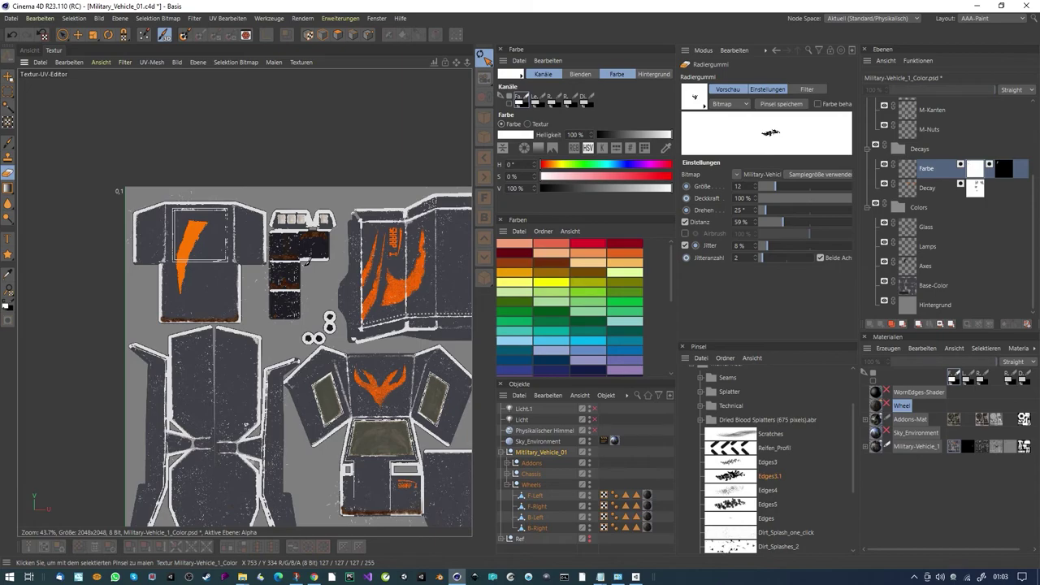
scroll(176, 255, "up", 6)
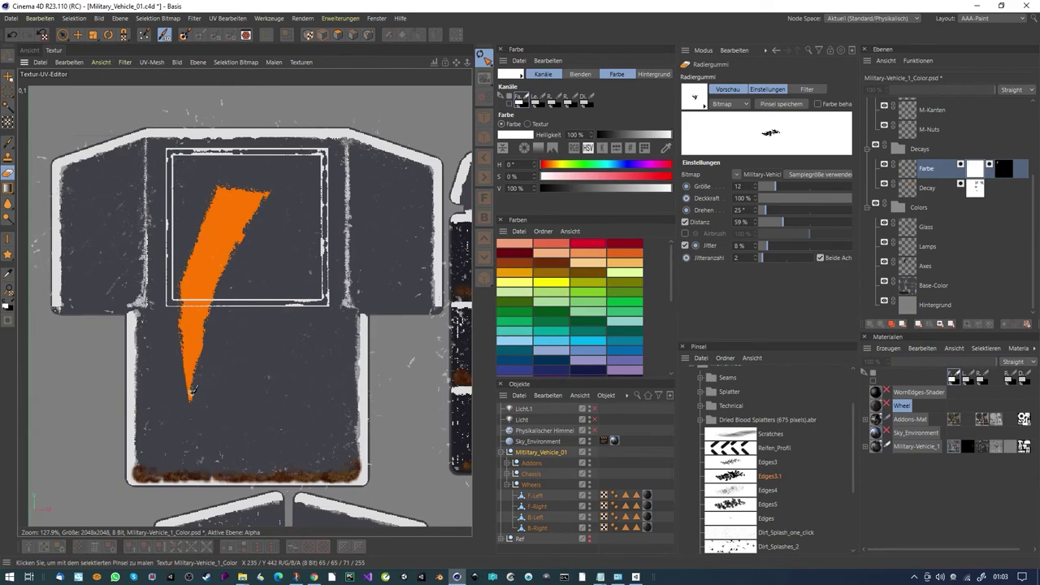
scroll(220, 241, "up", 3)
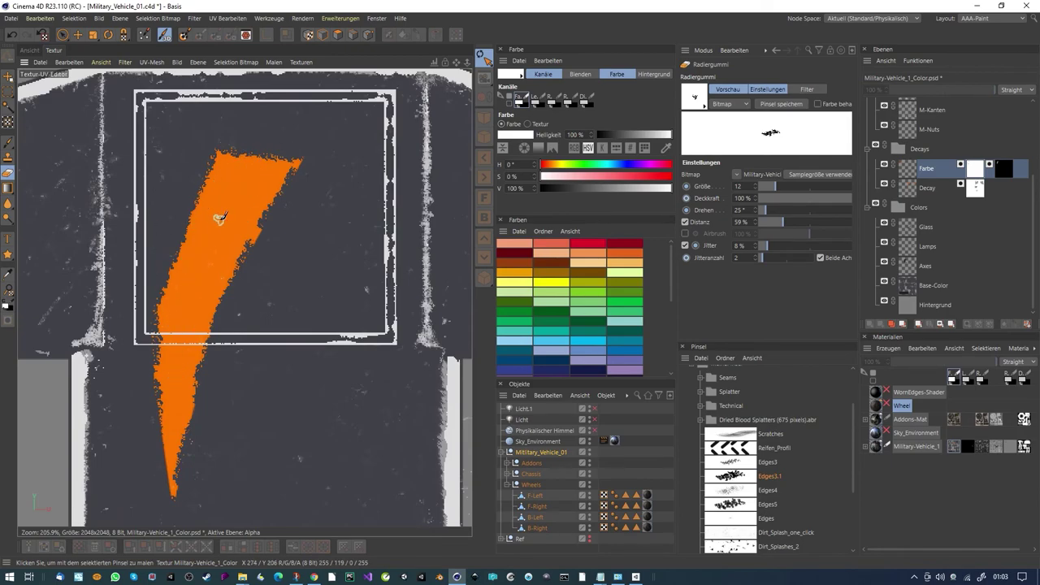
scroll(219, 218, "down", 5)
scroll(220, 210, "up", 3)
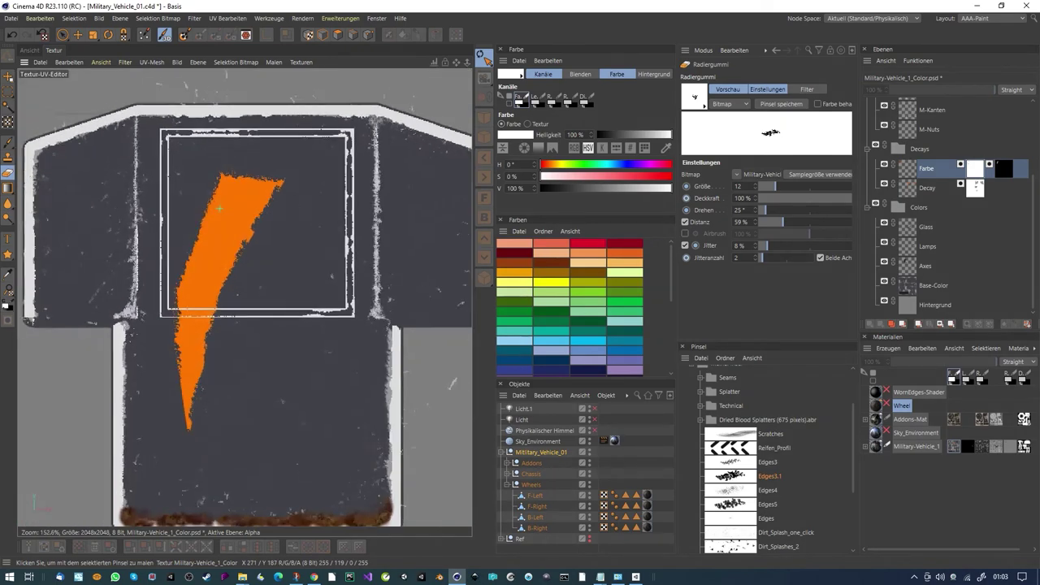
scroll(219, 209, "up", 1)
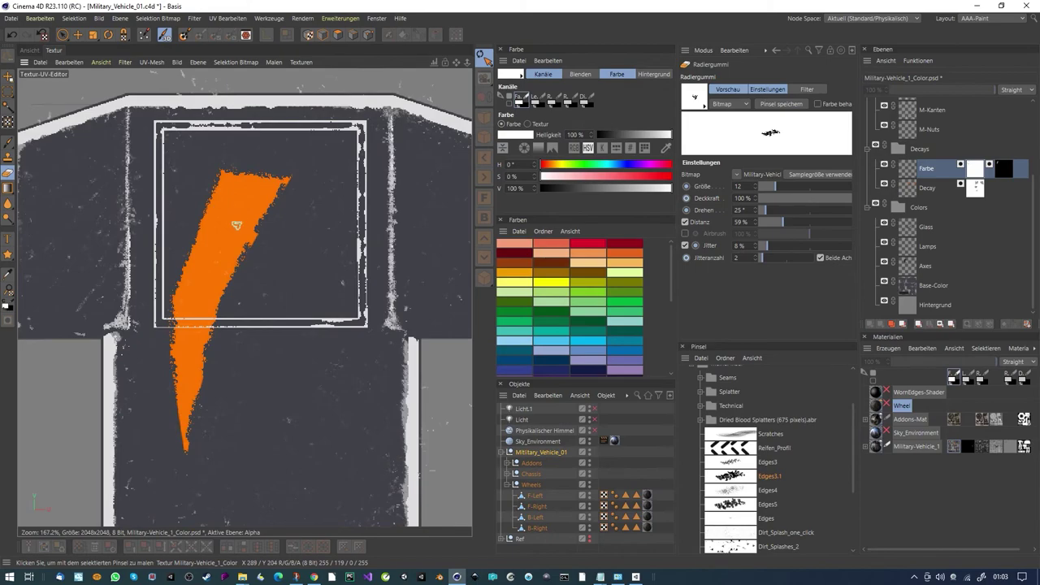
scroll(237, 223, "down", 2)
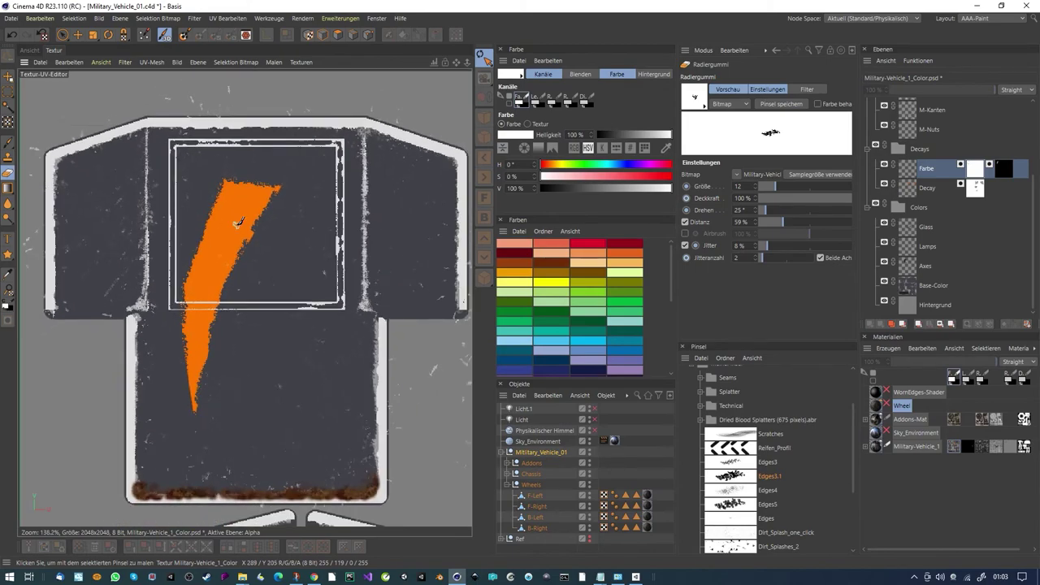
scroll(240, 222, "up", 2)
scroll(252, 226, "down", 4)
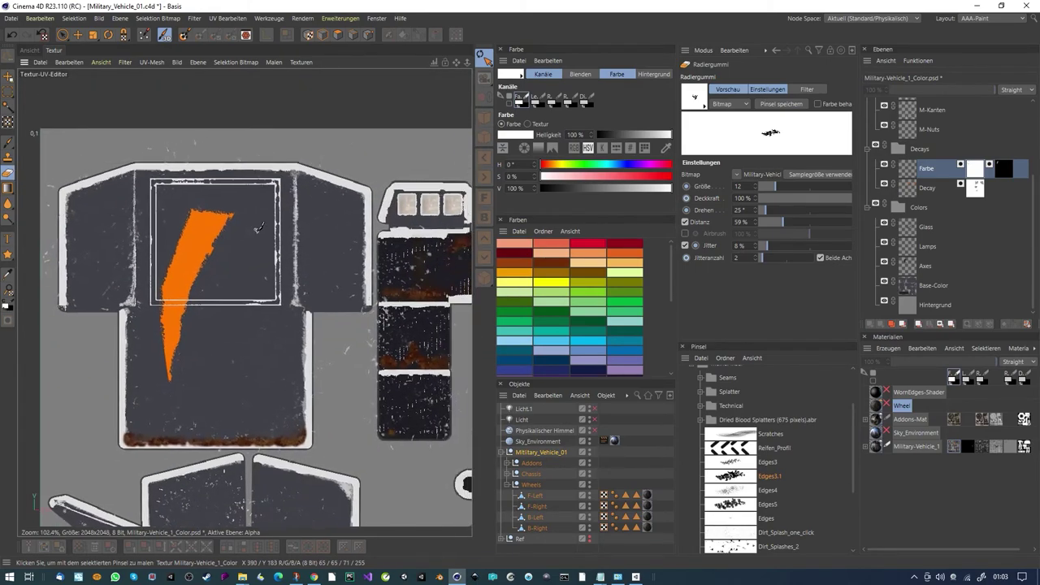
scroll(256, 228, "down", 2)
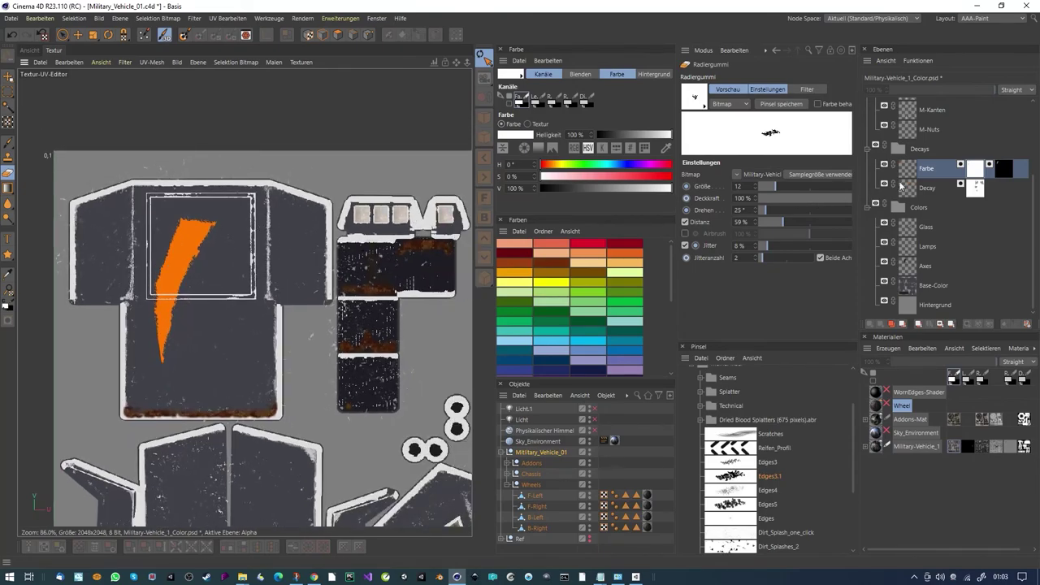
scroll(234, 255, "down", 2)
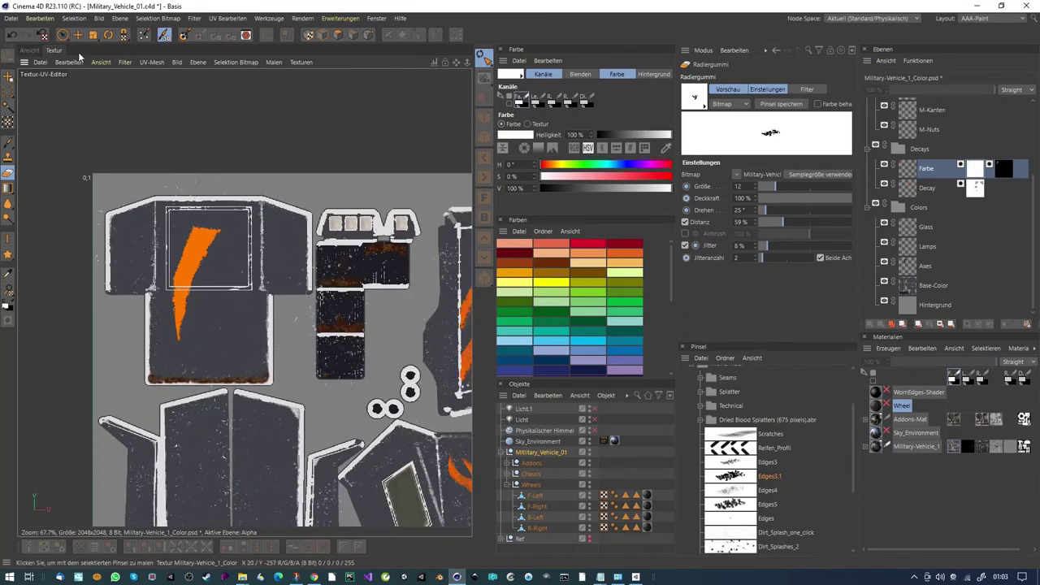
Step: Inspect the weathered orange stripe on the 3D vehicle's rear door from the side and from behind
left_click(30, 51)
mouse_move(255, 276)
left_mouse_down("alt")
mouse_move(344, 303)
mouse_move(203, 273)
mouse_move(82, 220)
mouse_move(280, 292)
left_mouse_up("alt")
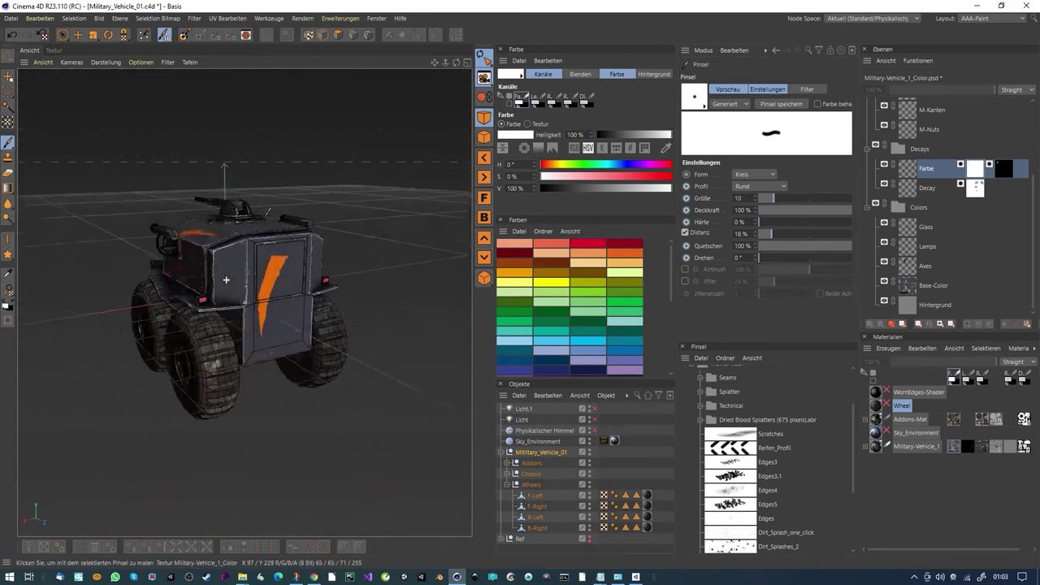
scroll(289, 296, "up", 3)
left_click_drag(334, 273, 244, 302, "alt")
scroll(334, 284, "down", 3)
scroll(299, 270, "up", 2)
scroll(260, 273, "down", 3)
scroll(265, 277, "up", 6)
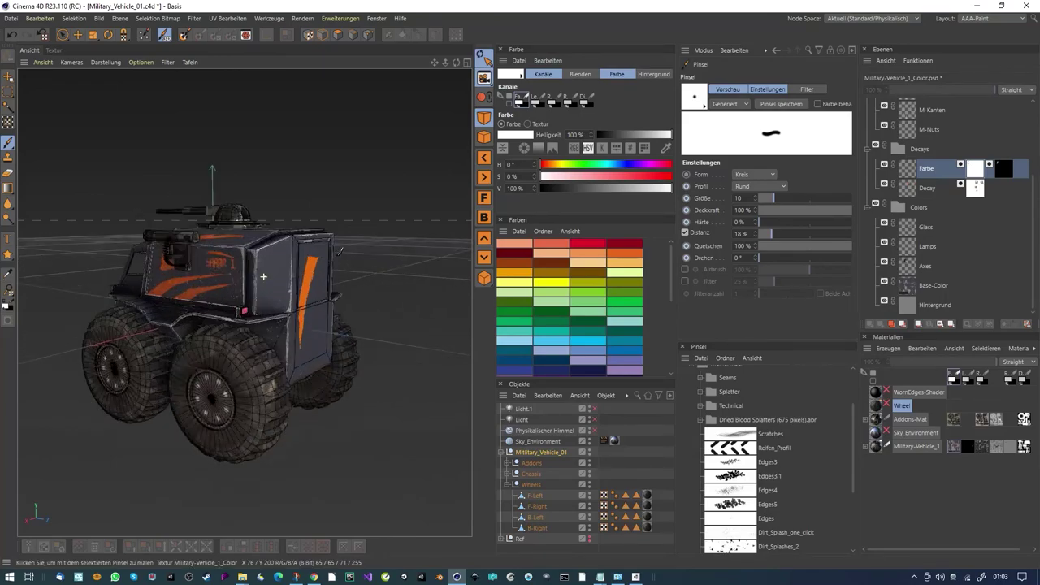
scroll(266, 277, "down", 6)
left_click_drag(182, 284, 255, 292, "alt")
scroll(254, 292, "up", 3)
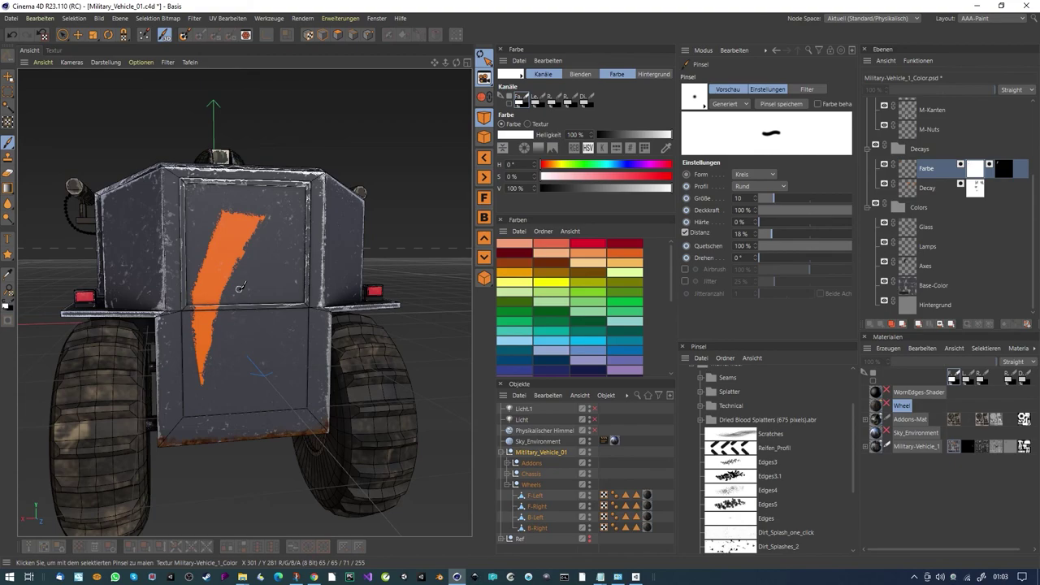
key("alt+z")
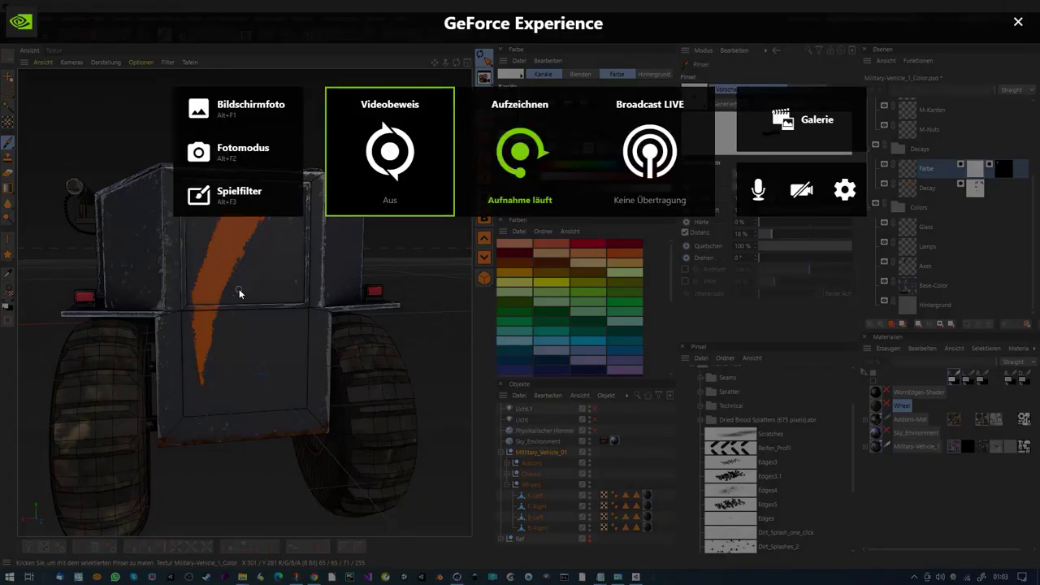
left_click(536, 203)
left_click(541, 233)
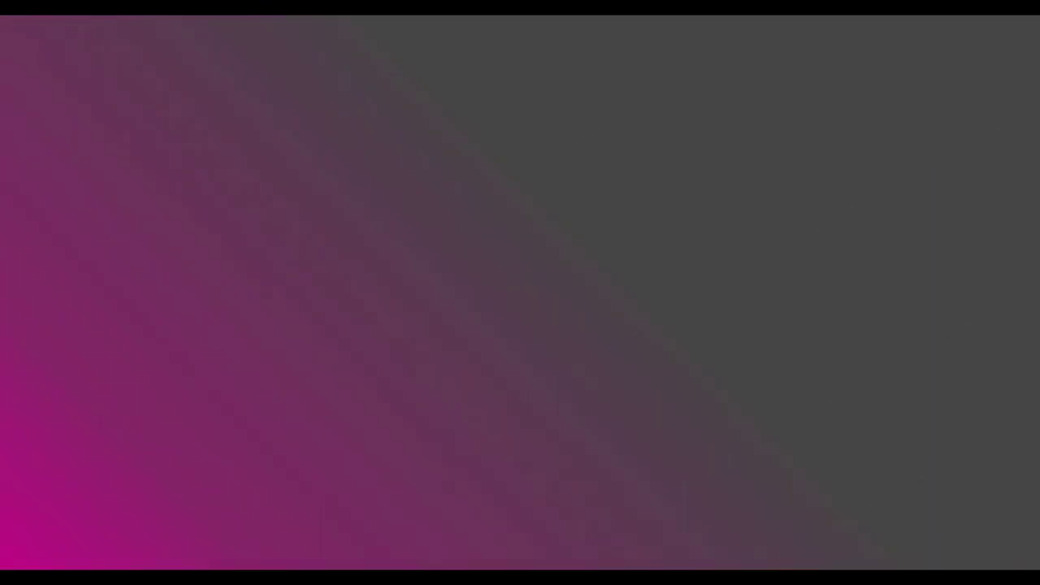